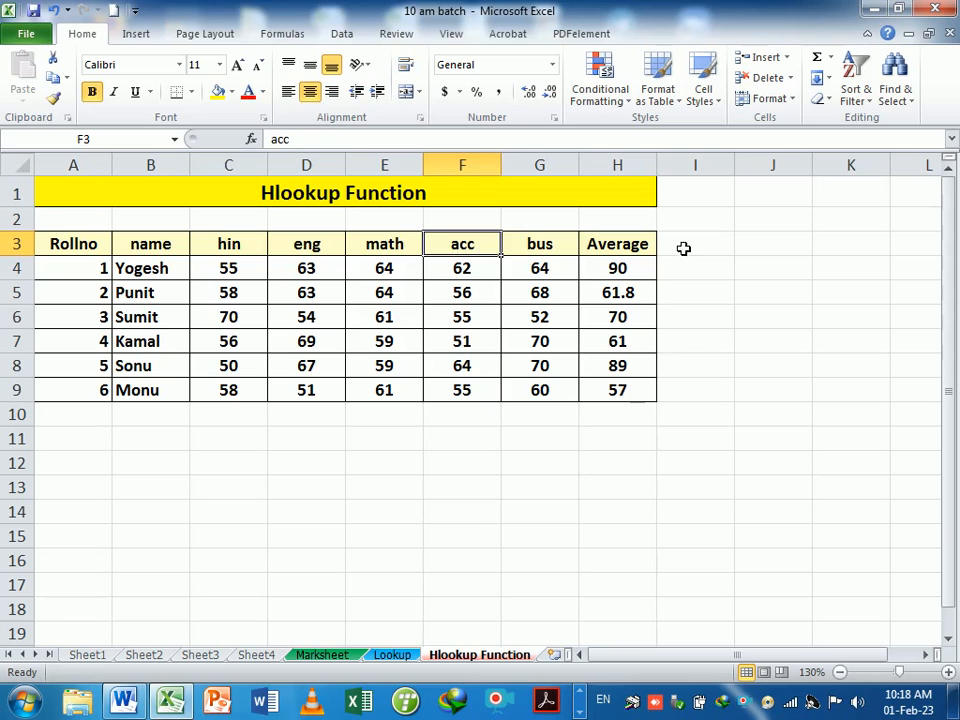
# Examine the student marks table with its Grade column in rows 56 to 62 of the Lookup sheet.
pyautogui.moveTo(681, 249); pyautogui.dragTo(687, 387)
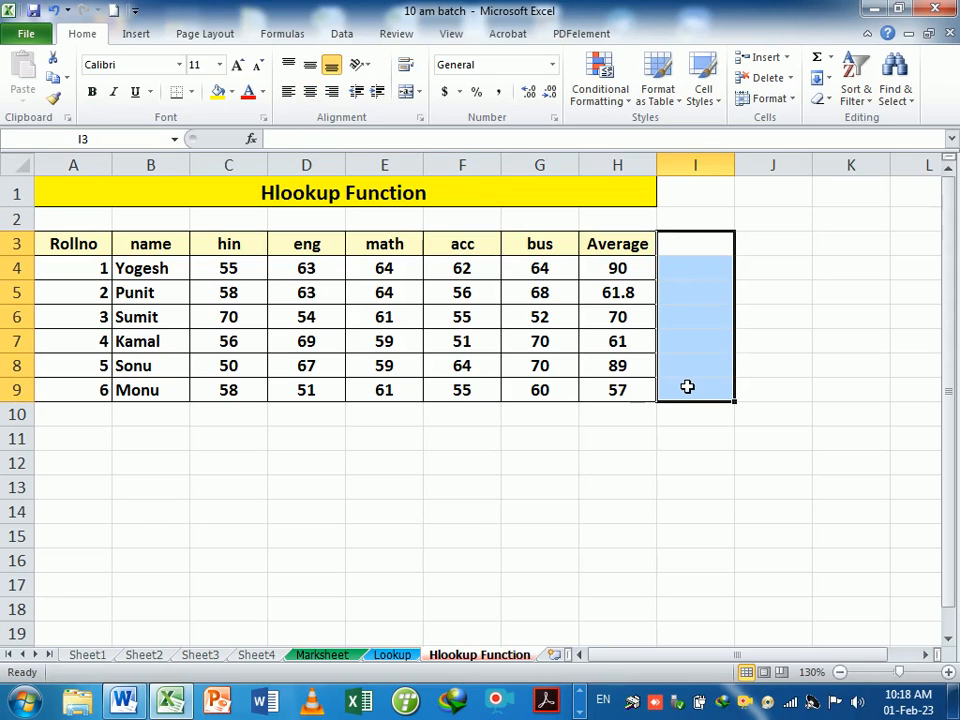
pyautogui.click(395, 655)
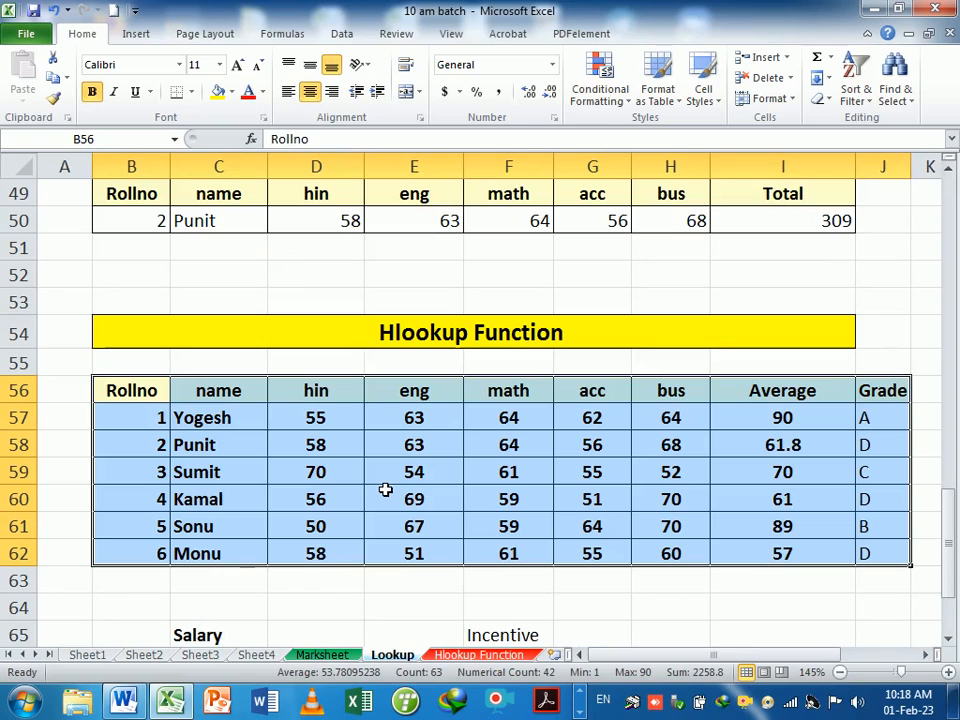
pyautogui.click(257, 506)
pyautogui.click(156, 479)
pyautogui.click(208, 478)
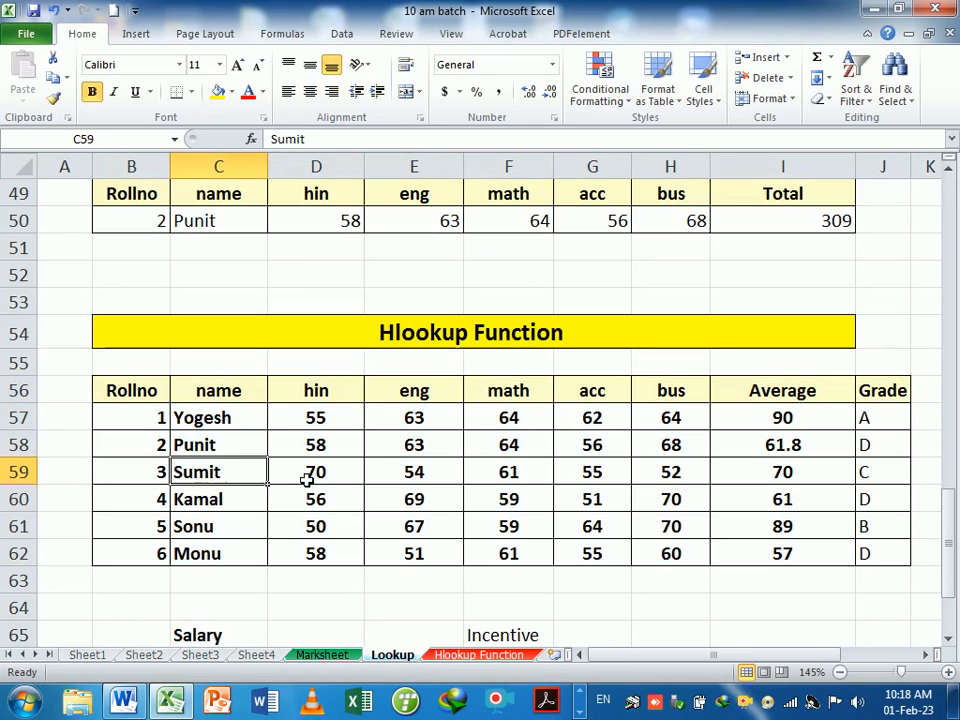
pyautogui.click(311, 480)
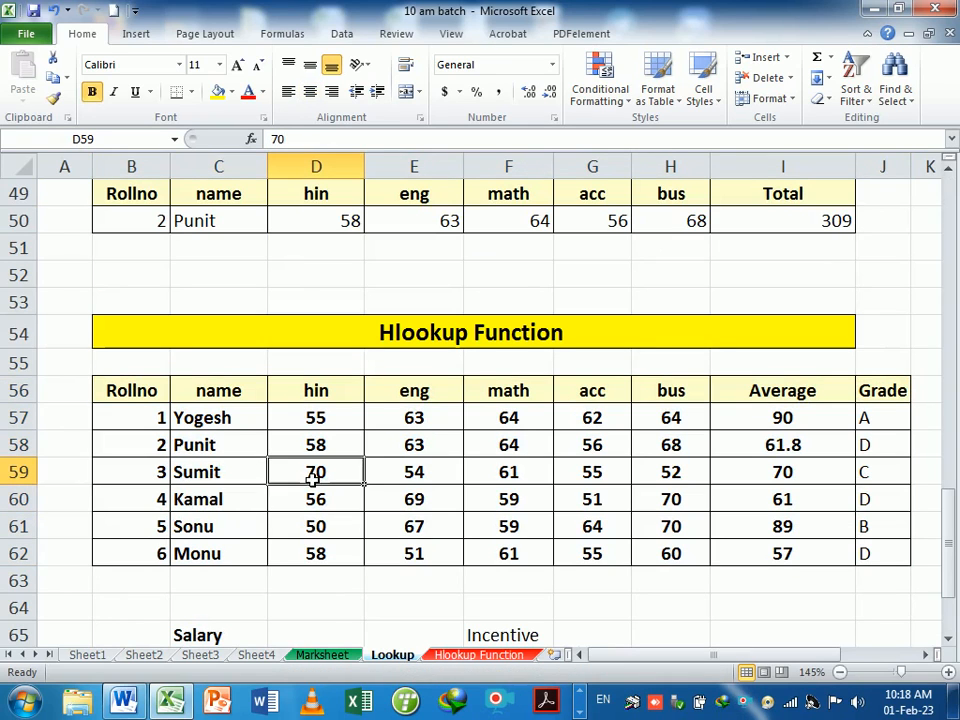
pyautogui.click(893, 480)
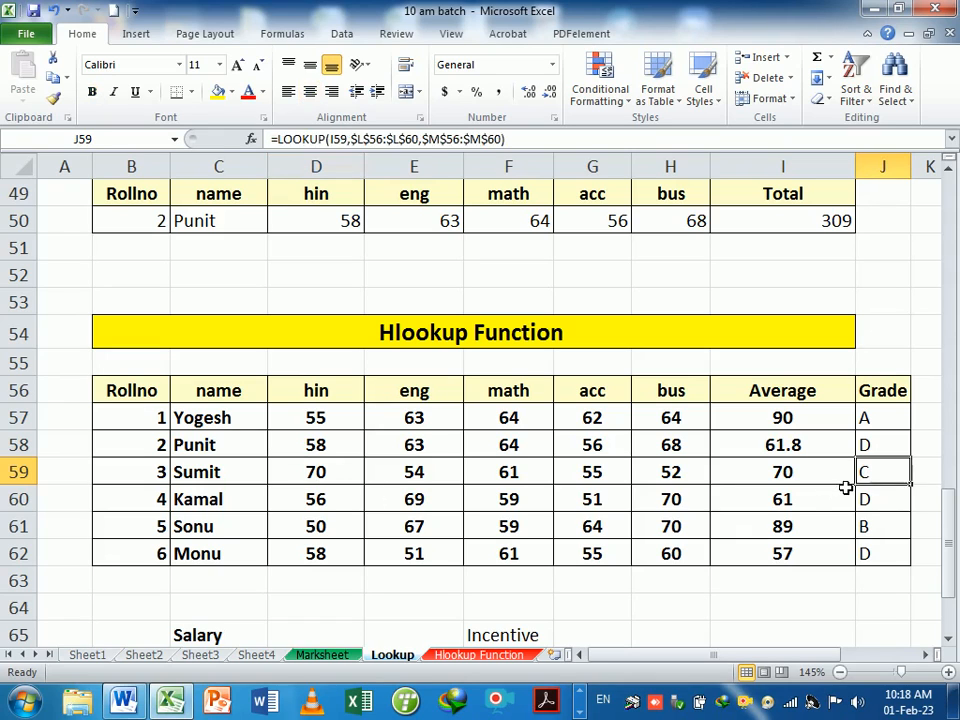
pyautogui.moveTo(800, 481); pyautogui.dragTo(765, 492)
pyautogui.click(669, 497)
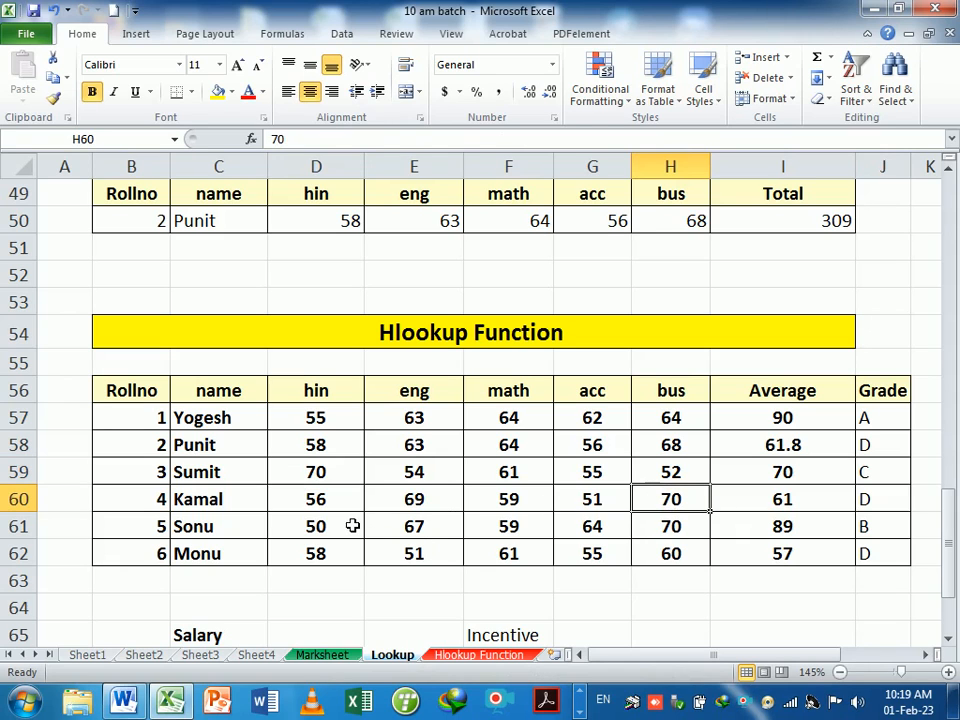
# Examine the math column and the fourth student's row in the marks table on the Hlookup Function sheet.
pyautogui.click(486, 656)
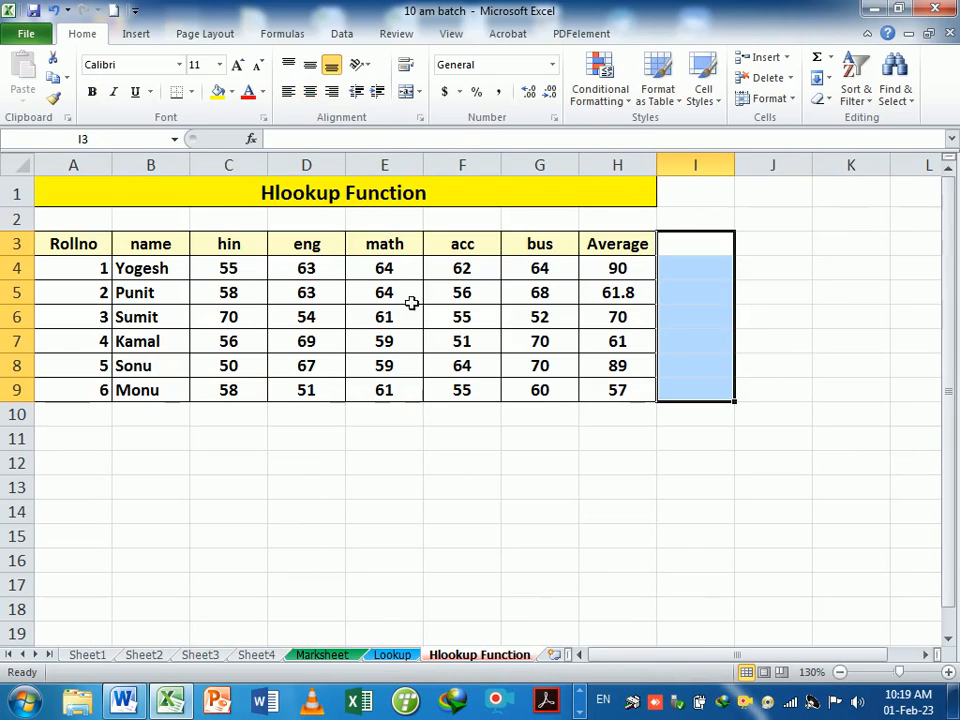
pyautogui.moveTo(390, 247); pyautogui.dragTo(404, 400)
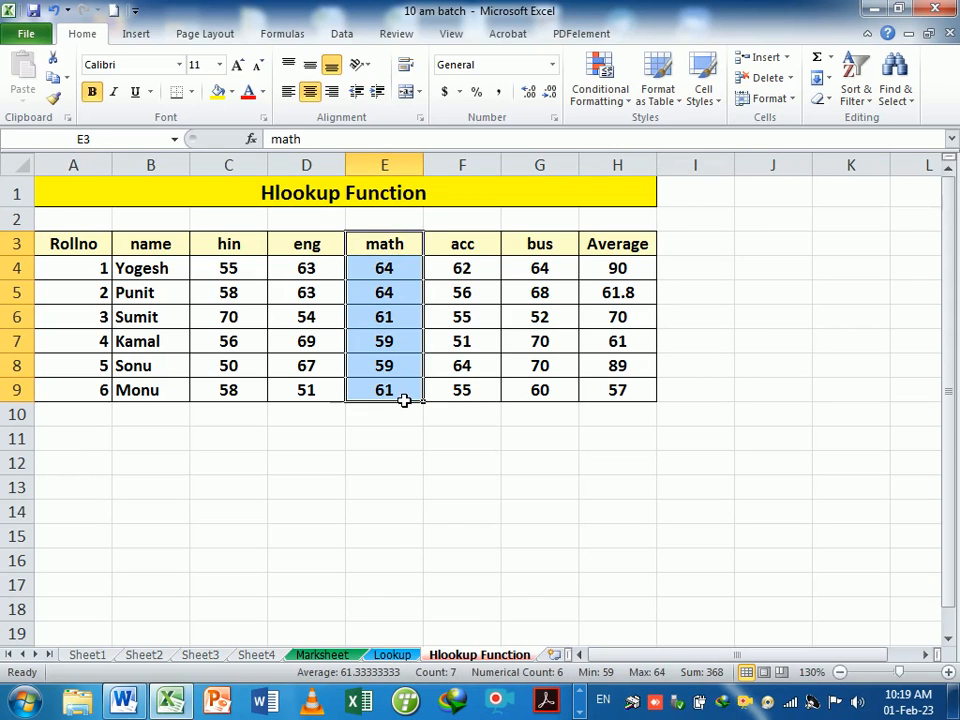
pyautogui.click(96, 341)
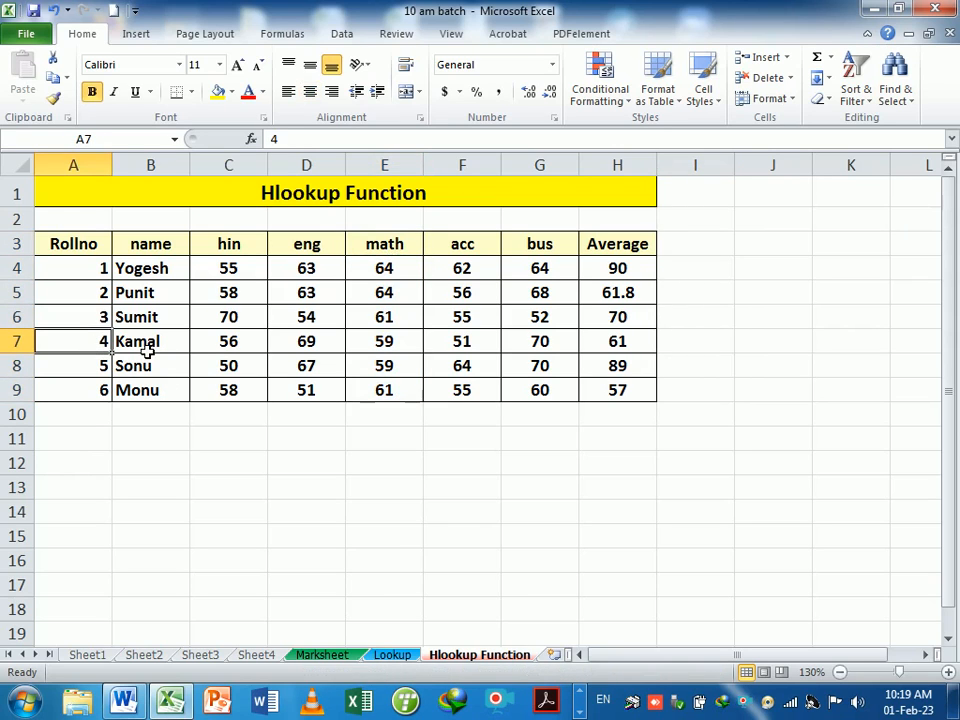
pyautogui.click(147, 350)
pyautogui.click(236, 343)
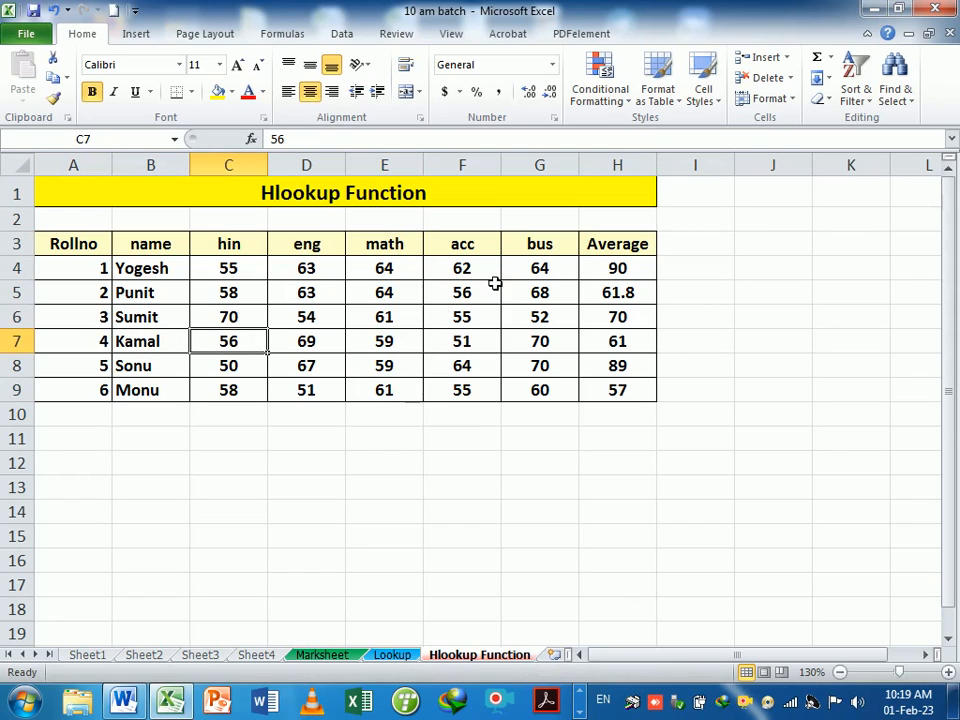
pyautogui.click(396, 245)
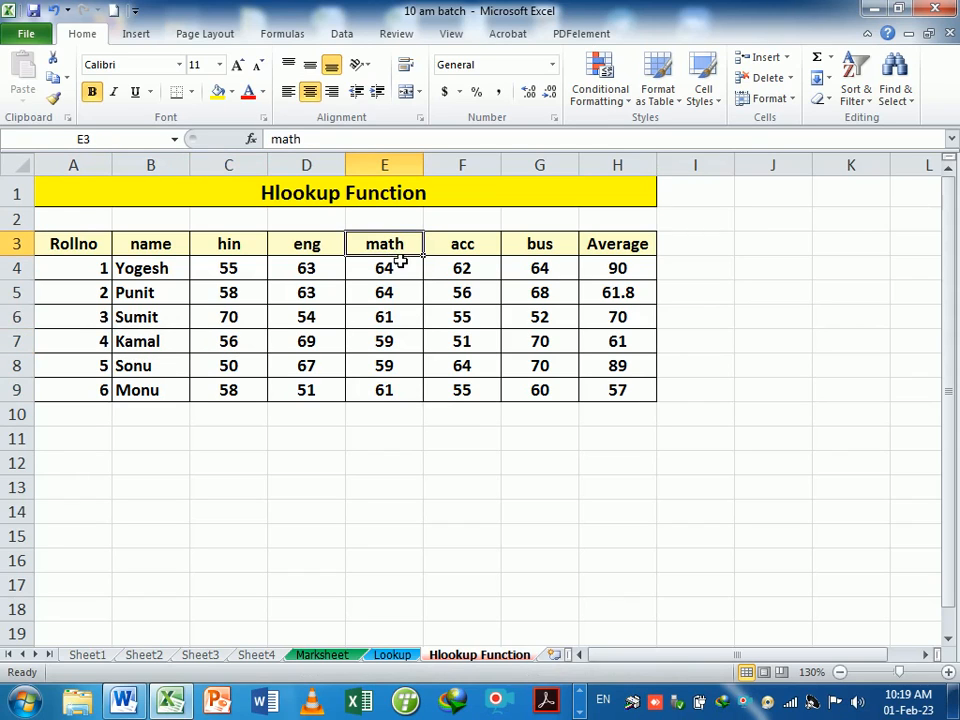
pyautogui.moveTo(400, 260); pyautogui.dragTo(402, 390)
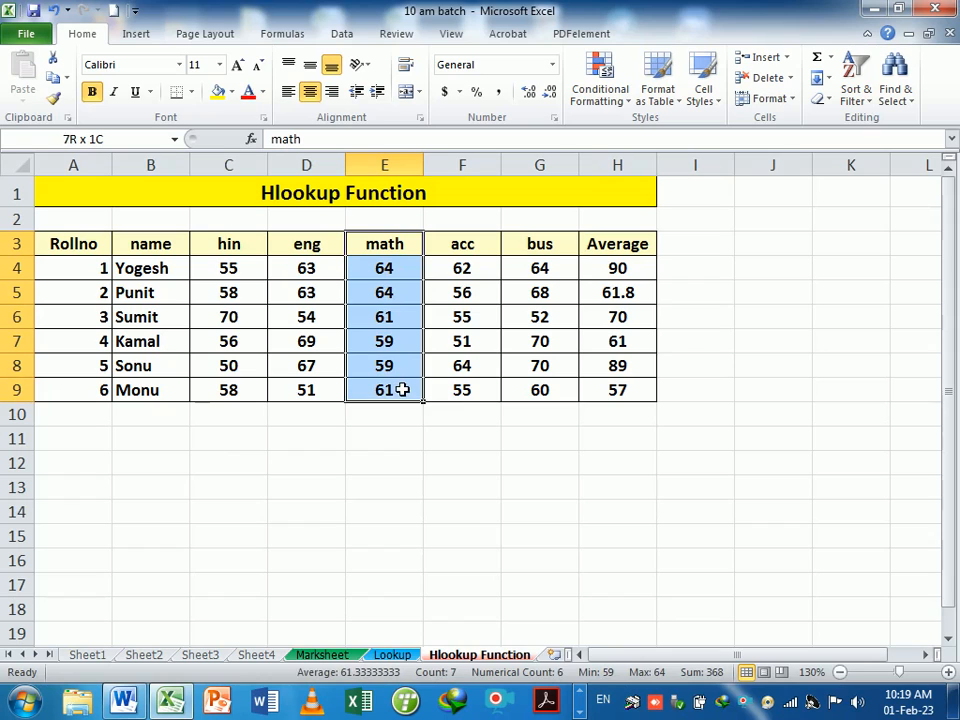
pyautogui.click(402, 453)
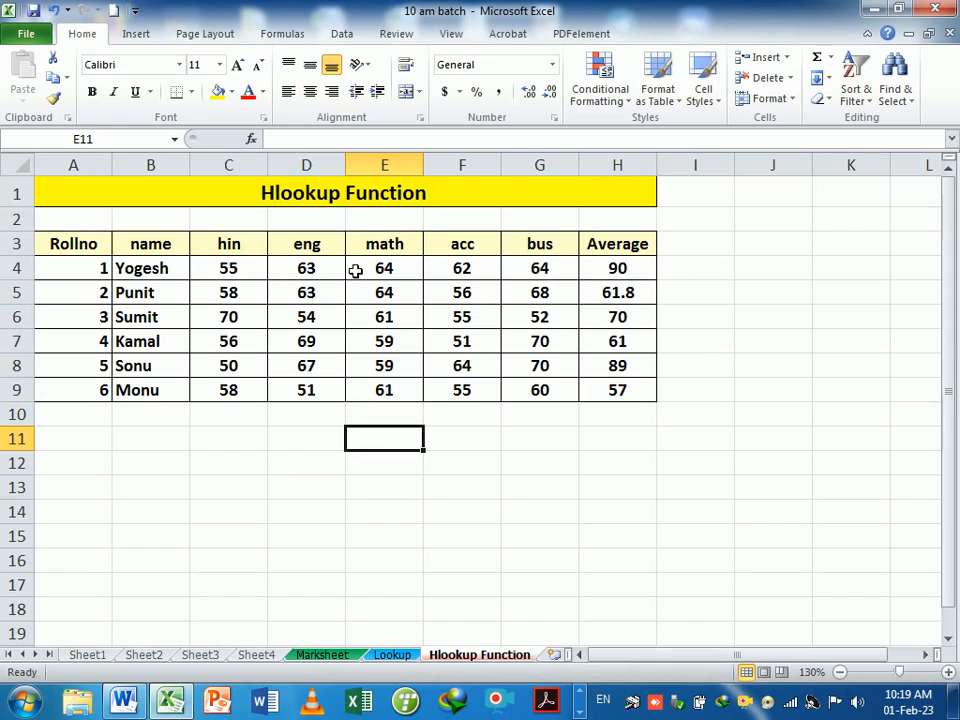
# Copy the math header from E3 into cell B11 below the table.
pyautogui.click(377, 249)
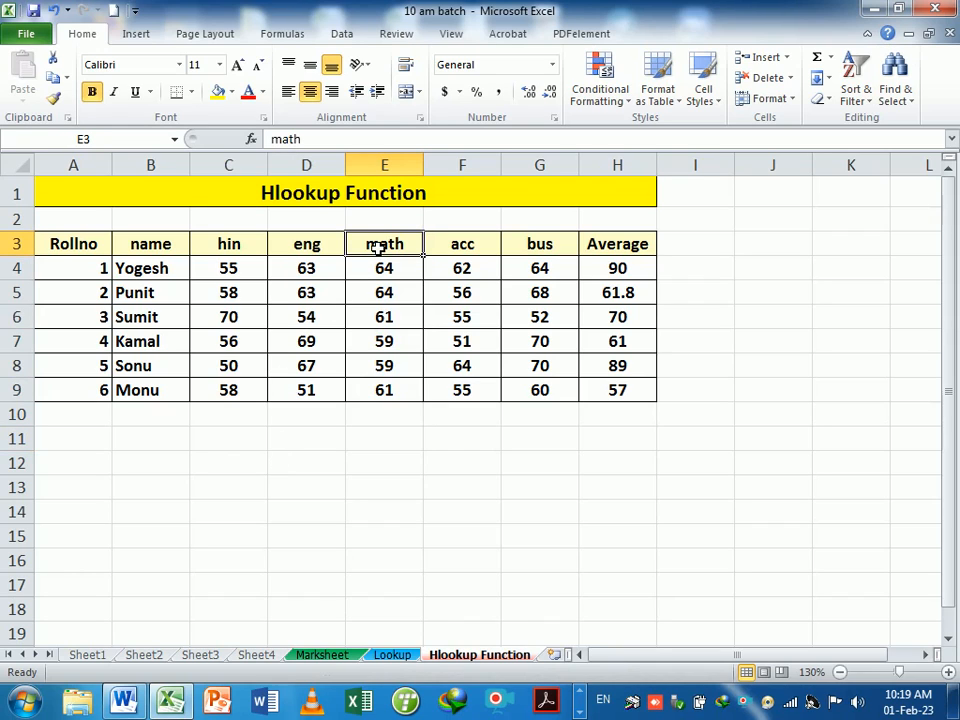
pyautogui.hotkey('ctrl', 'c')
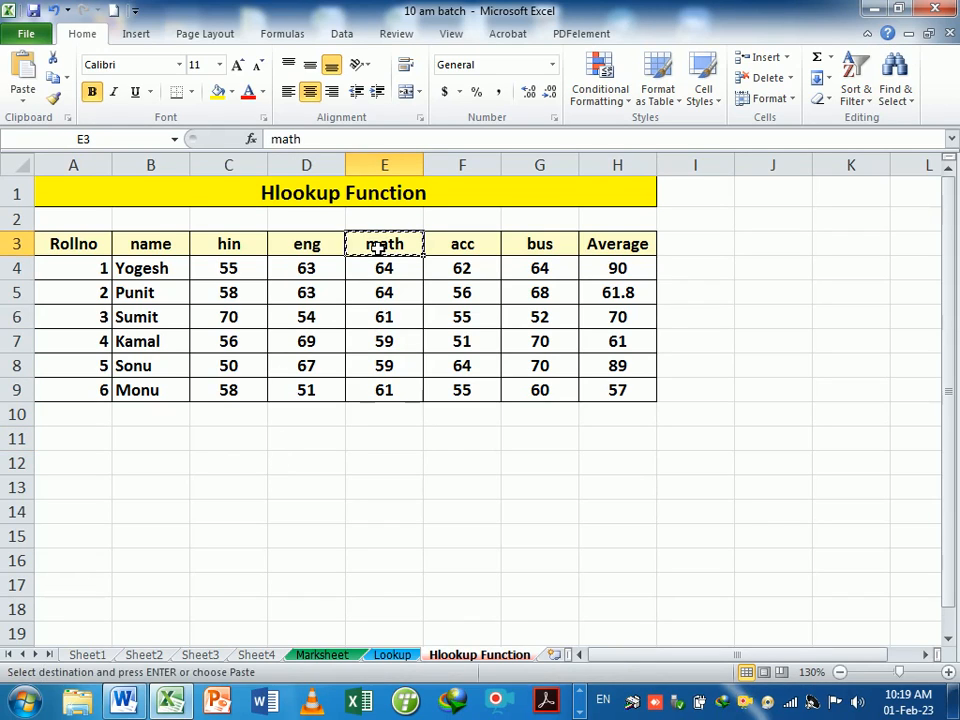
pyautogui.click(161, 447)
pyautogui.press('Return')
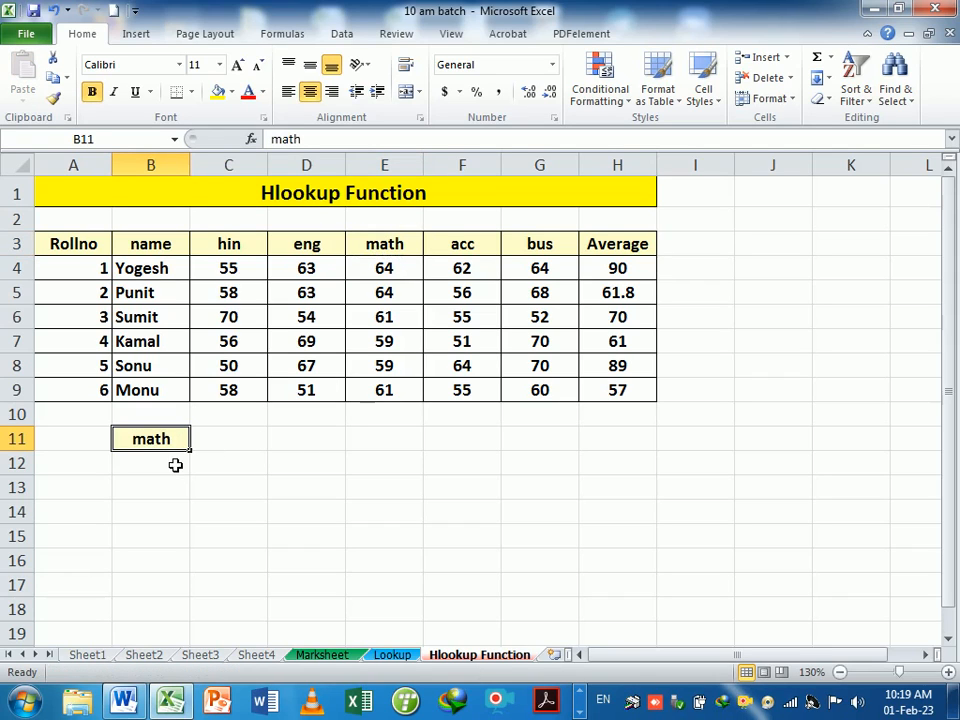
# Begin an HLOOKUP formula in B12 with the math label in B11 as the lookup value.
pyautogui.click(176, 469)
pyautogui.write('=')
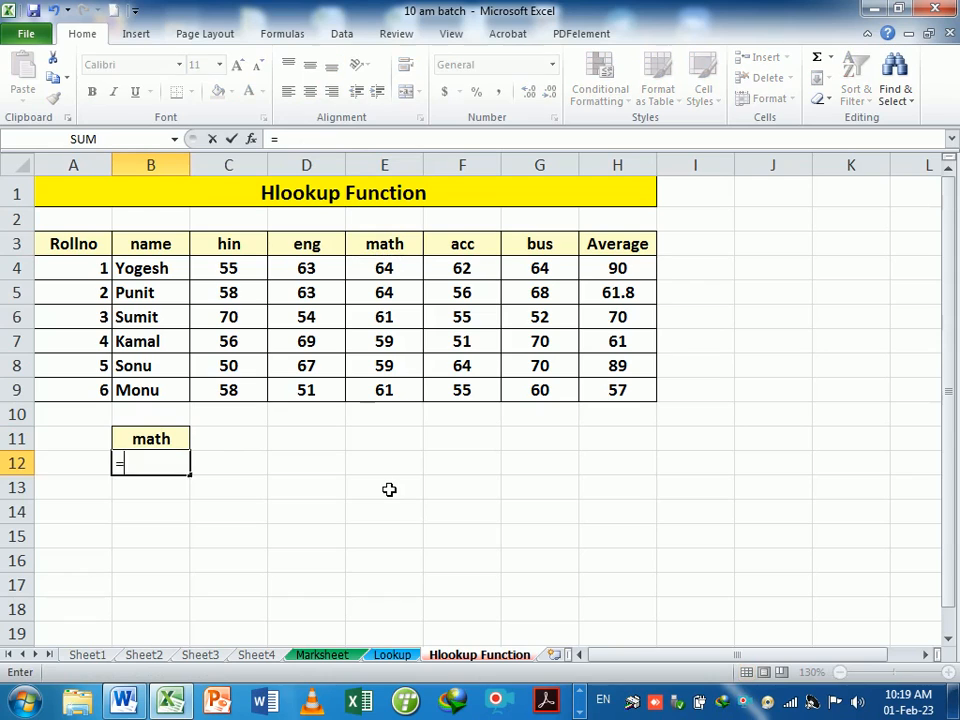
pyautogui.write('hll')
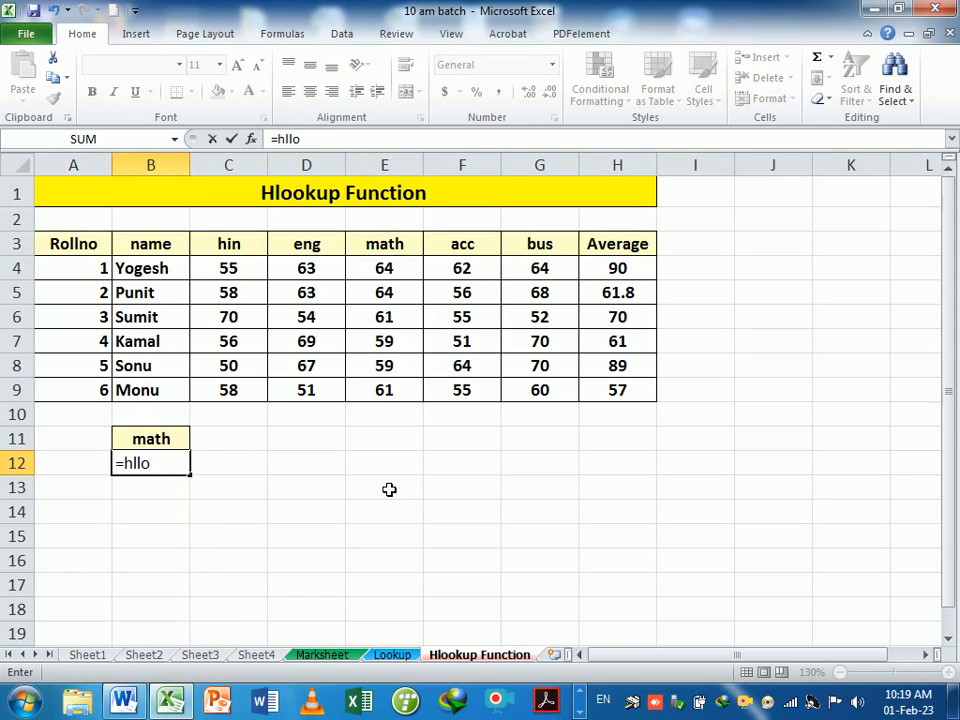
pyautogui.write('o')
pyautogui.press('BackSpace')
pyautogui.press('BackSpace')
pyautogui.write('ok')
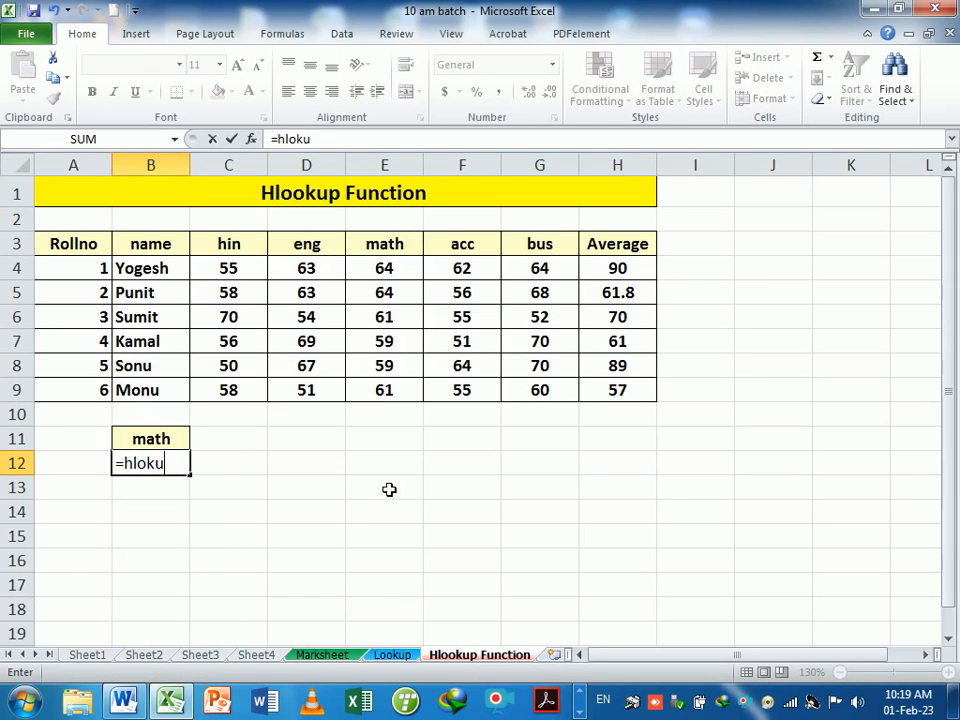
pyautogui.write('u')
pyautogui.press('BackSpace')
pyautogui.press('BackSpace')
pyautogui.press('BackSpace')
pyautogui.press('Tab')
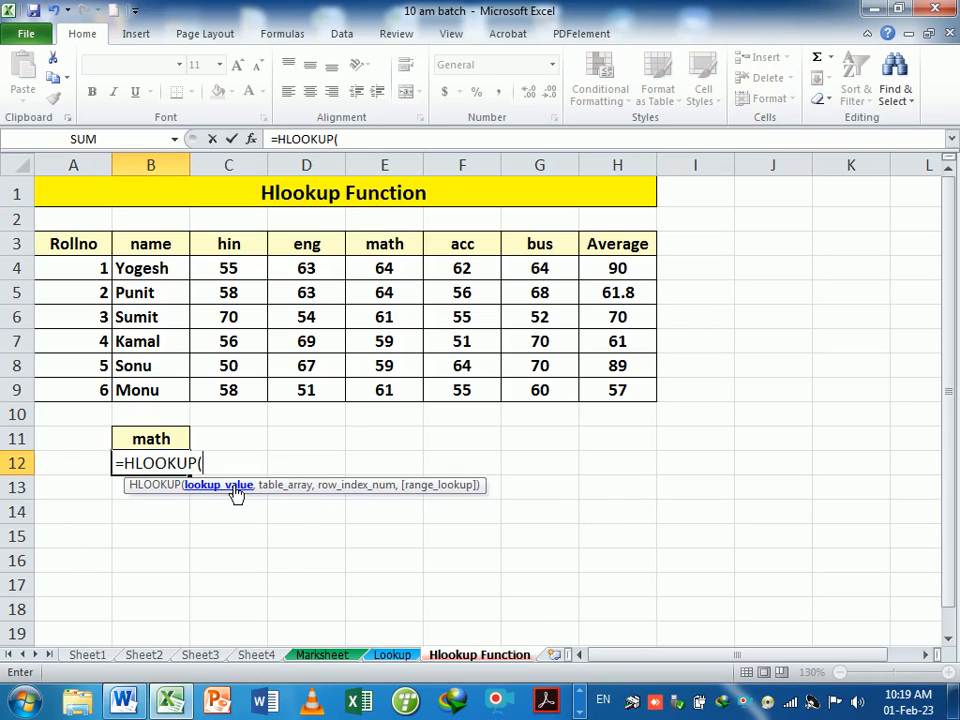
pyautogui.moveTo(307, 488); pyautogui.dragTo(290, 535)
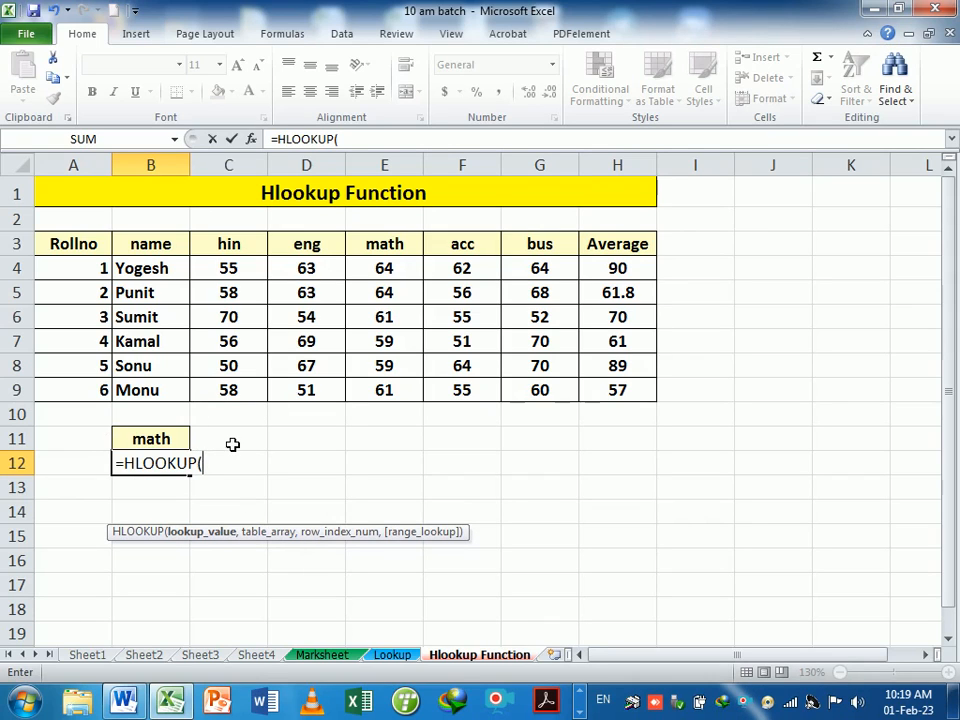
pyautogui.click(174, 441)
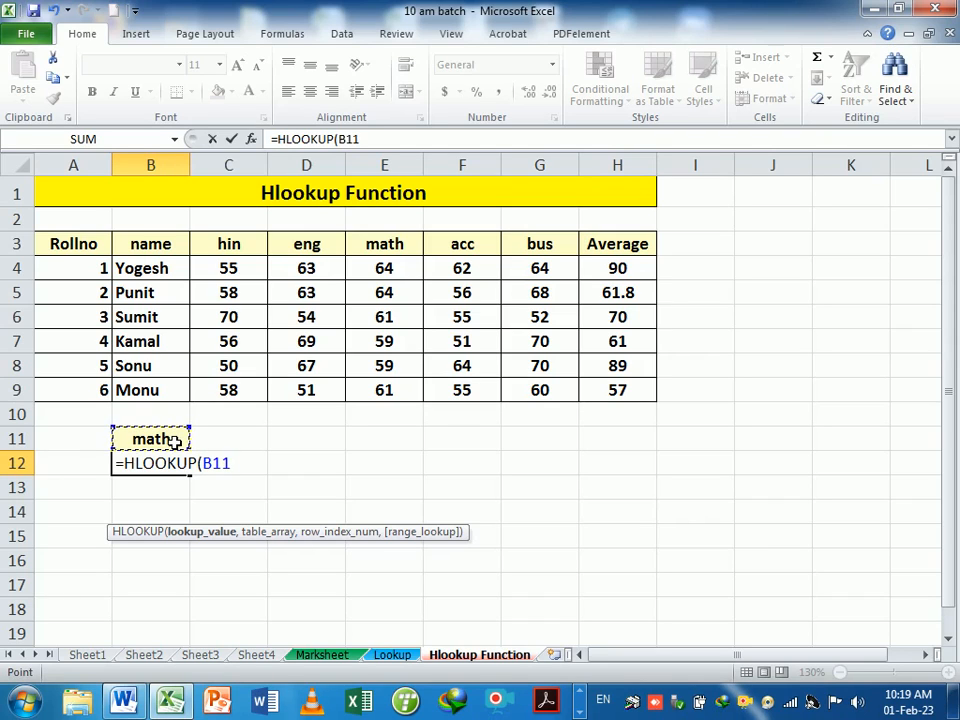
pyautogui.write(',')
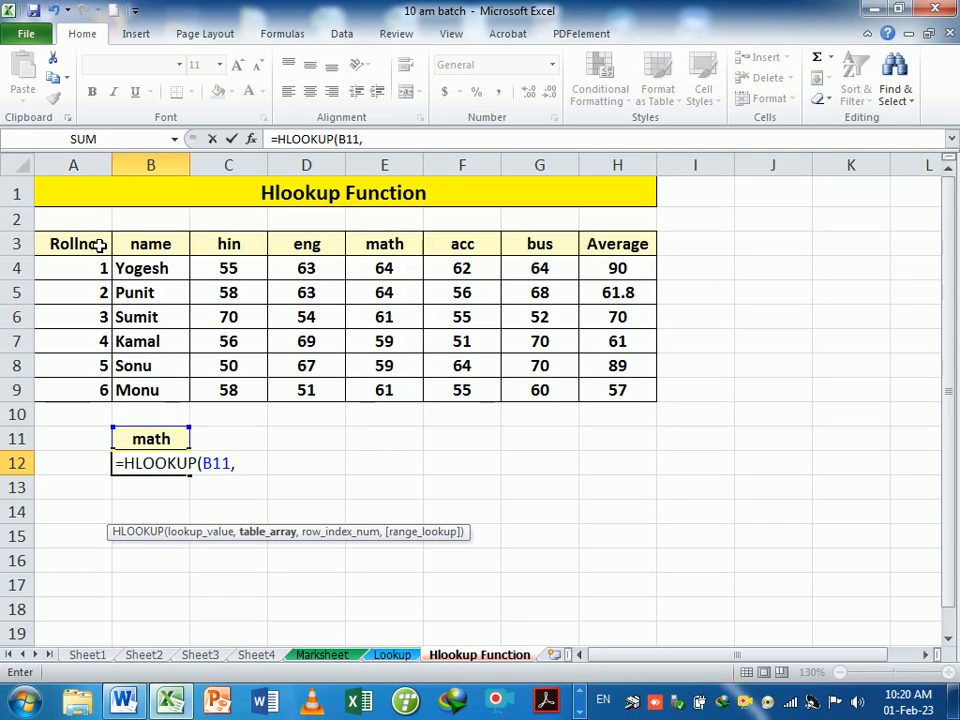
# Add A3:H9 as the table array and 4 as the row index number in the HLOOKUP formula.
pyautogui.moveTo(91, 249); pyautogui.dragTo(606, 396)
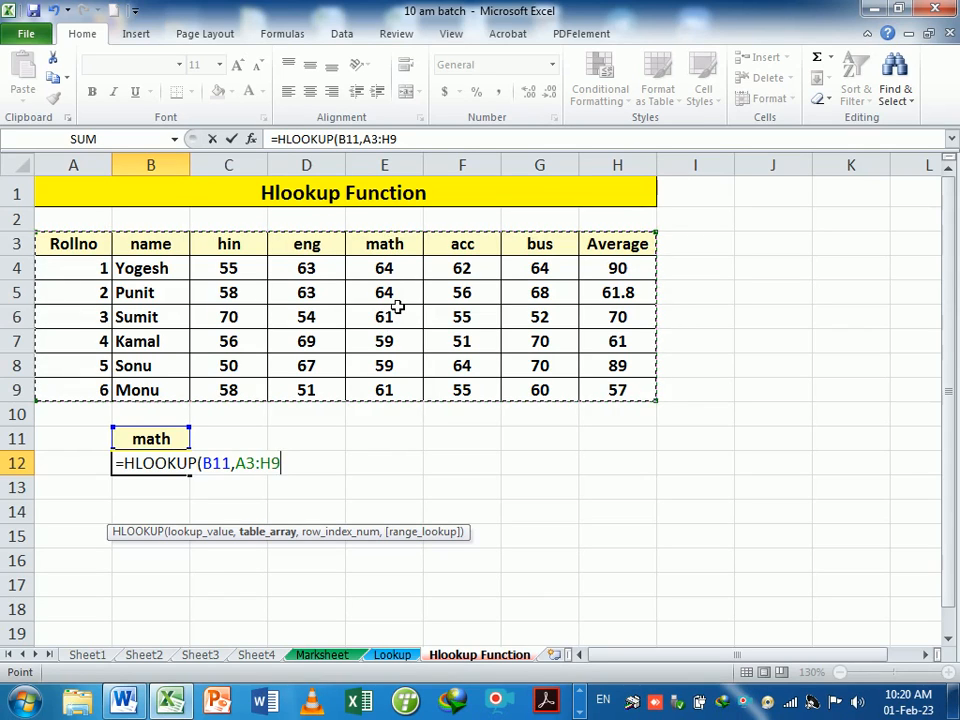
pyautogui.write(',')
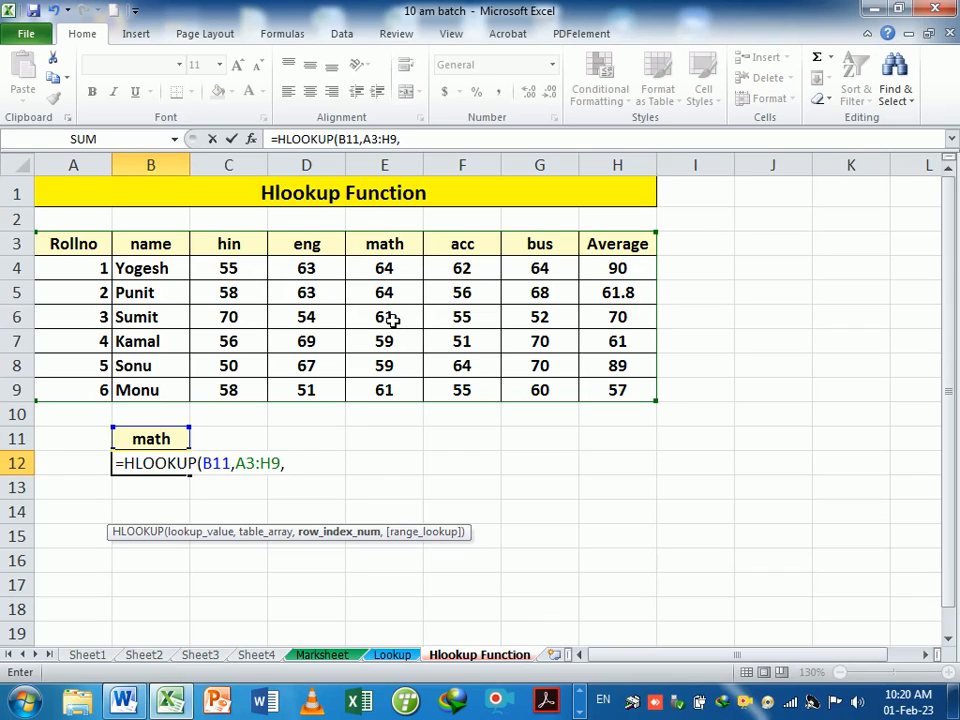
pyautogui.write('4')
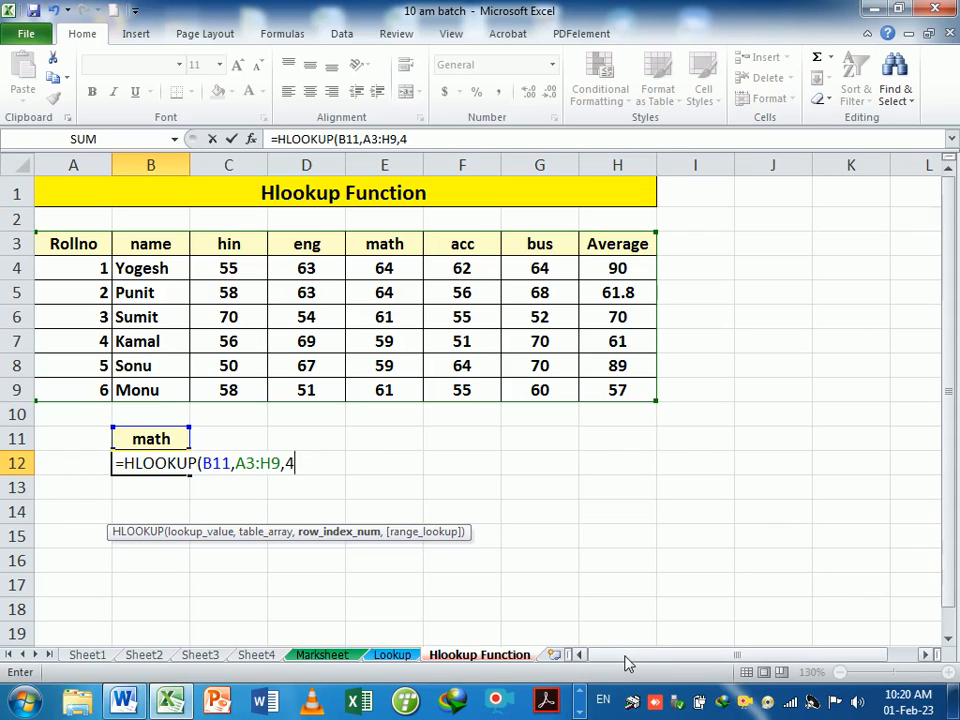
pyautogui.write(',')
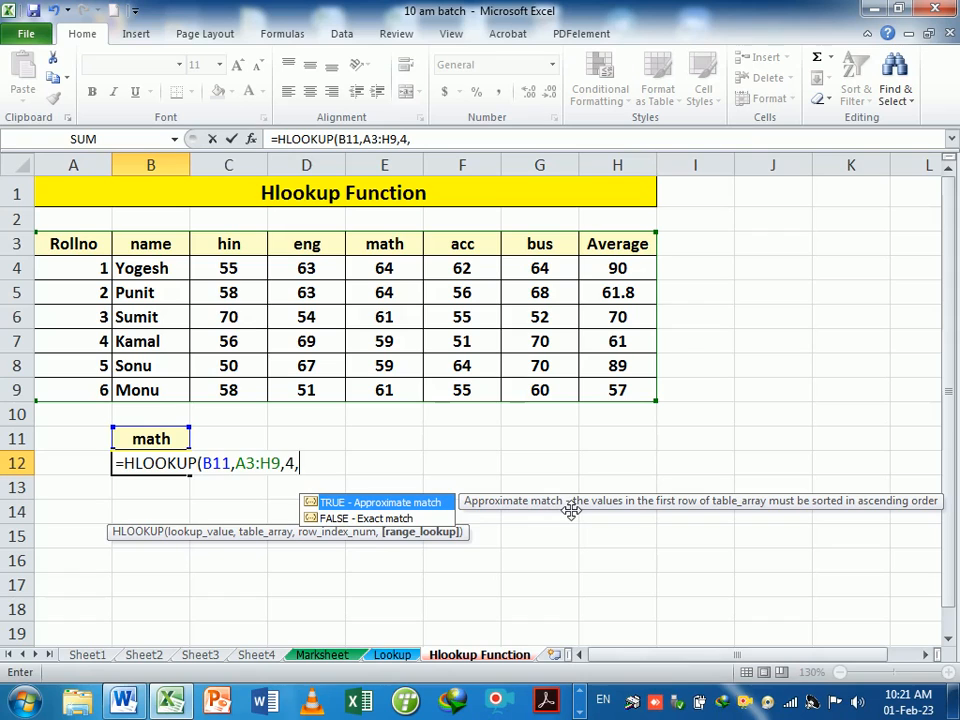
pyautogui.click(380, 522)
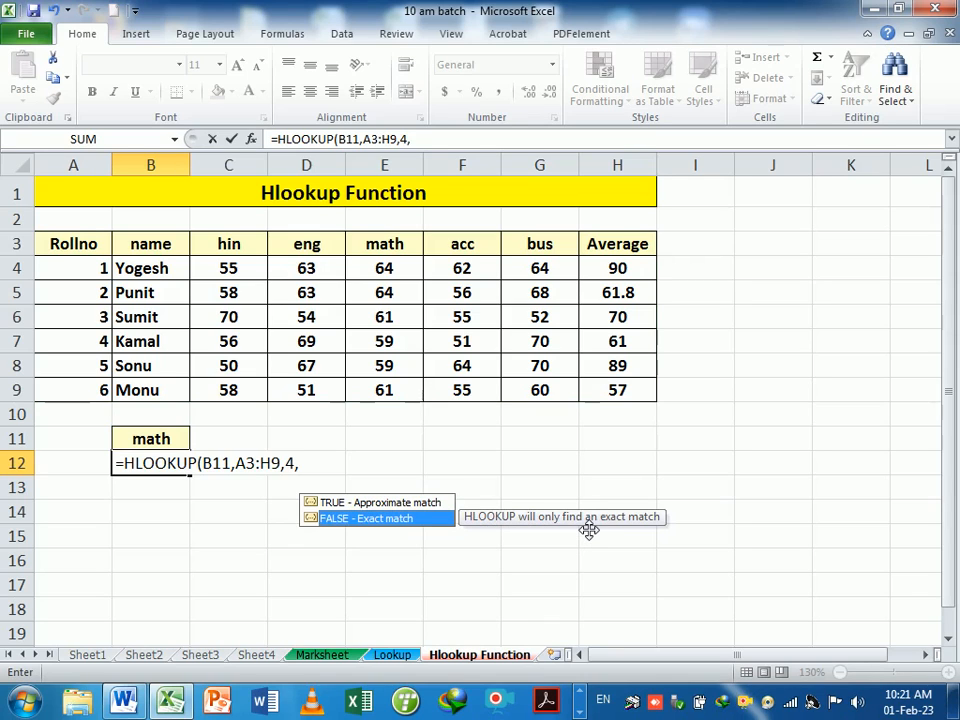
pyautogui.doubleClick(372, 519)
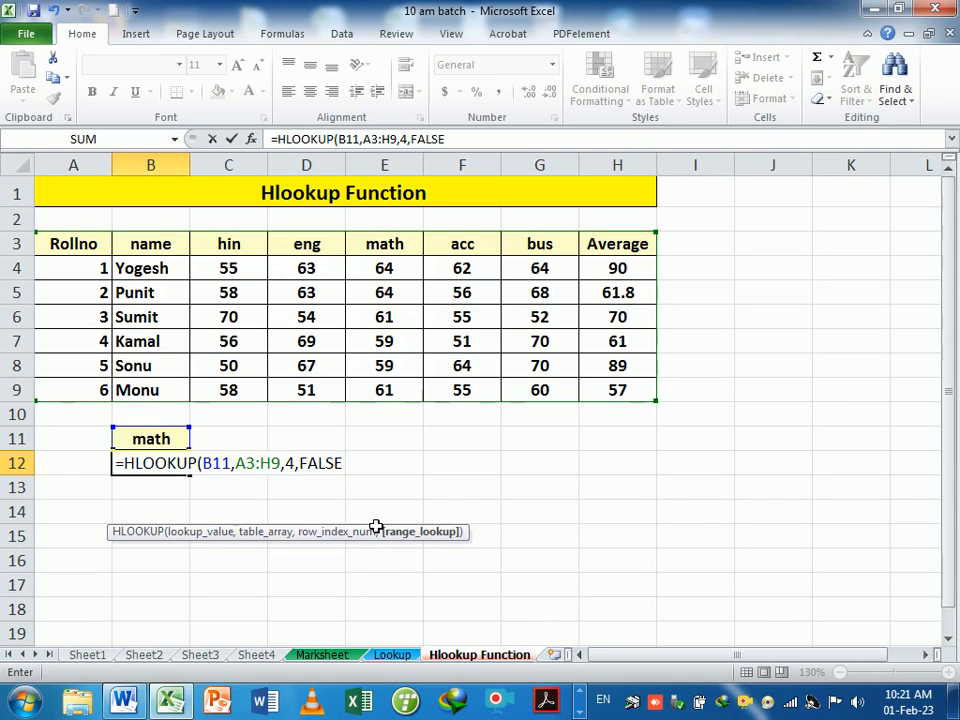
pyautogui.press('BackSpace')
pyautogui.press('BackSpace')
pyautogui.press('BackSpace')
pyautogui.press('BackSpace')
pyautogui.press('BackSpace')
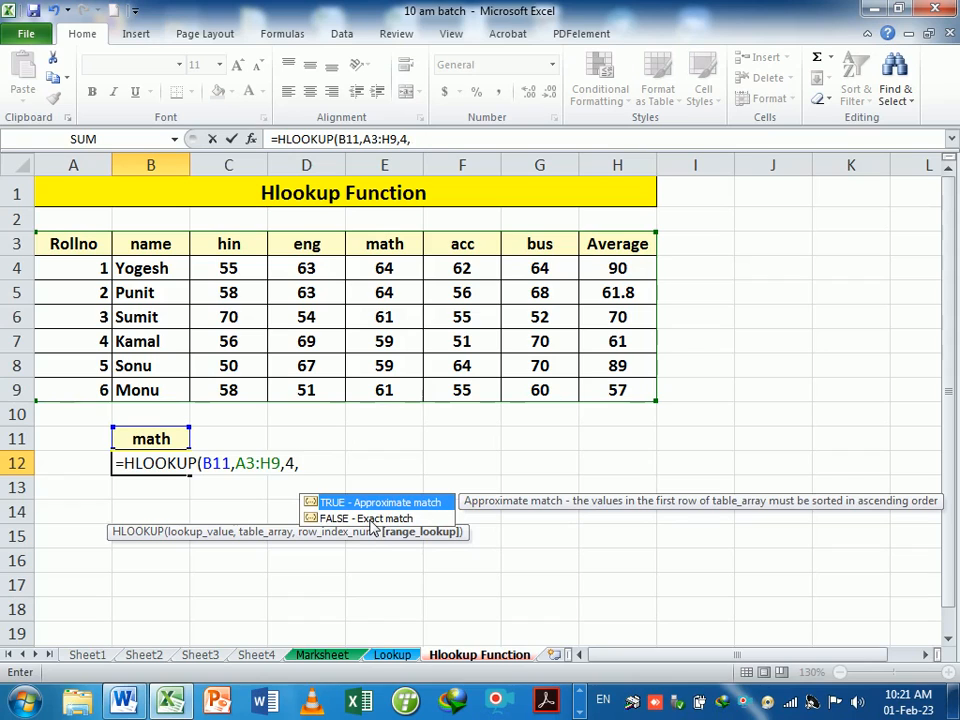
# Complete the HLOOKUP formula with 0 as the range lookup argument and enter it in B12.
pyautogui.write('0)')
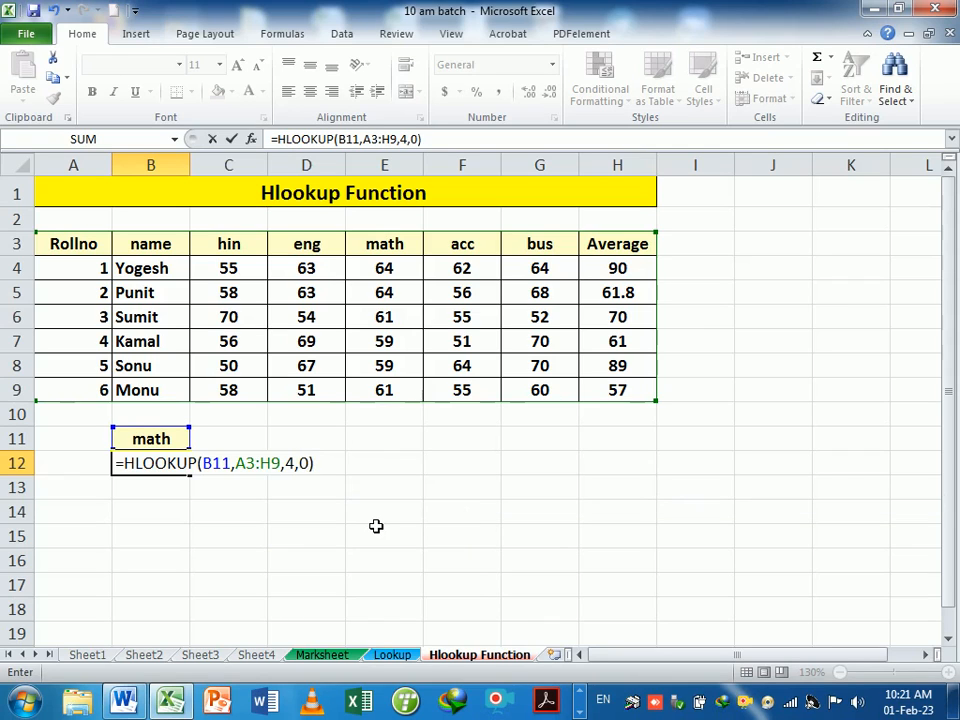
pyautogui.press('Return')
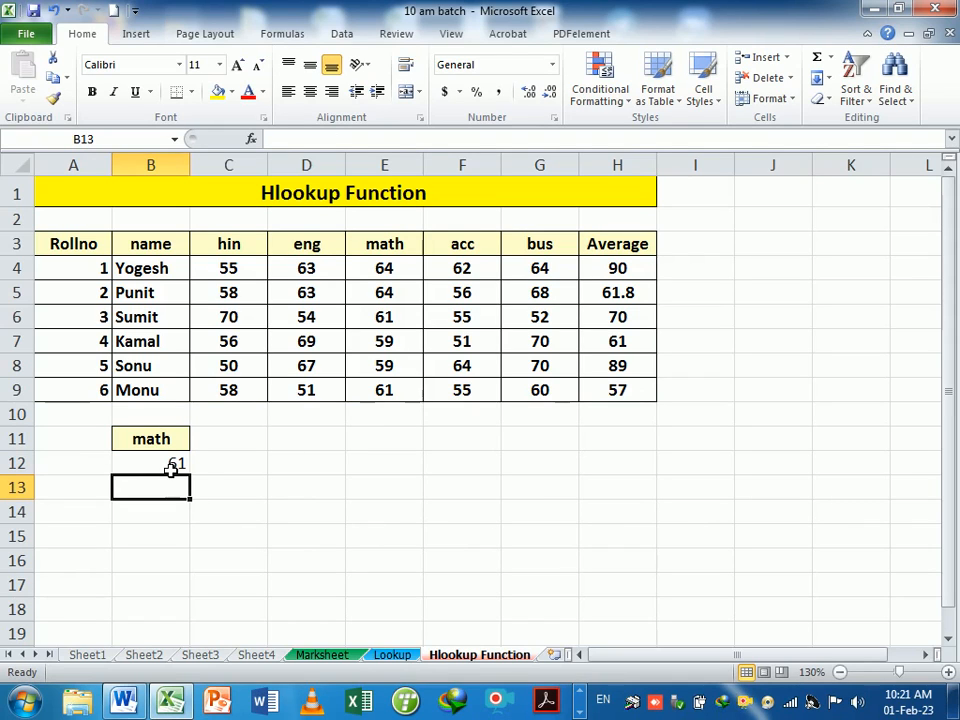
# Review the arguments of the HLOOKUP formula in B12 and close it without changes.
pyautogui.doubleClick(170, 465)
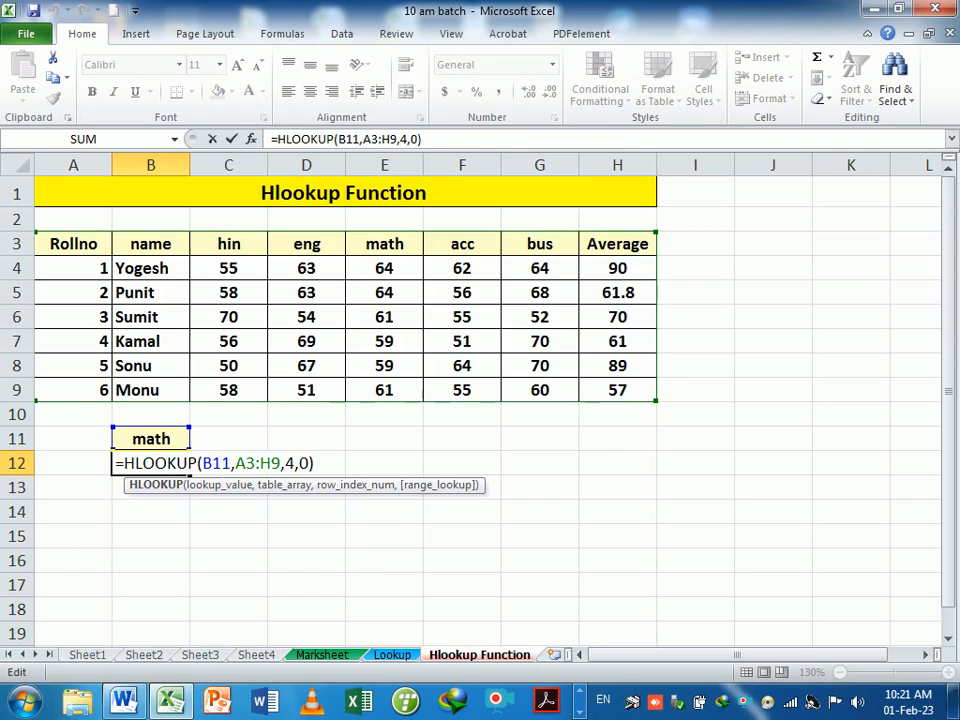
pyautogui.click(212, 464)
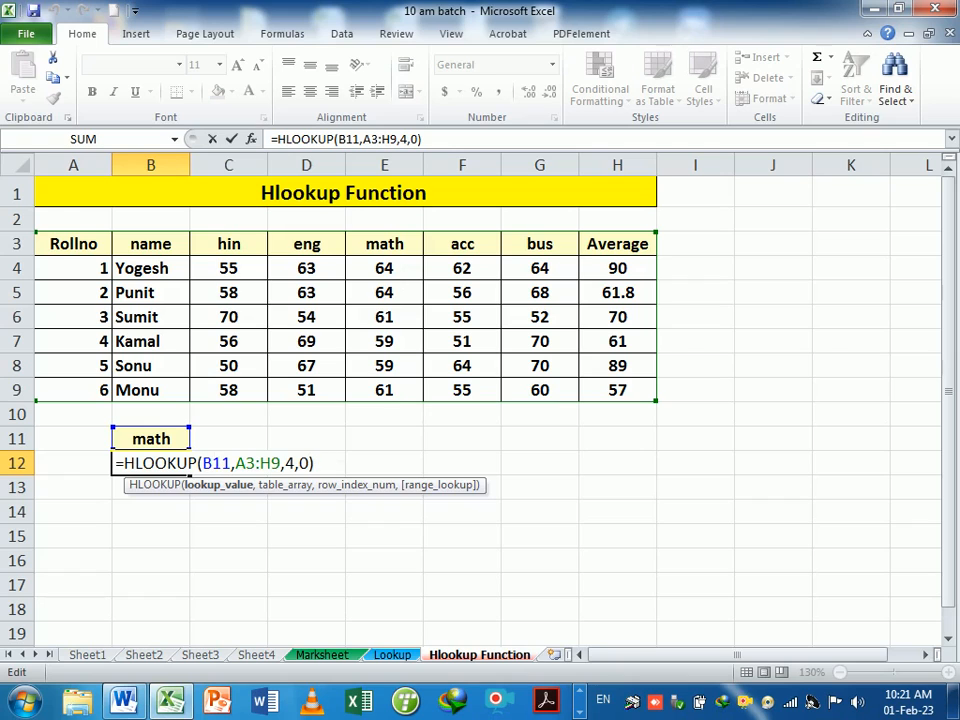
pyautogui.click(316, 463)
pyautogui.press('Return')
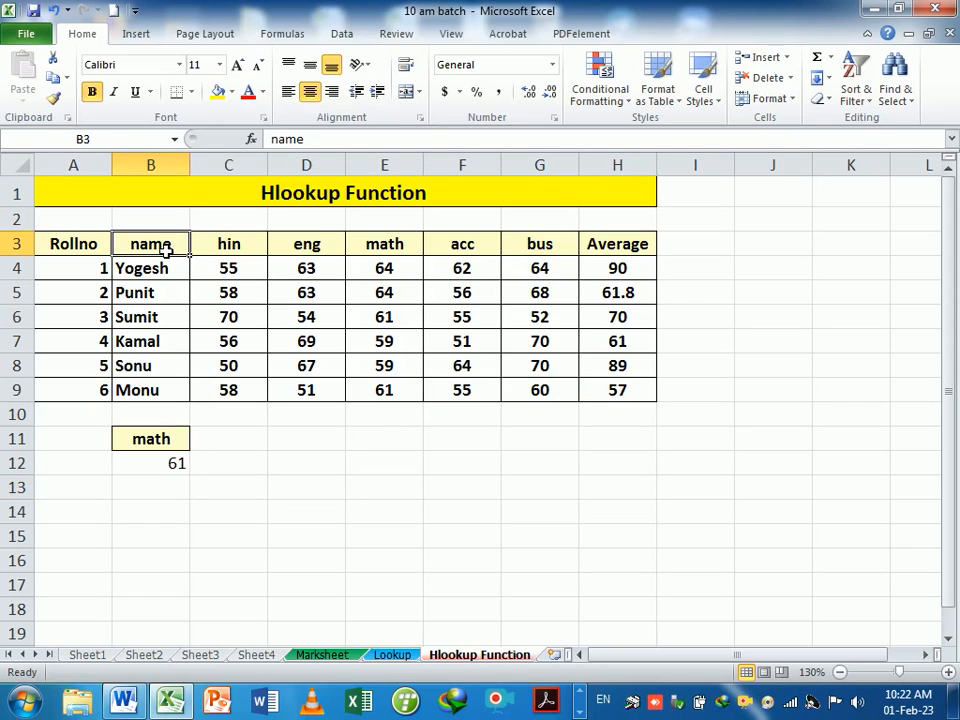
# Copy the name header from B3 into C11, beside the math label.
pyautogui.hotkey('ctrl', 'c')
pyautogui.click(258, 445)
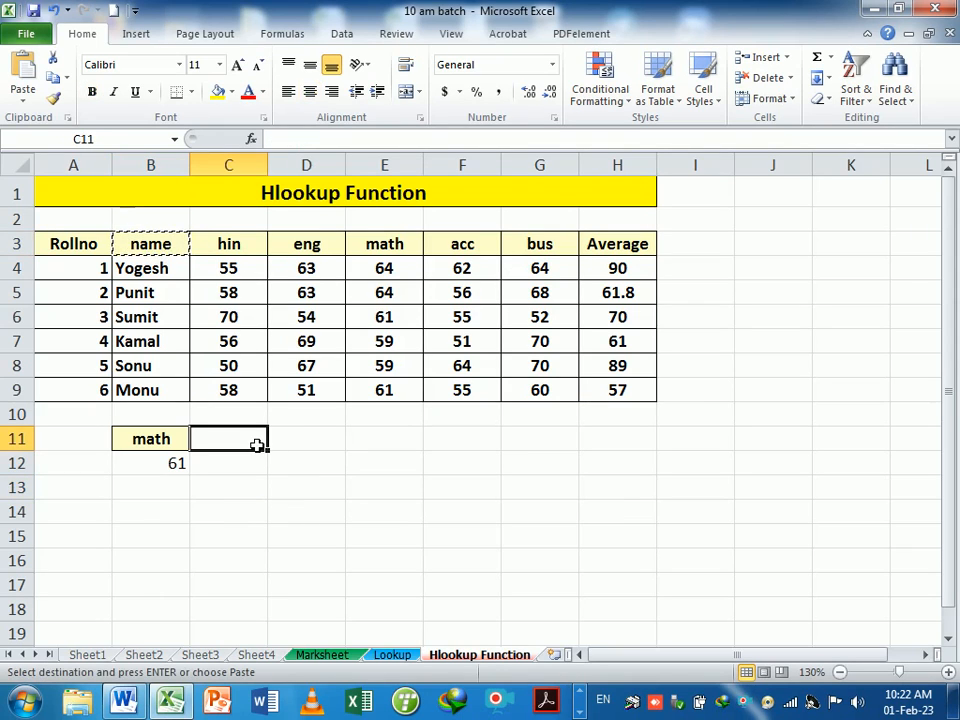
pyautogui.hotkey('ctrl', 'v')
pyautogui.click(257, 466)
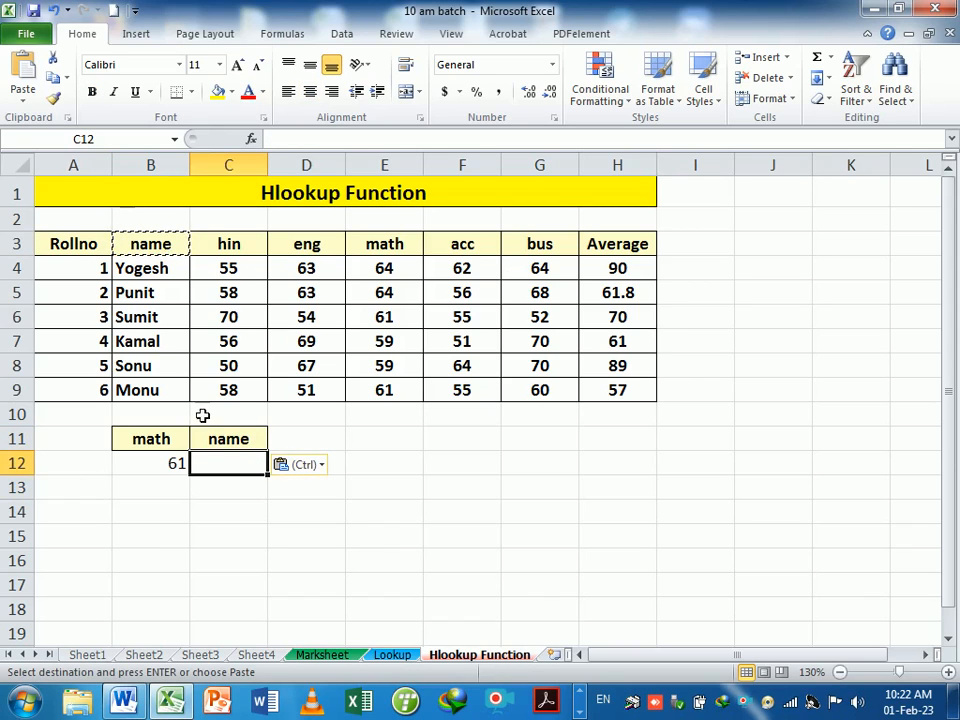
# Examine the record in row 8 and count its position down the name column from the header in B3.
pyautogui.click(148, 370)
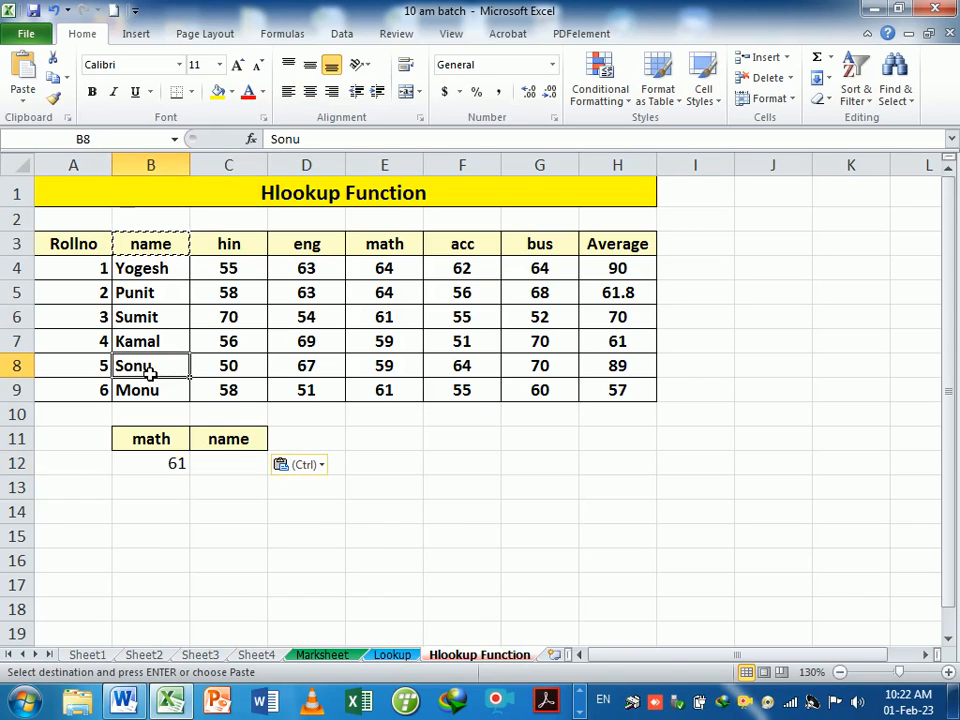
pyautogui.moveTo(148, 370); pyautogui.dragTo(589, 373)
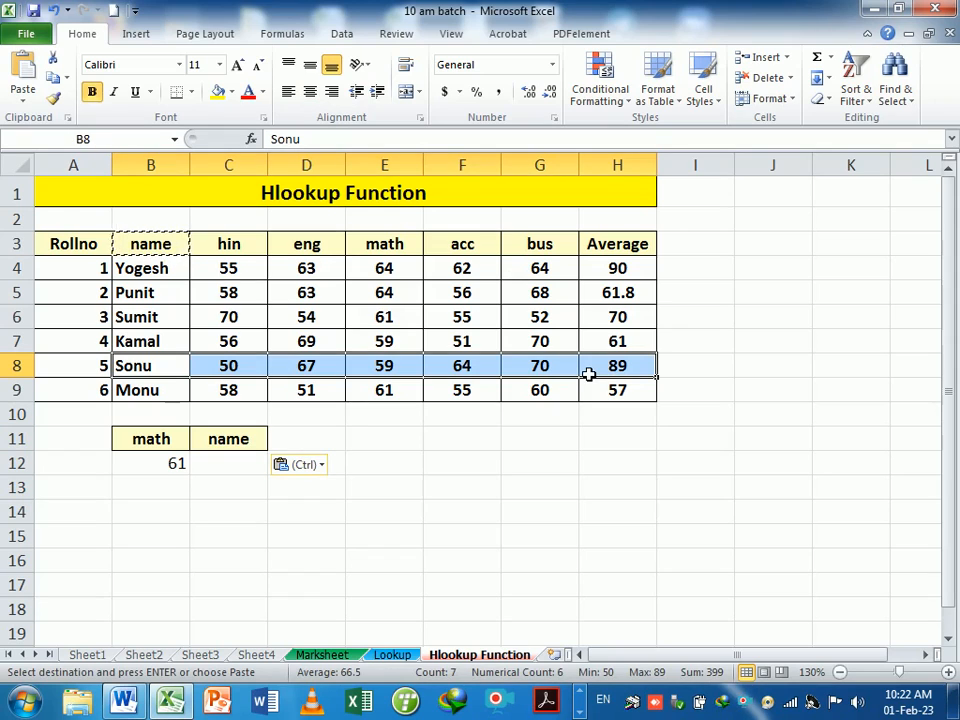
pyautogui.click(171, 375)
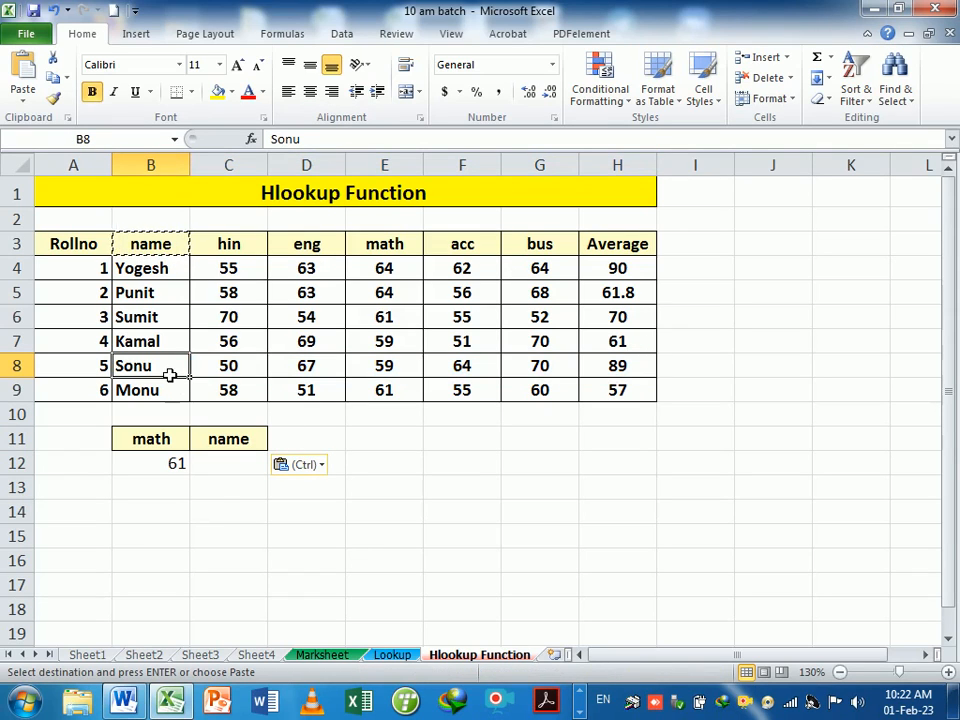
pyautogui.click(171, 250)
pyautogui.click(171, 272)
pyautogui.click(171, 295)
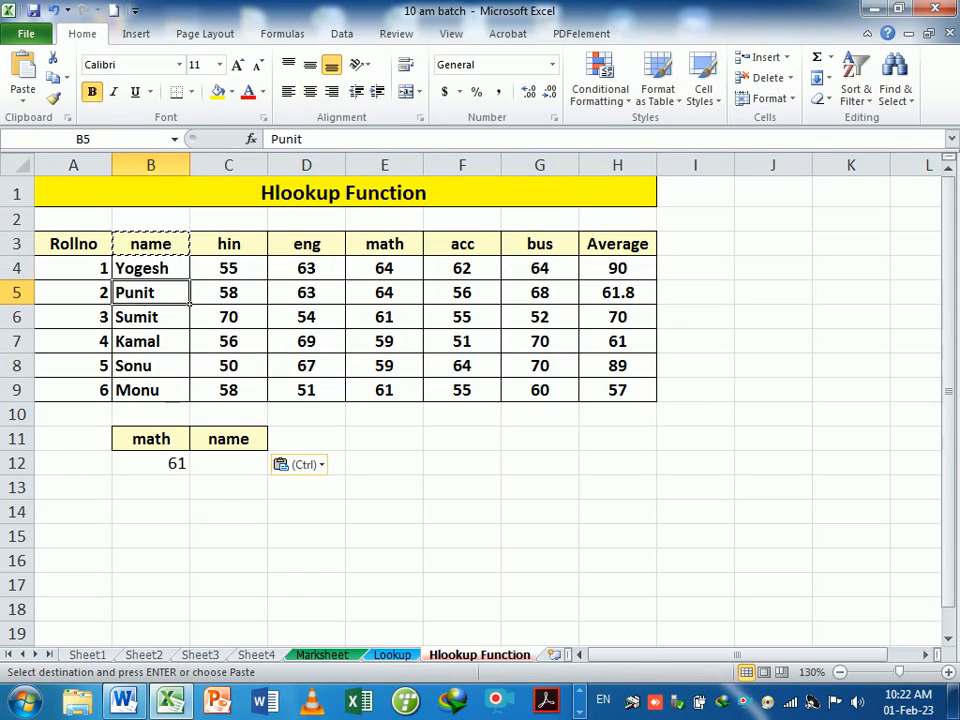
pyautogui.click(171, 320)
pyautogui.click(171, 345)
pyautogui.click(173, 371)
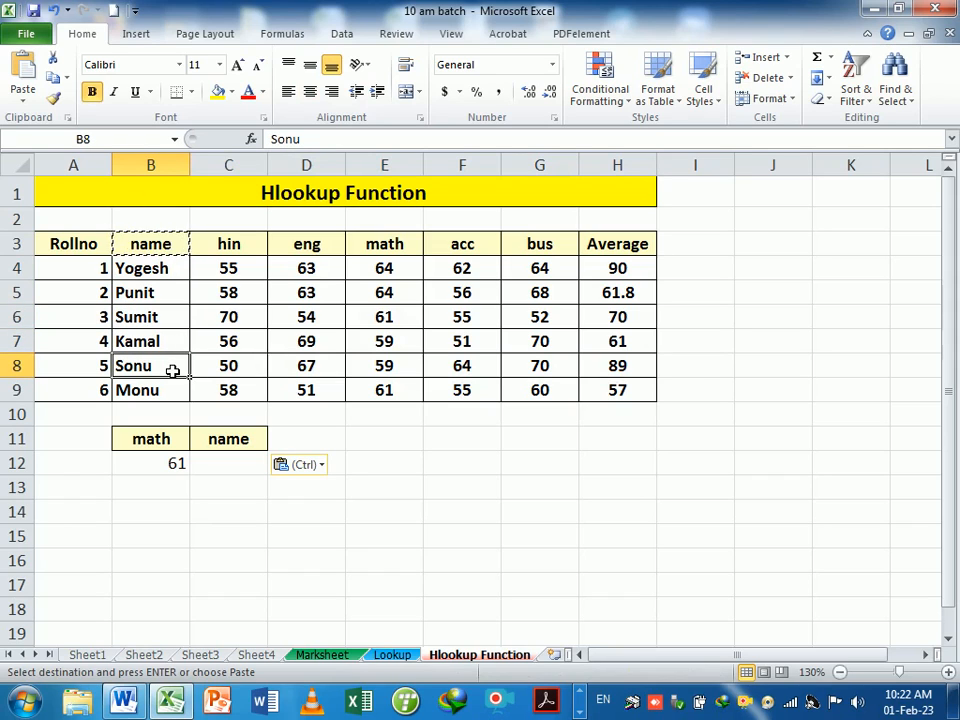
# Begin an HLOOKUP formula in C12 with the label cell C11 as the lookup value.
pyautogui.click(236, 469)
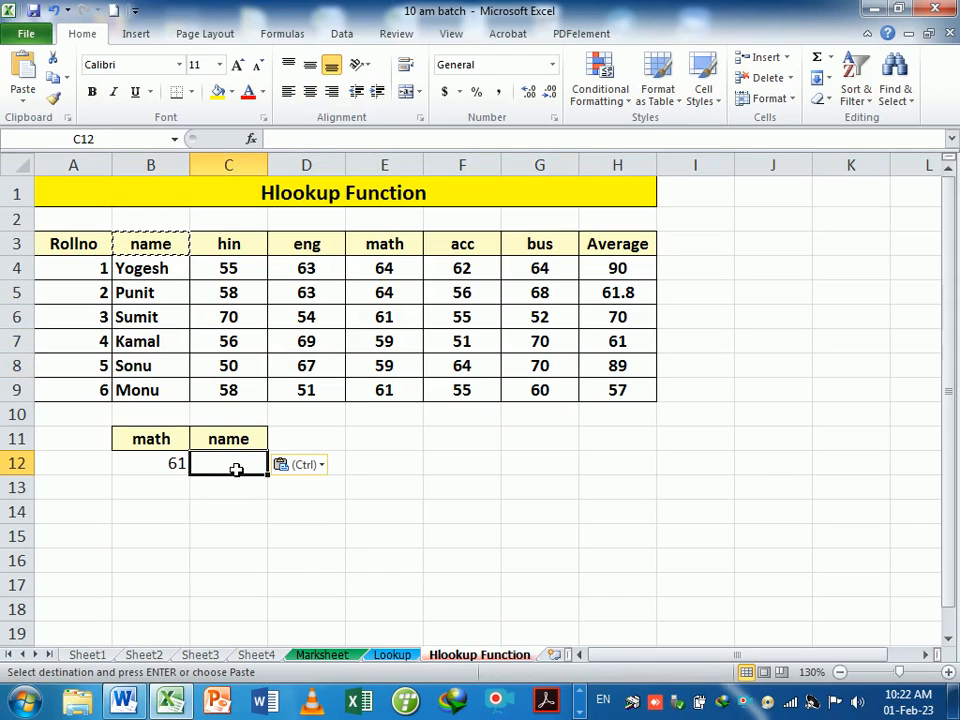
pyautogui.write('=')
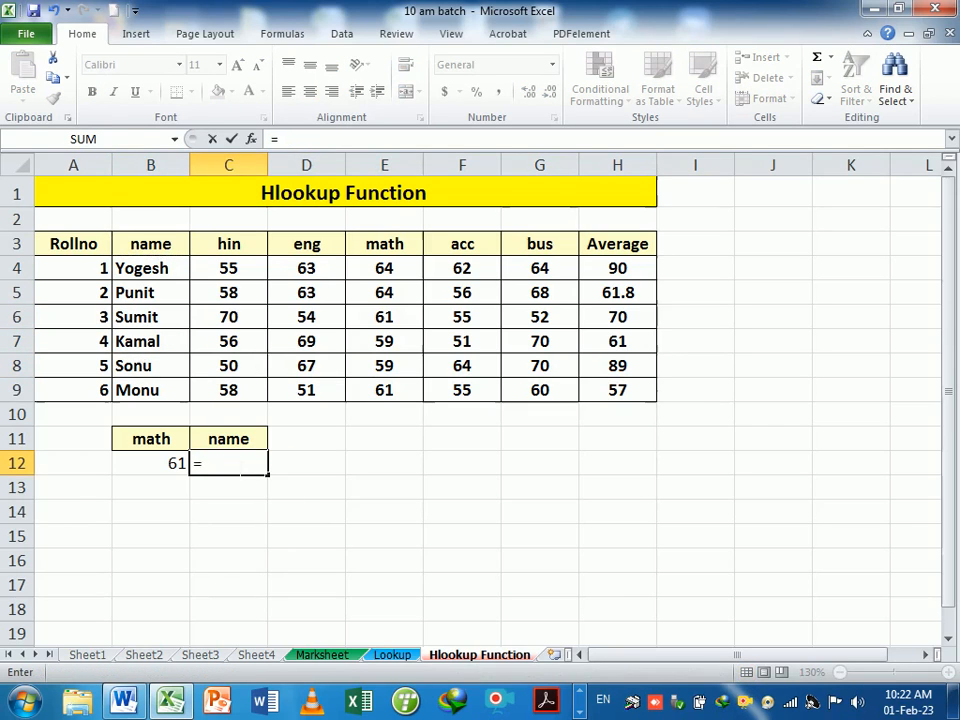
pyautogui.write('hl')
pyautogui.press('Tab')
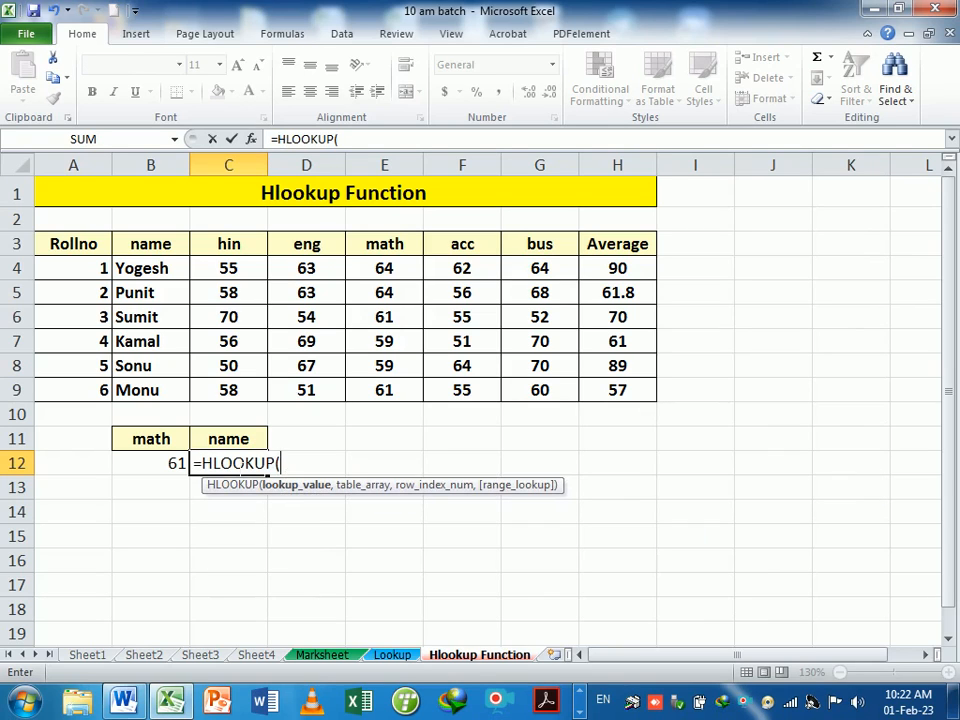
pyautogui.click(246, 446)
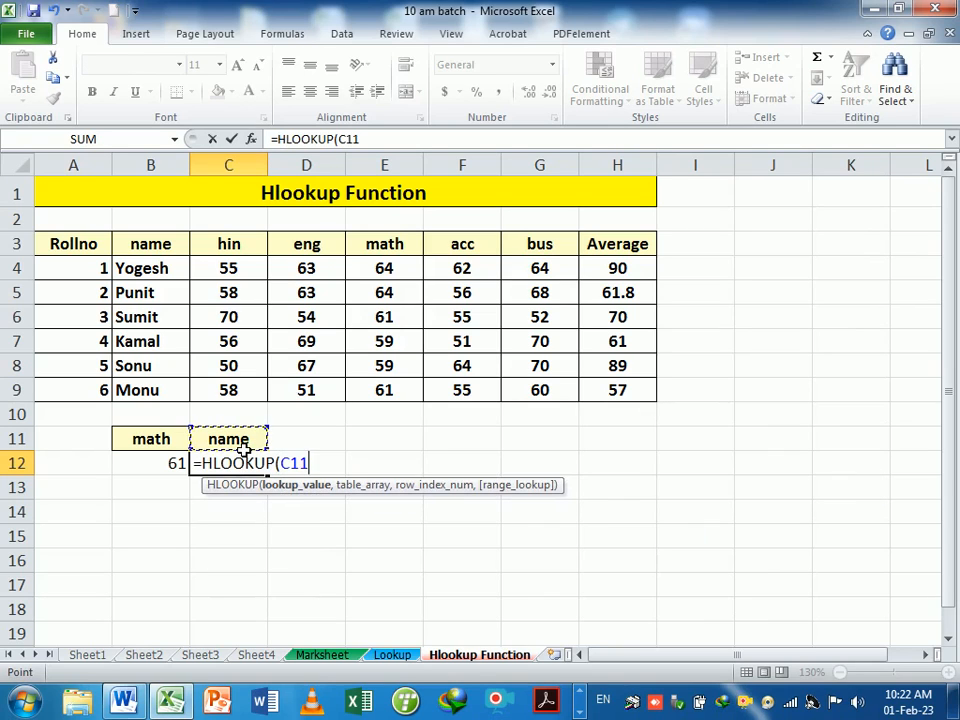
pyautogui.write(',')
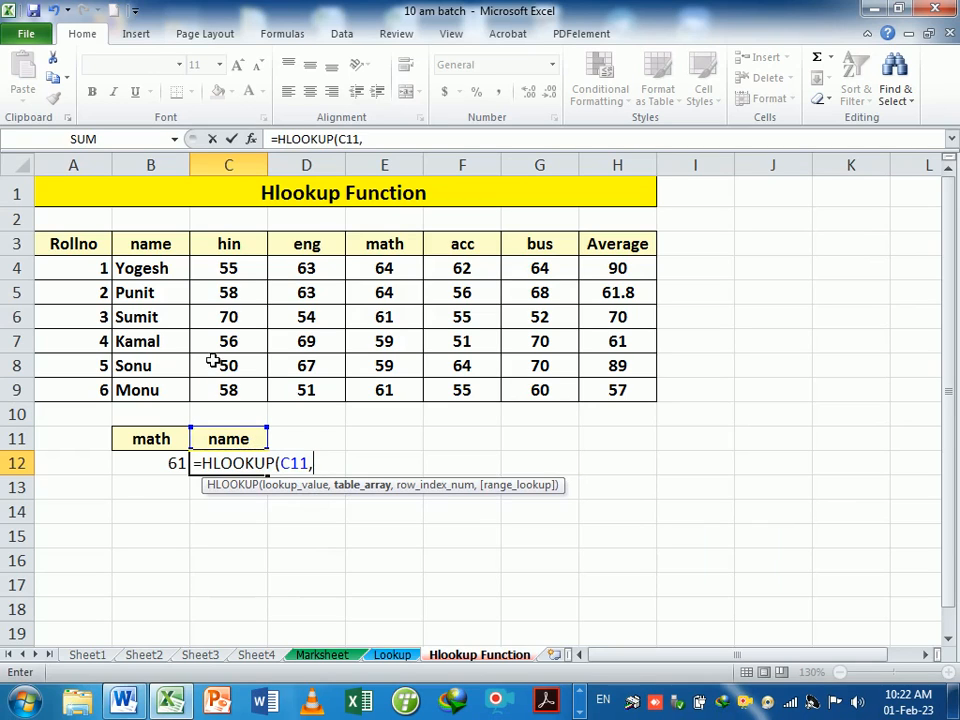
# Complete the C12 formula with A3:H9 as the table array, 6 as the row index and 0 as the range lookup.
pyautogui.moveTo(92, 244); pyautogui.dragTo(612, 389)
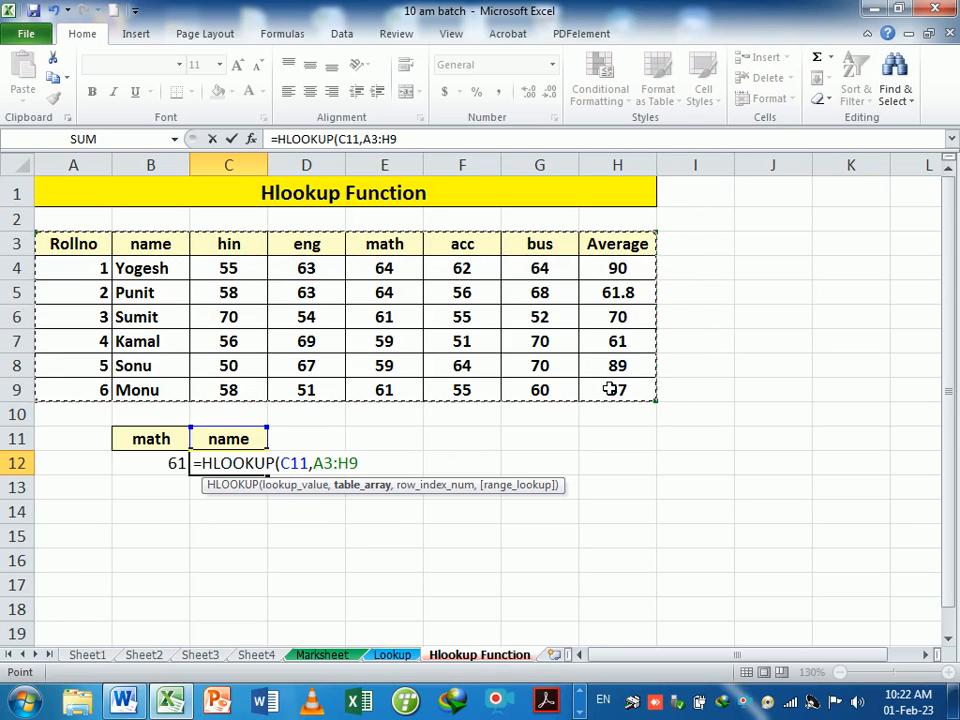
pyautogui.write(',')
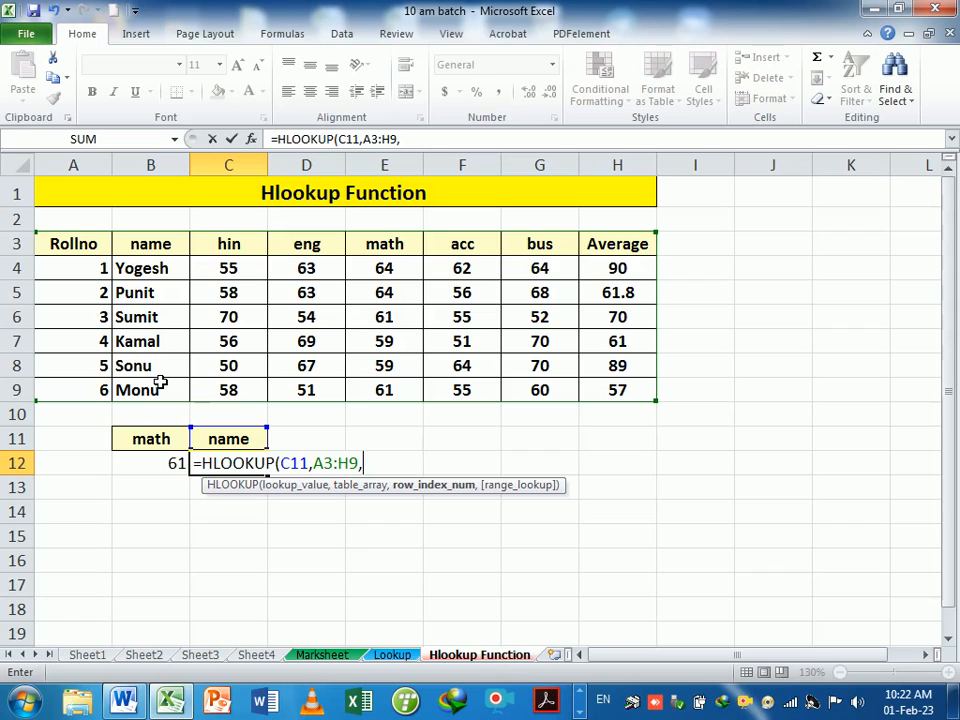
pyautogui.write('6,')
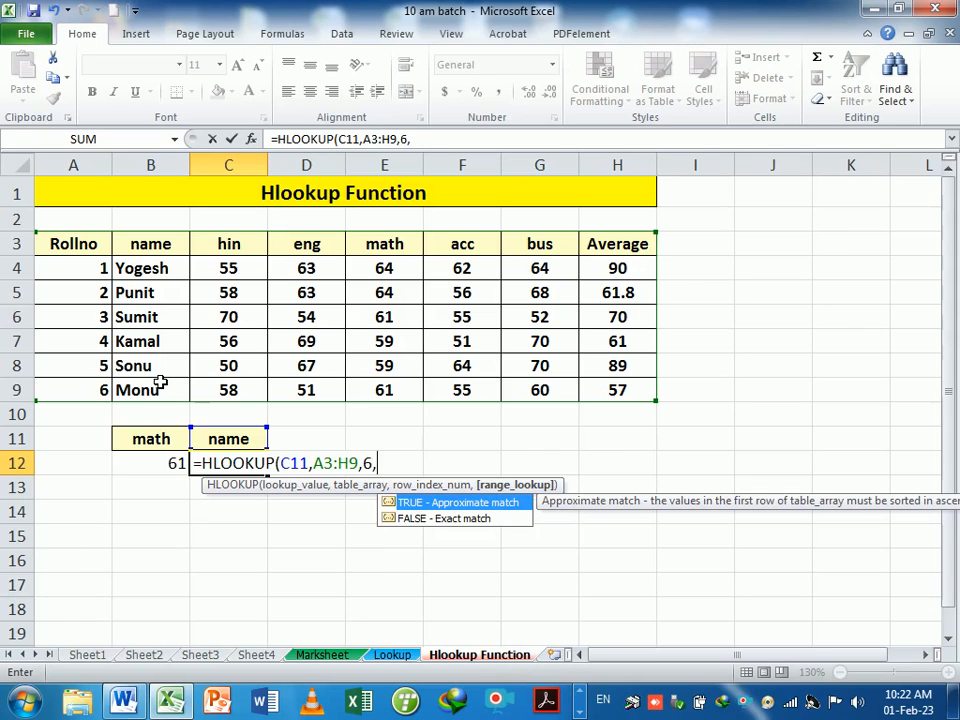
pyautogui.write('0')
pyautogui.press('Return')
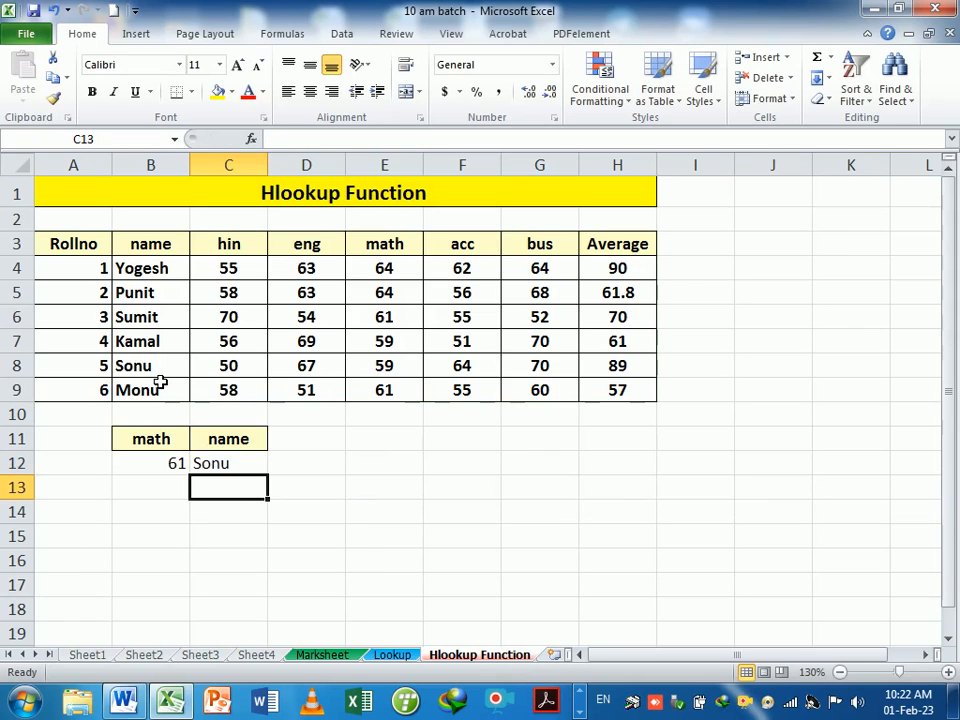
pyautogui.click(236, 464)
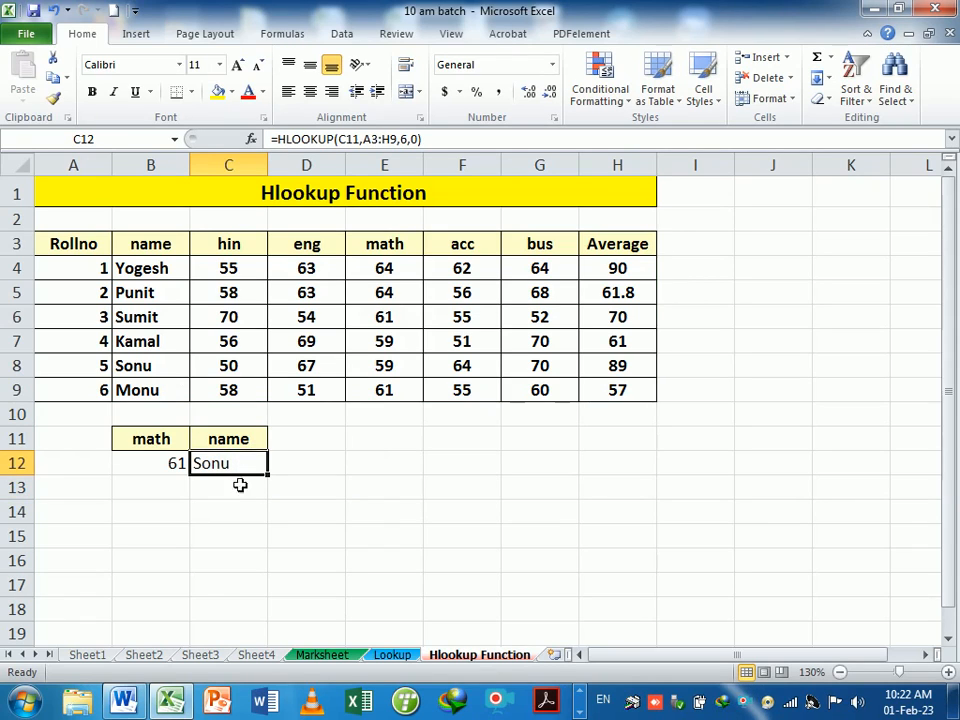
# Replace the label in C11 with the Average header copied from H3.
pyautogui.click(240, 507)
pyautogui.click(233, 444)
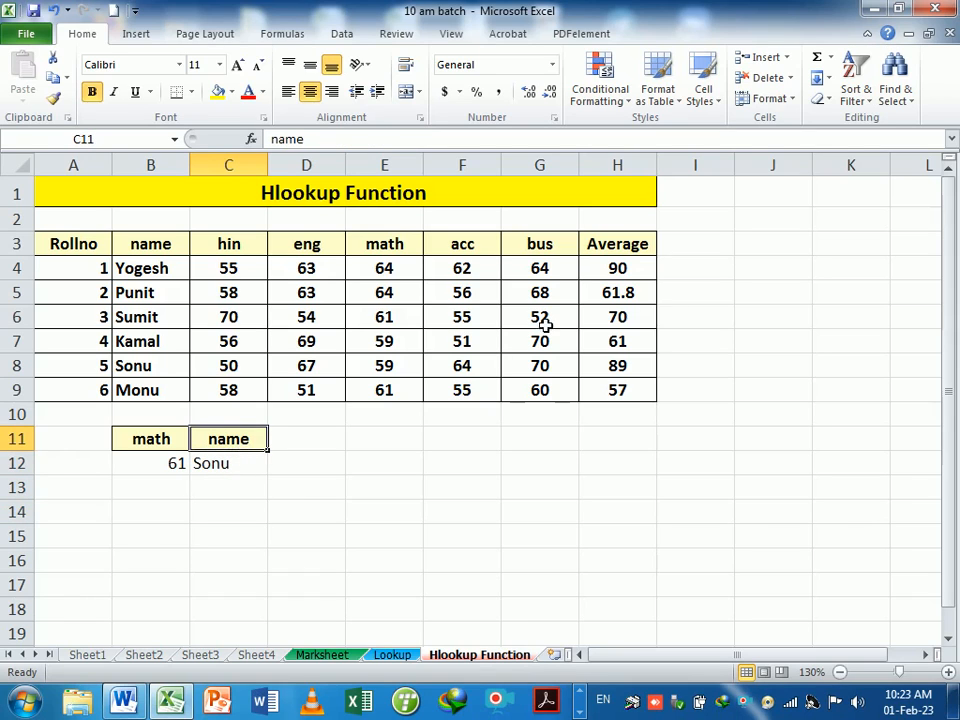
pyautogui.click(612, 252)
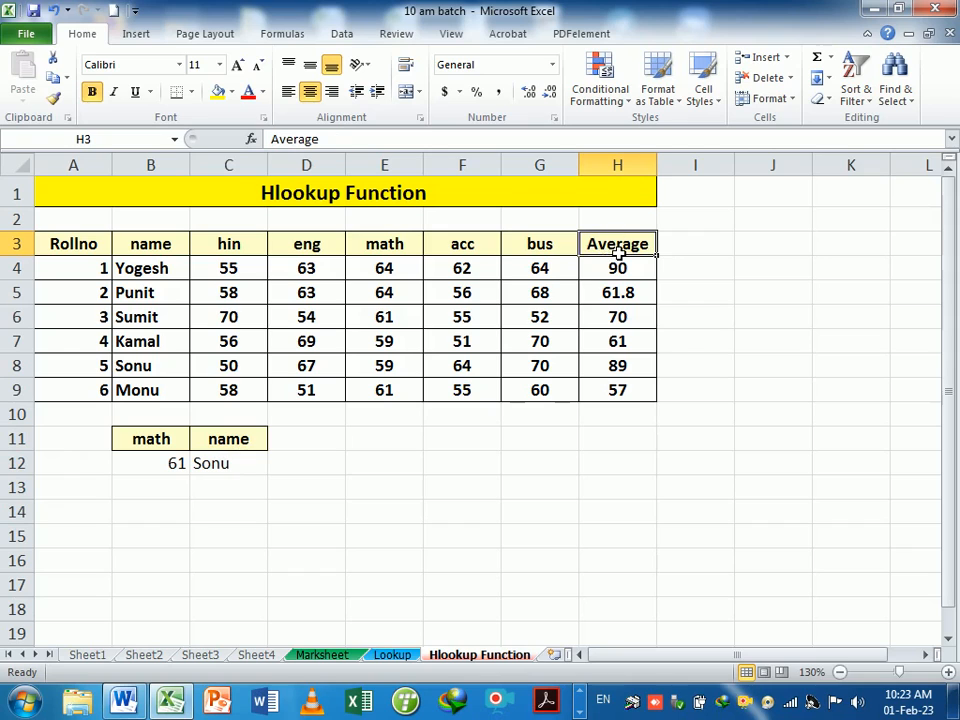
pyautogui.hotkey('ctrl', 'c')
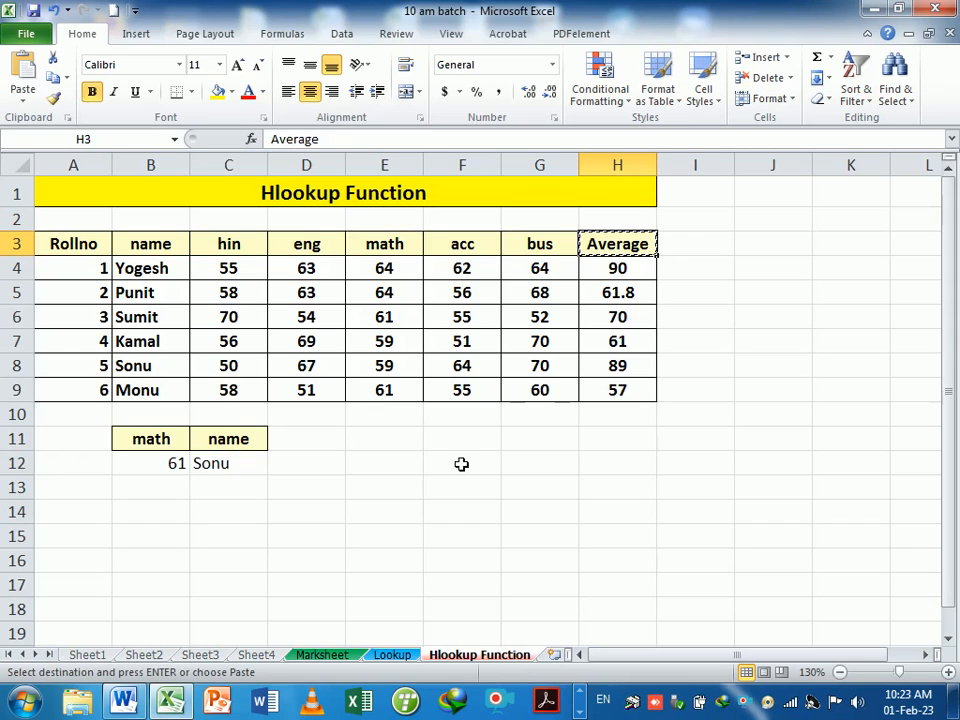
pyautogui.click(214, 451)
pyautogui.hotkey('ctrl', 'v')
pyautogui.press('Down')
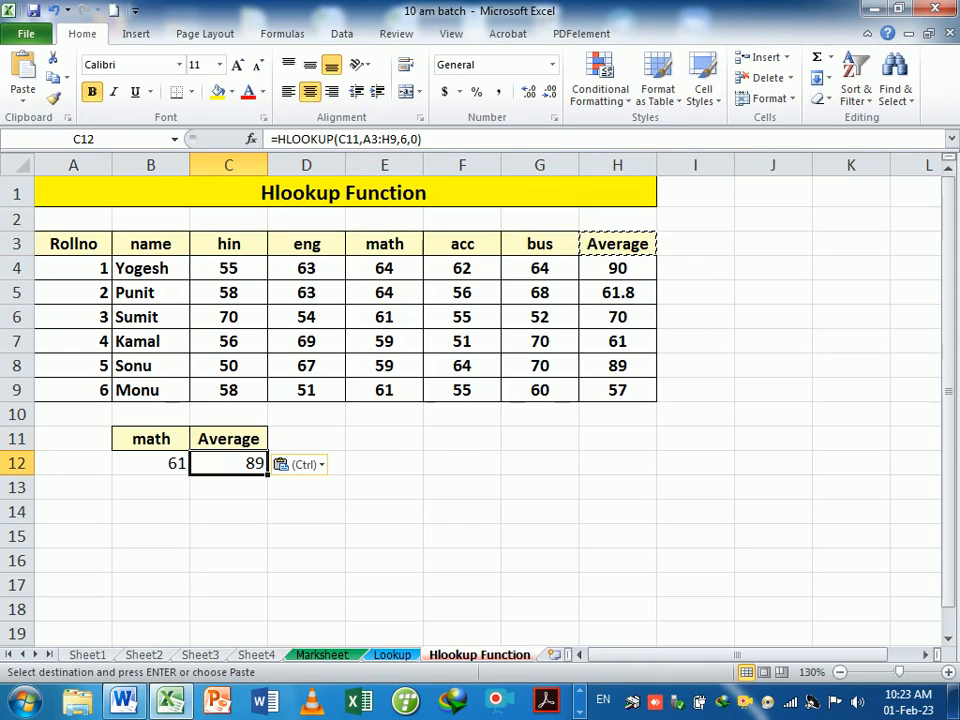
# Compare the HLOOKUP result in C12 with the Average value in row 8 of the table.
pyautogui.click(237, 440)
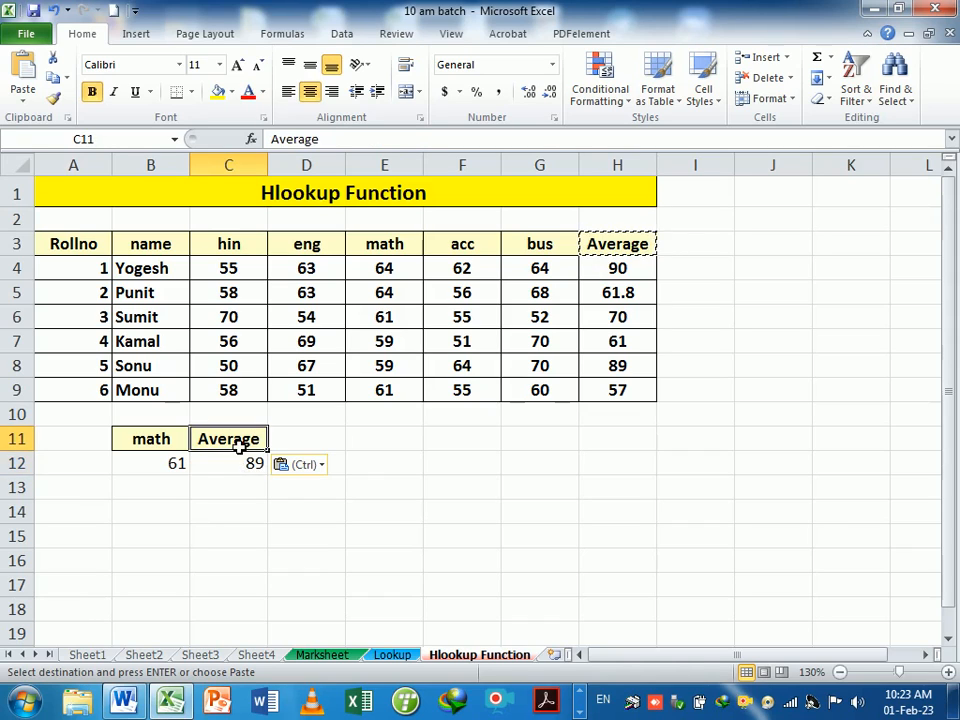
pyautogui.click(242, 463)
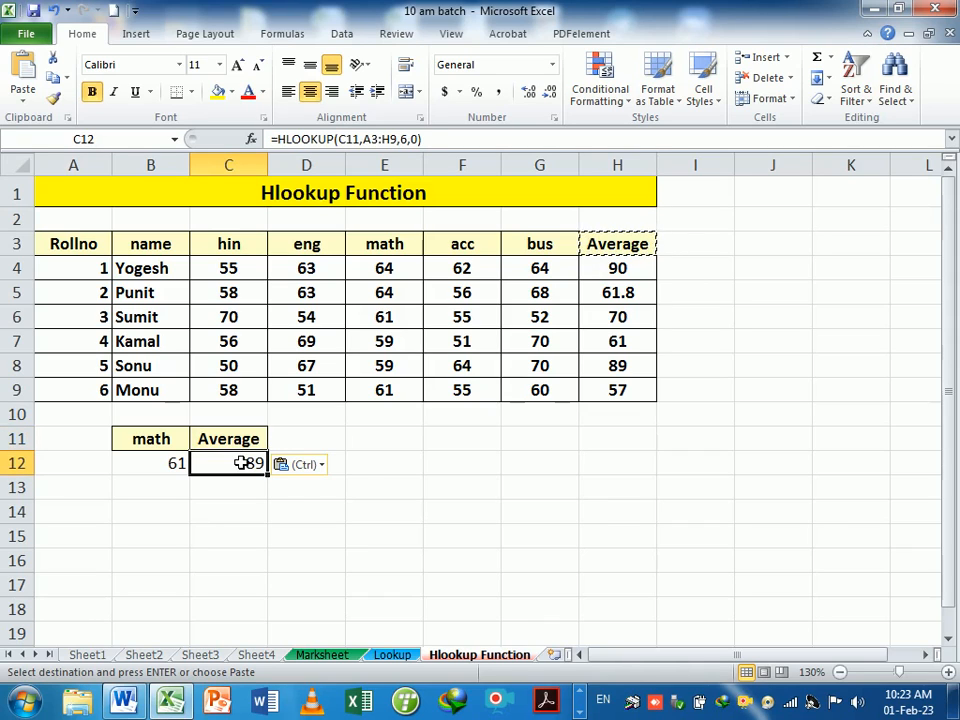
pyautogui.click(640, 373)
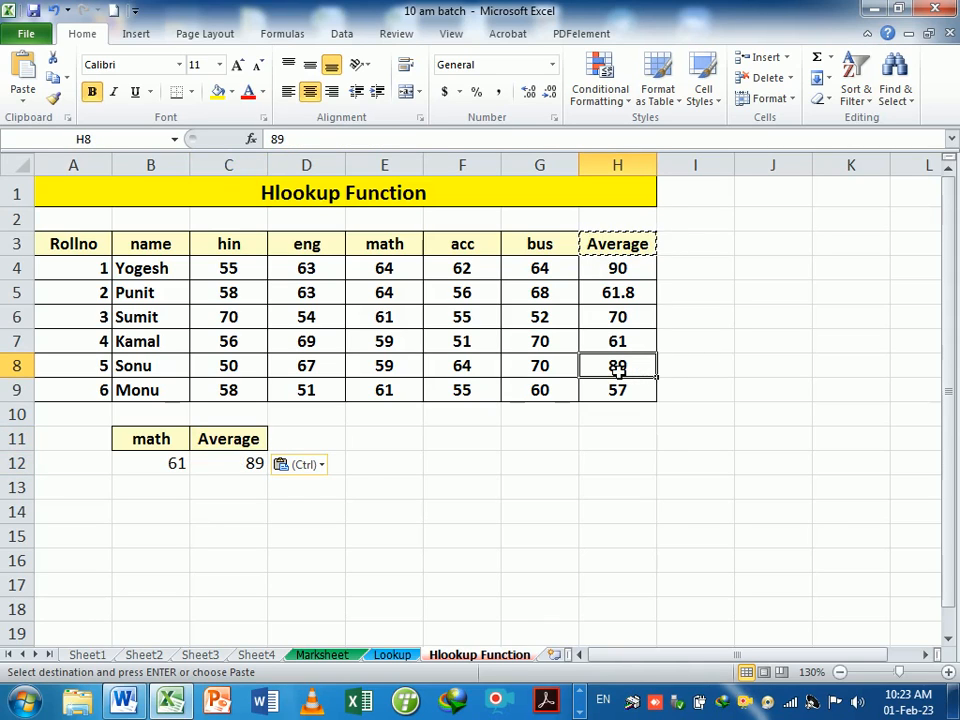
pyautogui.click(529, 498)
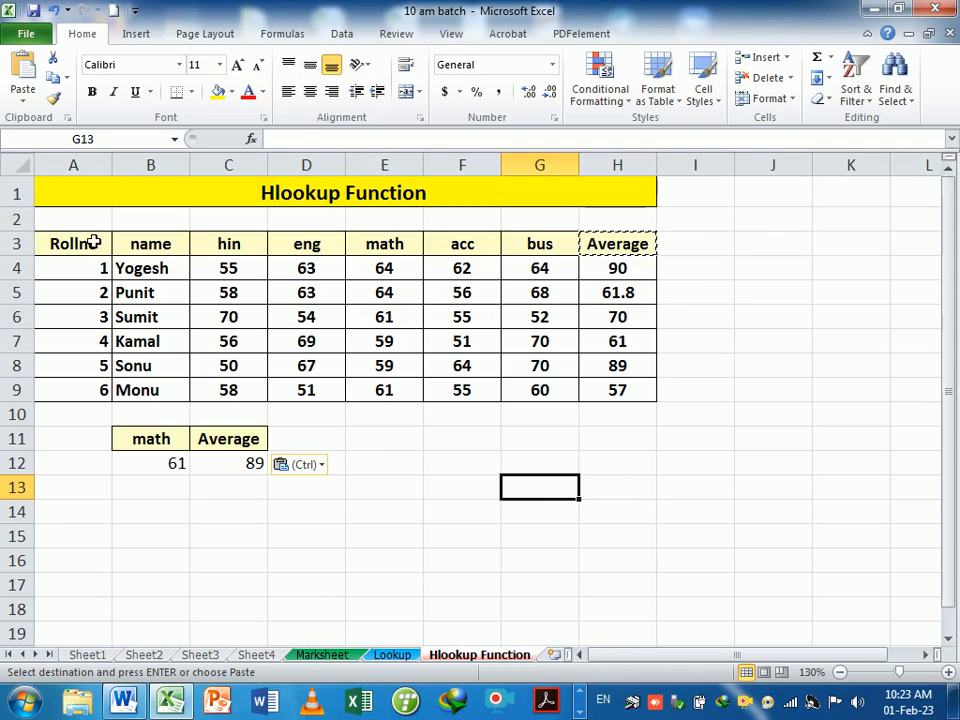
# Copy the student table A3:H9 and paste it transposed starting at A14.
pyautogui.moveTo(92, 240); pyautogui.dragTo(595, 393)
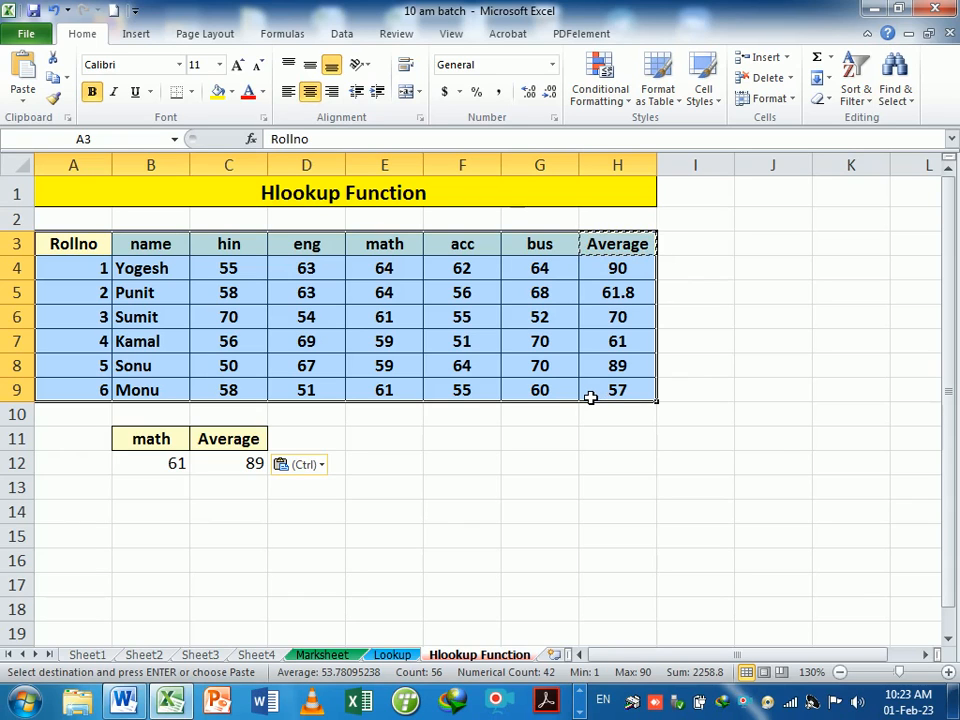
pyautogui.scroll(-3, 368, 435)
pyautogui.scroll(-1, 368, 435)
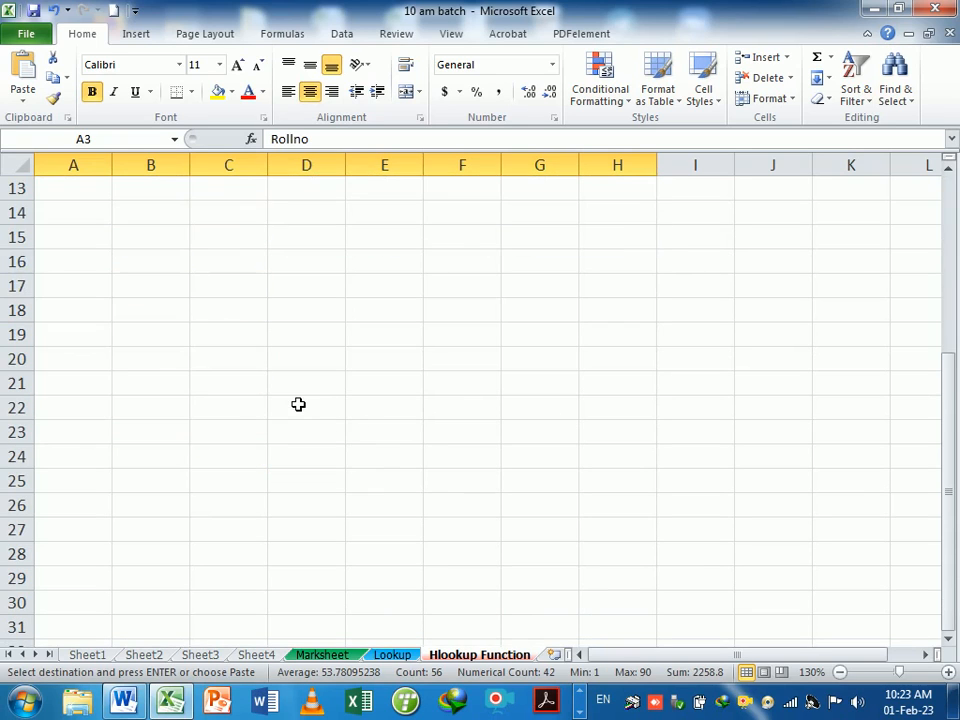
pyautogui.click(81, 212)
pyautogui.rightClick(99, 217)
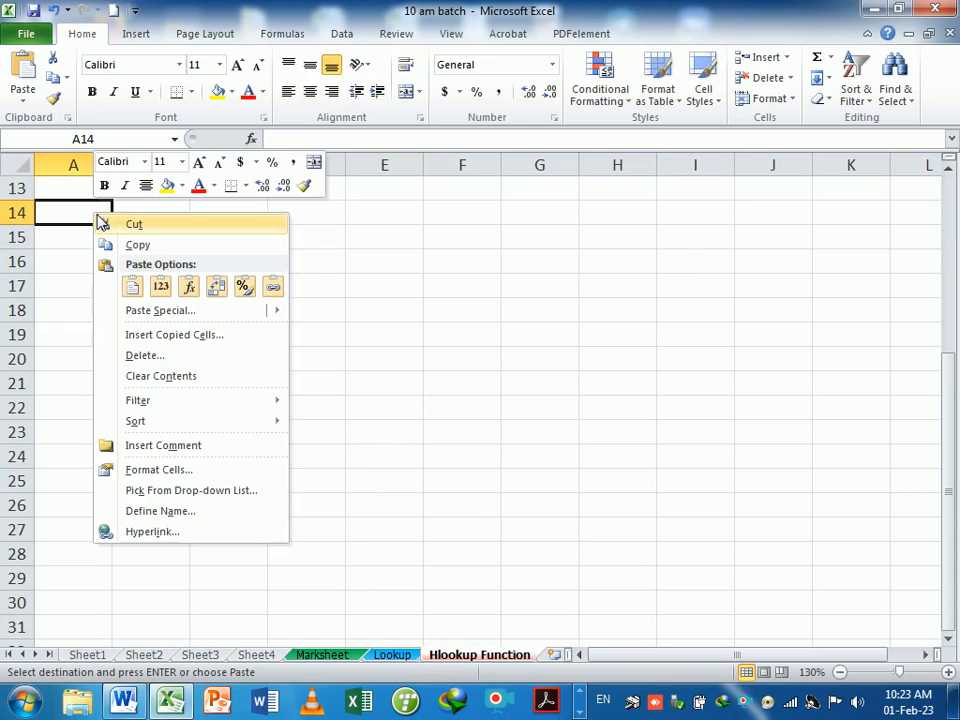
pyautogui.click(218, 287)
pyautogui.click(262, 385)
pyautogui.scroll(3, 475, 517)
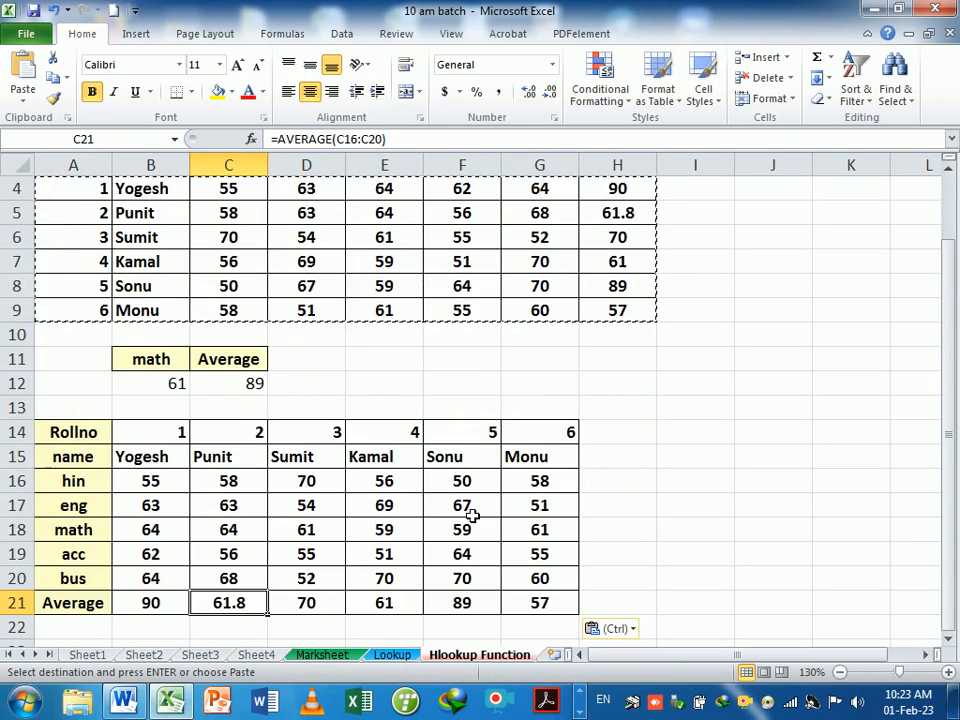
# Examine the transposed table's roll number row and the values below roll number 1.
pyautogui.scroll(-1, 467, 507)
pyautogui.click(88, 360)
pyautogui.moveTo(88, 360); pyautogui.dragTo(542, 380)
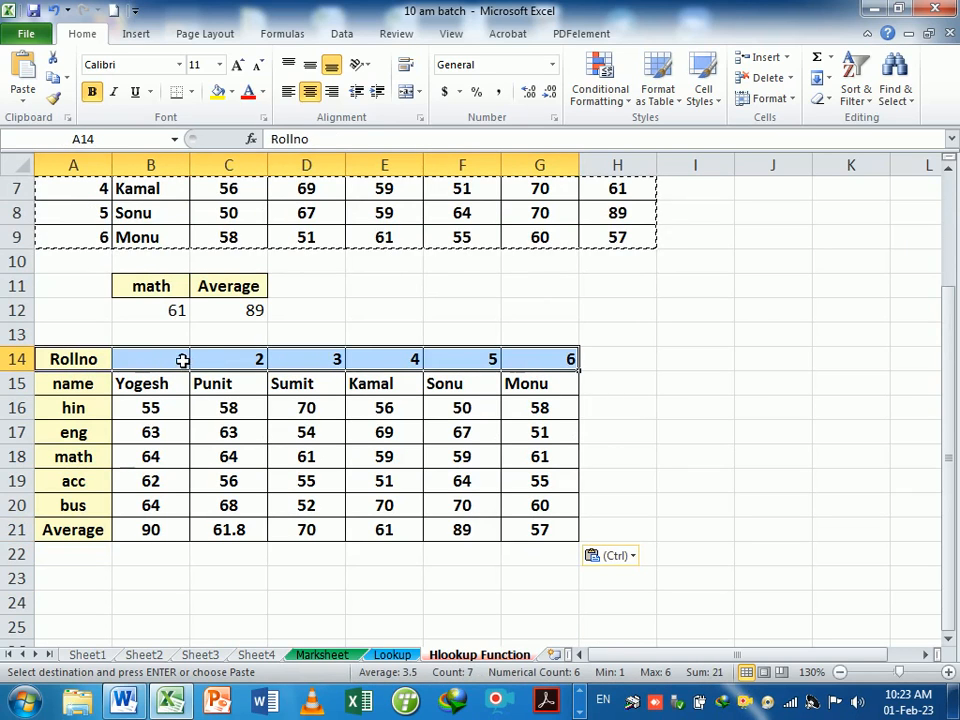
pyautogui.click(223, 362)
pyautogui.click(306, 362)
pyautogui.click(379, 362)
pyautogui.moveTo(482, 368); pyautogui.dragTo(591, 366)
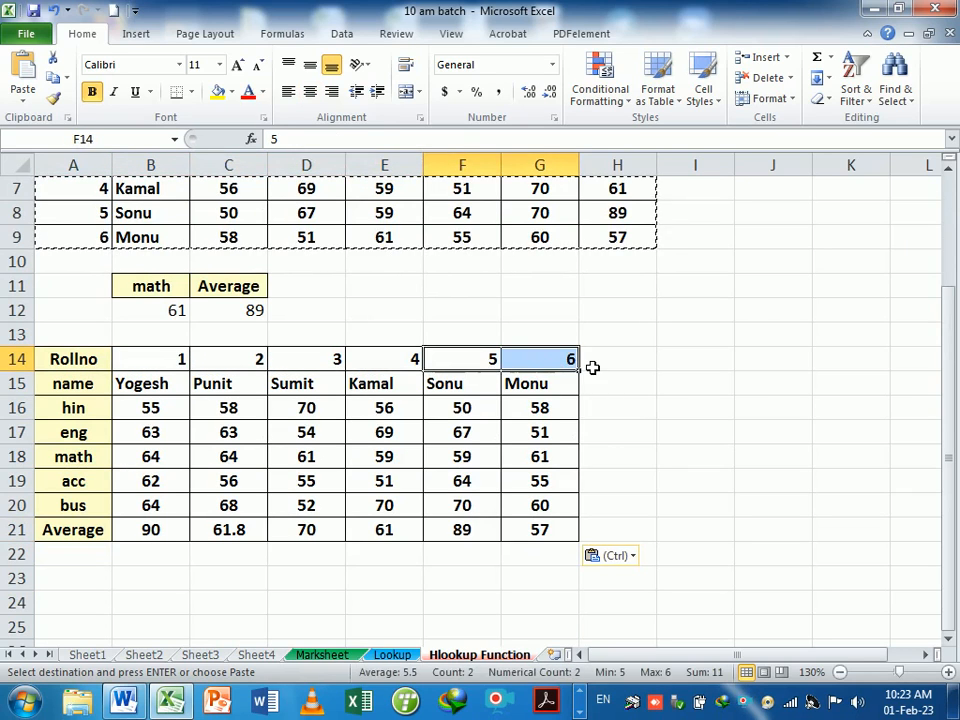
pyautogui.click(546, 366)
pyautogui.click(96, 362)
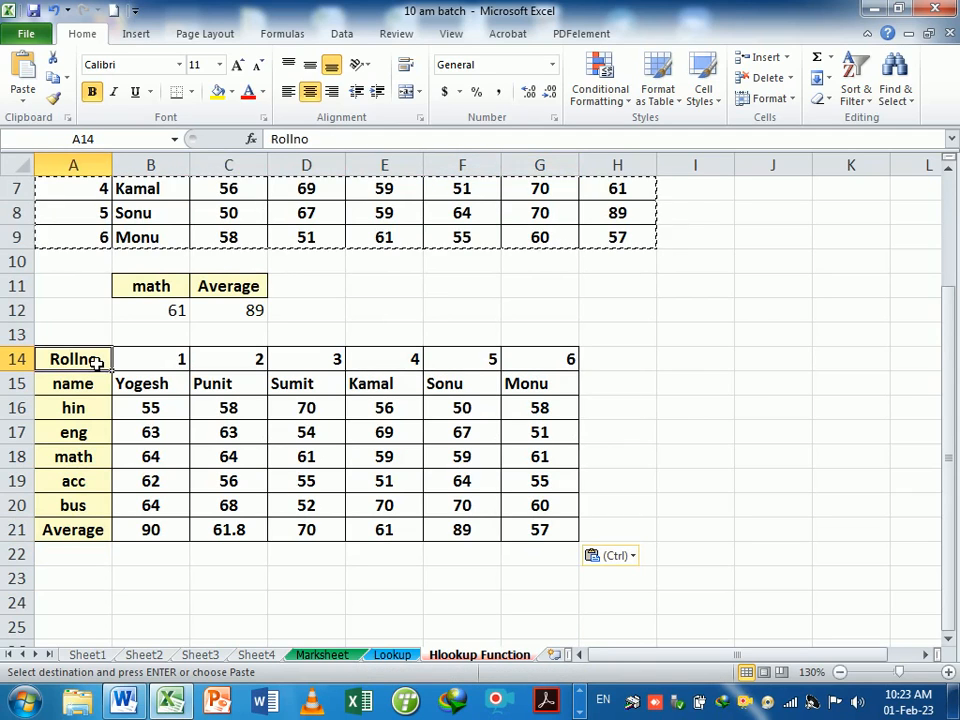
pyautogui.moveTo(180, 359); pyautogui.dragTo(172, 506)
pyautogui.click(699, 390)
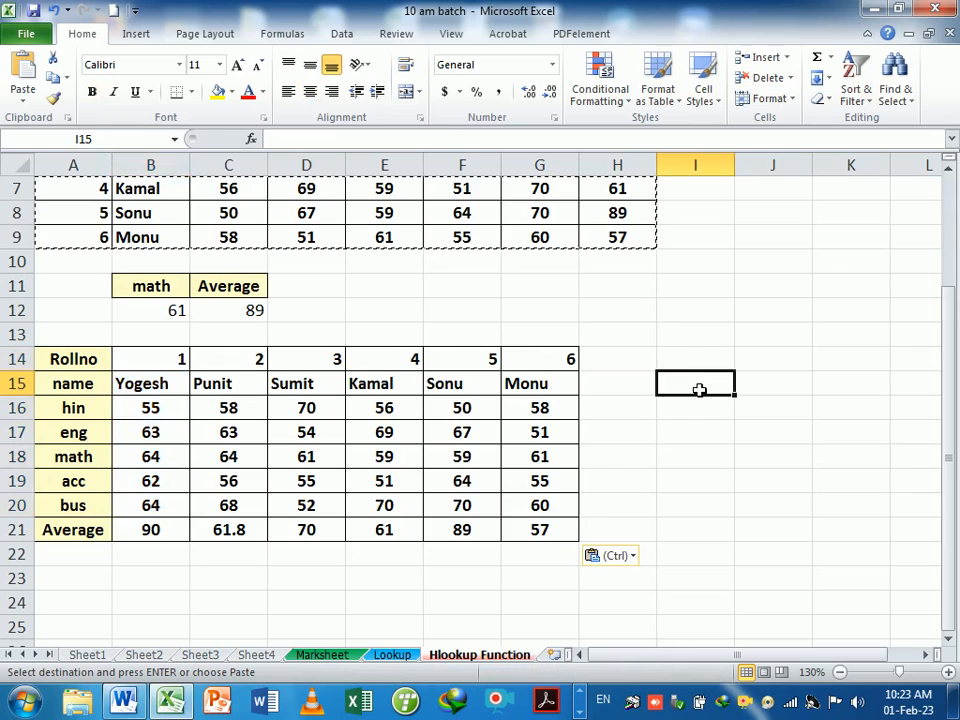
# Copy the field labels A14:A21 to the range starting at I14 and enter roll number 1 in J14.
pyautogui.scroll(-2, 699, 390)
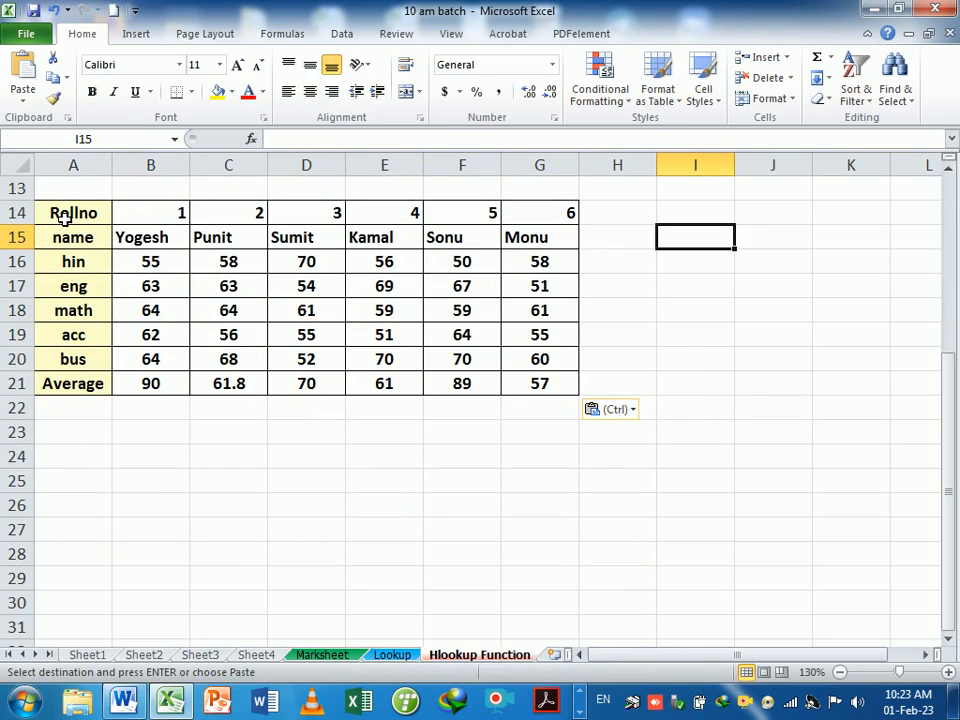
pyautogui.moveTo(75, 210); pyautogui.dragTo(82, 390)
pyautogui.hotkey('ctrl', 'c')
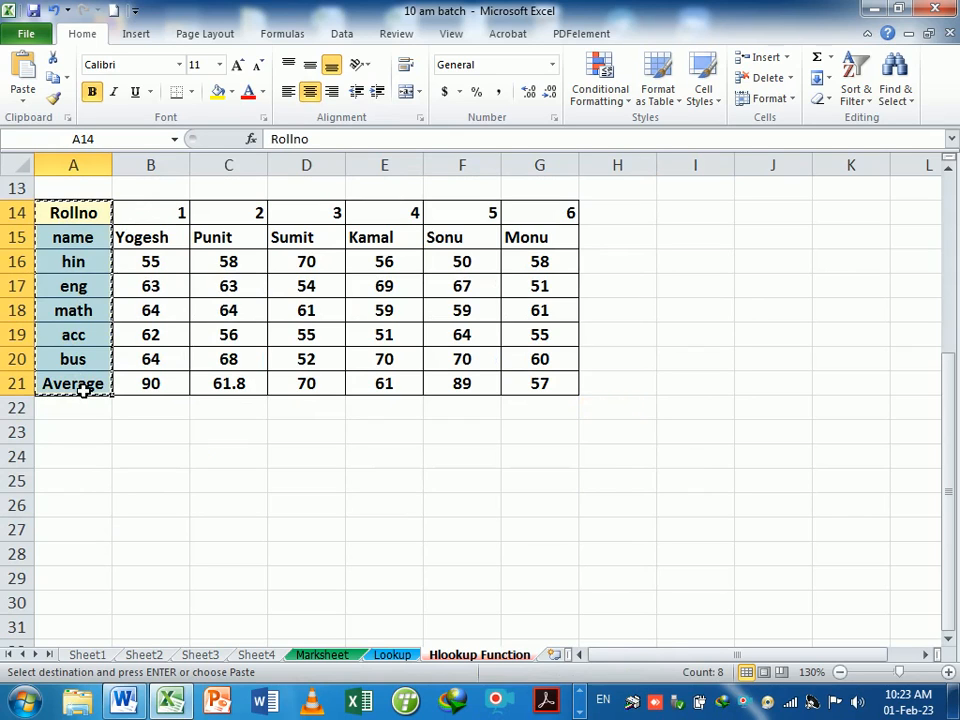
pyautogui.click(694, 214)
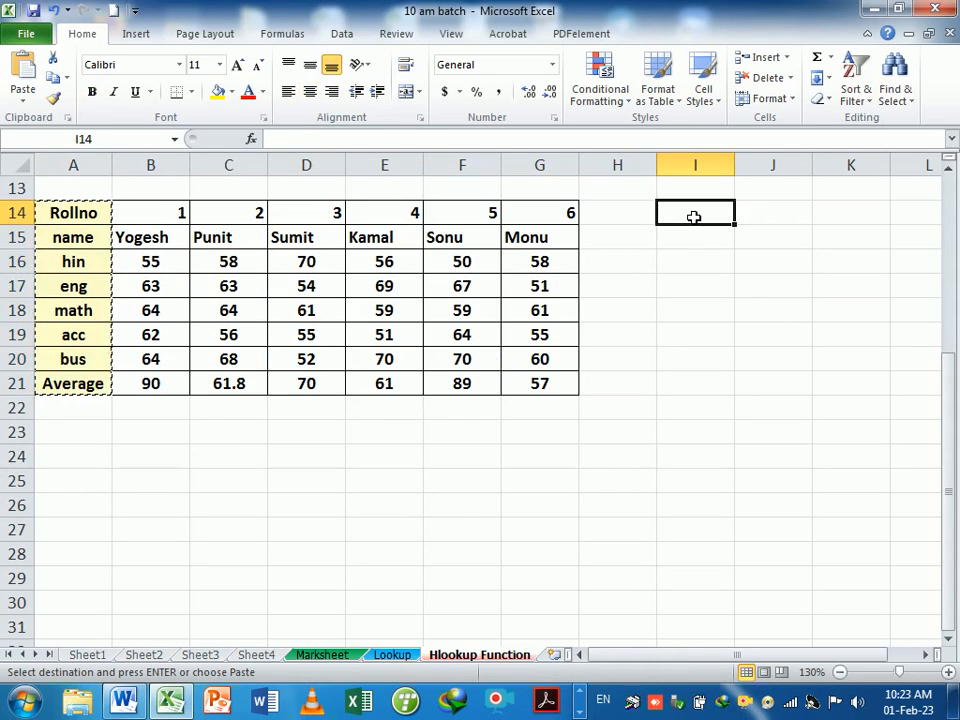
pyautogui.hotkey('ctrl', 'v')
pyautogui.click(784, 211)
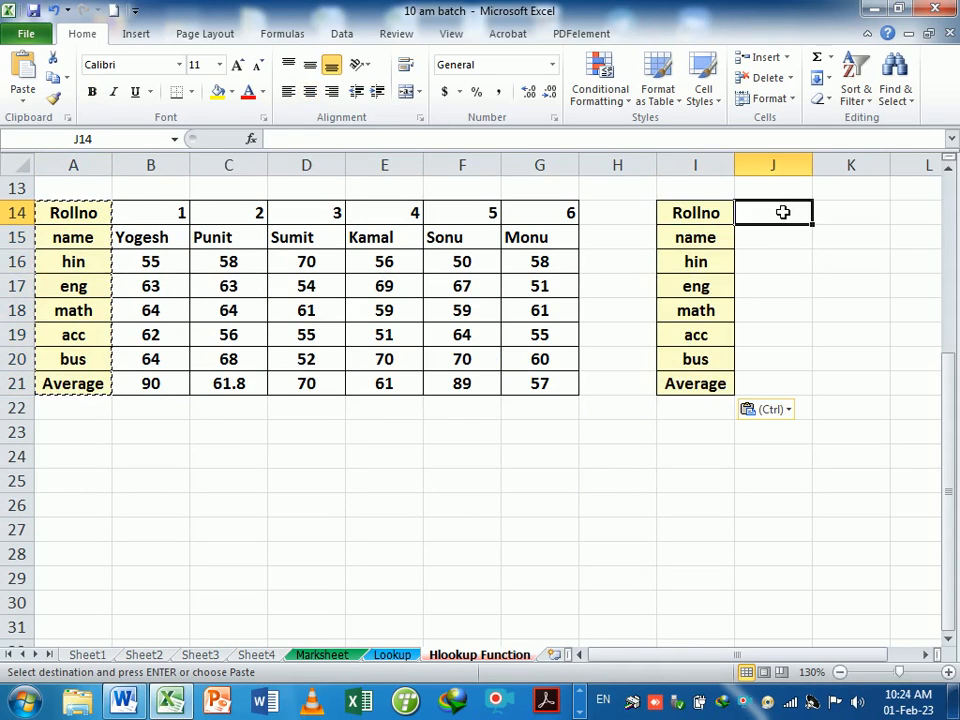
pyautogui.write('1')
pyautogui.press('Return')
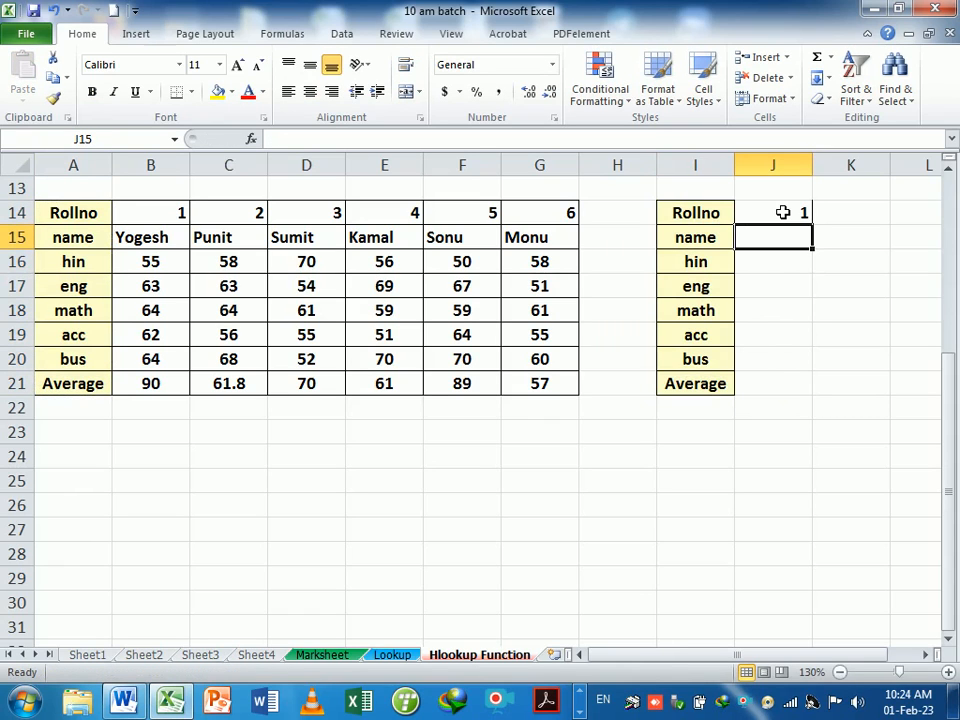
# Enter =HLOOKUP(J14,A14:G21,8,0) in J15 to look up the roll number's Average in the transposed table.
pyautogui.write('=')
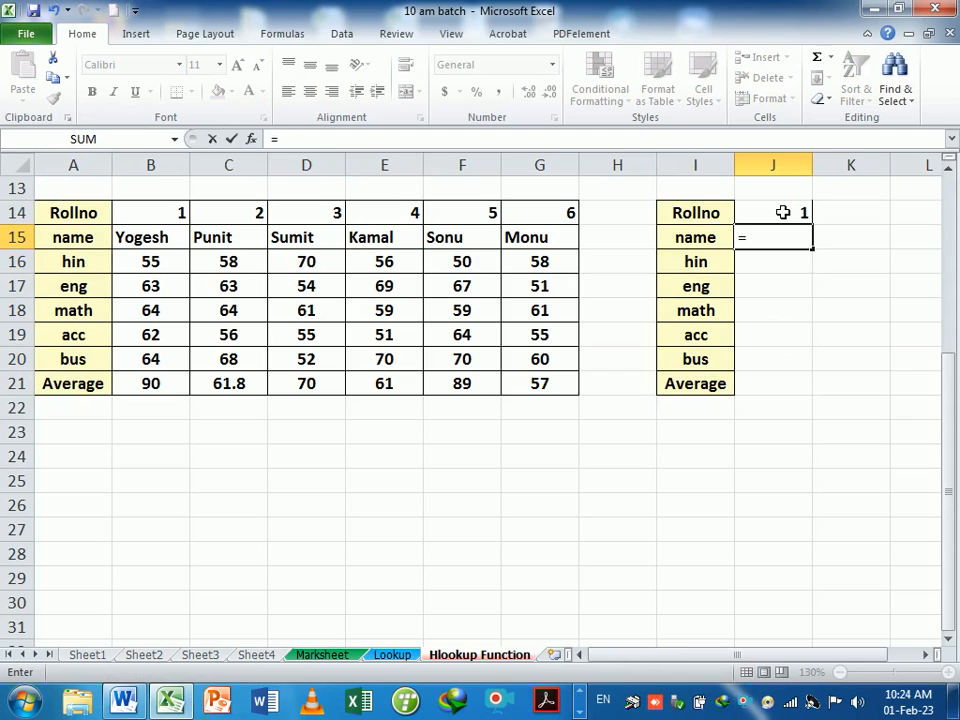
pyautogui.write('fhl')
pyautogui.press('BackSpace')
pyautogui.press('BackSpace')
pyautogui.press('BackSpace')
pyautogui.write('h')
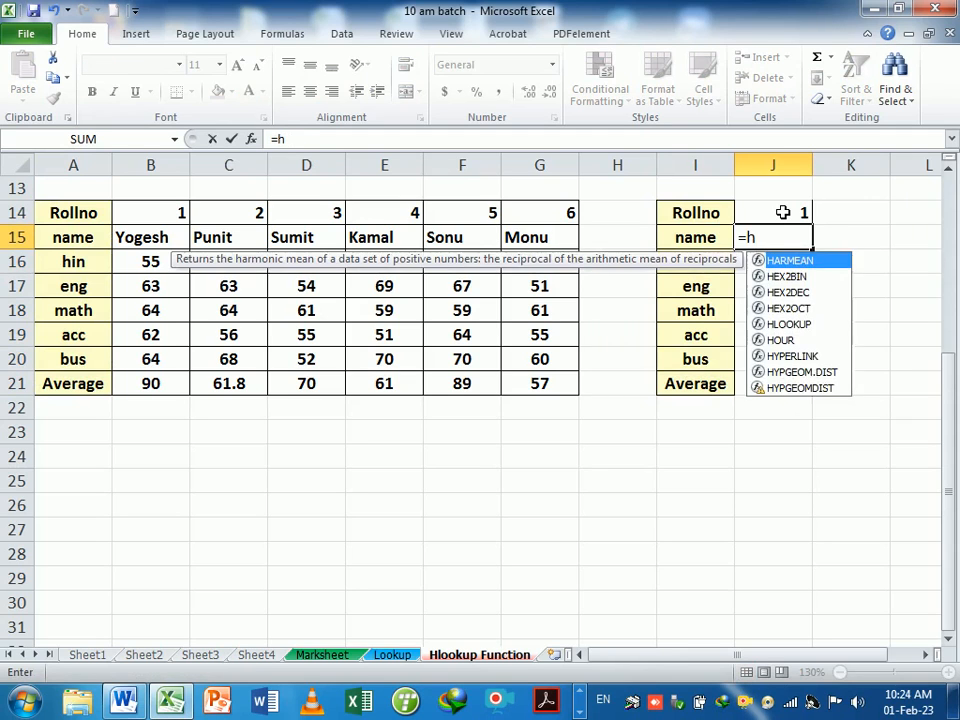
pyautogui.write('look')
pyautogui.press('Tab')
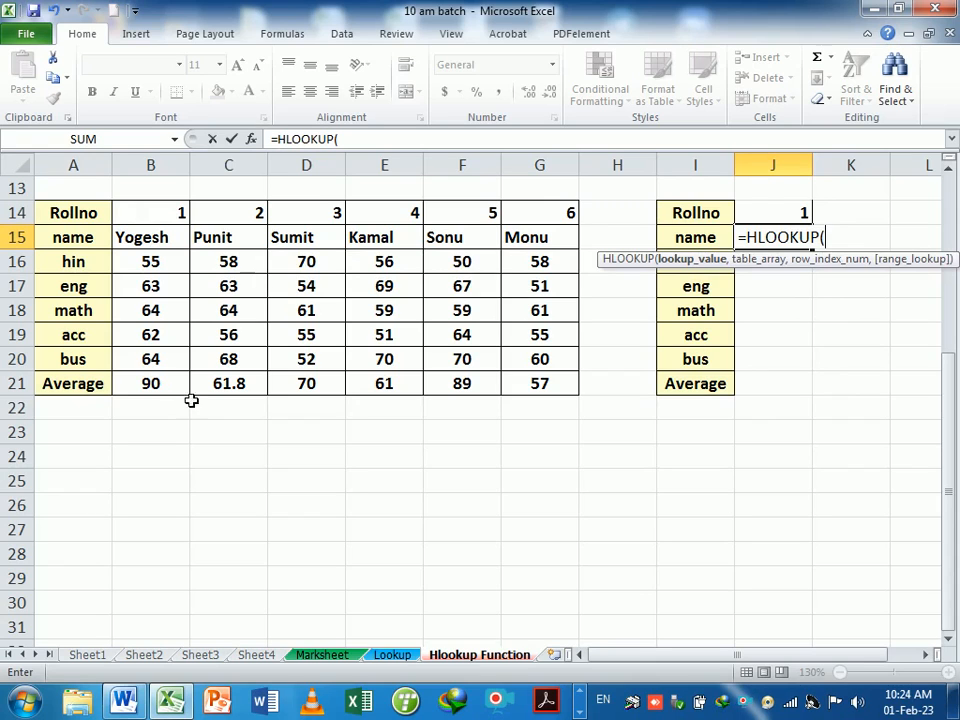
pyautogui.click(798, 213)
pyautogui.write(',')
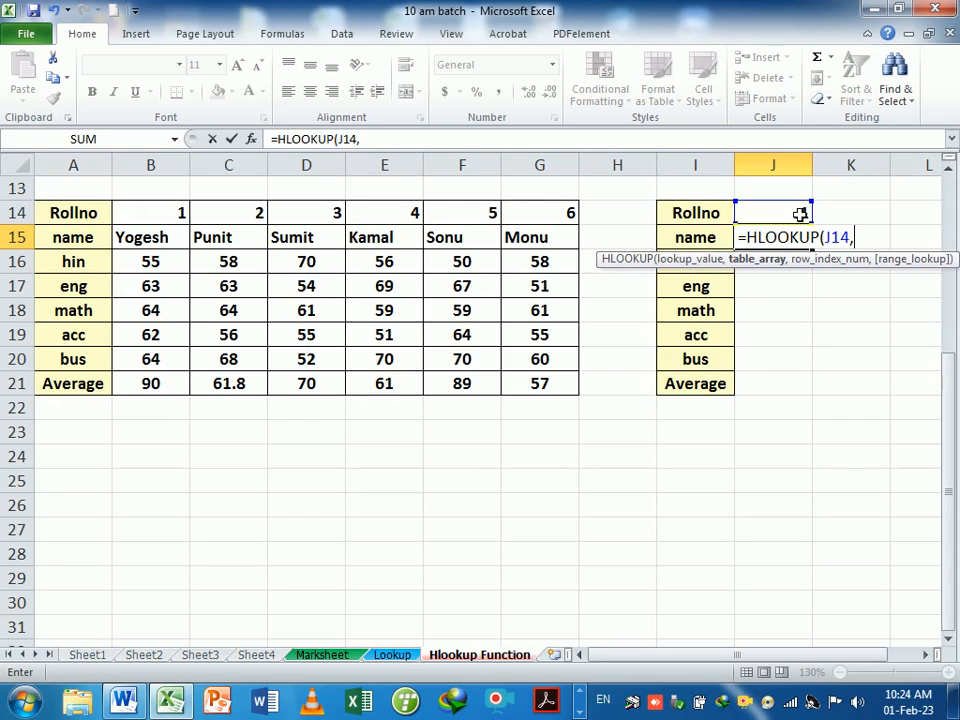
pyautogui.moveTo(94, 210); pyautogui.dragTo(560, 397)
pyautogui.write(',8')
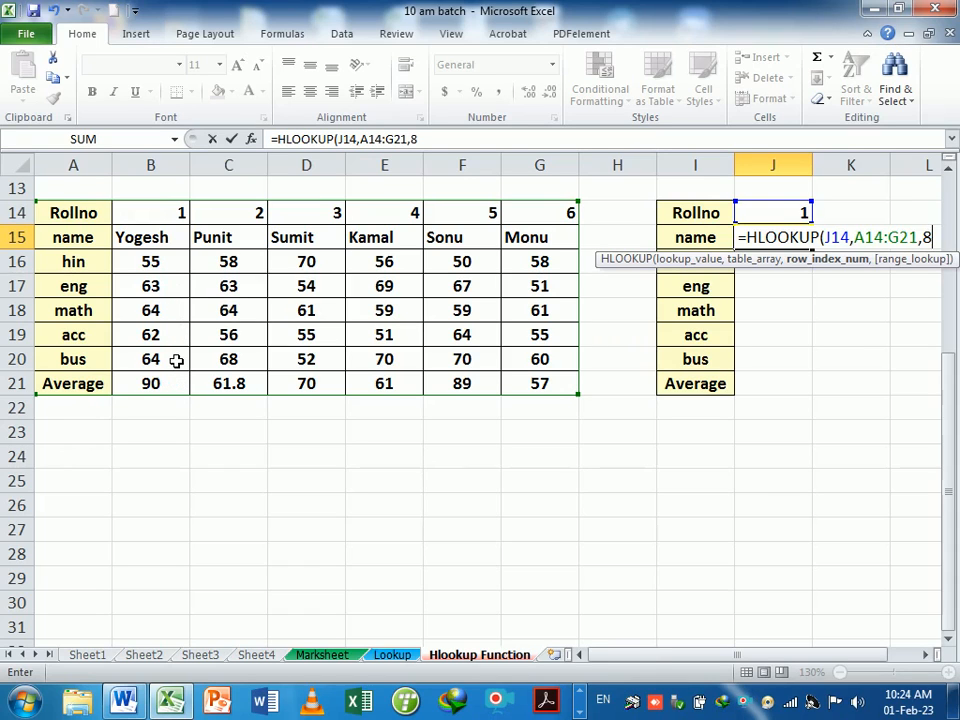
pyautogui.write(',0')
pyautogui.press('Return')
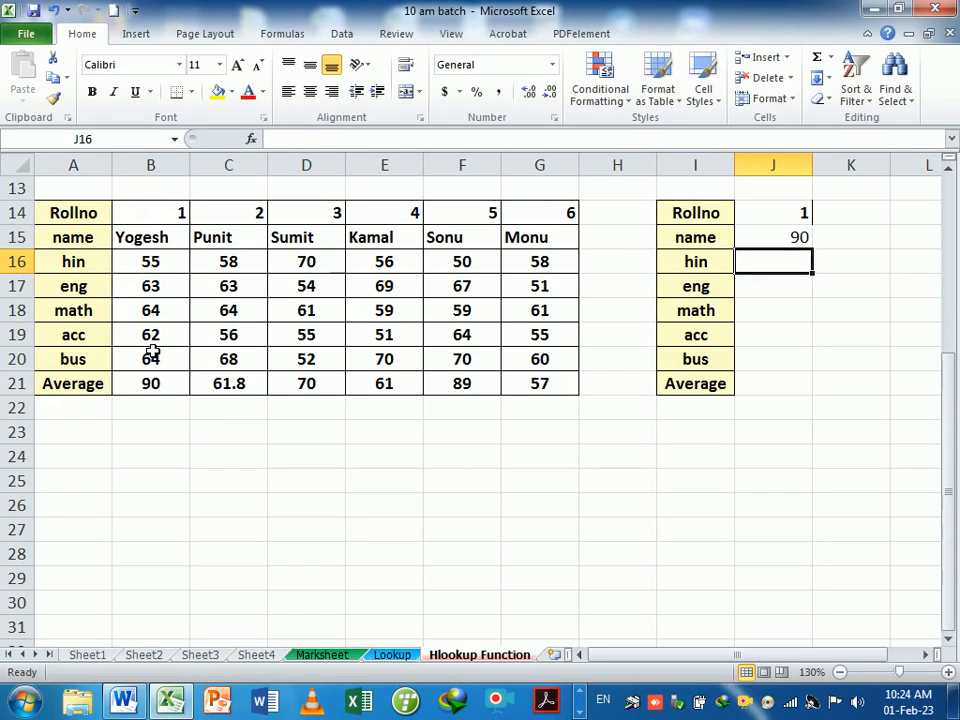
# Test the Average lookup by setting the roll number in J14 to 6, 5, 3, 2 and 5 in turn.
pyautogui.click(760, 216)
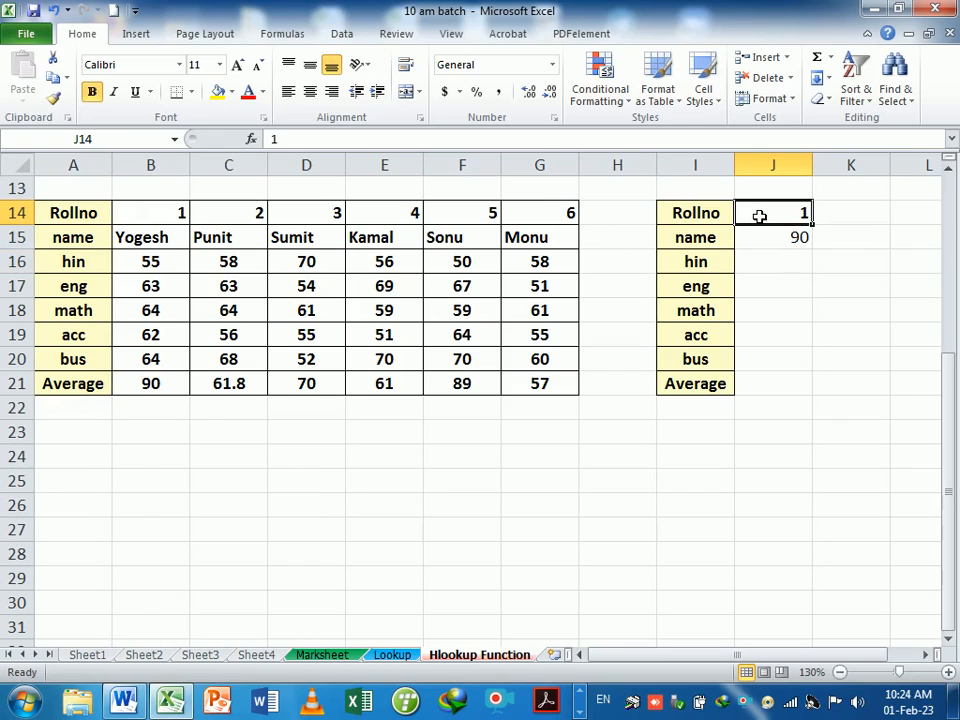
pyautogui.write('6')
pyautogui.press('Return')
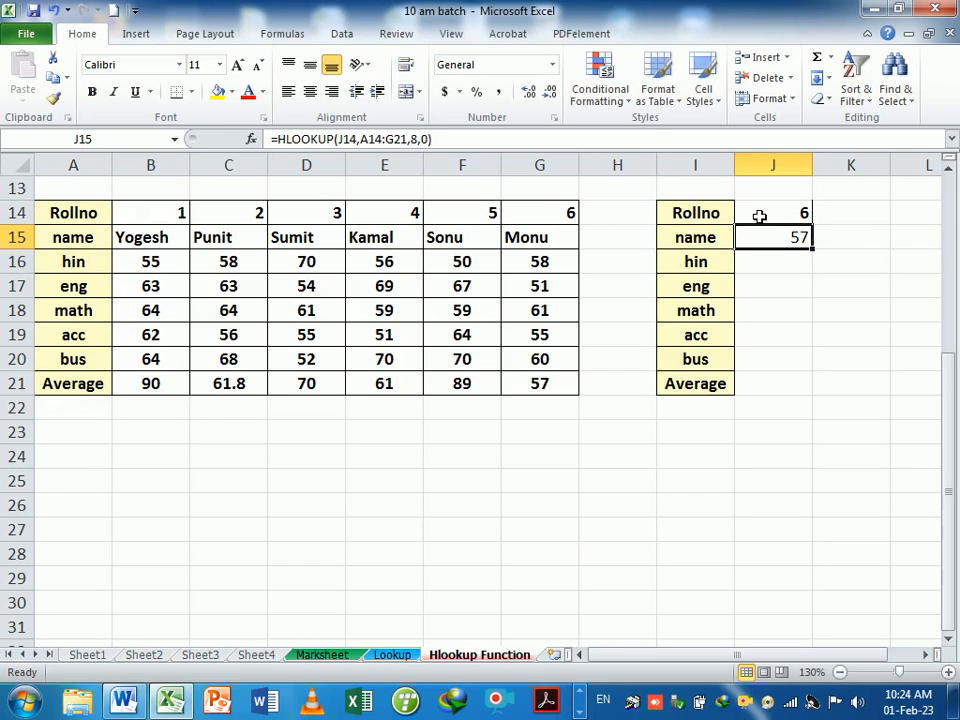
pyautogui.click(760, 216)
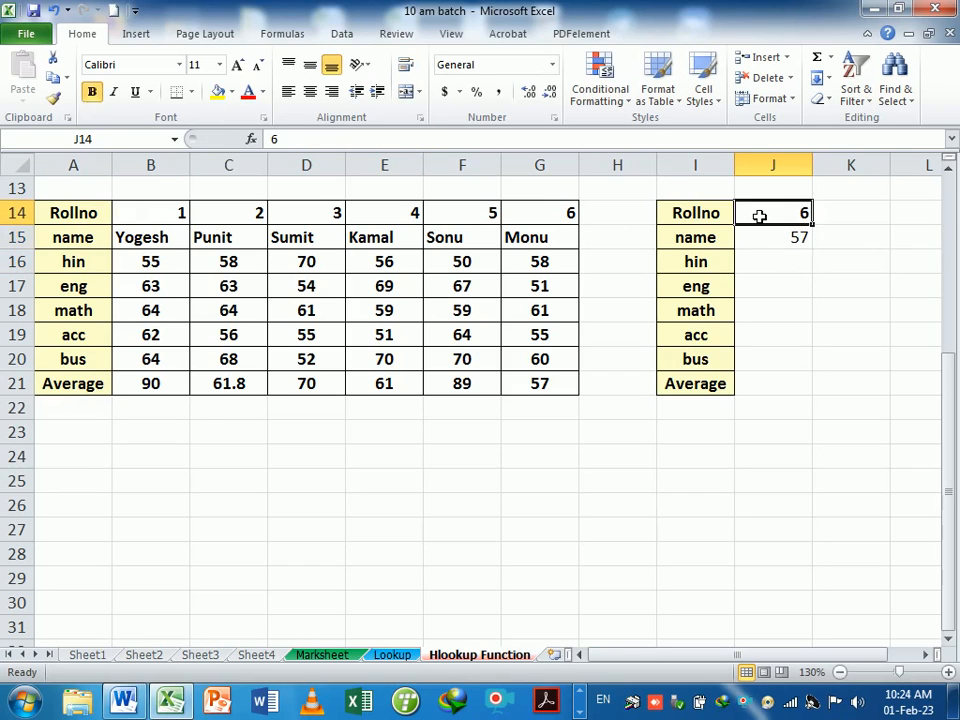
pyautogui.write('5')
pyautogui.press('Return')
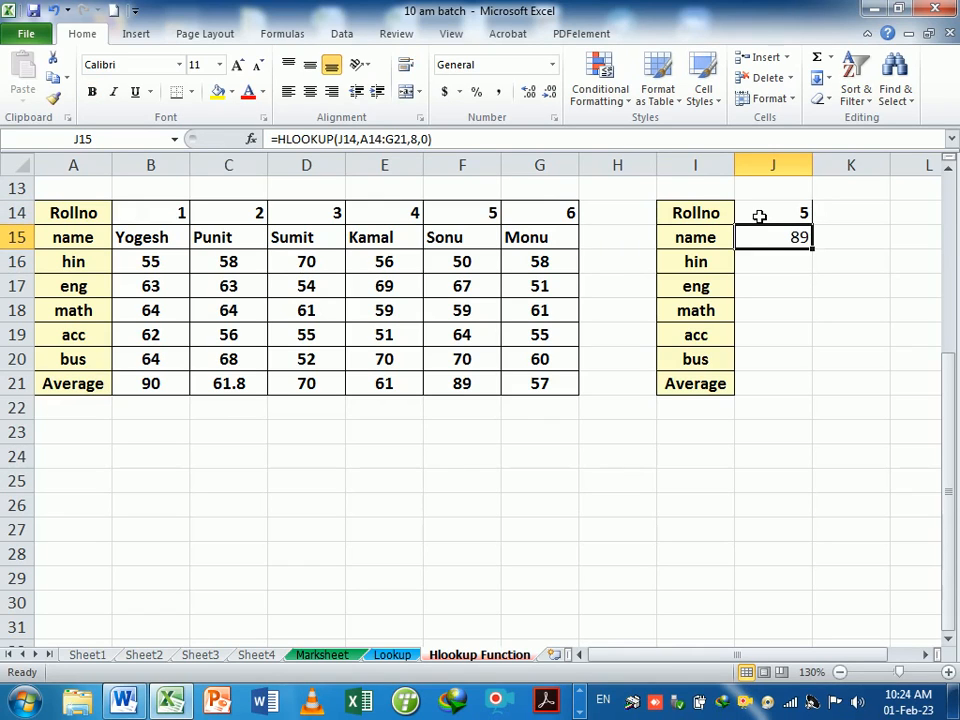
pyautogui.click(760, 216)
pyautogui.write('3')
pyautogui.press('Return')
pyautogui.click(760, 216)
pyautogui.write('2')
pyautogui.press('Return')
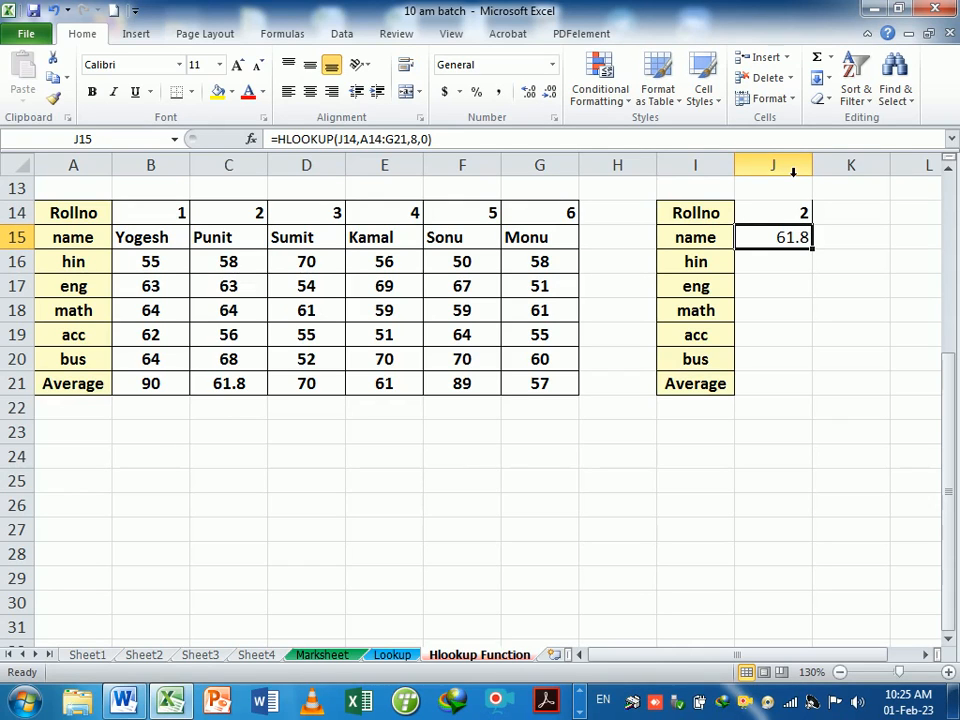
pyautogui.press('Up')
pyautogui.write('5')
pyautogui.press('Return')
pyautogui.press('Up')
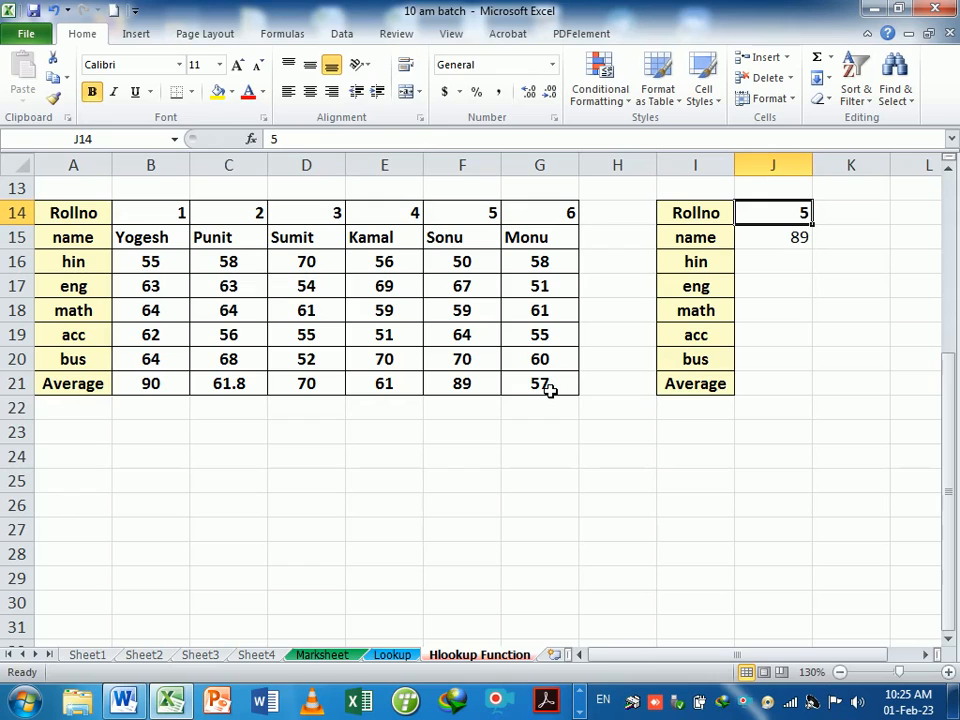
# Review the arguments of the HLOOKUP formula in J15.
pyautogui.click(763, 239)
pyautogui.doubleClick(757, 238)
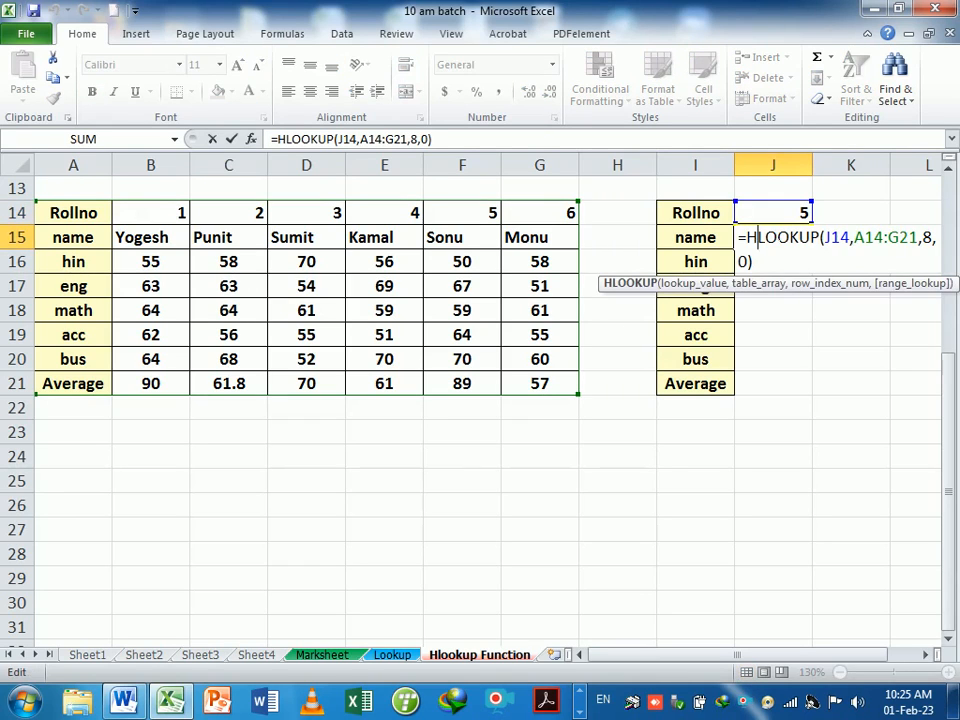
pyautogui.click(760, 262)
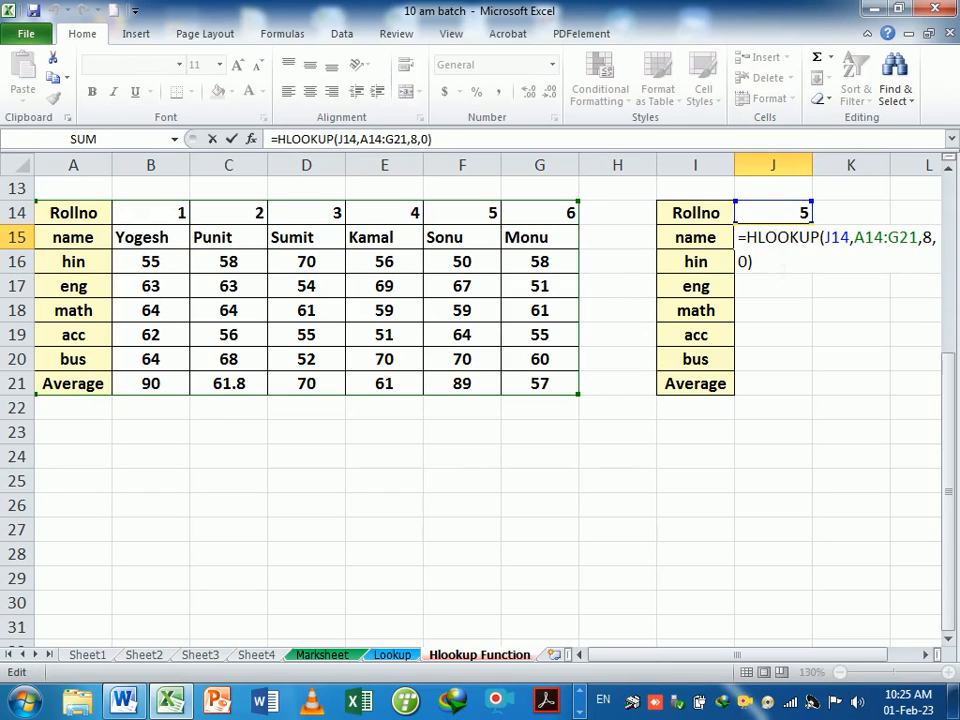
pyautogui.press('Return')
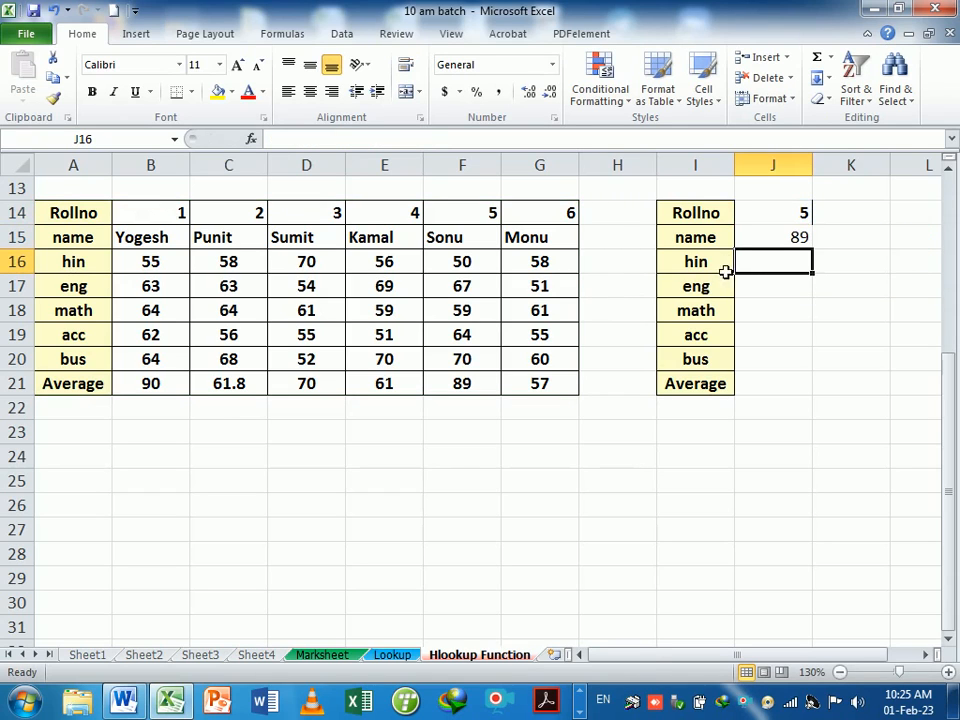
# Replace the formula in J15 with =HLOOKUP(J14,A14:G21,2,0) to return the student's name.
pyautogui.click(773, 240)
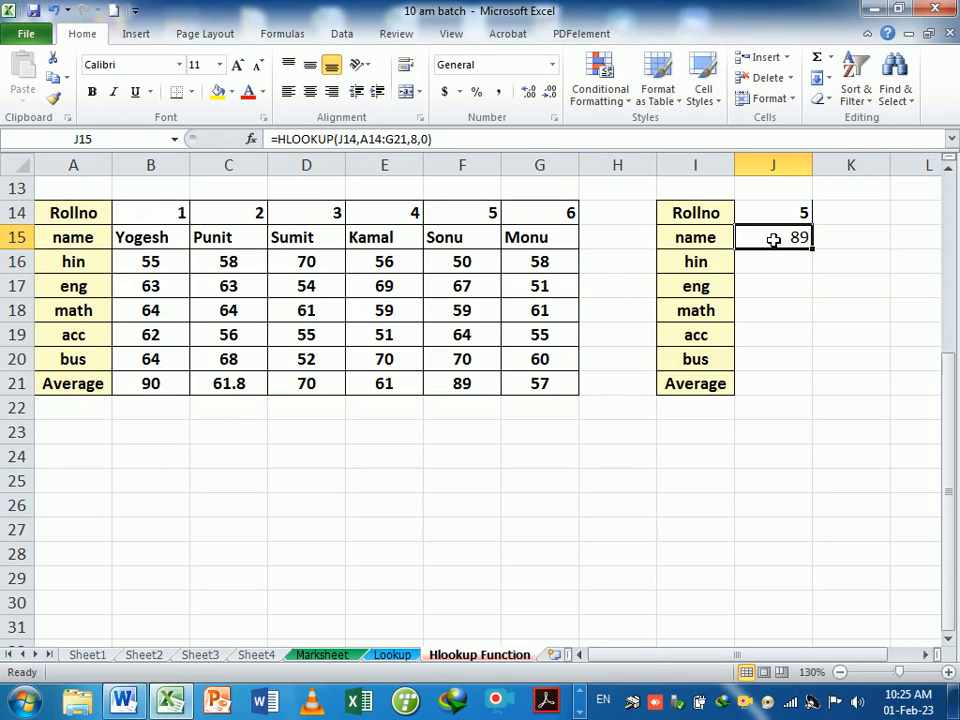
pyautogui.press('Delete')
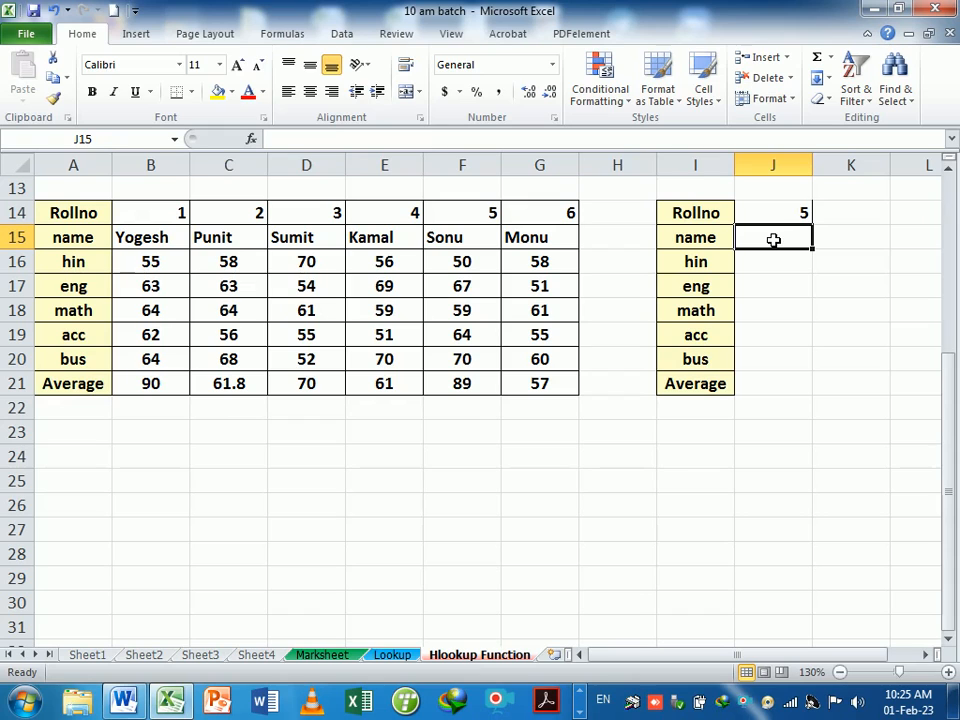
pyautogui.write('=hl')
pyautogui.press('Tab')
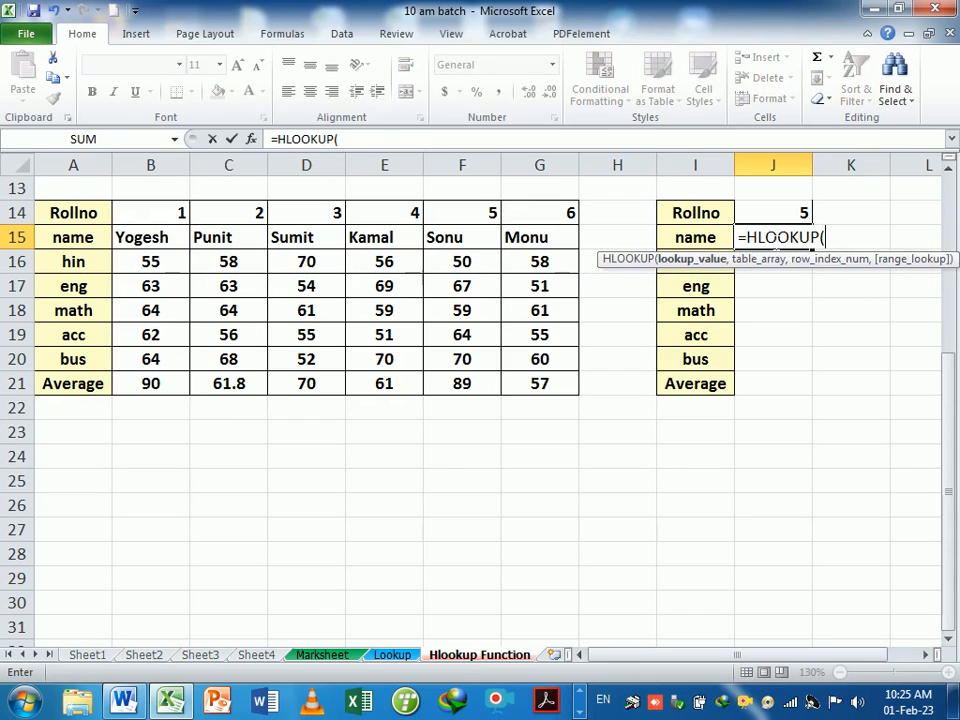
pyautogui.click(797, 214)
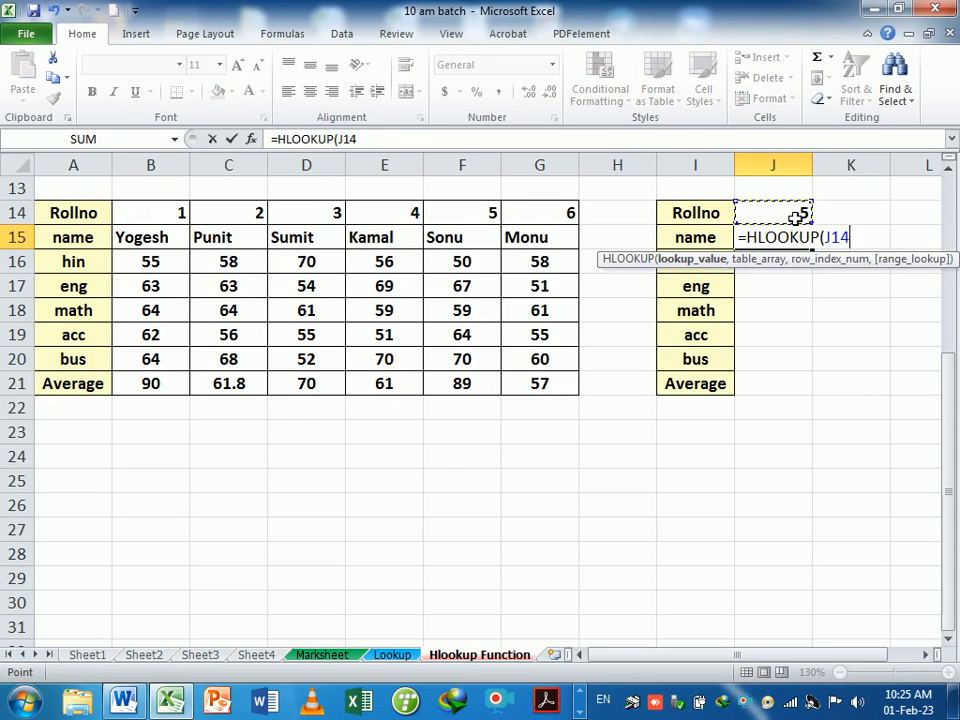
pyautogui.write(',')
pyautogui.moveTo(77, 214); pyautogui.dragTo(557, 407)
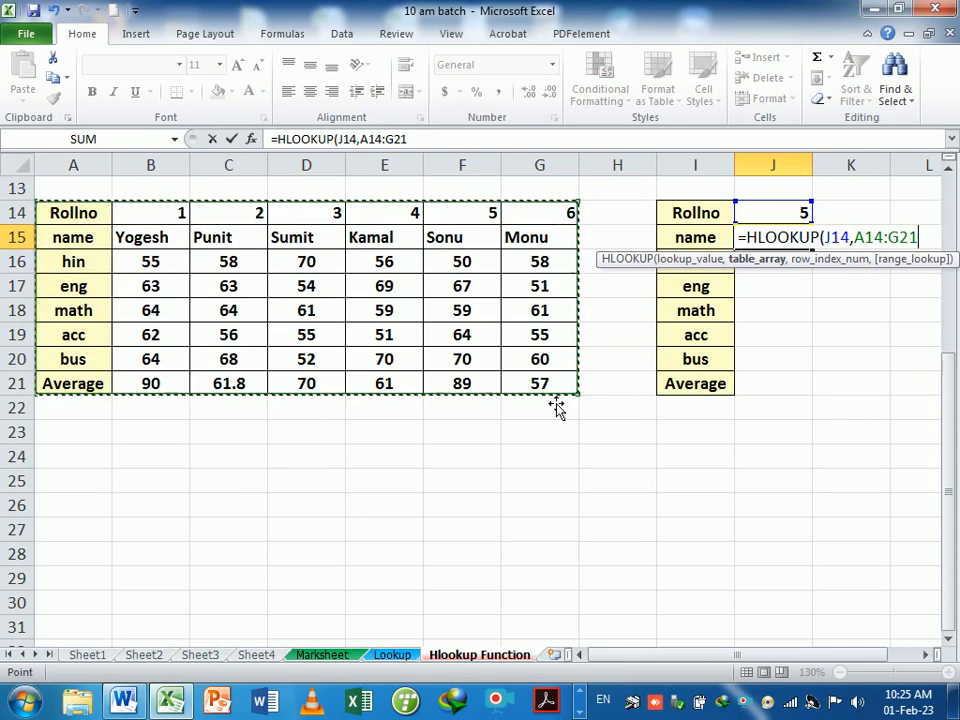
pyautogui.write(',')
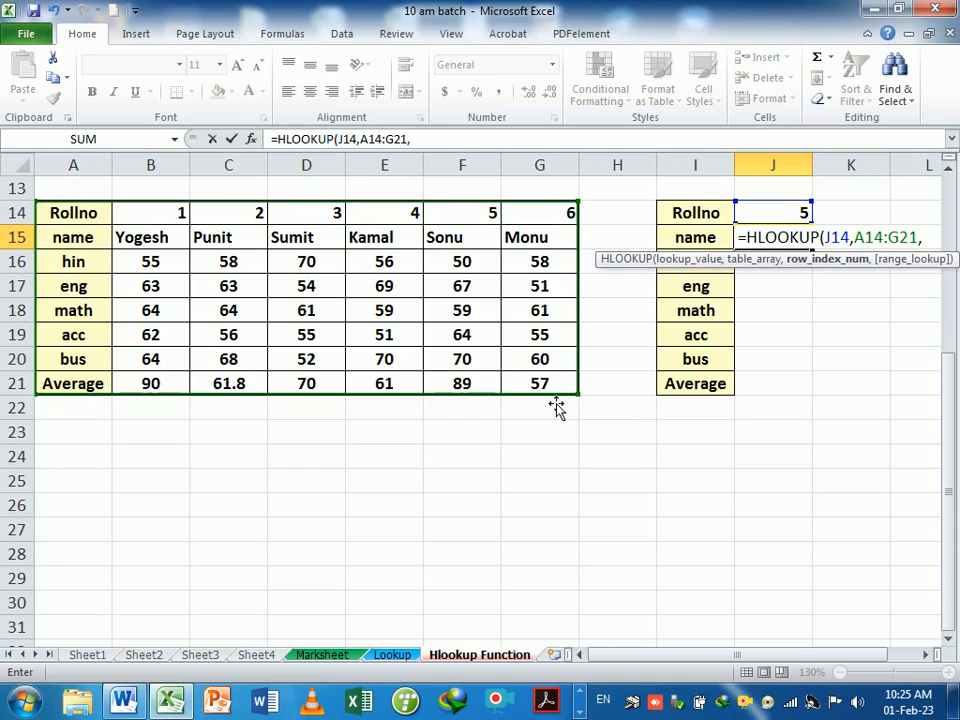
pyautogui.write('2,0')
pyautogui.press('Return')
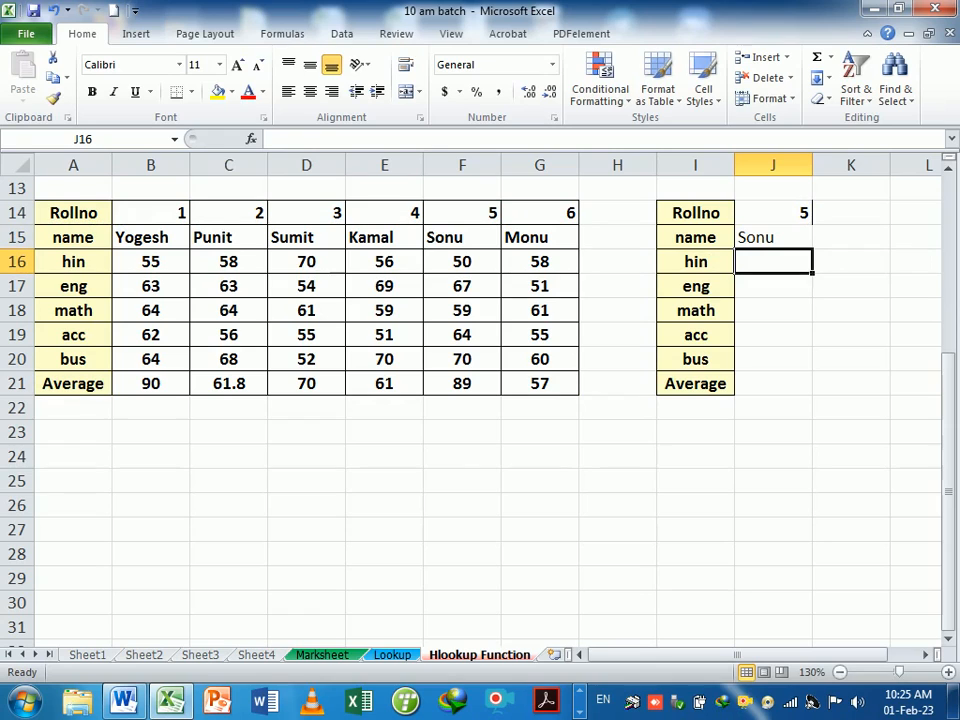
# Test the name lookup by setting the roll number in J14 to 1, 6 and 2 in turn.
pyautogui.click(795, 245)
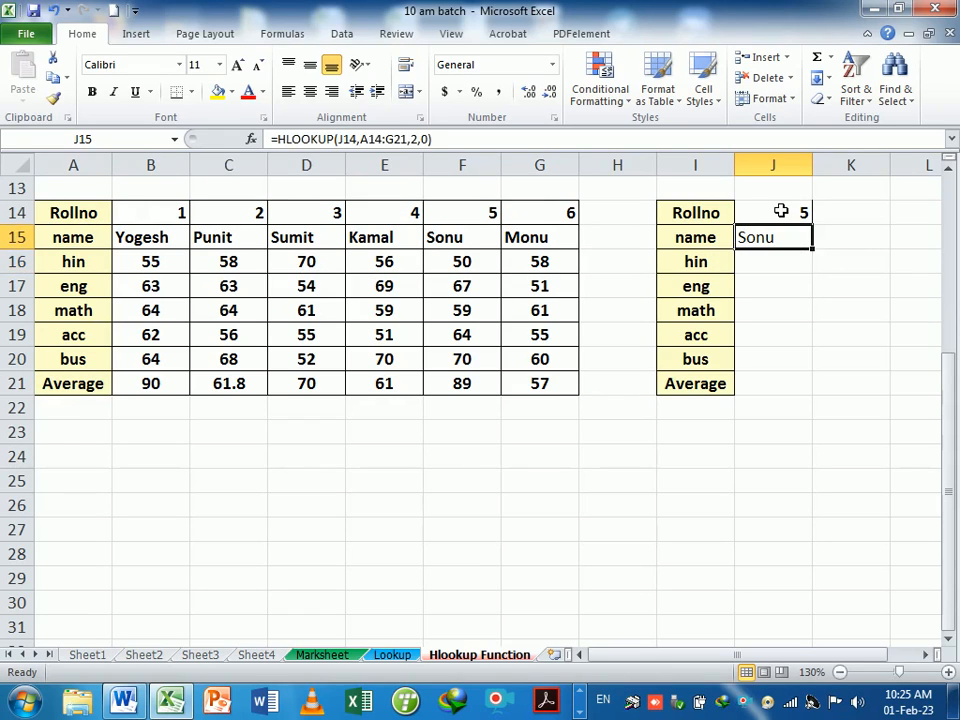
pyautogui.click(781, 211)
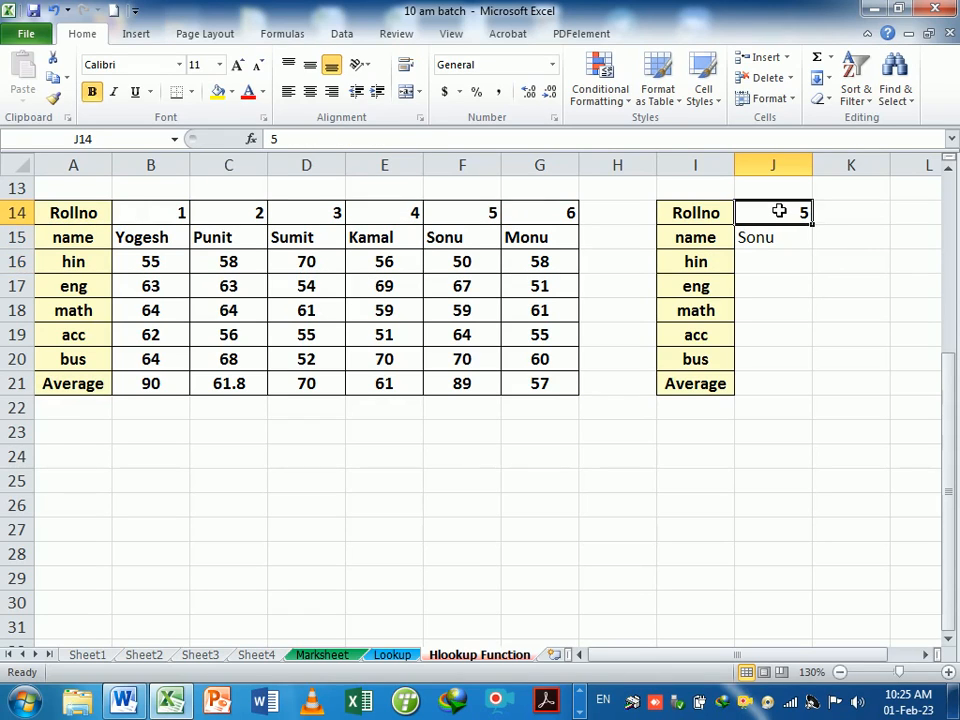
pyautogui.write('1')
pyautogui.press('Return')
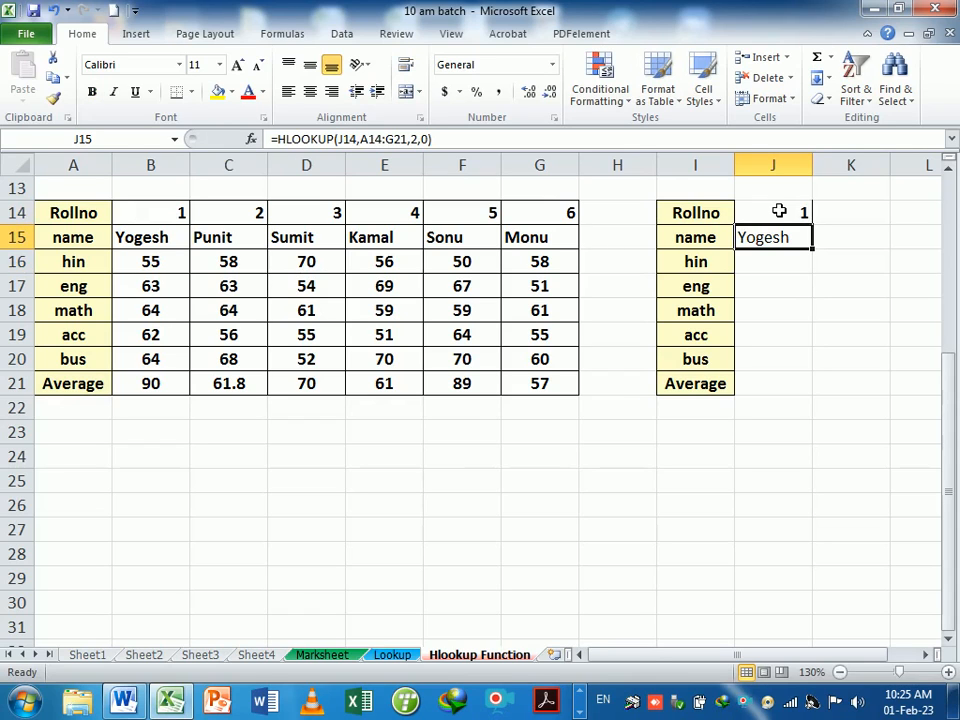
pyautogui.click(779, 211)
pyautogui.write('6')
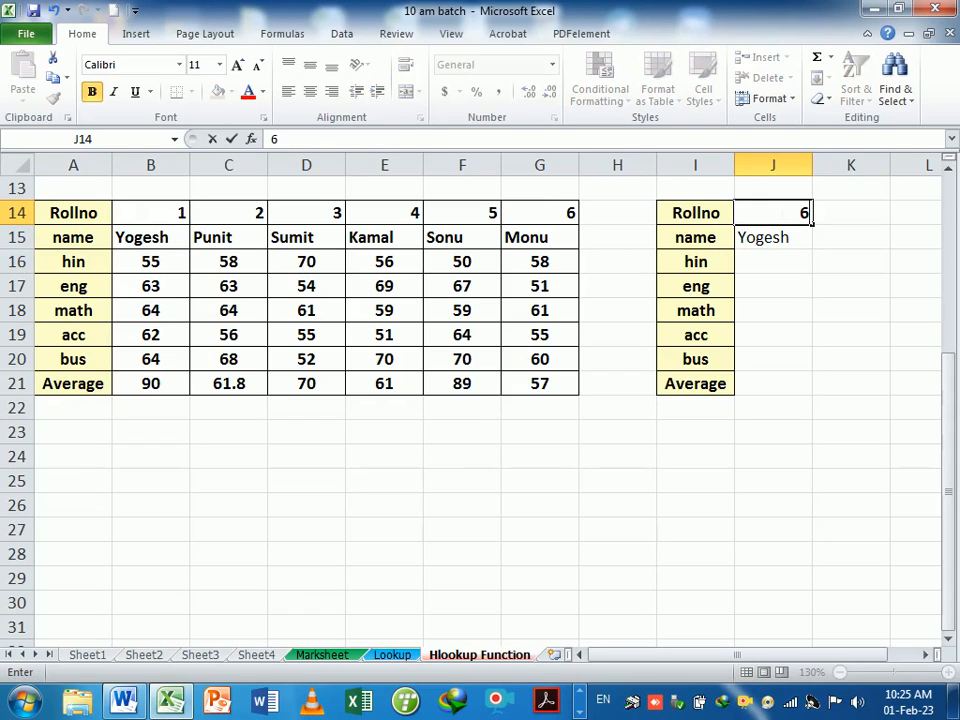
pyautogui.press('Return')
pyautogui.click(779, 211)
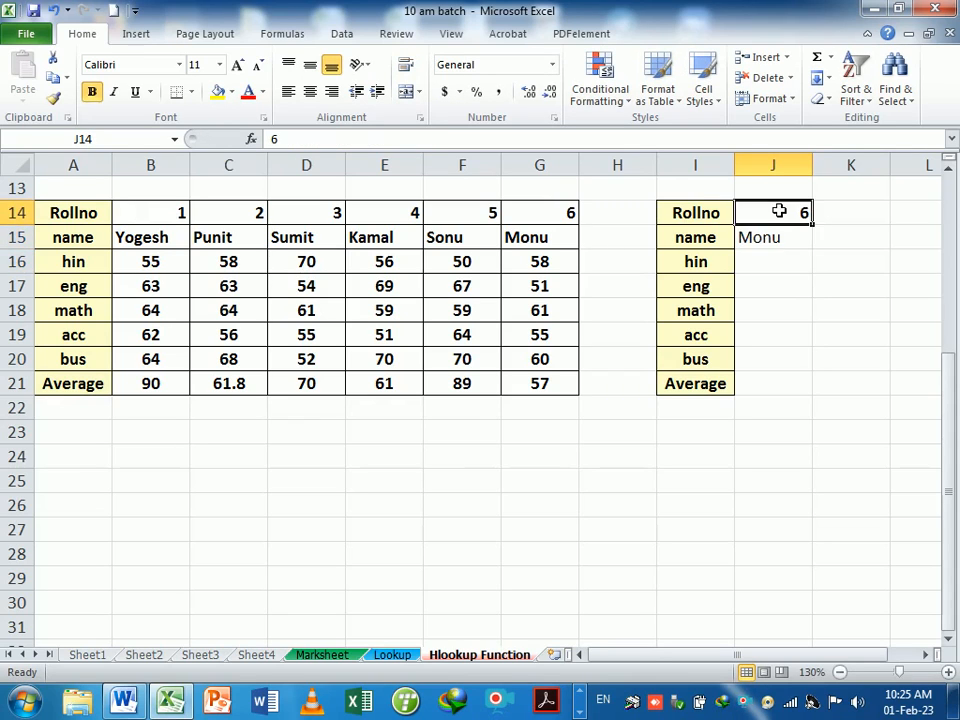
pyautogui.write('2')
pyautogui.press('Return')
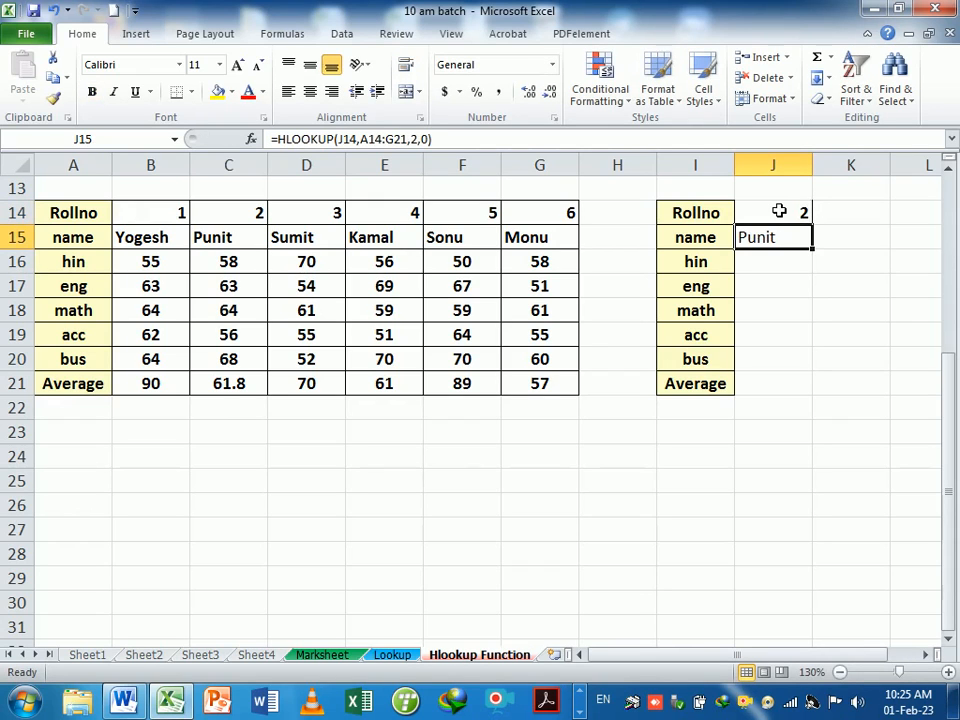
# Set the roll number in J14 to 3 and fill the HLOOKUP formula from J15 down through J21.
pyautogui.click(779, 211)
pyautogui.write('3')
pyautogui.press('Return')
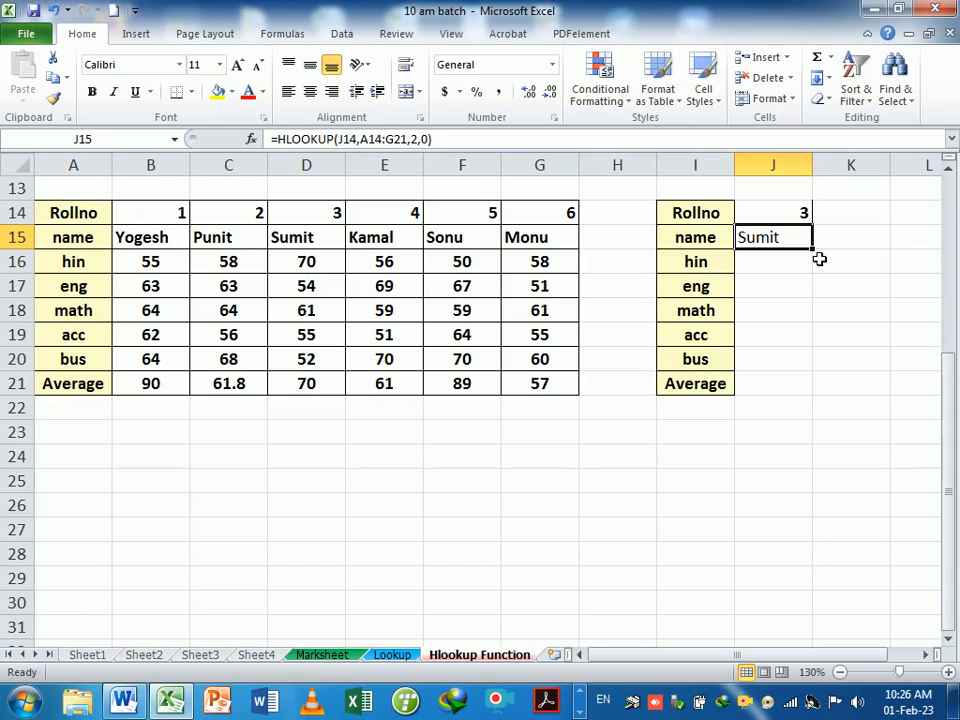
pyautogui.moveTo(819, 258); pyautogui.dragTo(819, 402)
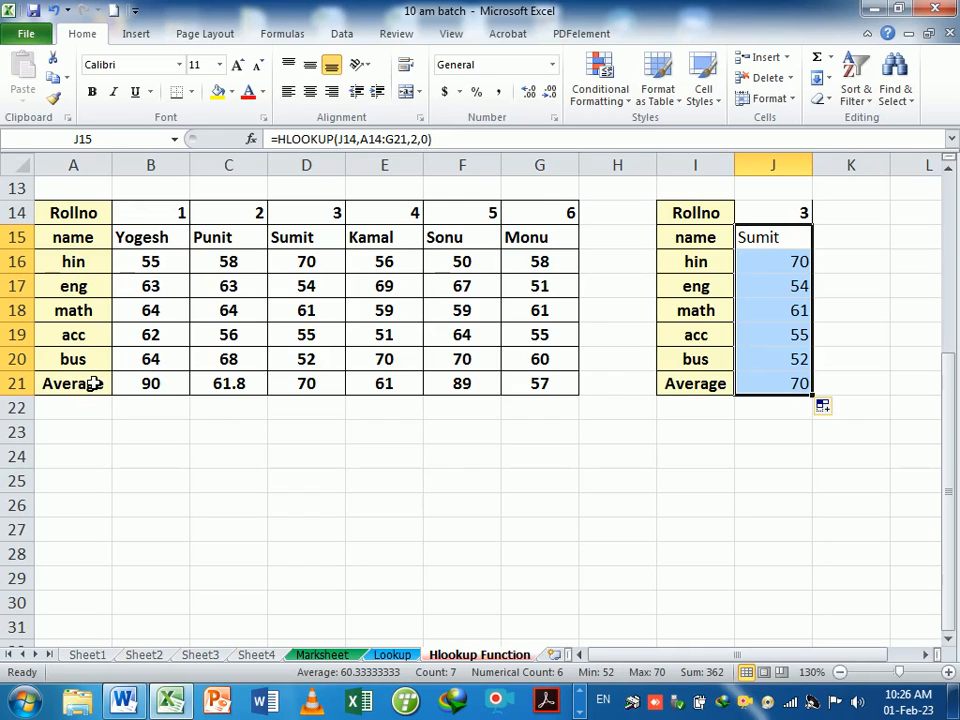
# Test the filled lookup column by setting the roll number in J14 to 1.
pyautogui.click(789, 216)
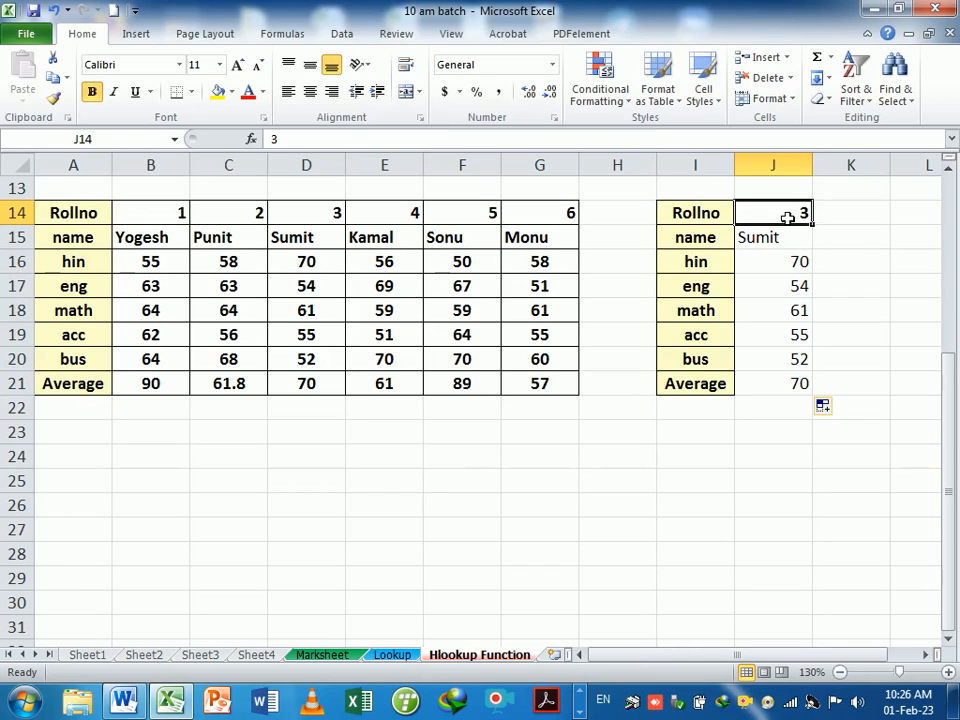
pyautogui.write('1')
pyautogui.press('Return')
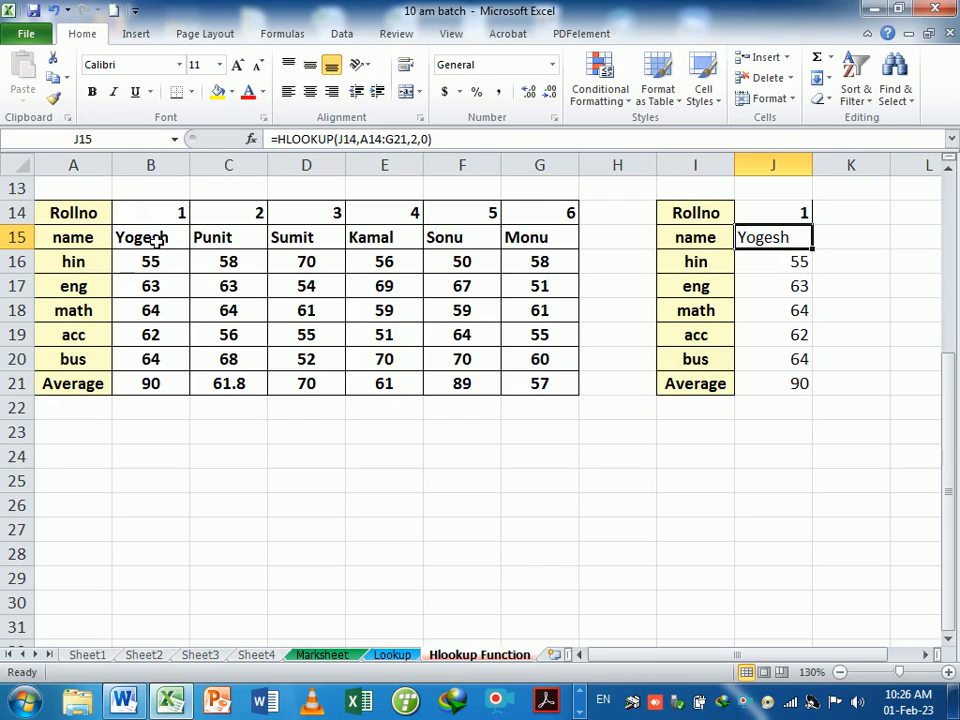
# Create a formula-based conditional formatting rule for B15:G21 with the condition =$J$14=B$14.
pyautogui.moveTo(150, 240); pyautogui.dragTo(534, 398)
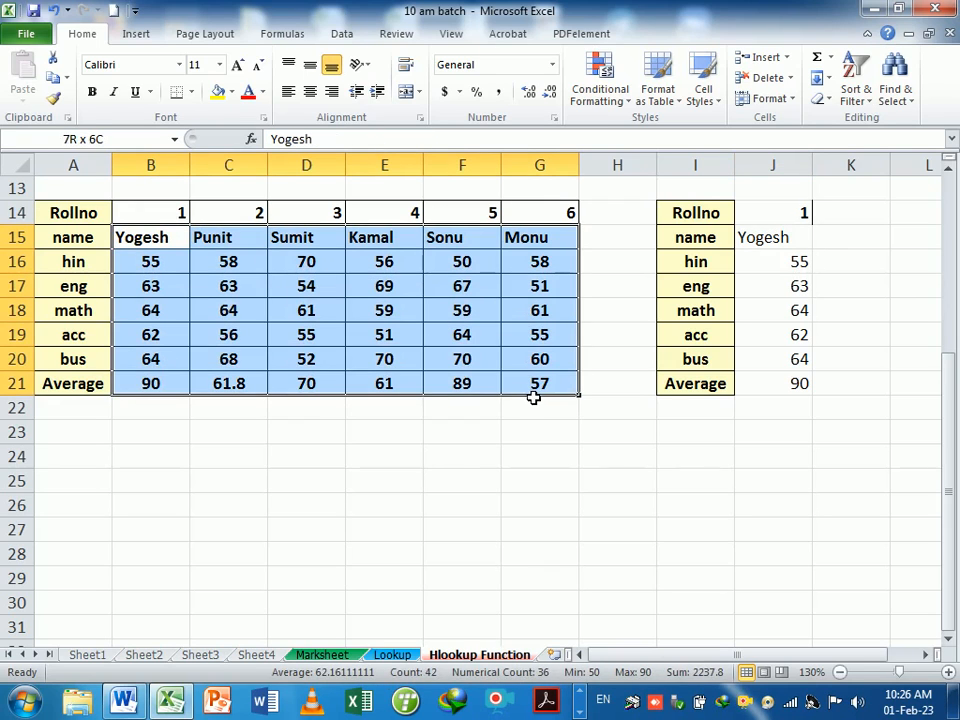
pyautogui.click(606, 104)
pyautogui.moveTo(617, 128)
pyautogui.click(640, 333)
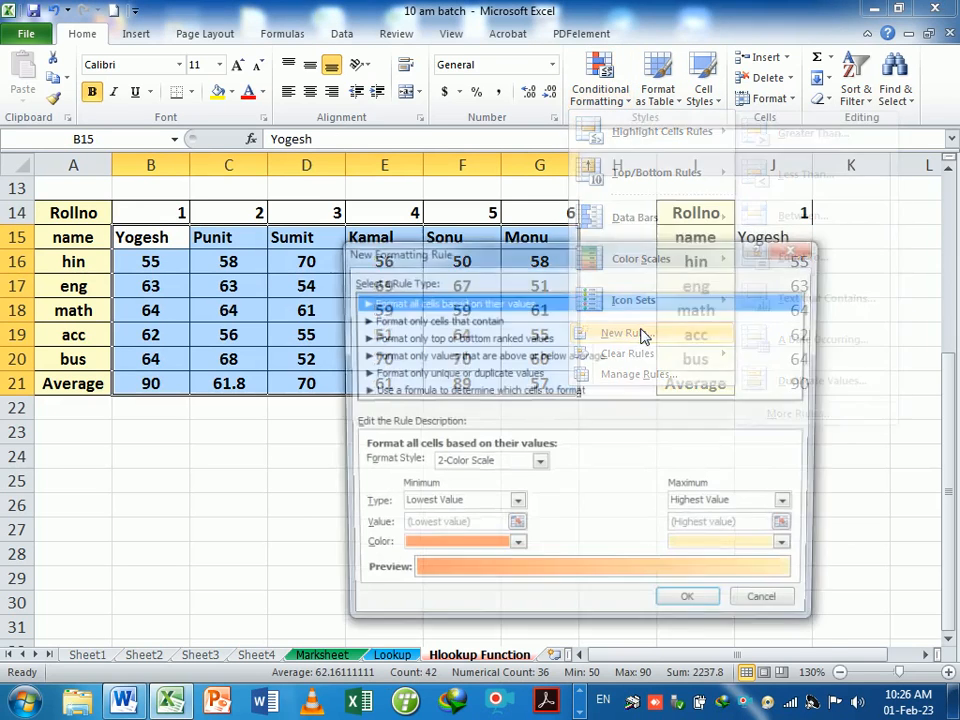
pyautogui.click(527, 391)
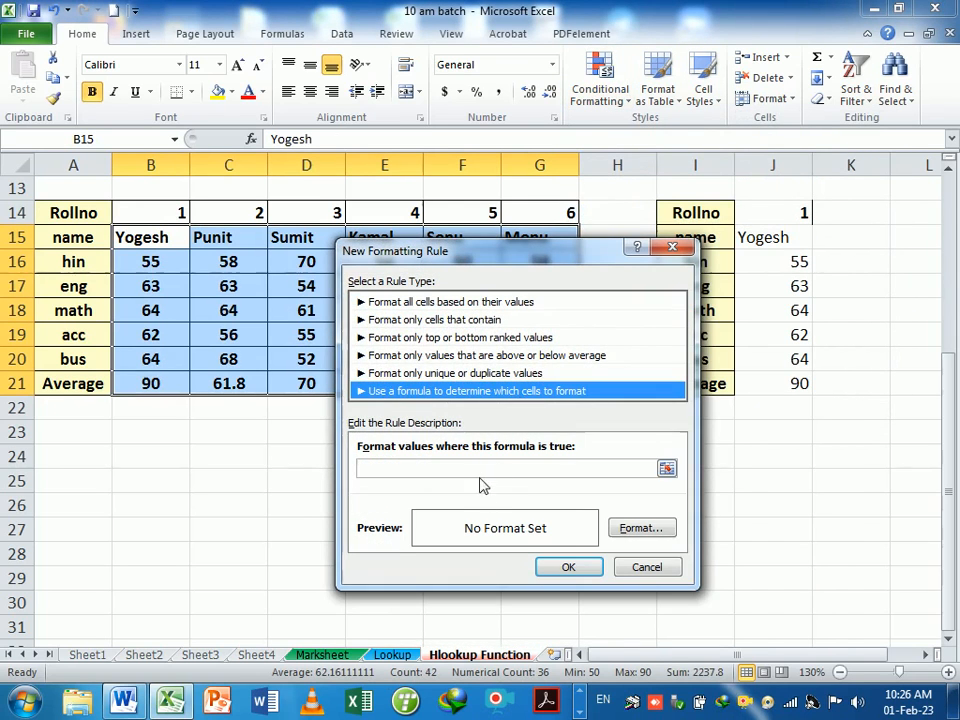
pyautogui.write('=')
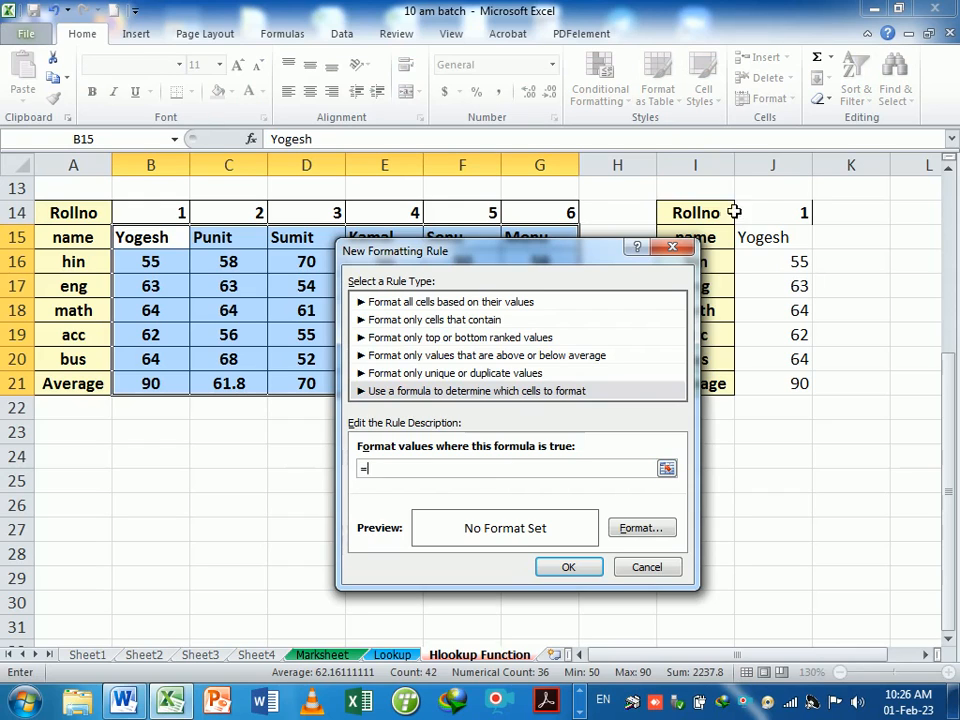
pyautogui.click(765, 212)
pyautogui.write('=')
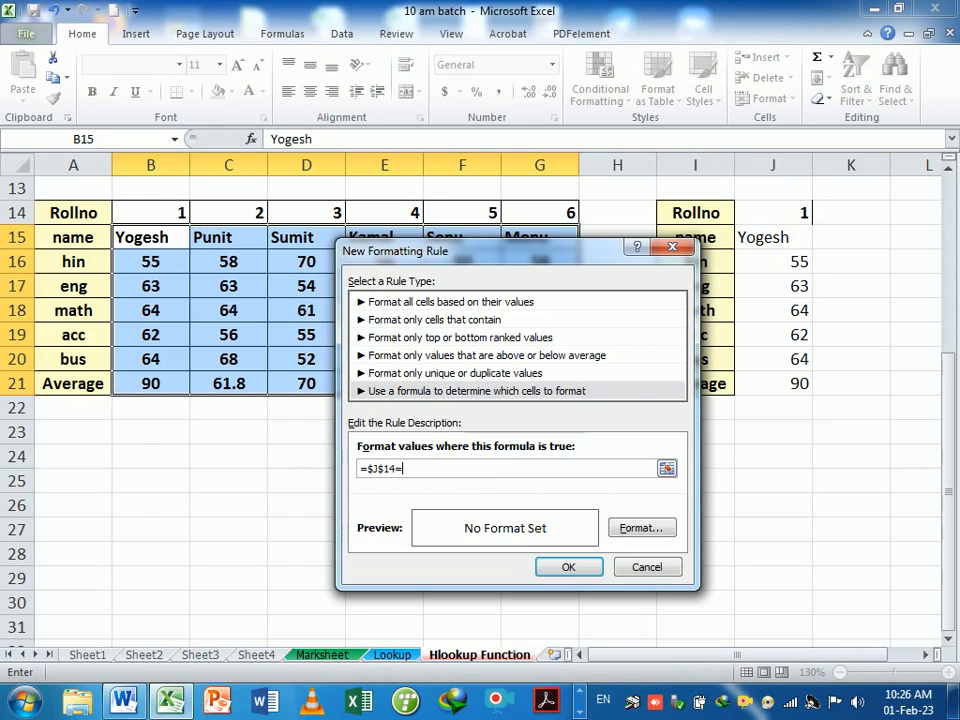
pyautogui.click(146, 213)
pyautogui.click(405, 468)
pyautogui.press('BackSpace')
# Give the rule a blue fill with white font colour and apply it to the marks table.
pyautogui.click(642, 527)
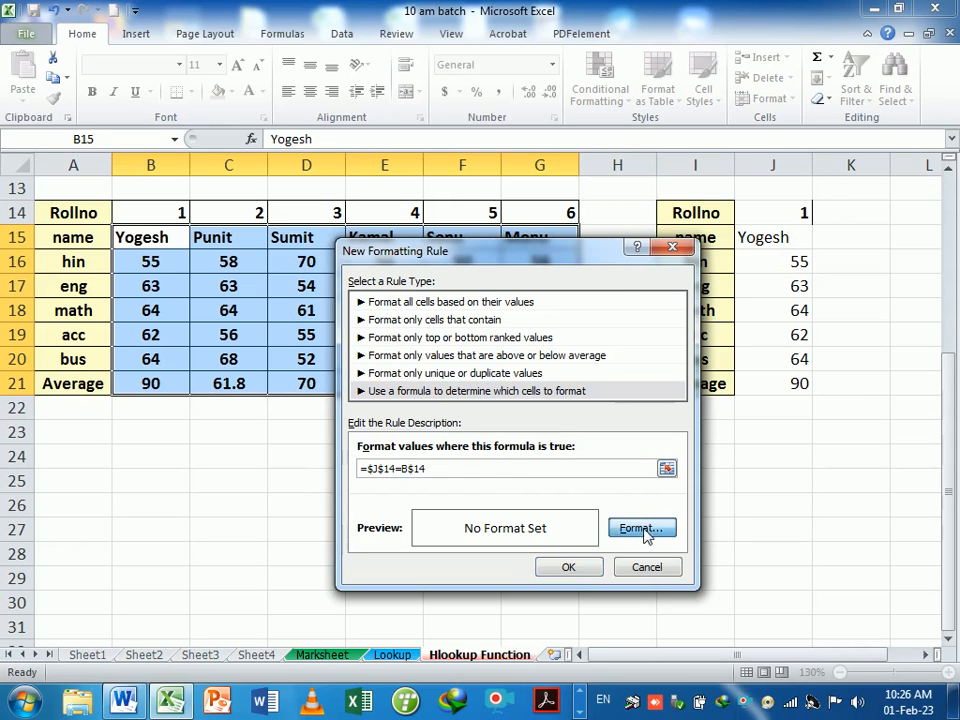
pyautogui.click(524, 235)
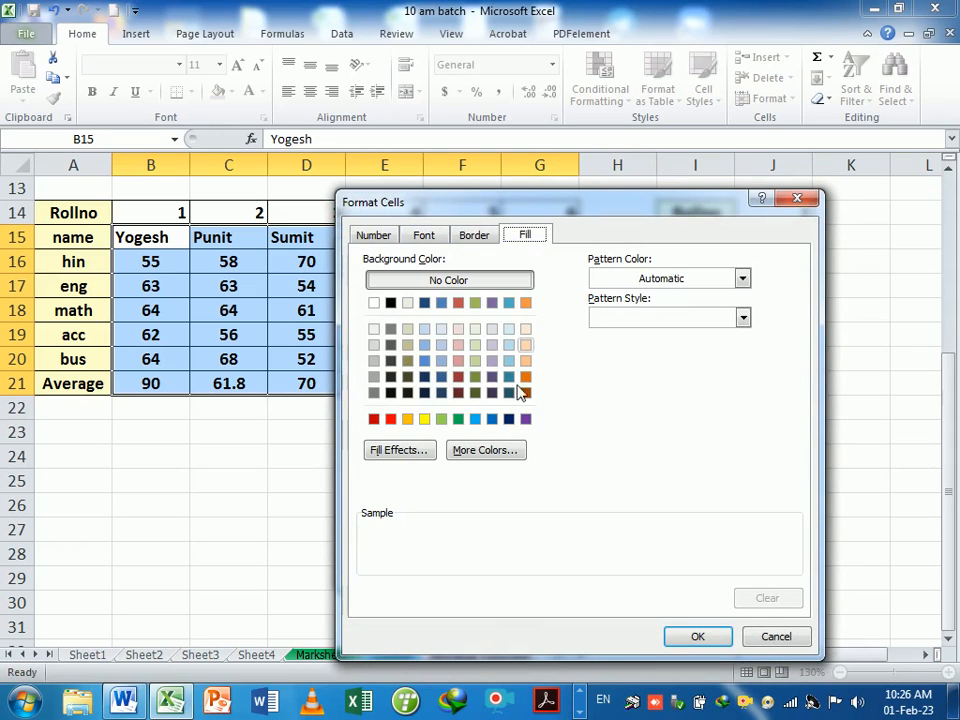
pyautogui.click(492, 420)
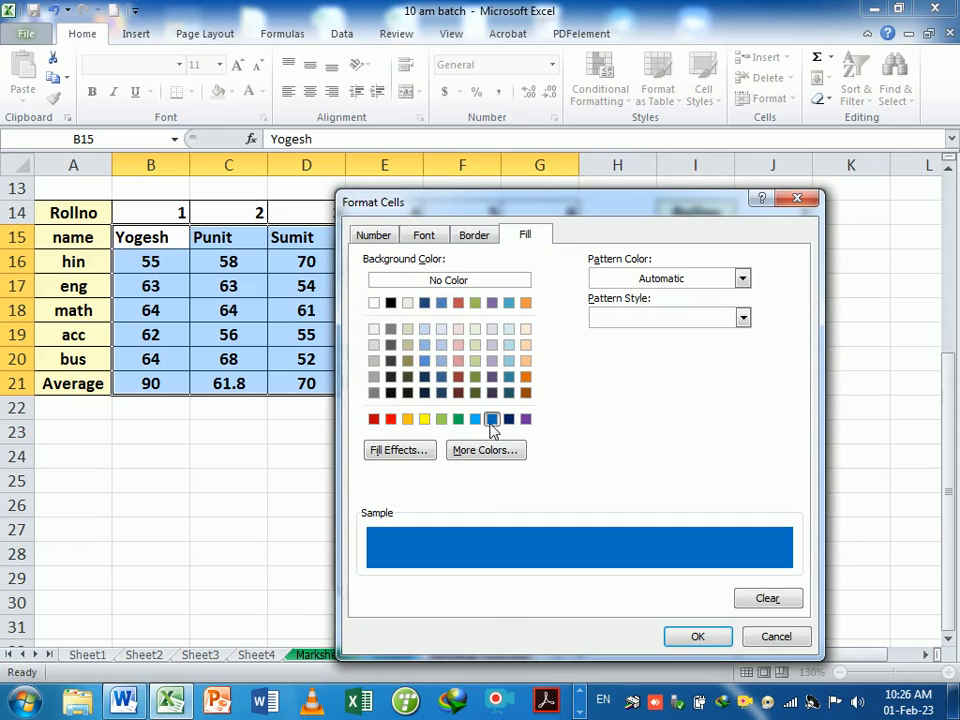
pyautogui.click(436, 237)
pyautogui.click(693, 391)
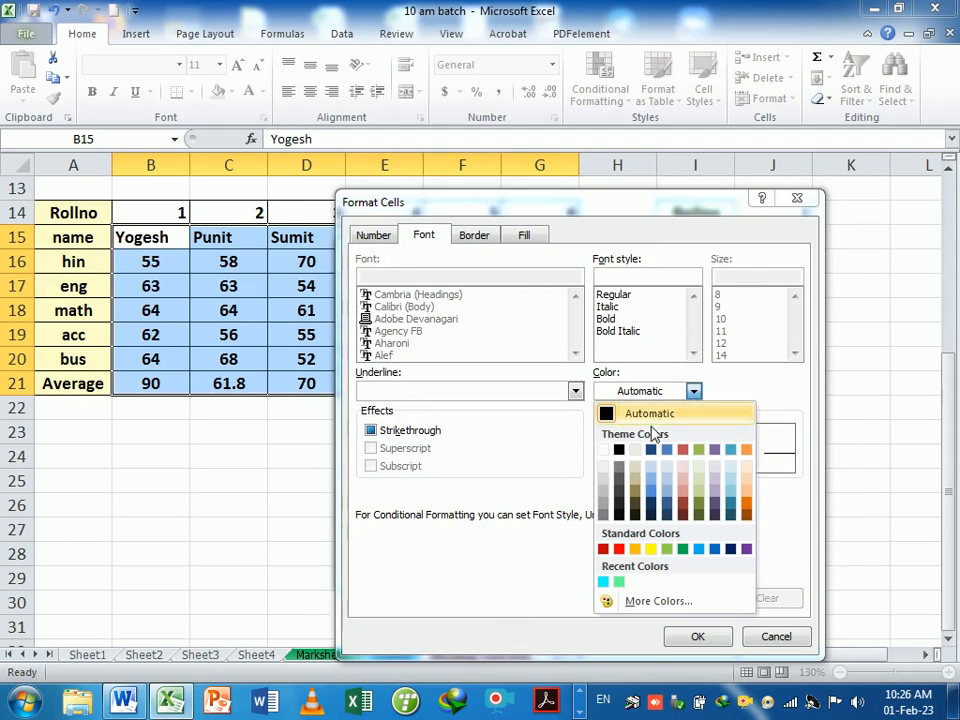
pyautogui.click(603, 454)
pyautogui.click(692, 636)
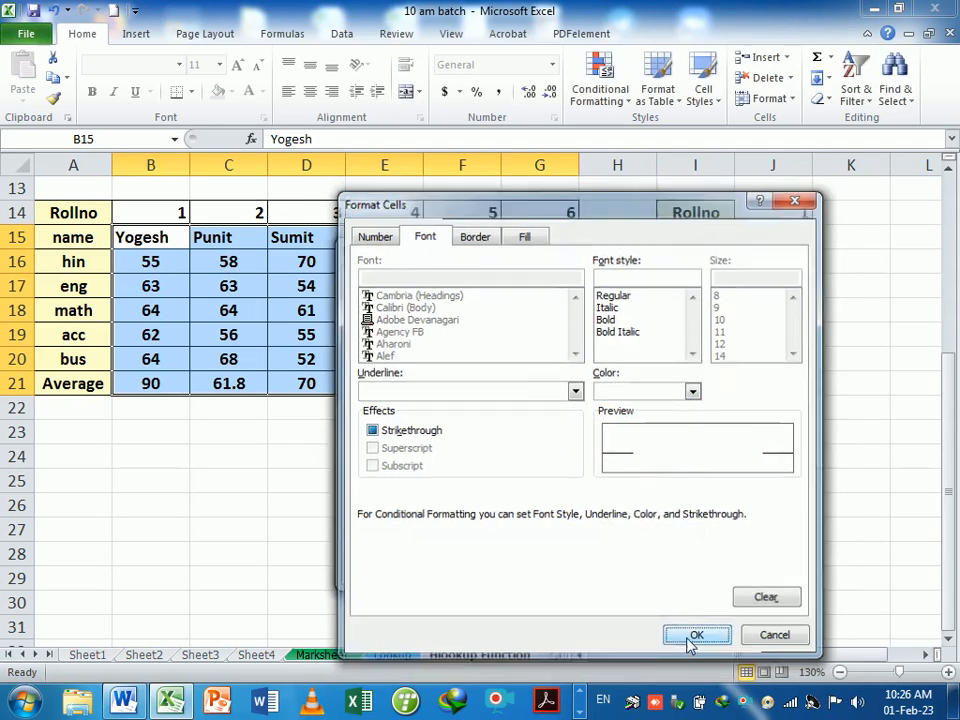
pyautogui.click(583, 567)
pyautogui.click(300, 487)
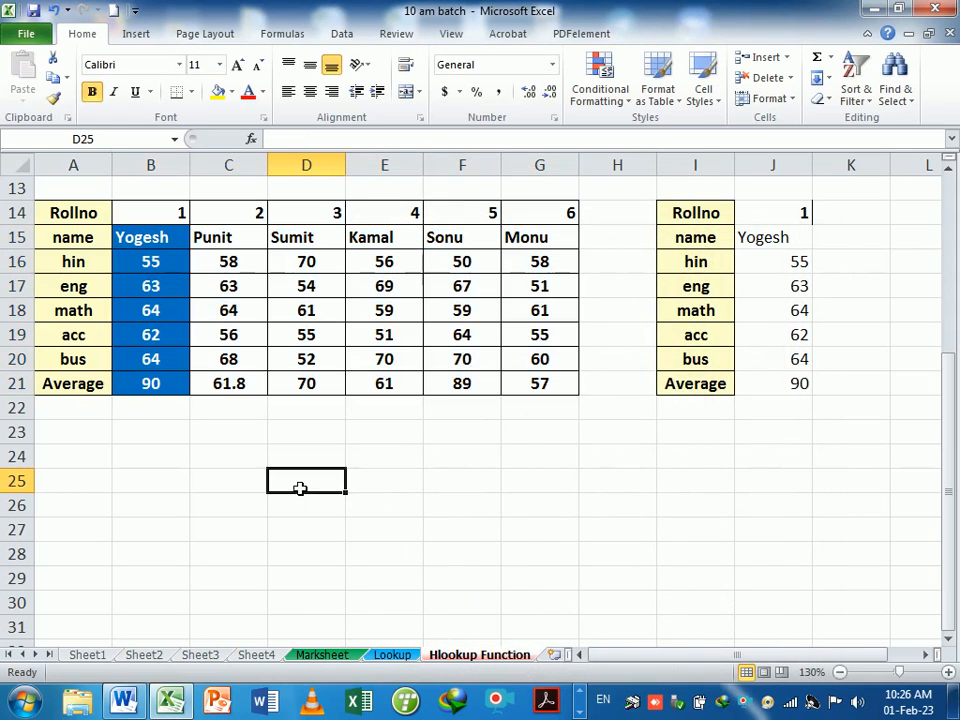
# Set the roll number in J14 to 6 and compare the data in column G with the lookup results.
pyautogui.click(766, 222)
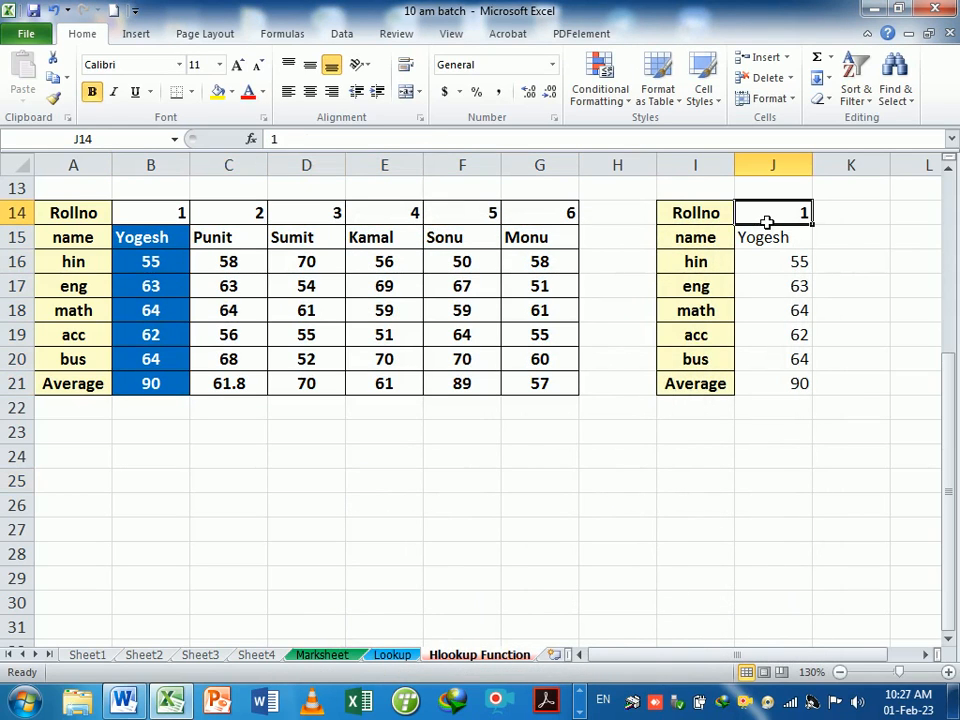
pyautogui.write('6')
pyautogui.press('Return')
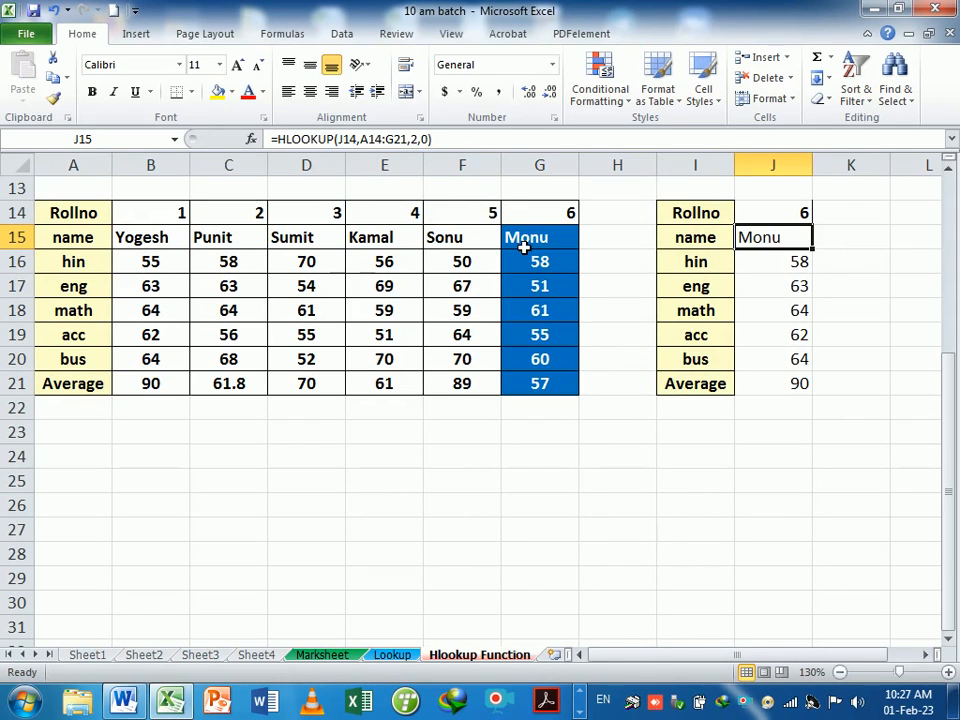
pyautogui.moveTo(523, 248); pyautogui.dragTo(775, 265)
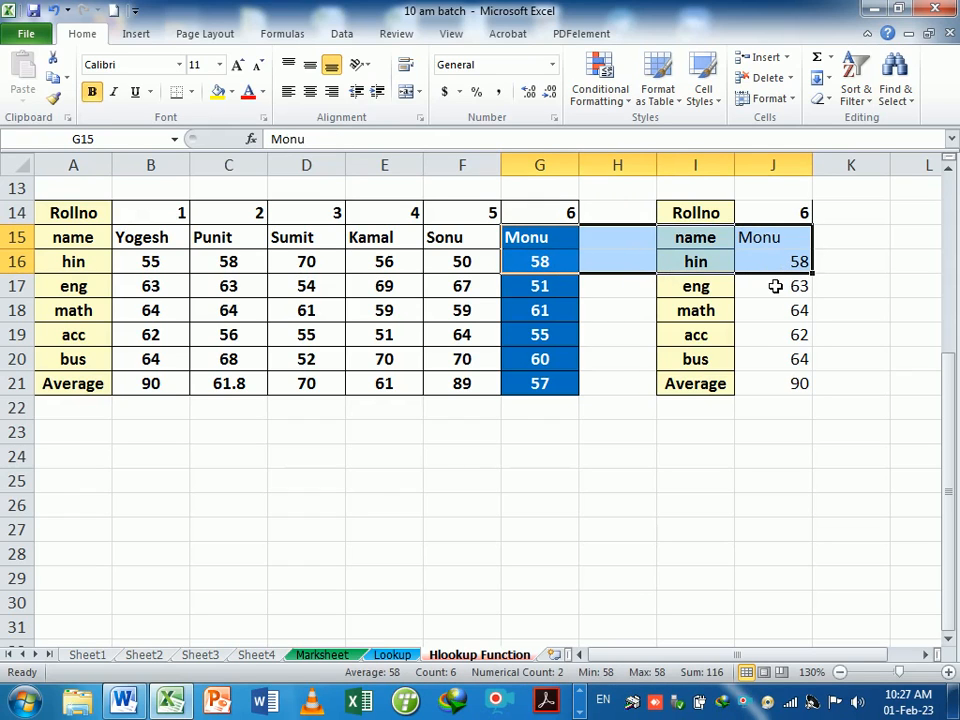
pyautogui.moveTo(538, 288); pyautogui.dragTo(541, 396)
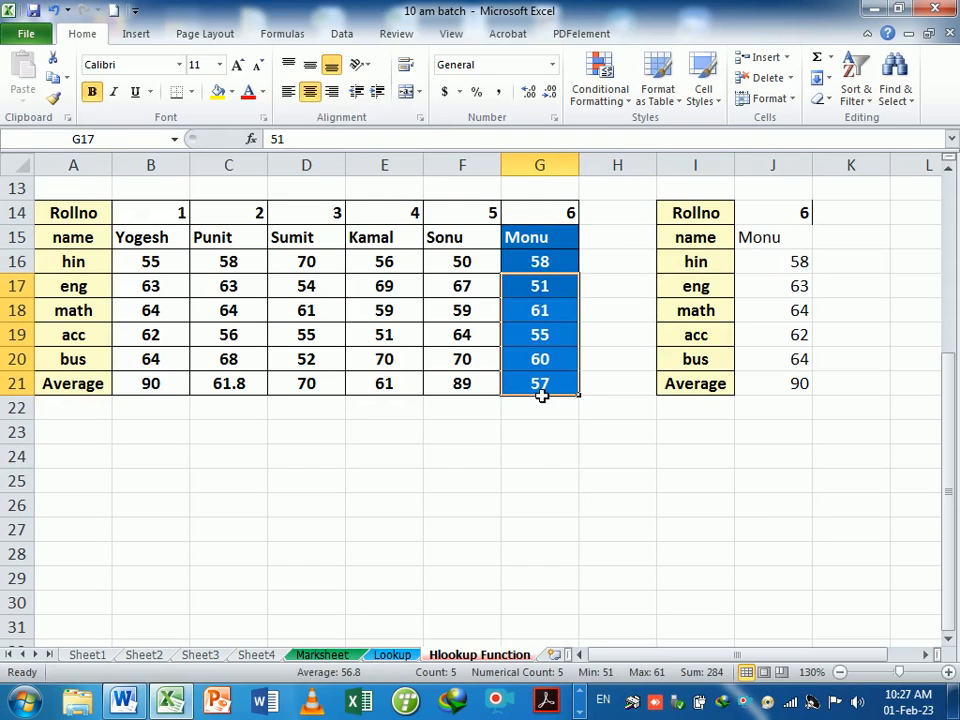
pyautogui.click(541, 460)
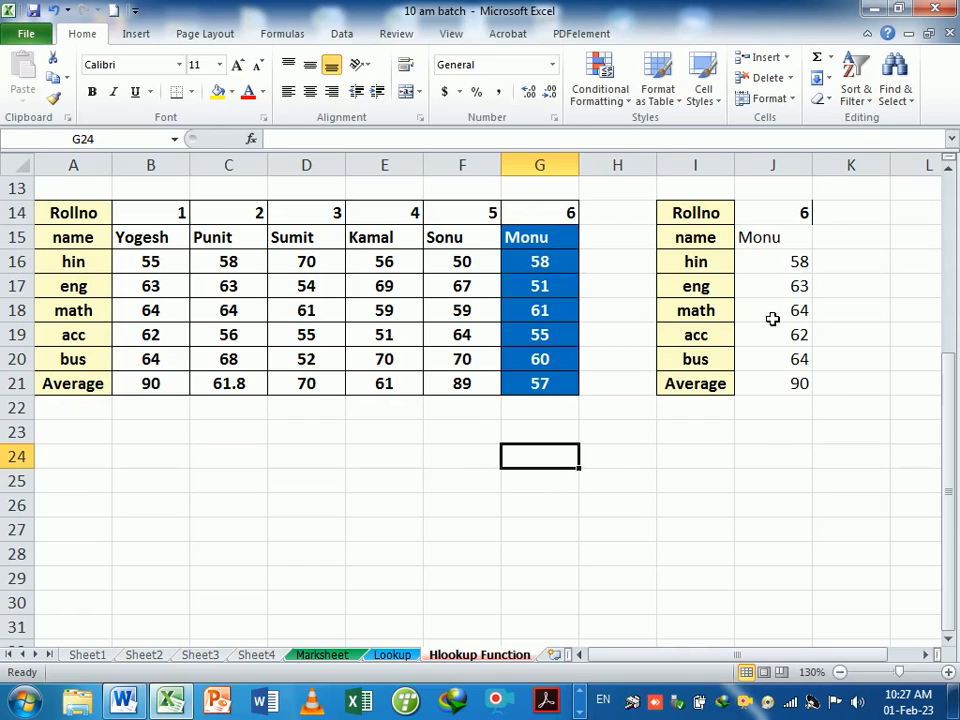
# Set the roll number in J14 to 5 and check the results and formulas in J19:J21 against column F.
pyautogui.click(793, 222)
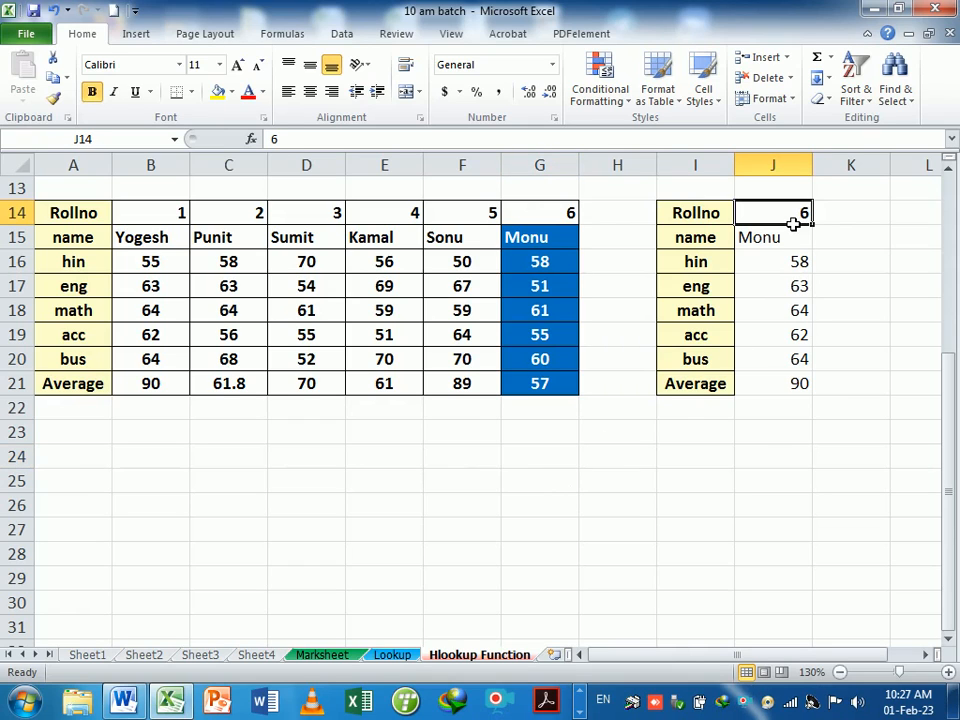
pyautogui.write('5')
pyautogui.press('Return')
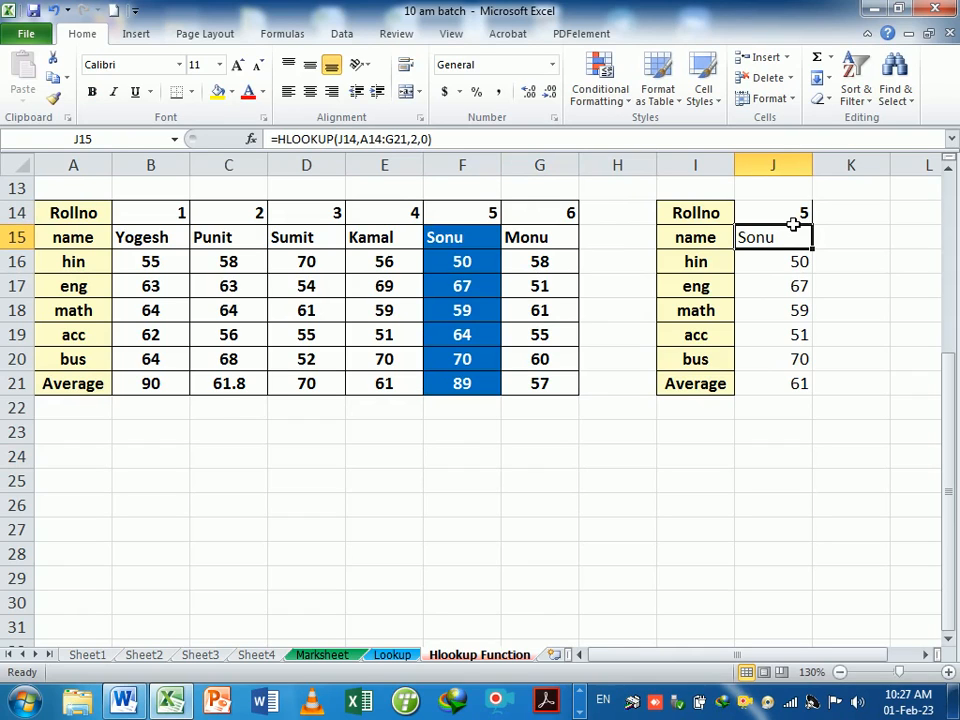
pyautogui.click(790, 395)
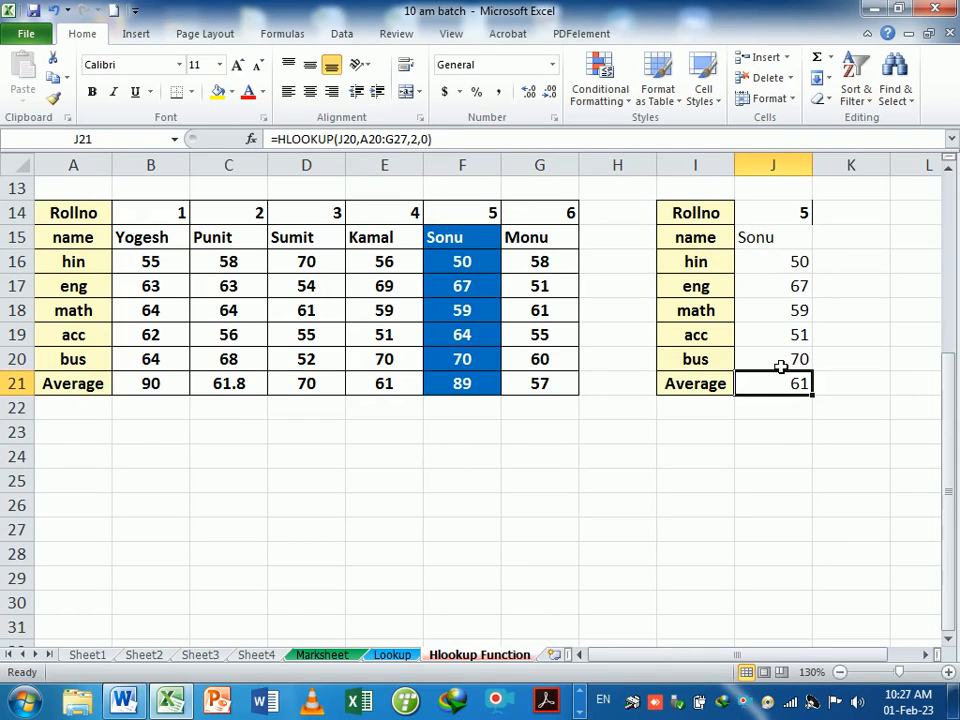
pyautogui.click(782, 364)
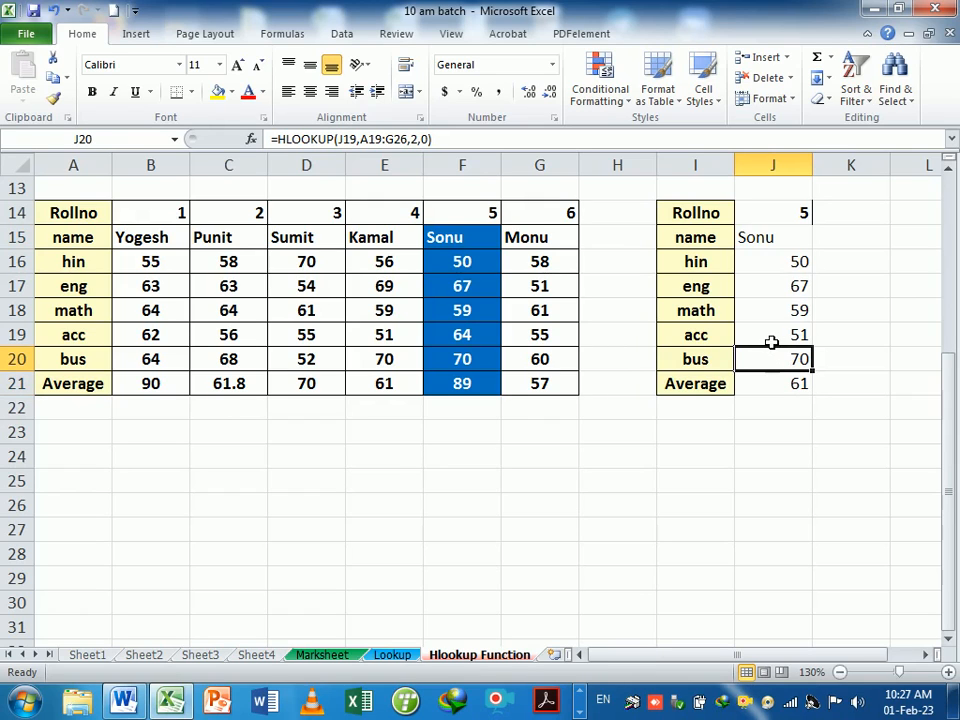
pyautogui.moveTo(768, 342); pyautogui.dragTo(481, 344)
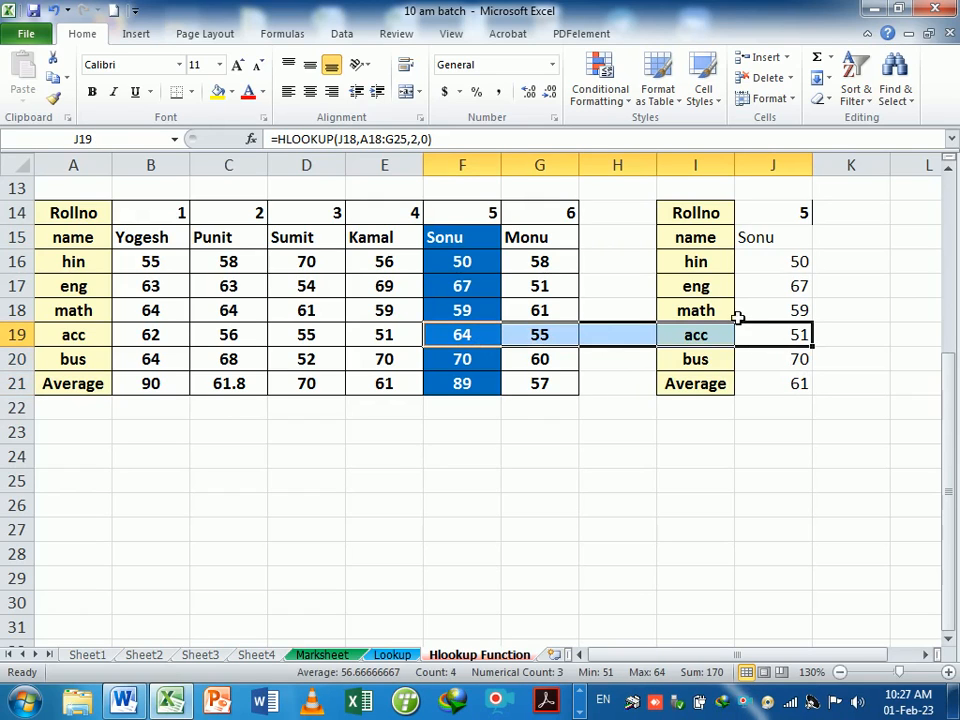
pyautogui.click(722, 315)
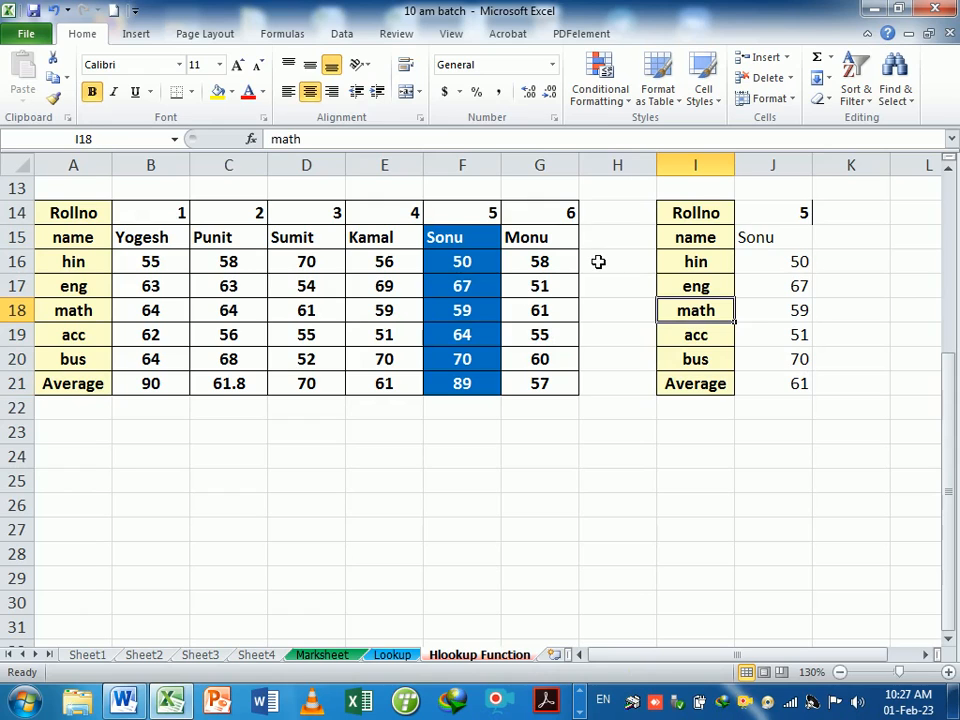
# Set the roll number in J14 to 3.
pyautogui.click(810, 214)
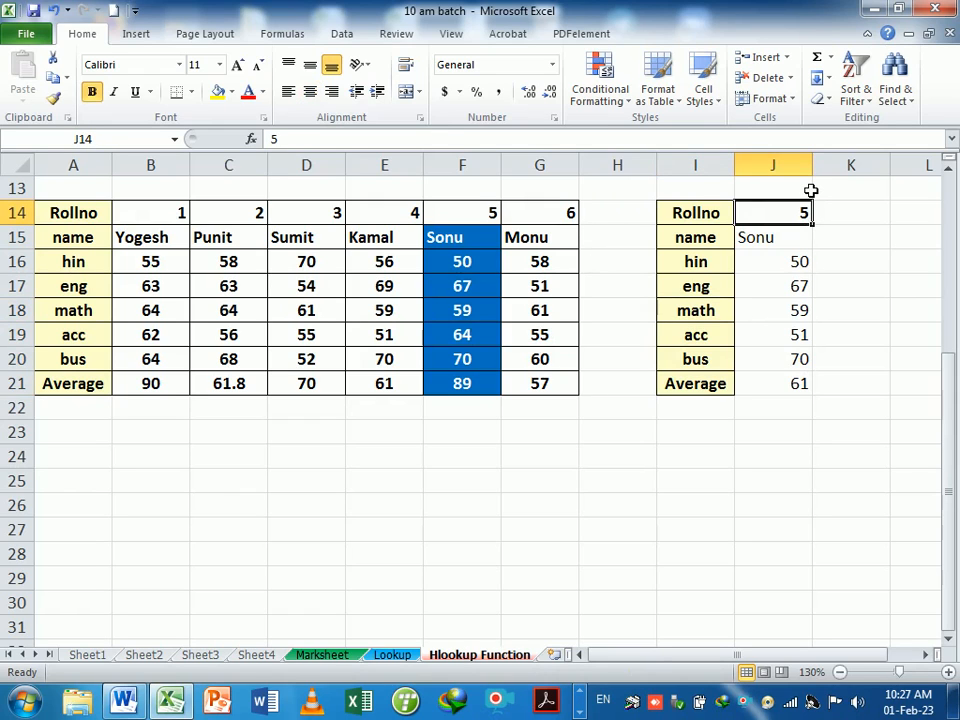
pyautogui.write('3')
pyautogui.press('Return')
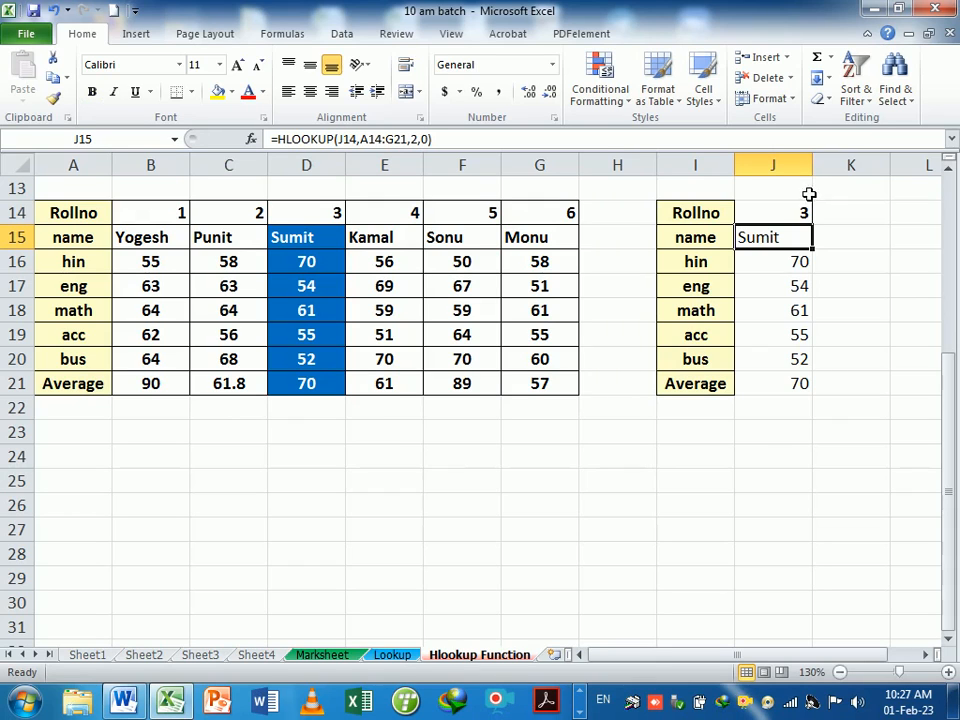
# Copy the field labels in I14:I21 to B24:B31 and enter roll number 1 in C24.
pyautogui.moveTo(711, 214); pyautogui.dragTo(718, 385)
pyautogui.hotkey('ctrl', 'c')
pyautogui.click(174, 452)
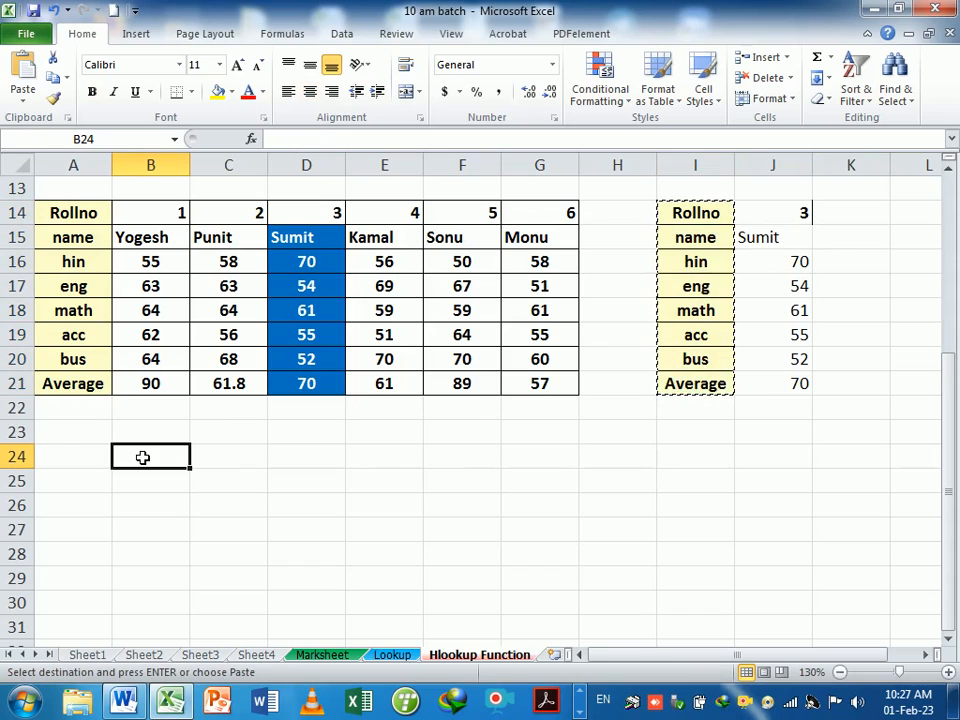
pyautogui.hotkey('ctrl', 'v')
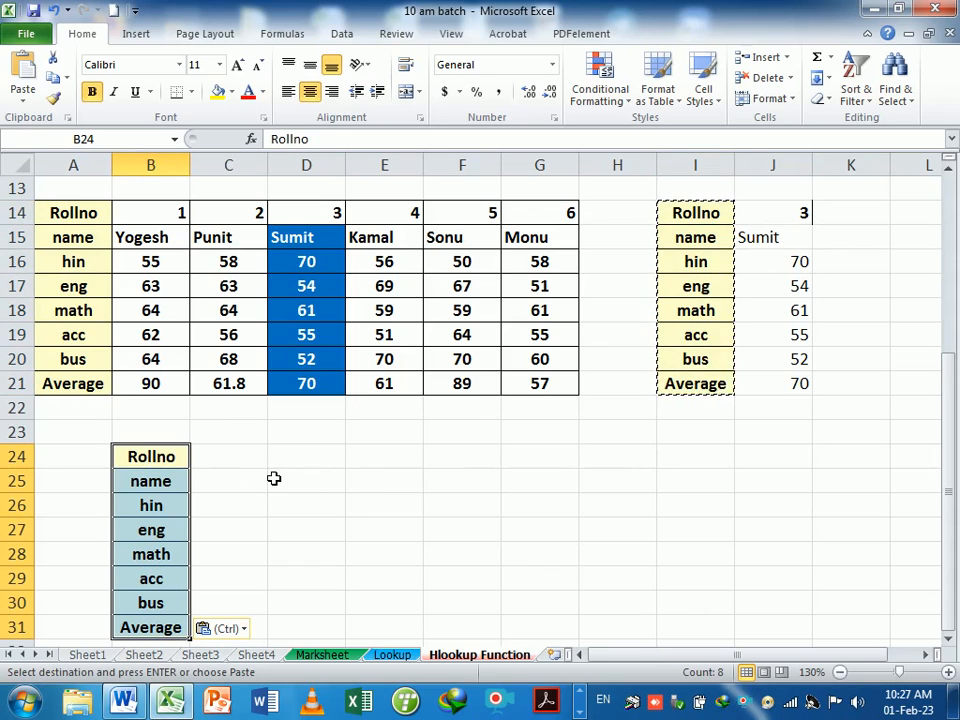
pyautogui.click(393, 472)
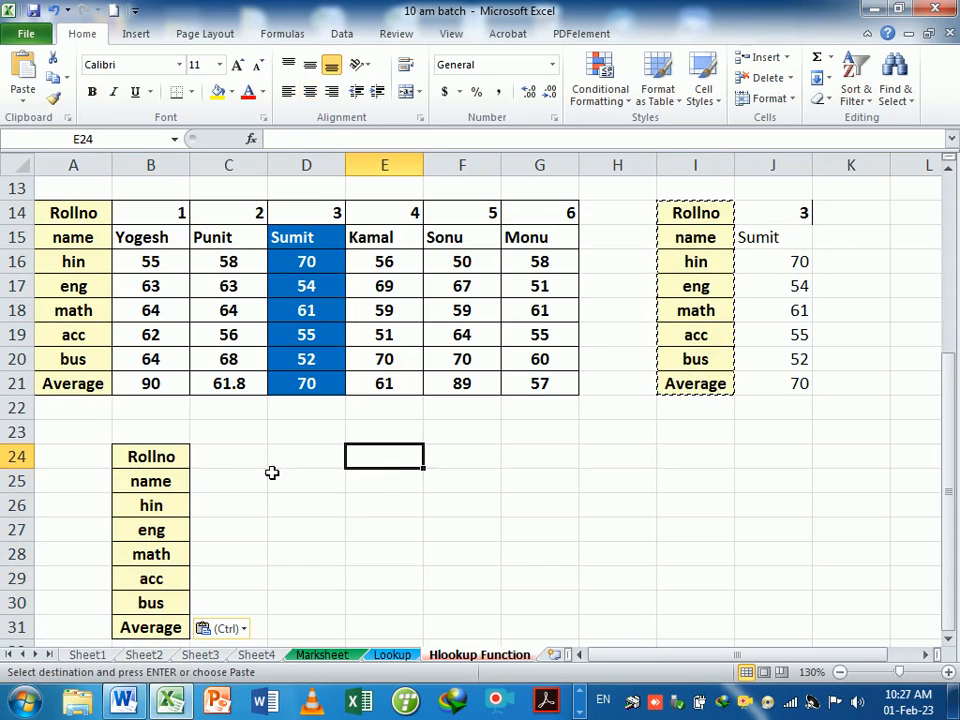
pyautogui.click(234, 459)
pyautogui.write('1')
pyautogui.press('Return')
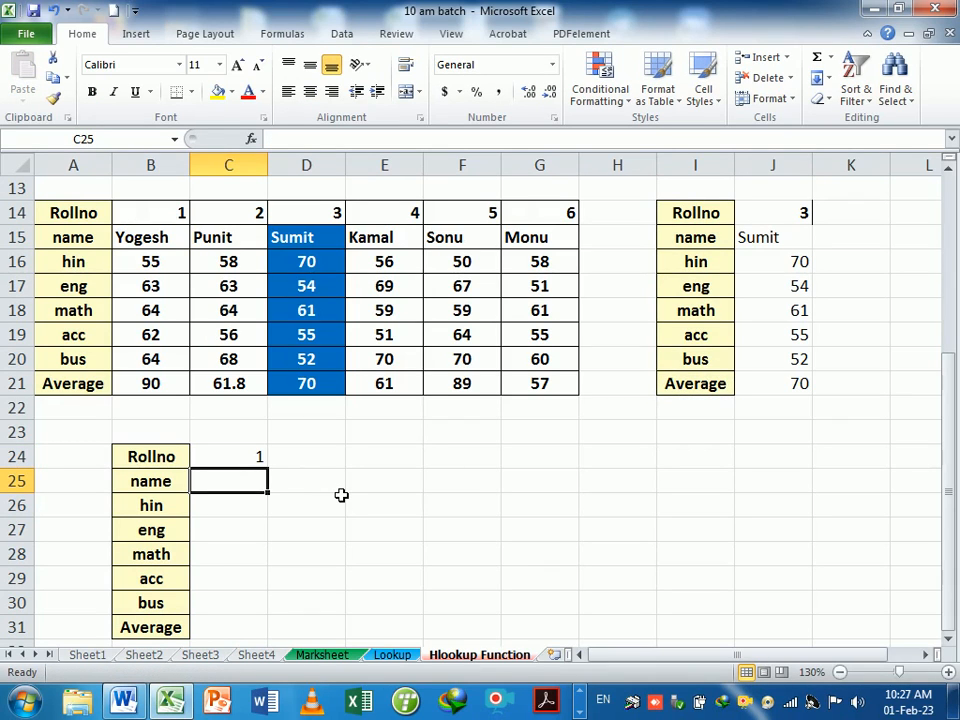
# Examine the lookup values and table ranges referenced by the HLOOKUP formulas in J15, J16 and J17.
pyautogui.click(803, 240)
pyautogui.doubleClick(800, 239)
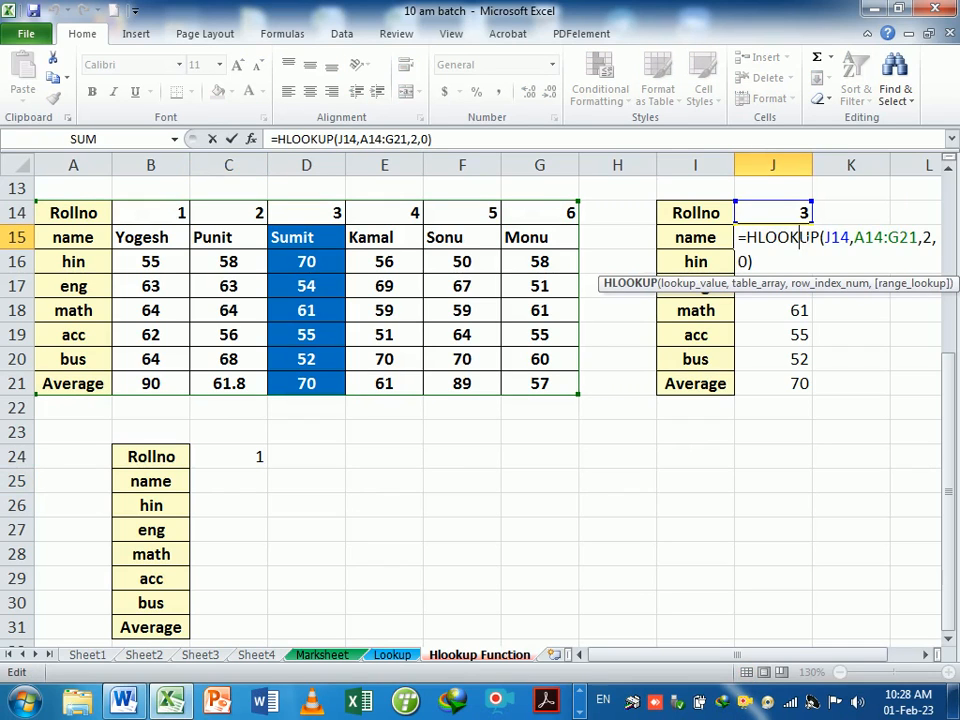
pyautogui.press('Return')
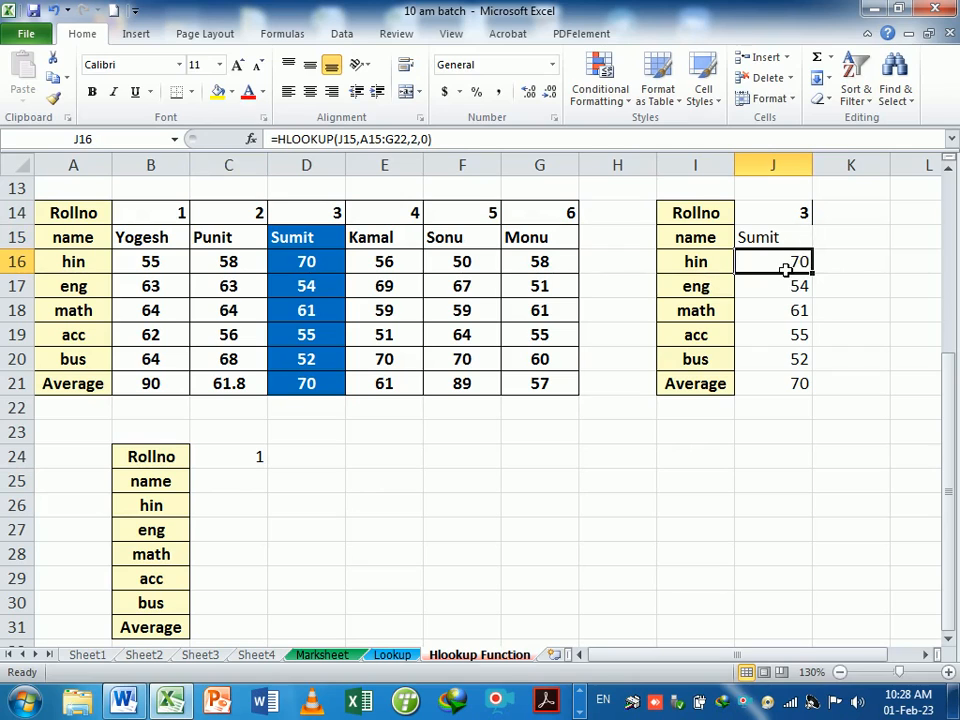
pyautogui.doubleClick(786, 260)
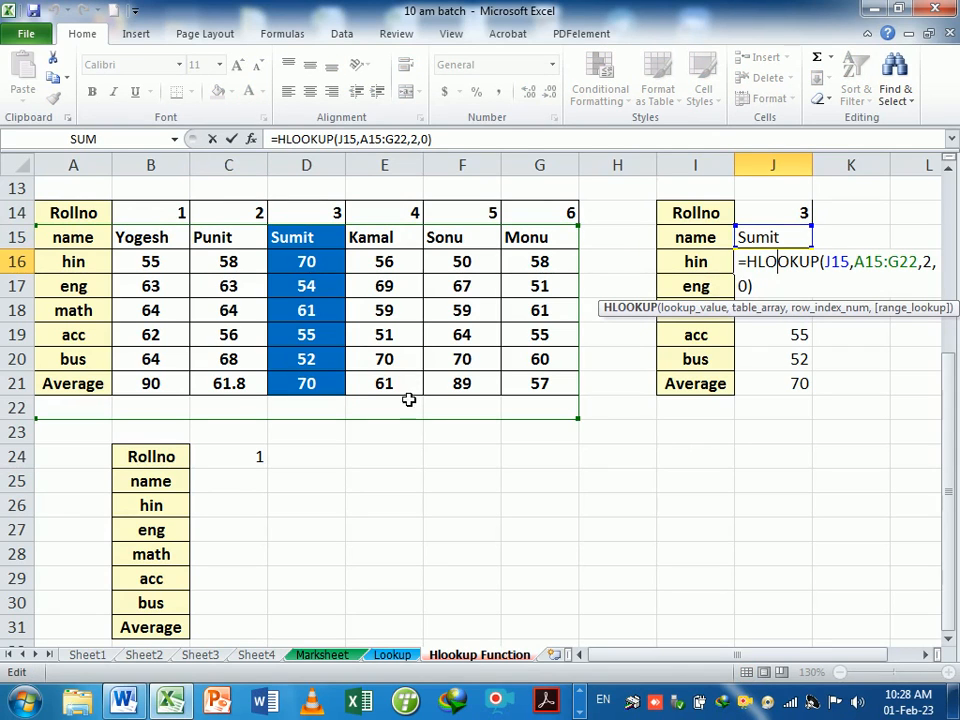
pyautogui.press('Return')
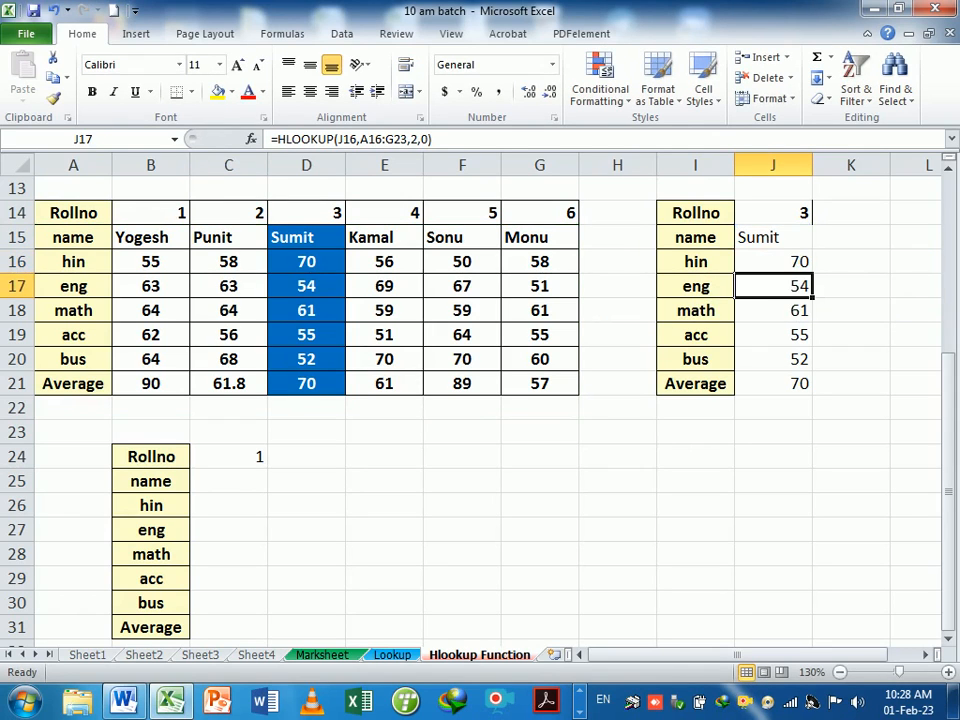
pyautogui.doubleClick(786, 290)
pyautogui.press('Return')
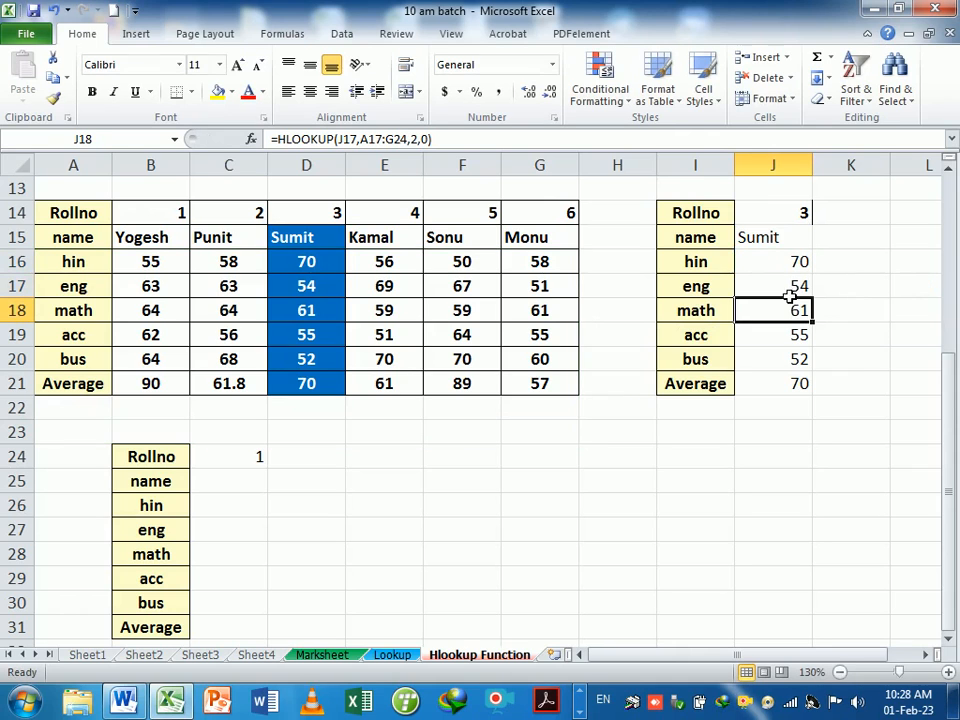
# Examine the lookup value and table range referenced by the HLOOKUP formula in J18.
pyautogui.doubleClick(791, 311)
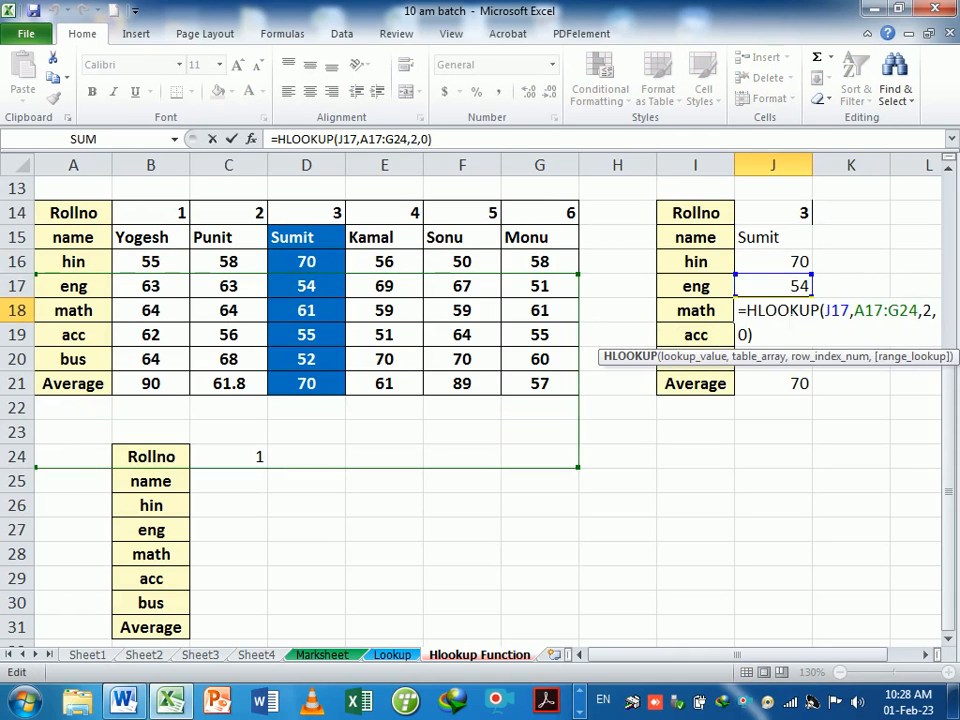
pyautogui.press('Return')
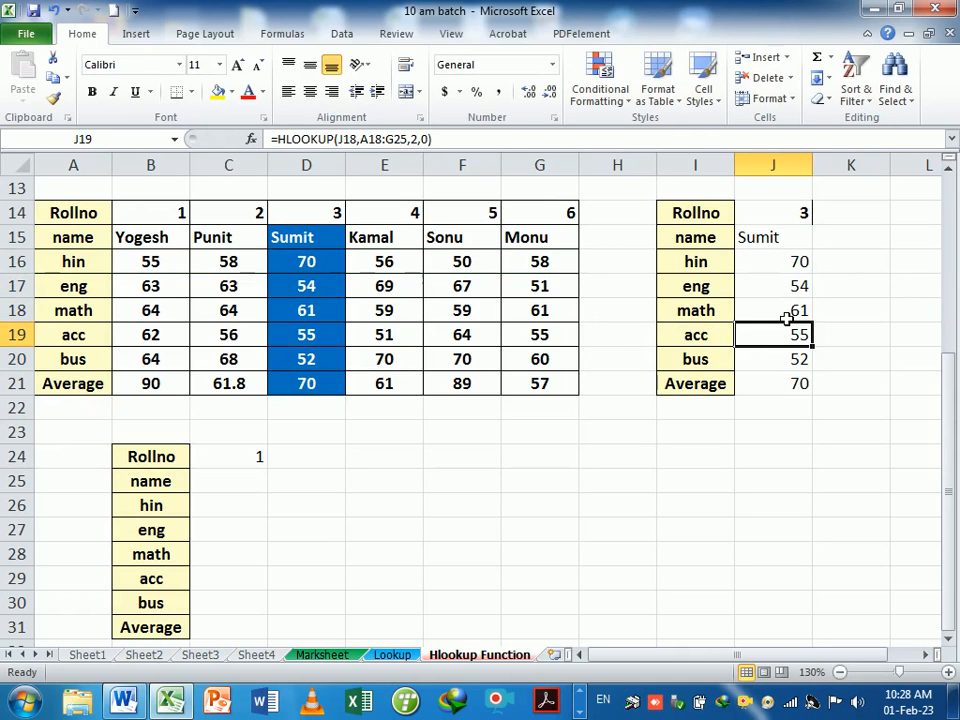
pyautogui.click(96, 488)
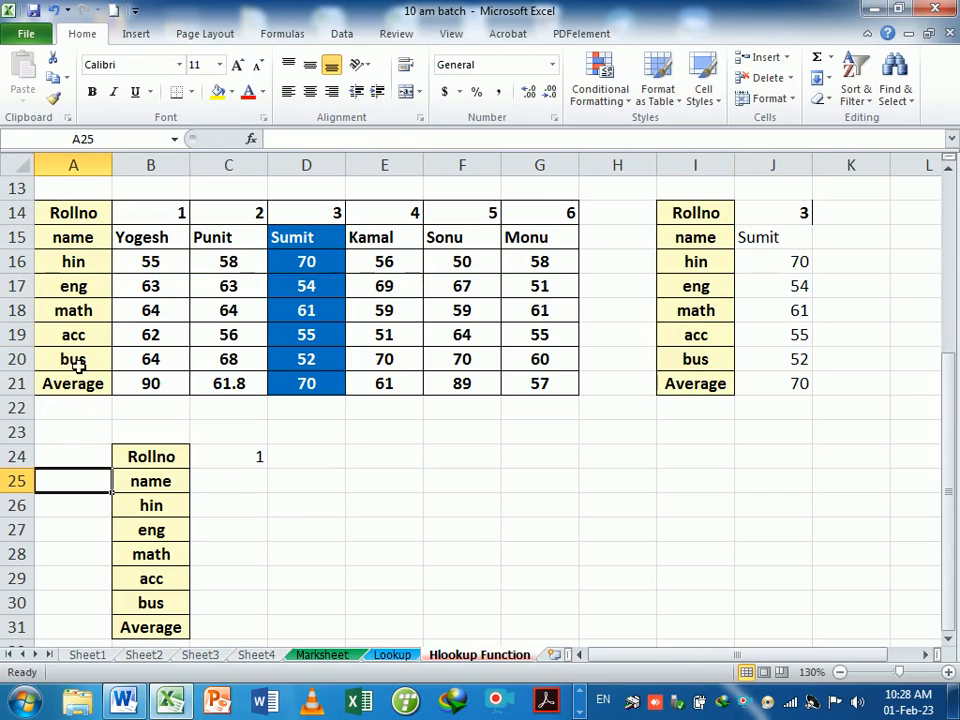
pyautogui.click(143, 248)
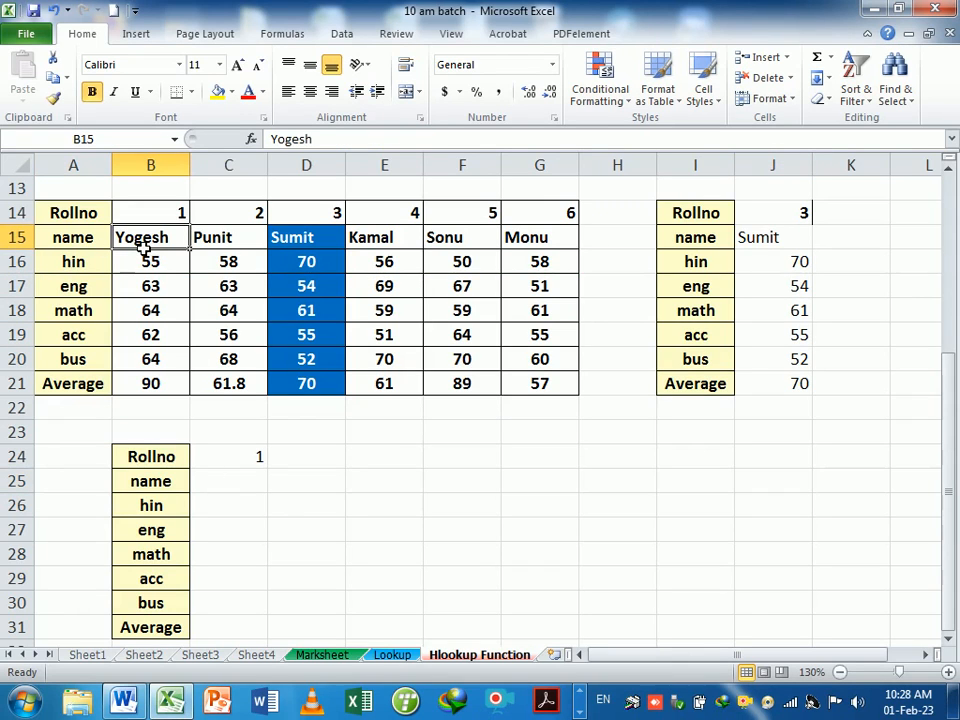
# Enter the row index numbers 2 to 8 in A25:A31, beside the name to Average labels.
pyautogui.click(89, 485)
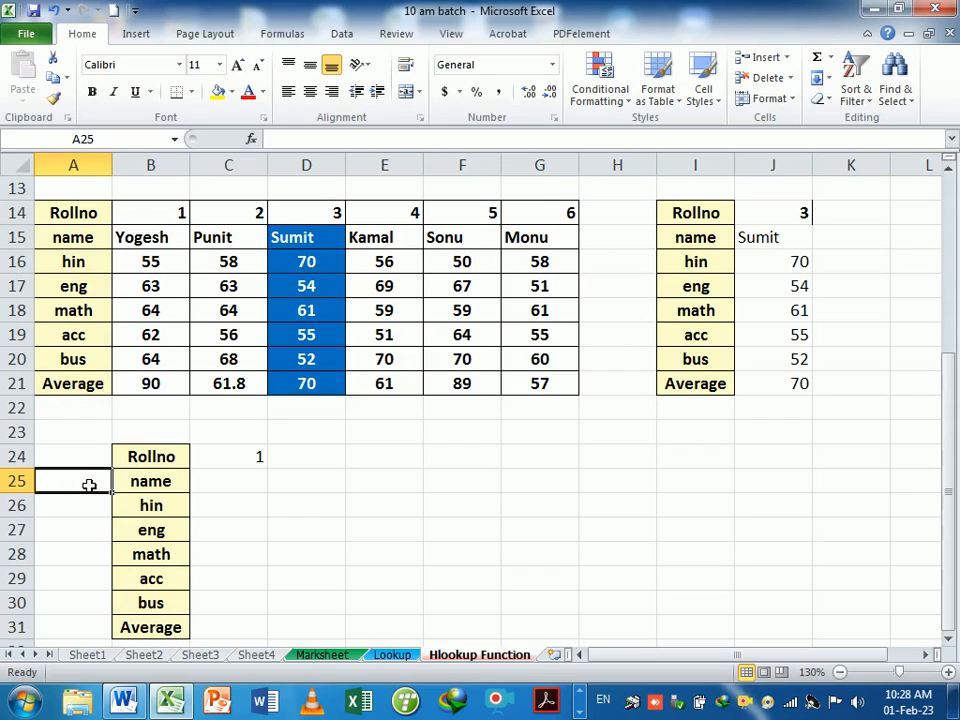
pyautogui.write('2')
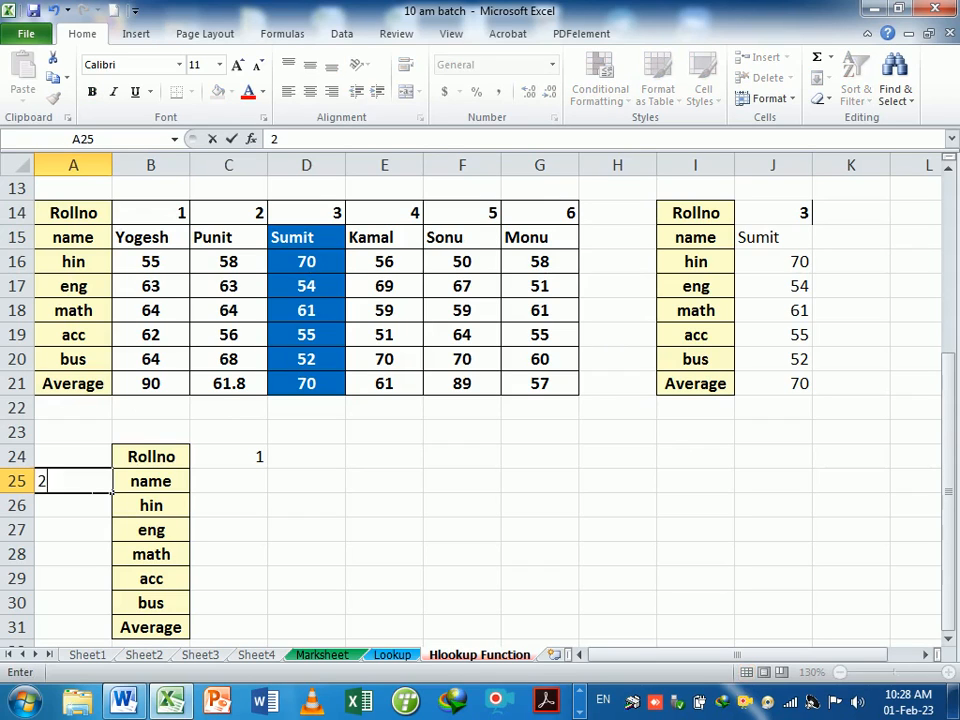
pyautogui.press('Return')
pyautogui.write('3')
pyautogui.press('Return')
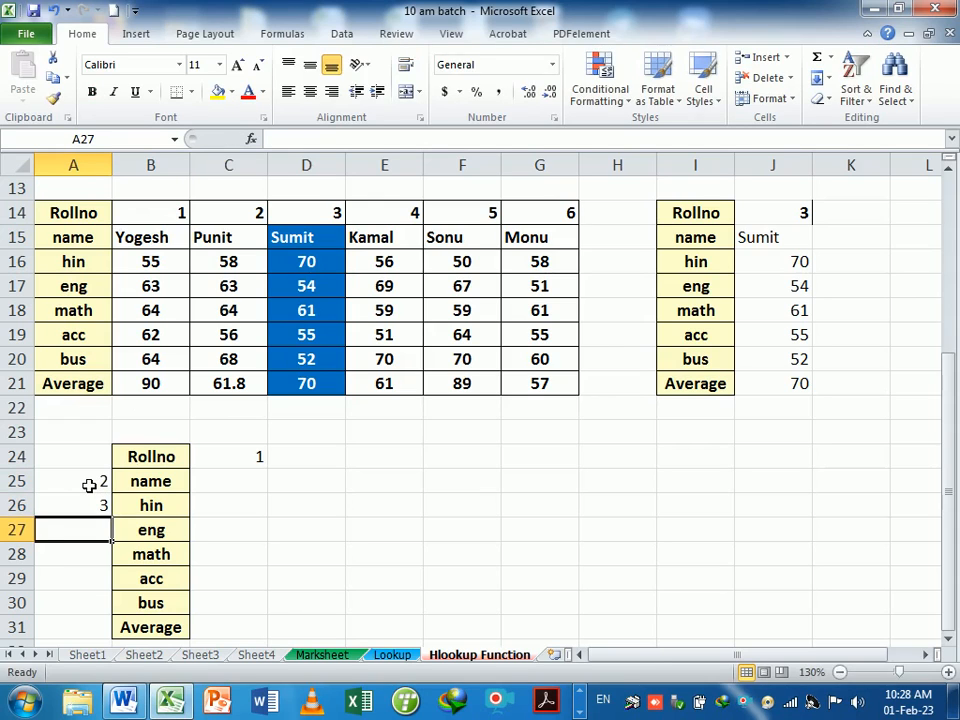
pyautogui.write('4')
pyautogui.press('Return')
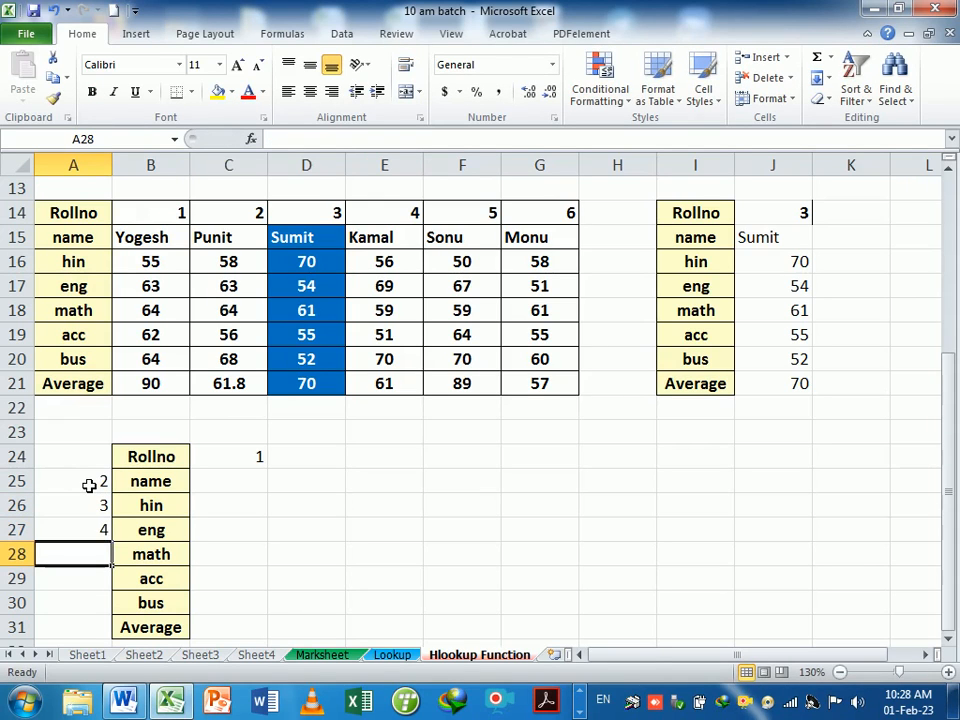
pyautogui.write('5')
pyautogui.press('Return')
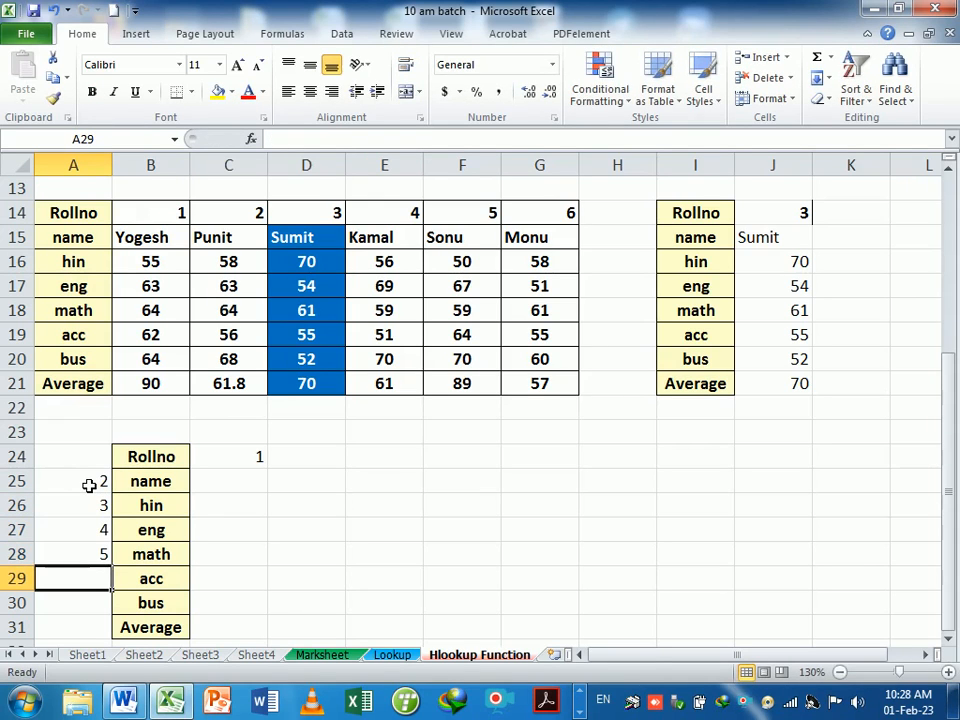
pyautogui.write('6')
pyautogui.press('Return')
pyautogui.write('7')
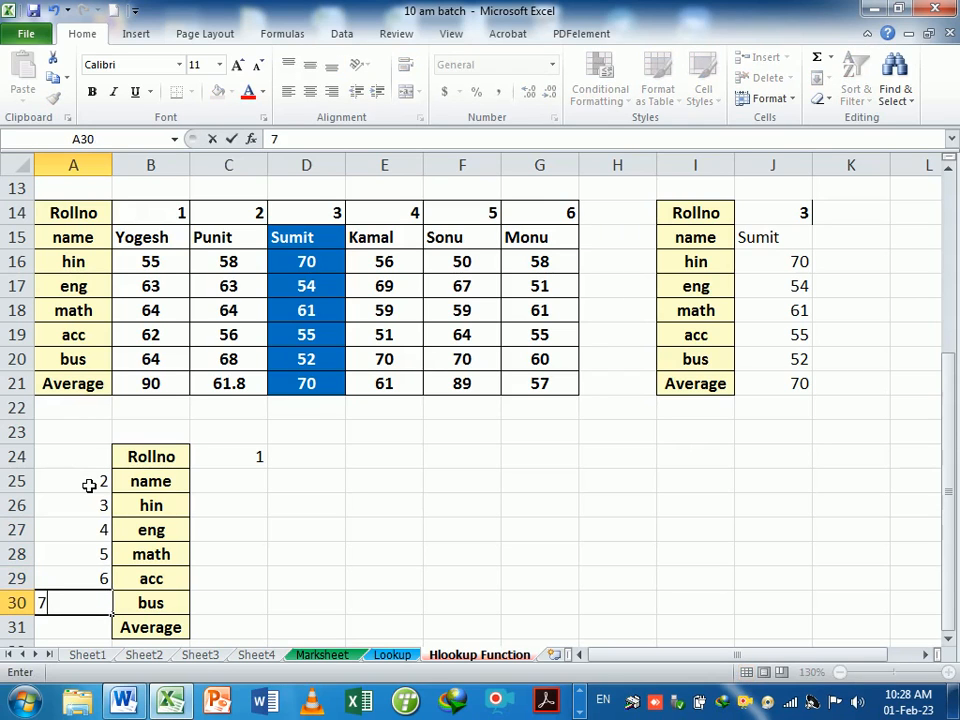
pyautogui.press('Return')
pyautogui.write('8')
pyautogui.press('Return')
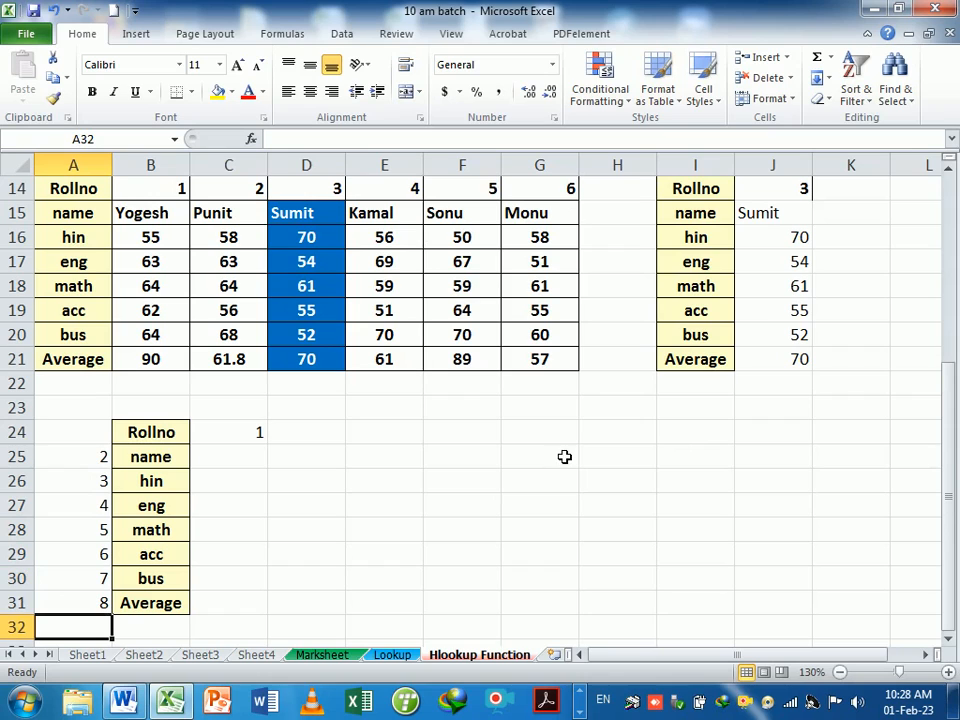
# Delete the empty row 23 above the second lookup block.
pyautogui.moveTo(946, 398); pyautogui.dragTo(949, 400)
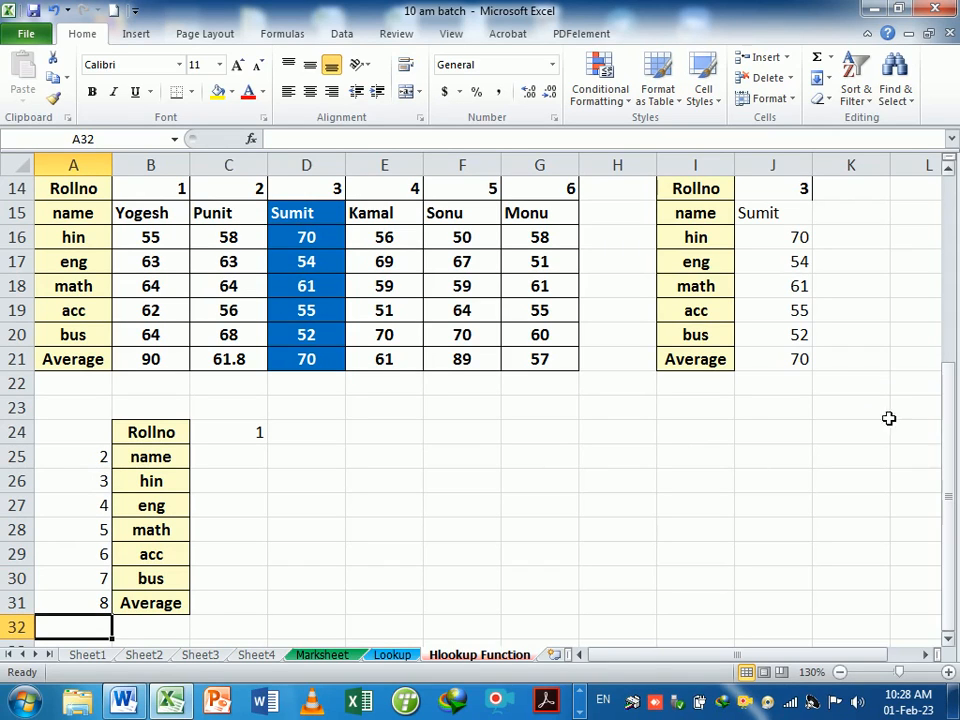
pyautogui.click(38, 419)
pyautogui.hotkey('ctrl', '-')
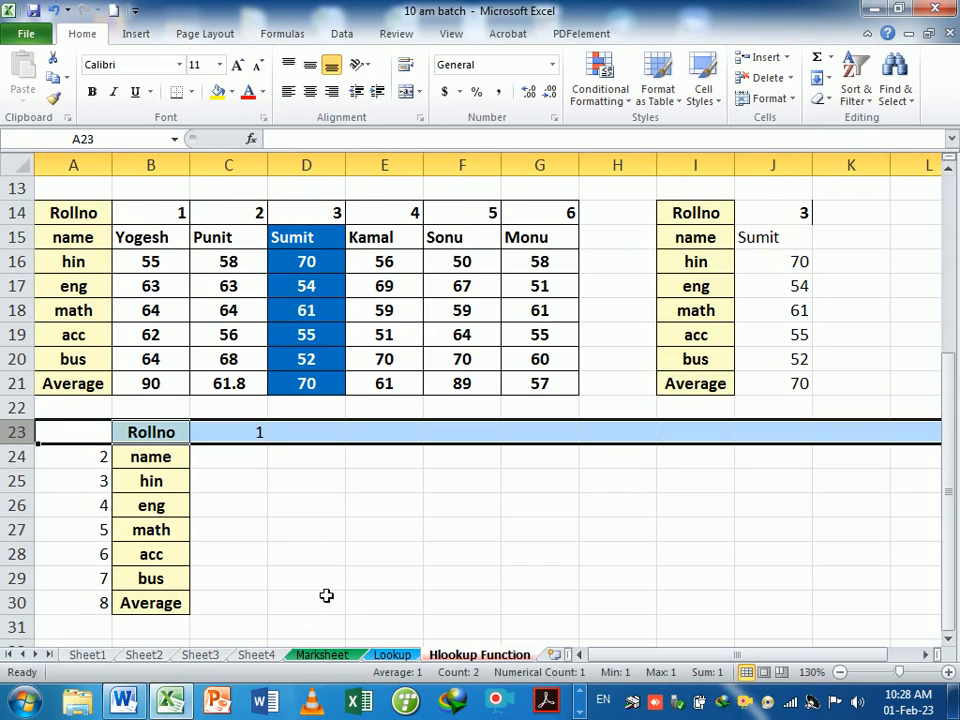
pyautogui.click(242, 505)
pyautogui.click(232, 460)
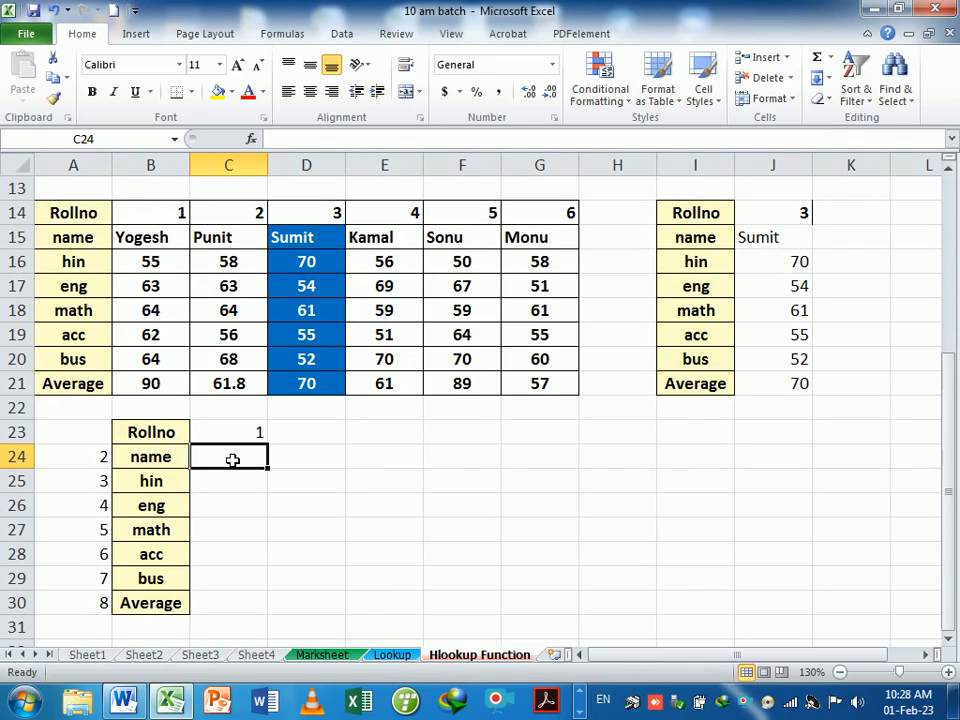
# Try replacing the roll number in C23 with a copy of J14, and clear the cell again.
pyautogui.click(241, 434)
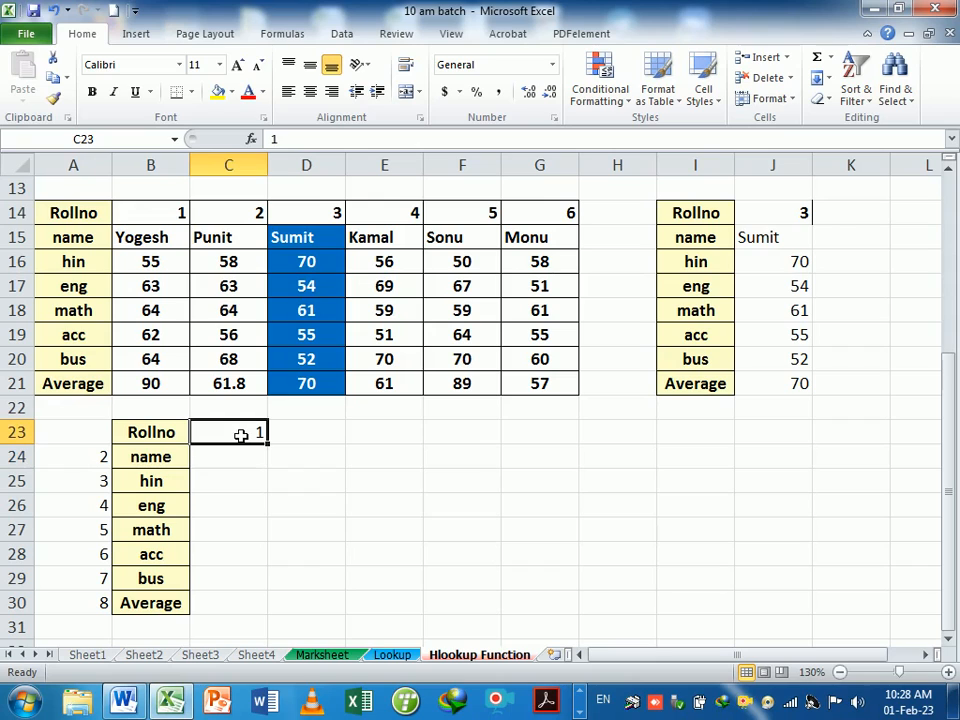
pyautogui.press('Delete')
pyautogui.click(777, 213)
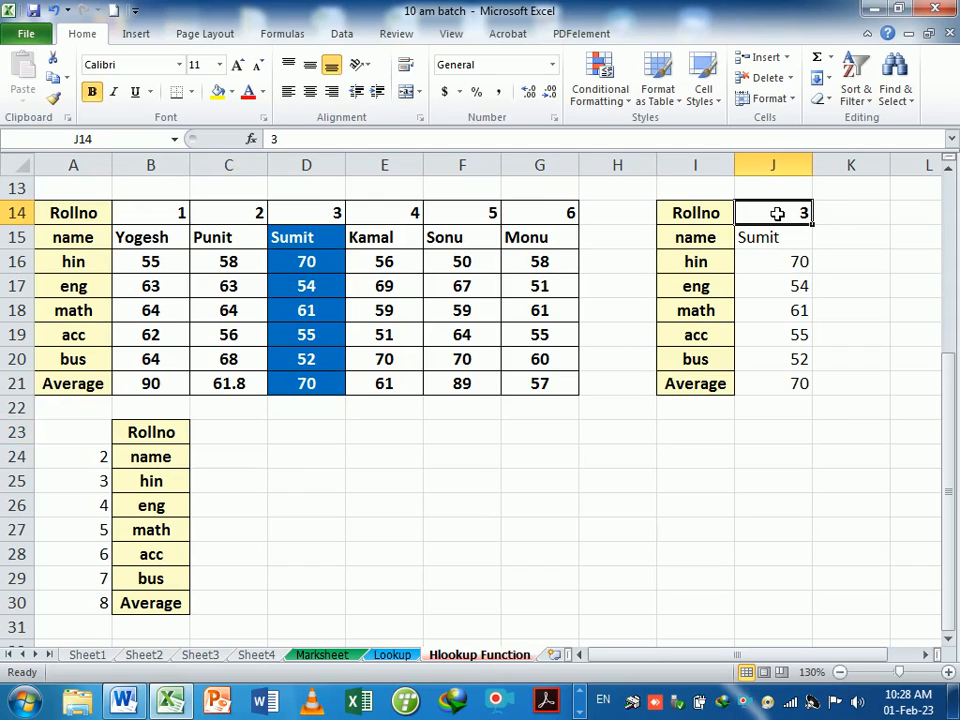
pyautogui.hotkey('ctrl', 'c')
pyautogui.click(230, 440)
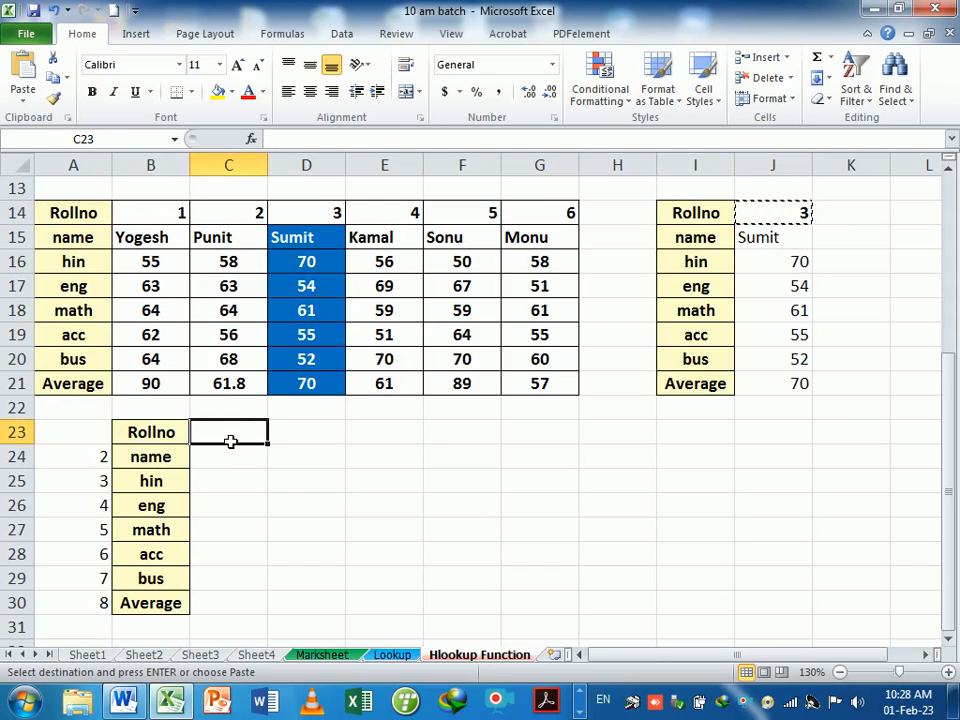
pyautogui.hotkey('ctrl', 'v')
pyautogui.click(229, 481)
pyautogui.click(229, 457)
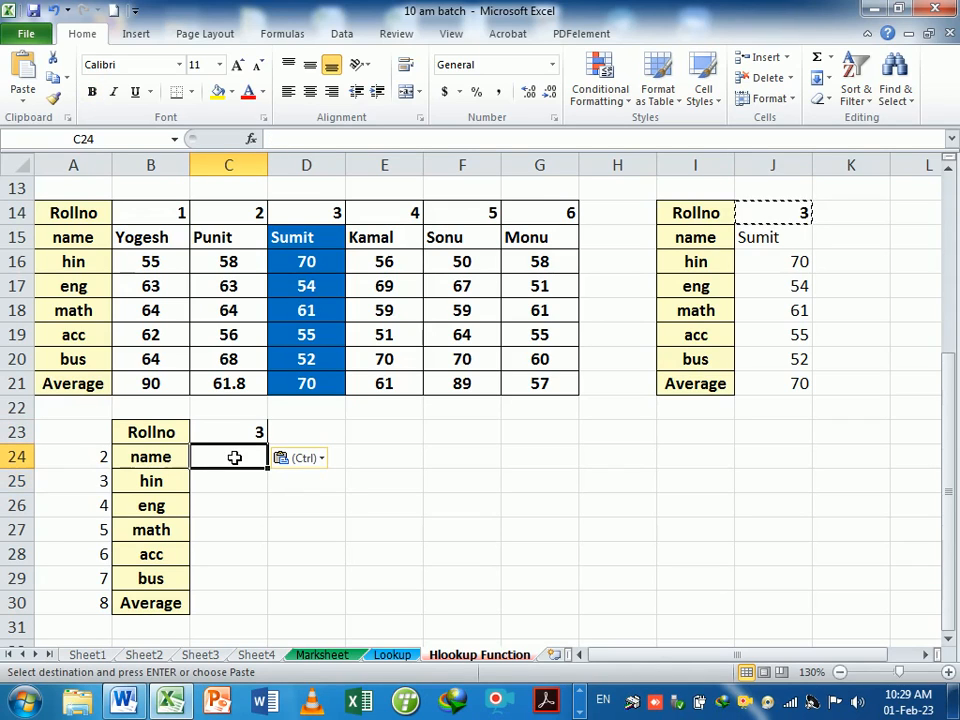
pyautogui.press('Up')
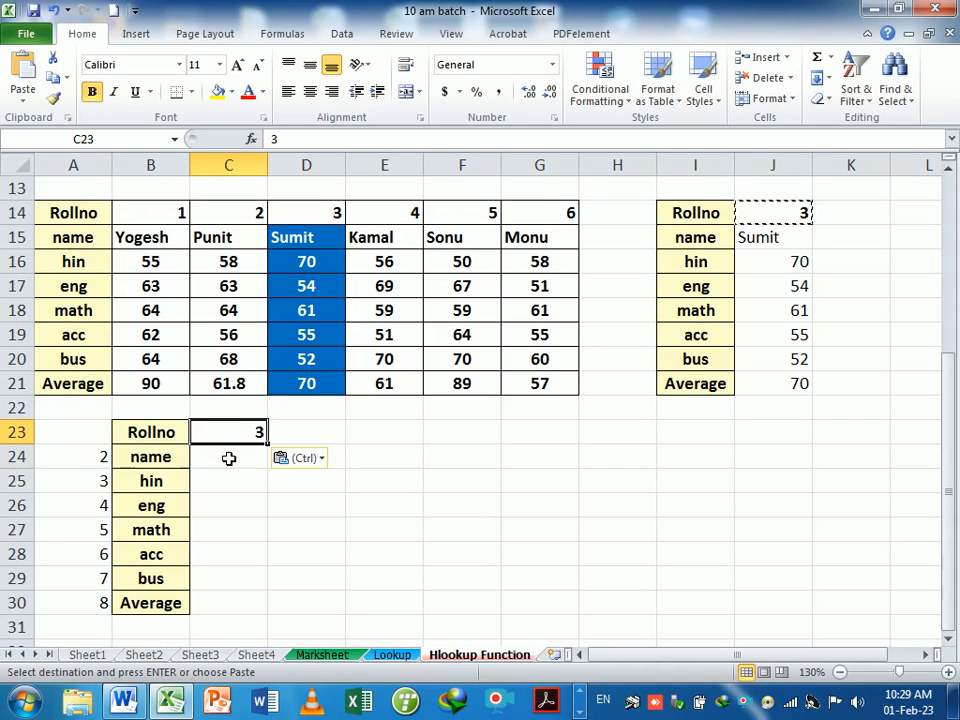
pyautogui.press('BackSpace')
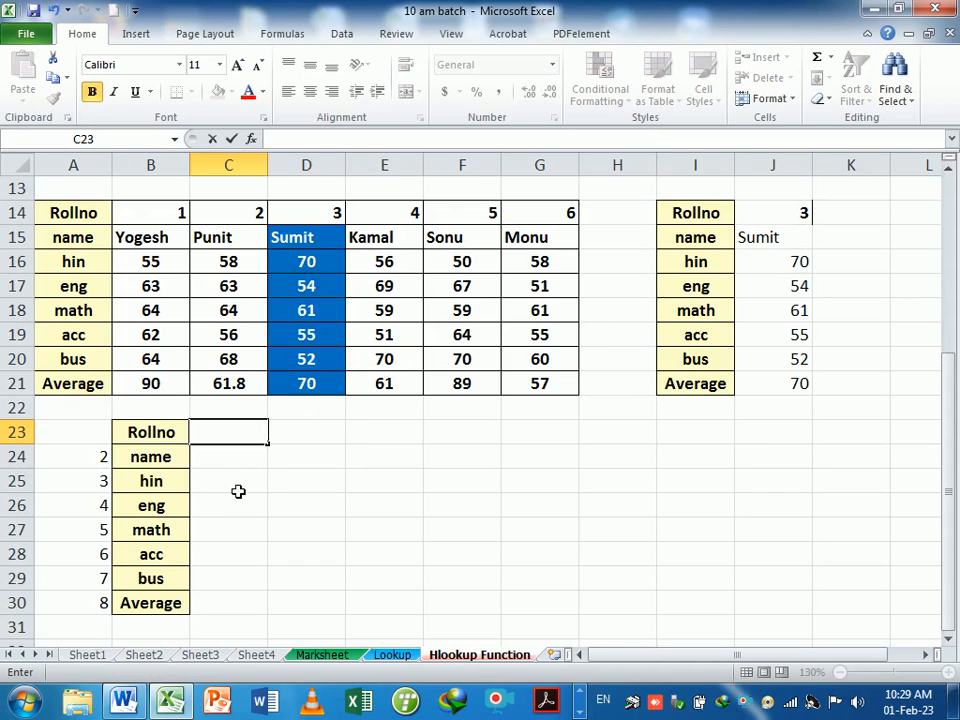
pyautogui.click(238, 489)
pyautogui.click(248, 437)
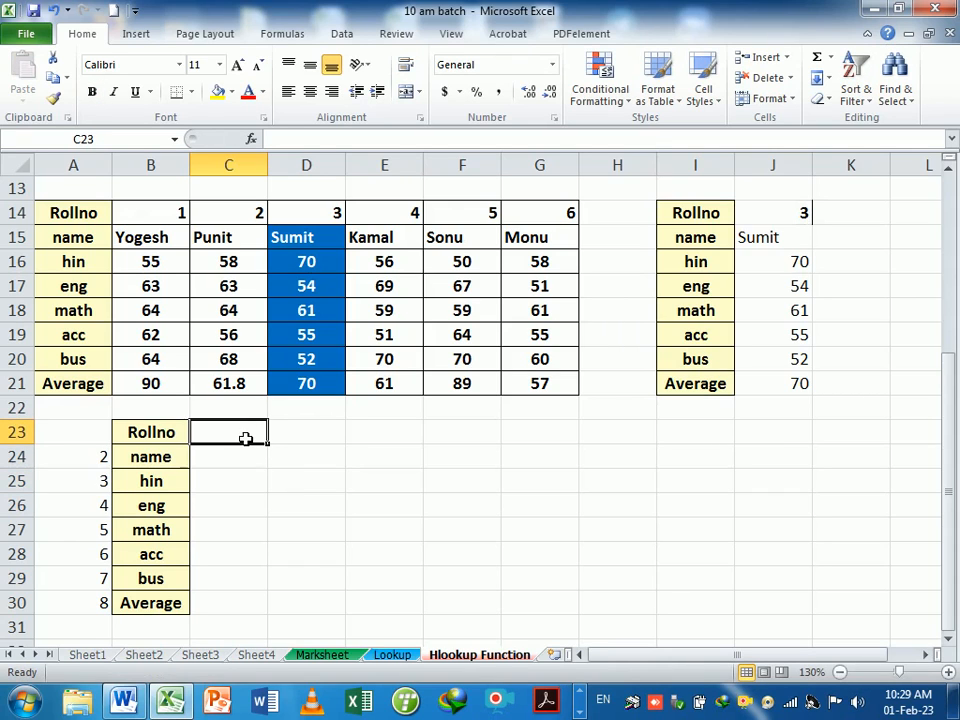
# Try linking C23 to the first block's roll number with =J14, and remove the formula.
pyautogui.write('=')
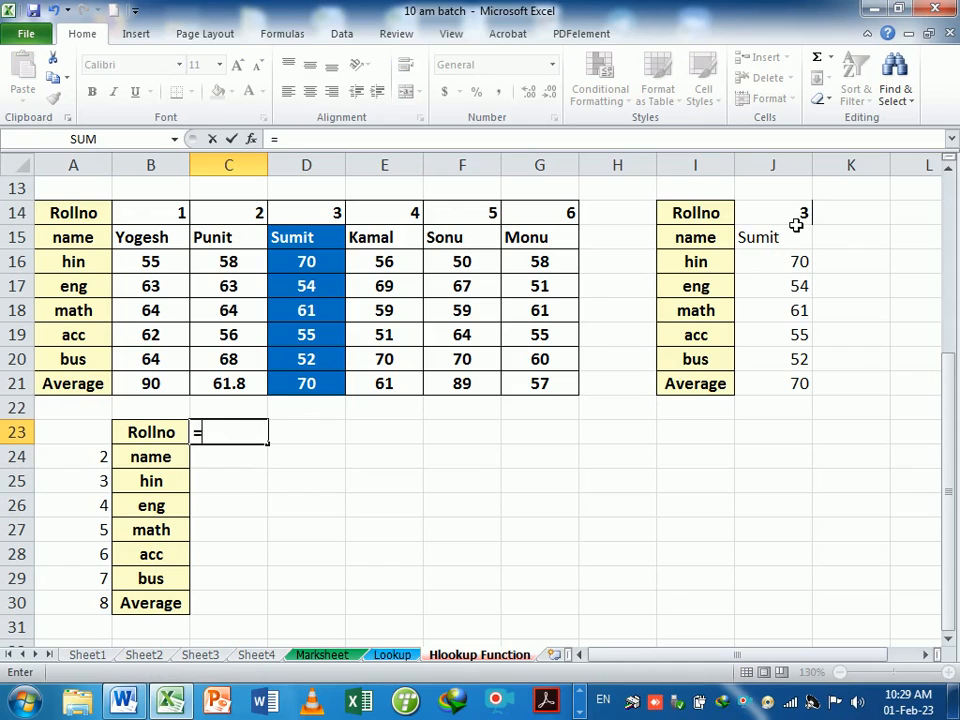
pyautogui.click(795, 217)
pyautogui.press('Return')
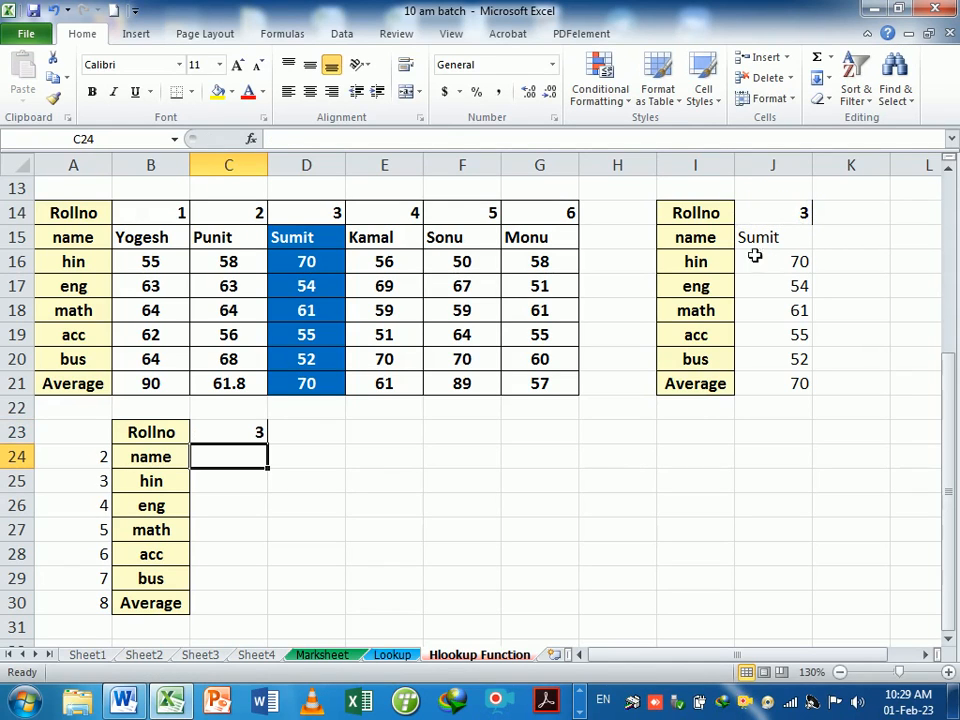
pyautogui.click(264, 439)
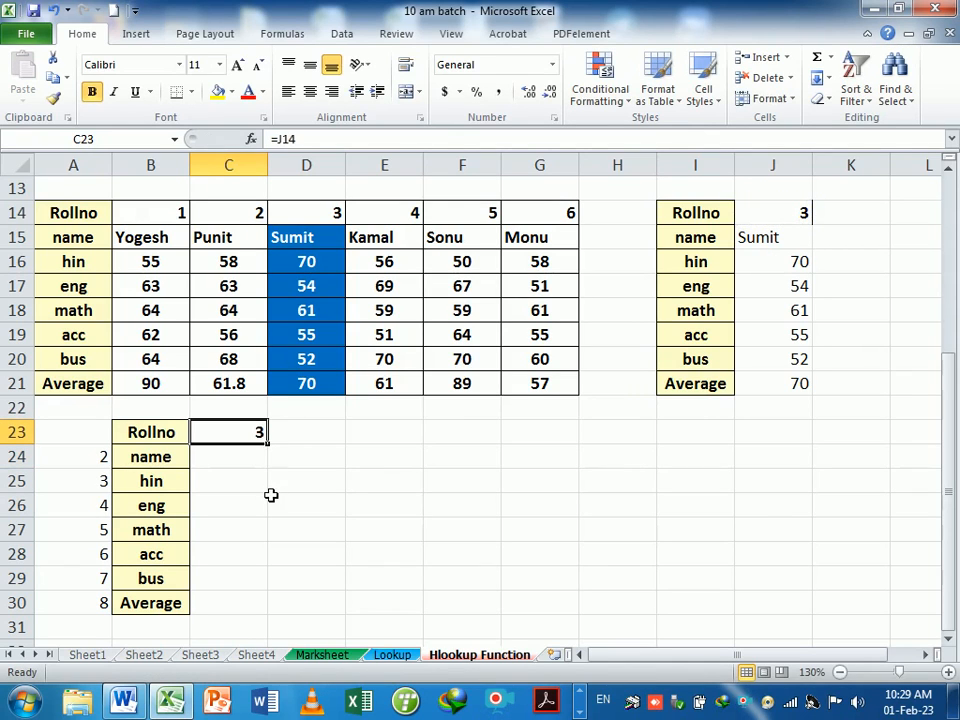
pyautogui.press('Delete')
# Copy the roll number cell J14 into C23 of the second lookup block.
pyautogui.click(797, 214)
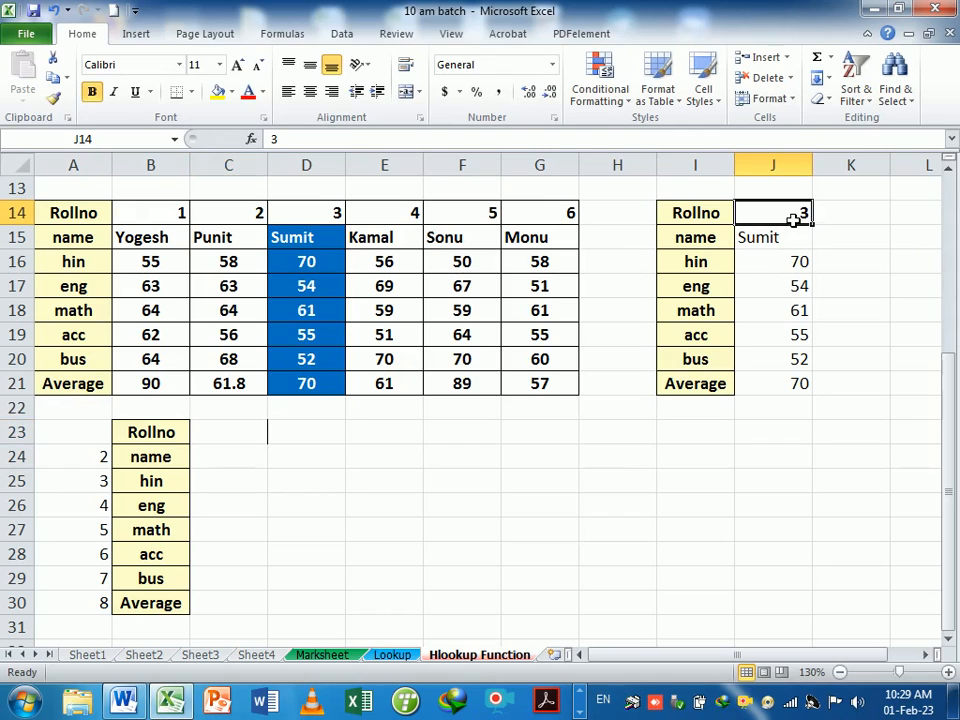
pyautogui.hotkey('ctrl', 'c')
pyautogui.click(229, 437)
pyautogui.hotkey('ctrl', 'v')
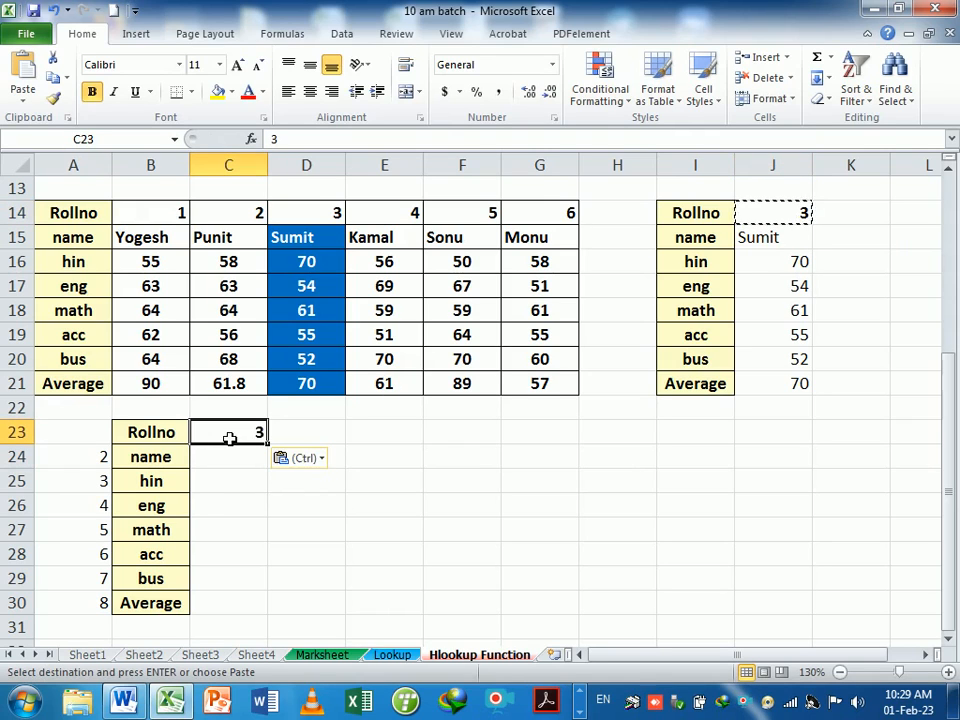
# Enter =HLOOKUP(C23,A14:G21,A24,0) in C24 to retrieve the student's name using the row index in A24.
pyautogui.click(247, 481)
pyautogui.click(252, 455)
pyautogui.write('=')
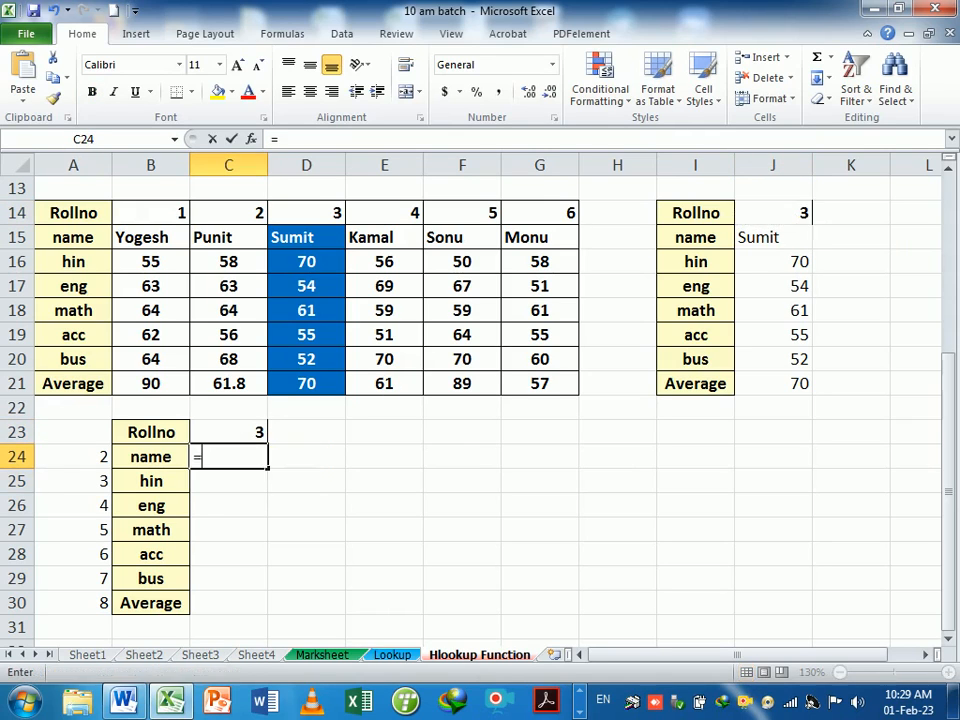
pyautogui.write('hl')
pyautogui.press('Tab')
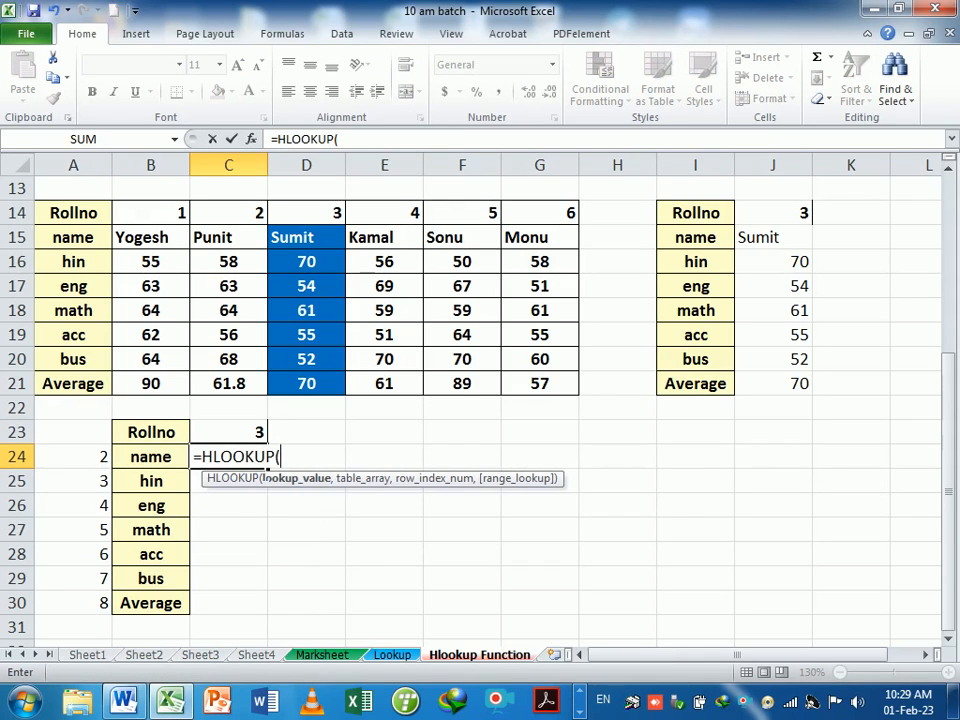
pyautogui.click(241, 434)
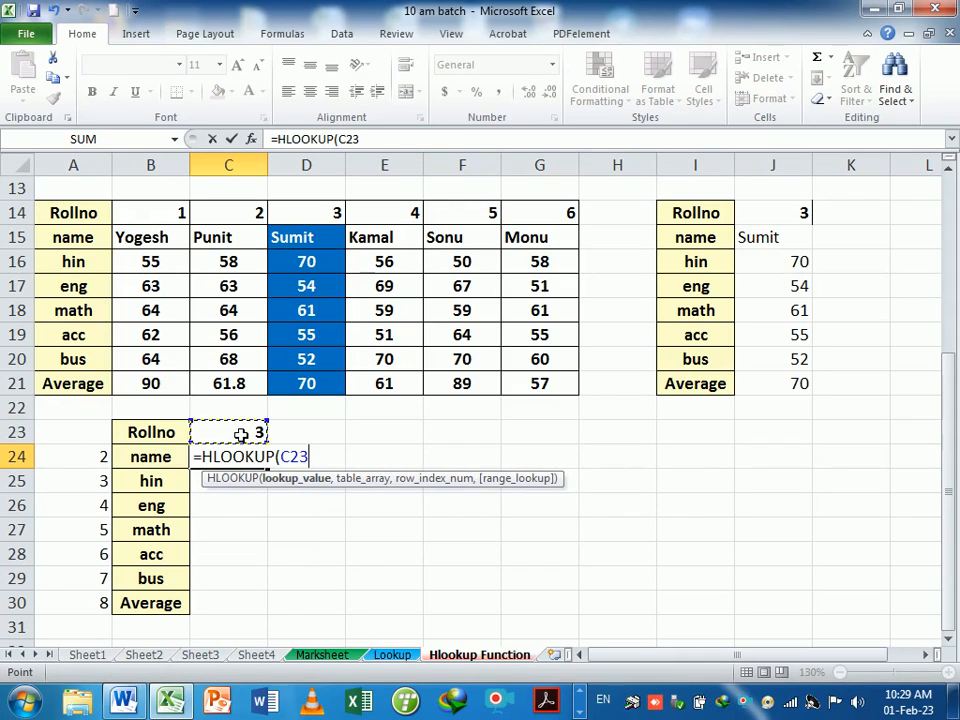
pyautogui.write(',')
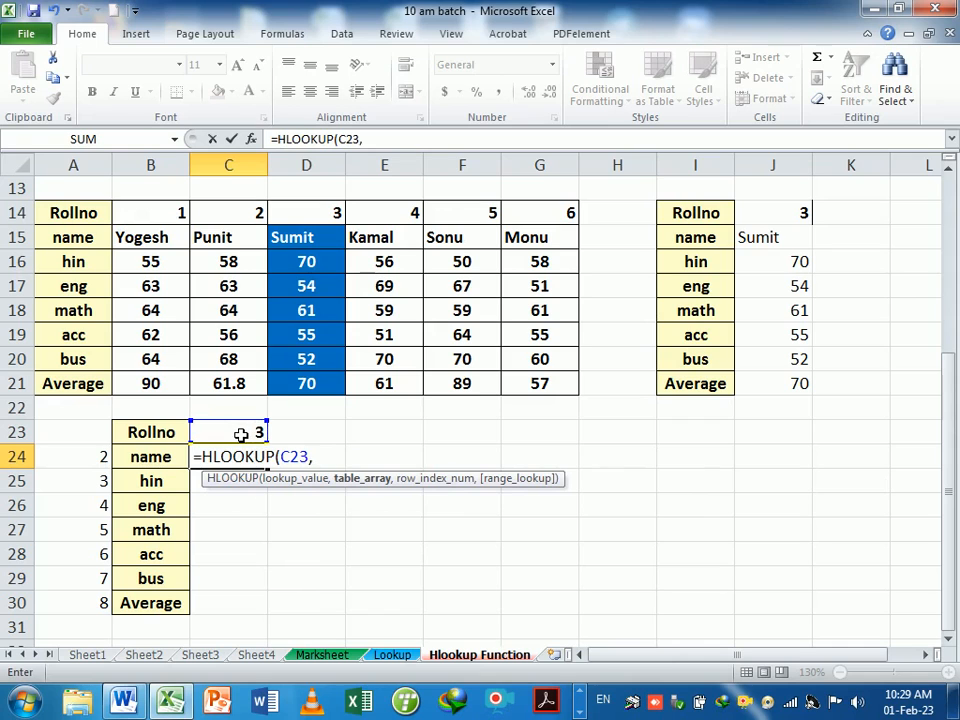
pyautogui.moveTo(85, 205); pyautogui.dragTo(553, 384)
pyautogui.write(',')
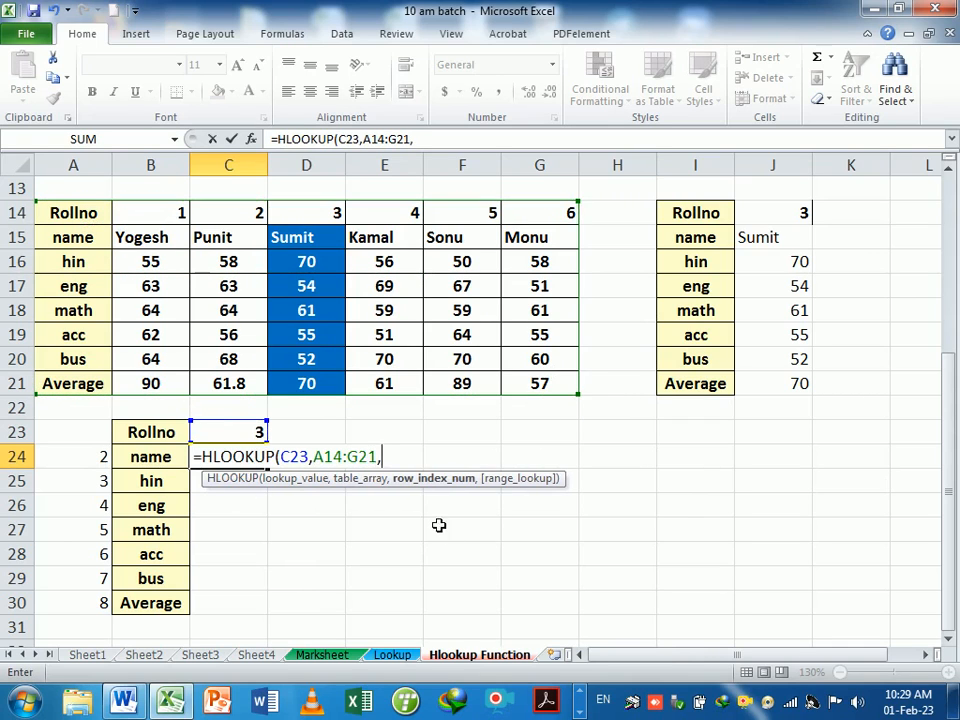
pyautogui.click(80, 463)
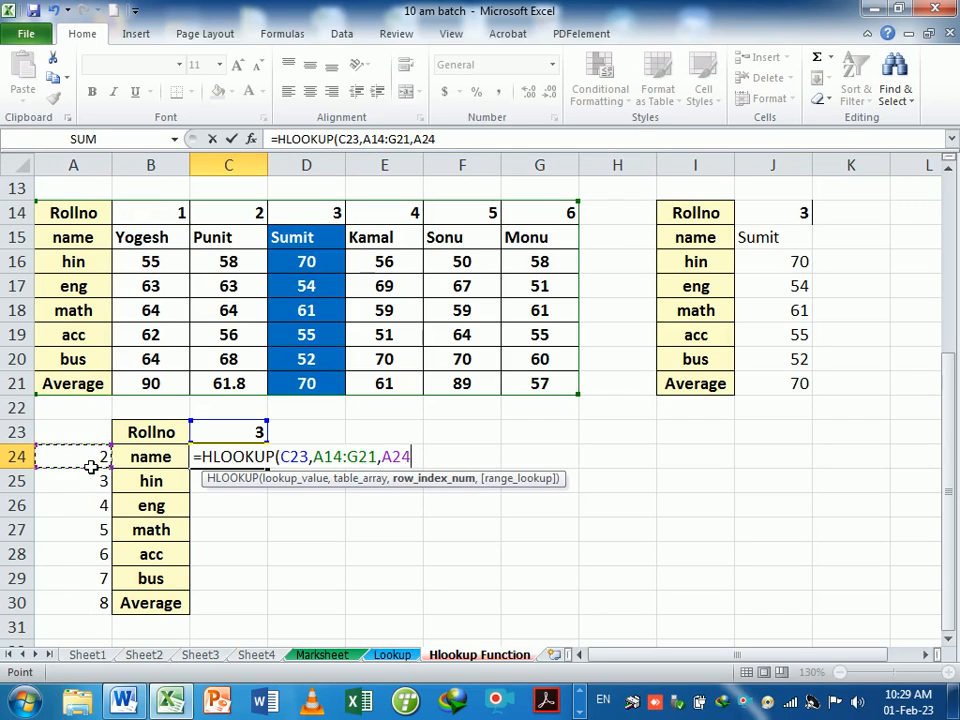
pyautogui.write(',')
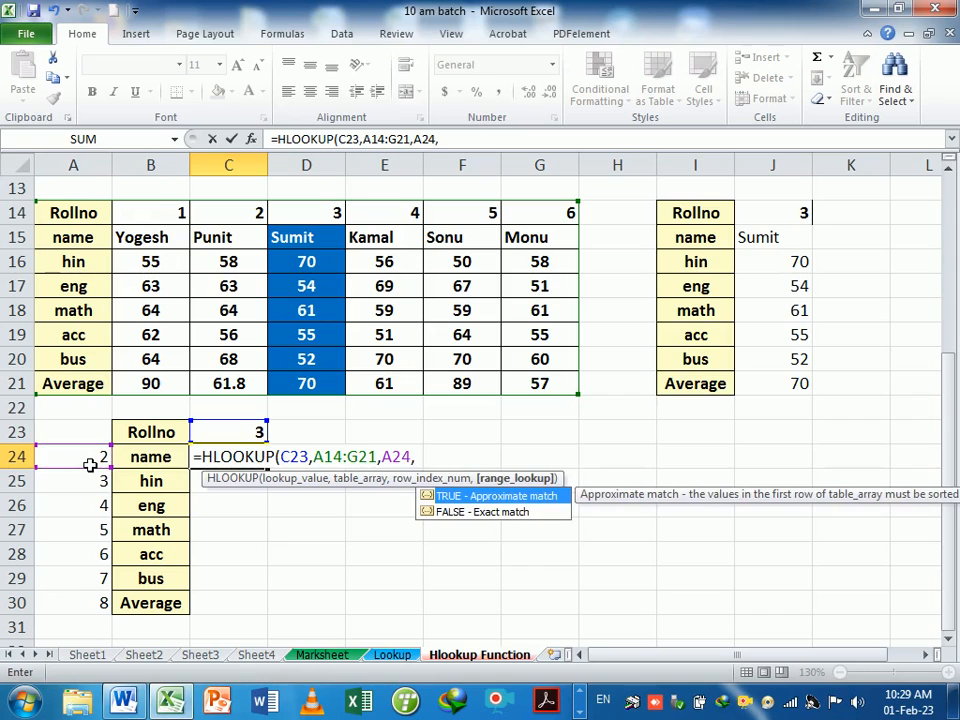
pyautogui.write('0')
pyautogui.press('Return')
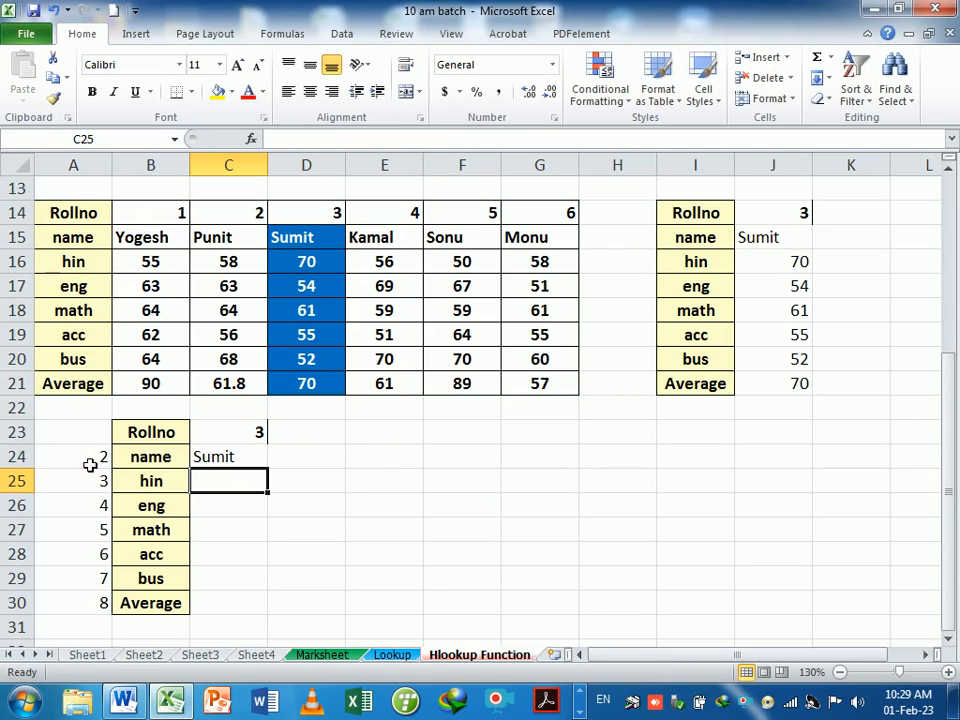
# Fill the HLOOKUP formula in C24 down through C30.
pyautogui.click(265, 464)
pyautogui.moveTo(268, 469); pyautogui.dragTo(268, 614)
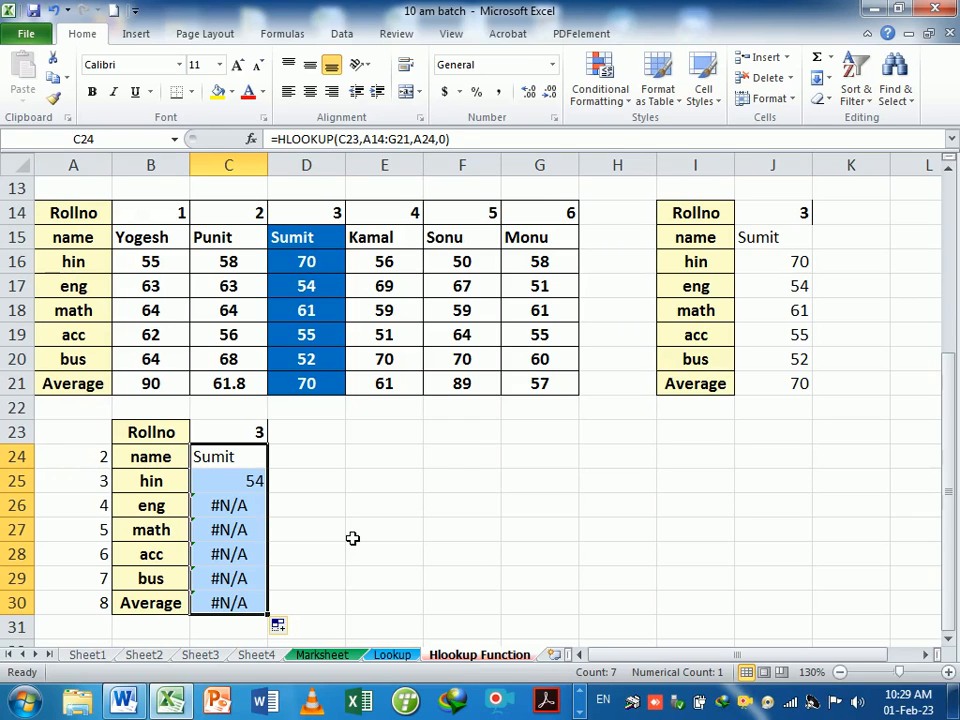
# Examine how the lookup value and table references shift in the filled HLOOKUP formulas from C24 down to C26.
pyautogui.press('F2')
pyautogui.press('Return')
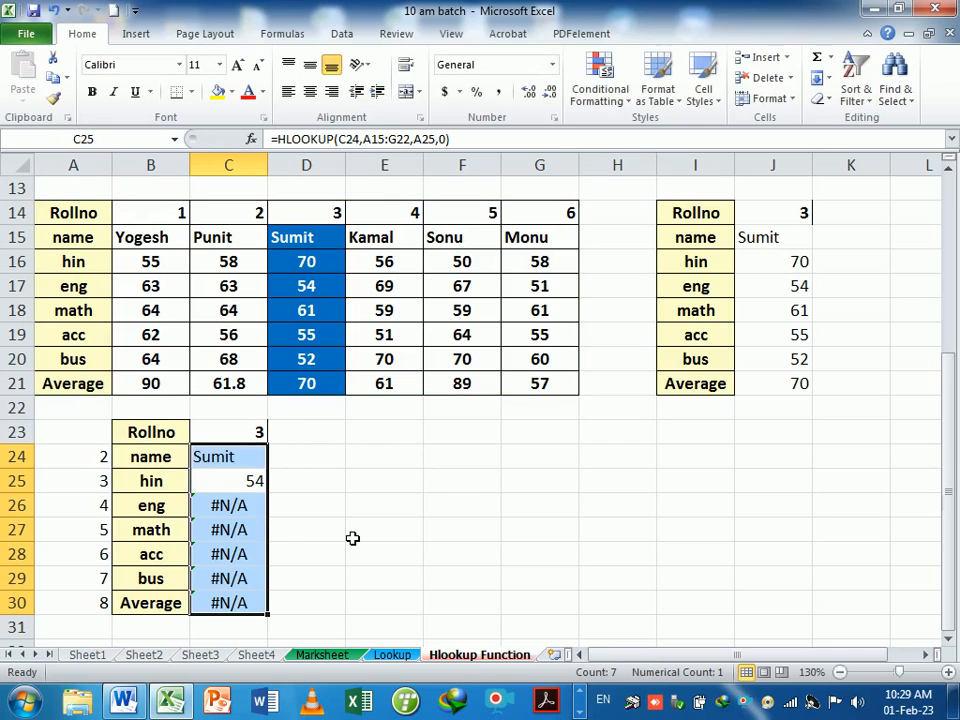
pyautogui.press('F2')
pyautogui.press('F1')
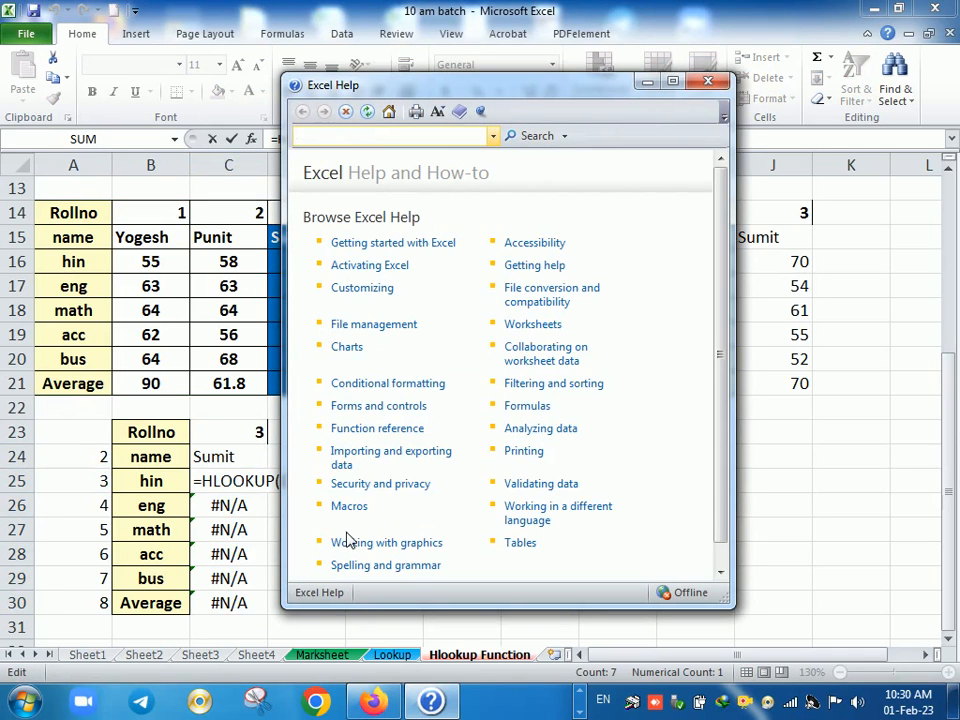
pyautogui.click(708, 81)
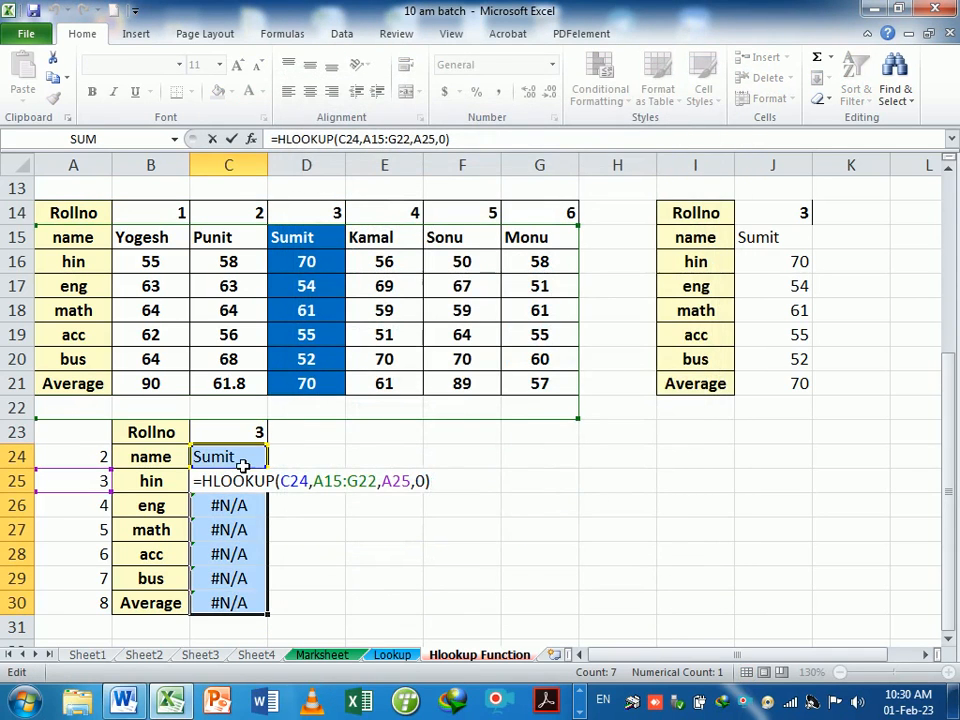
pyautogui.click(243, 460)
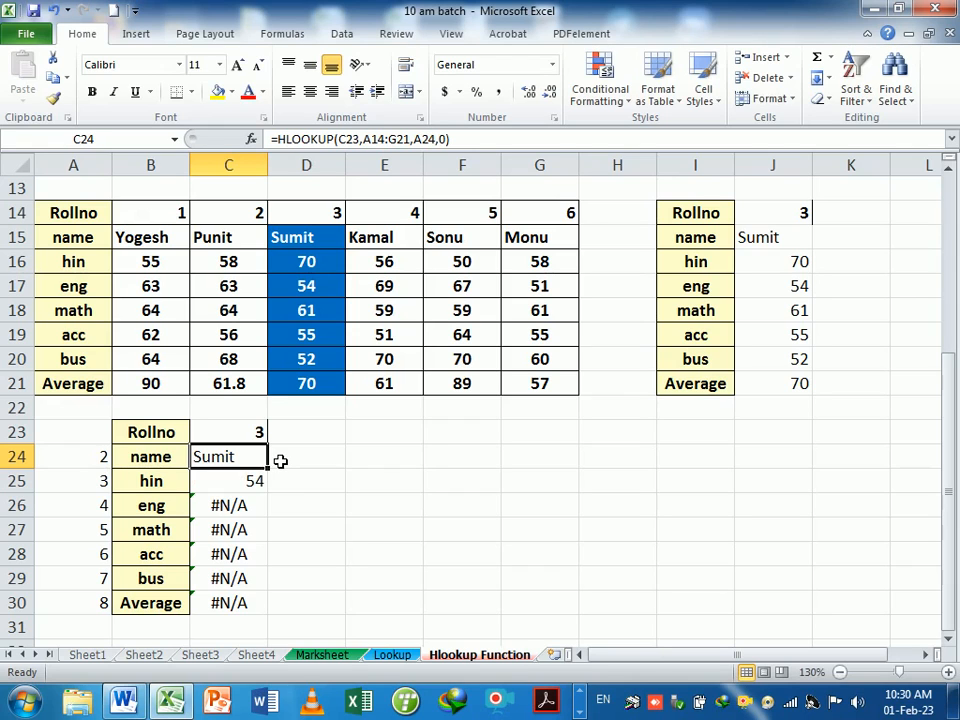
pyautogui.press('F2')
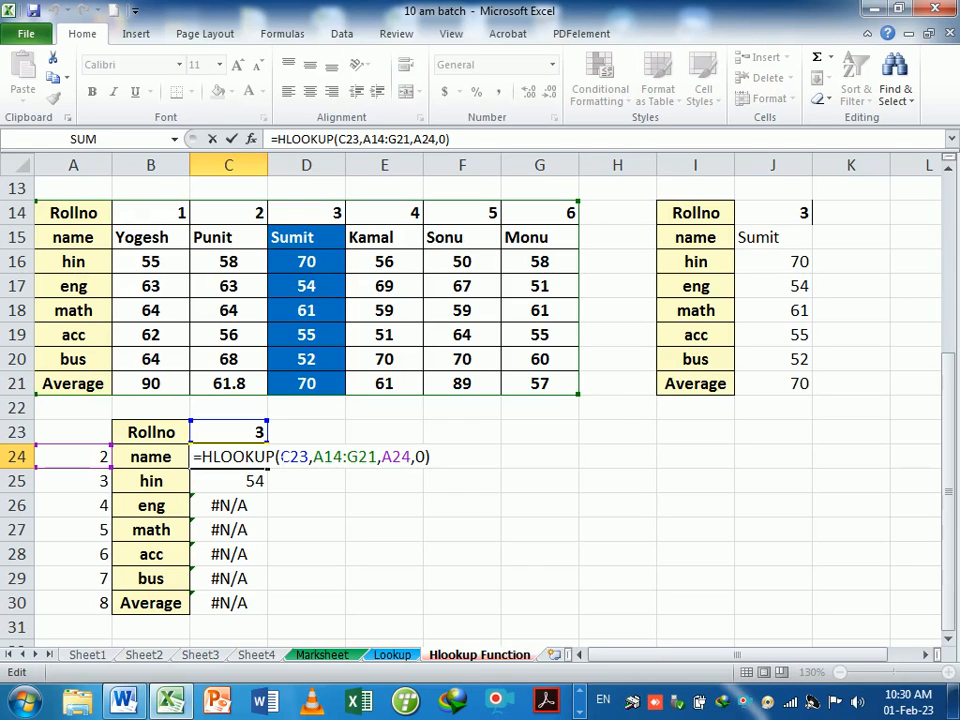
pyautogui.press('Return')
pyautogui.press('F2')
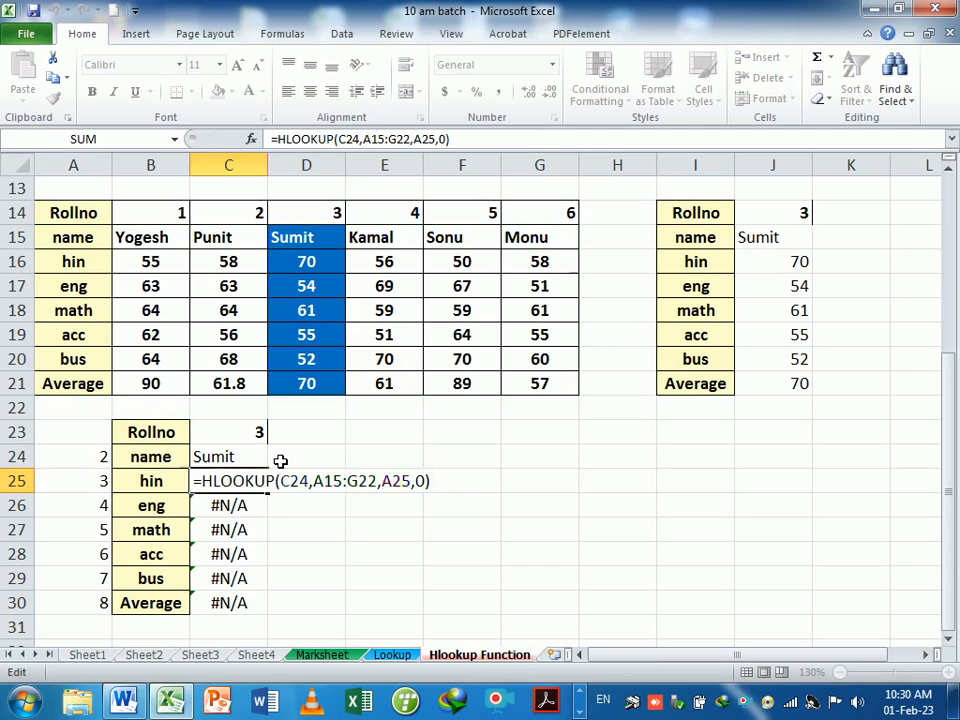
pyautogui.press('Return')
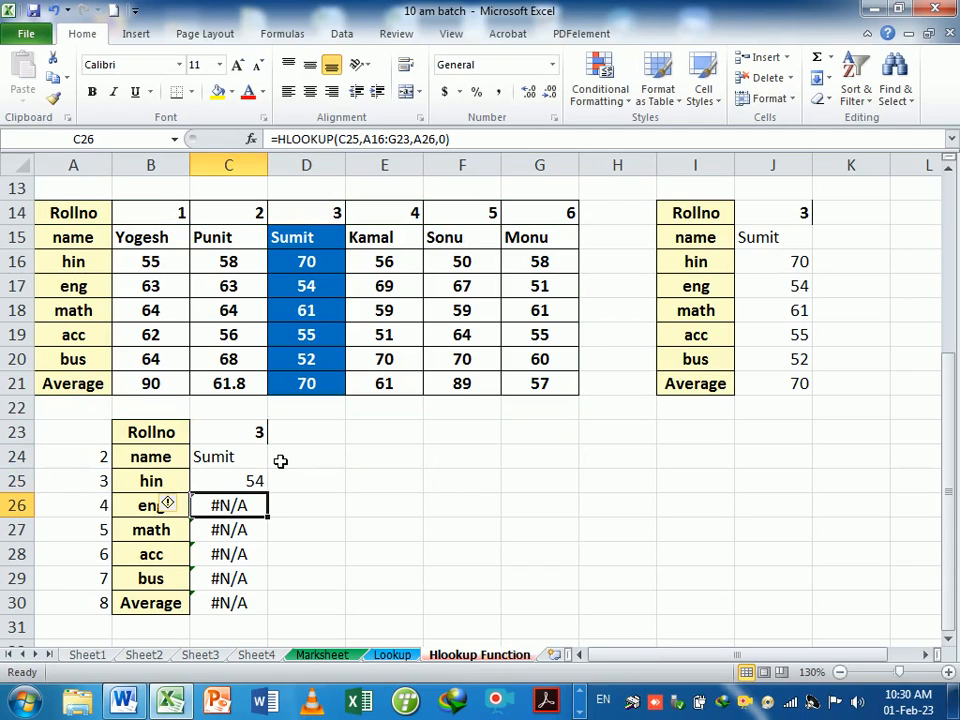
pyautogui.press('F2')
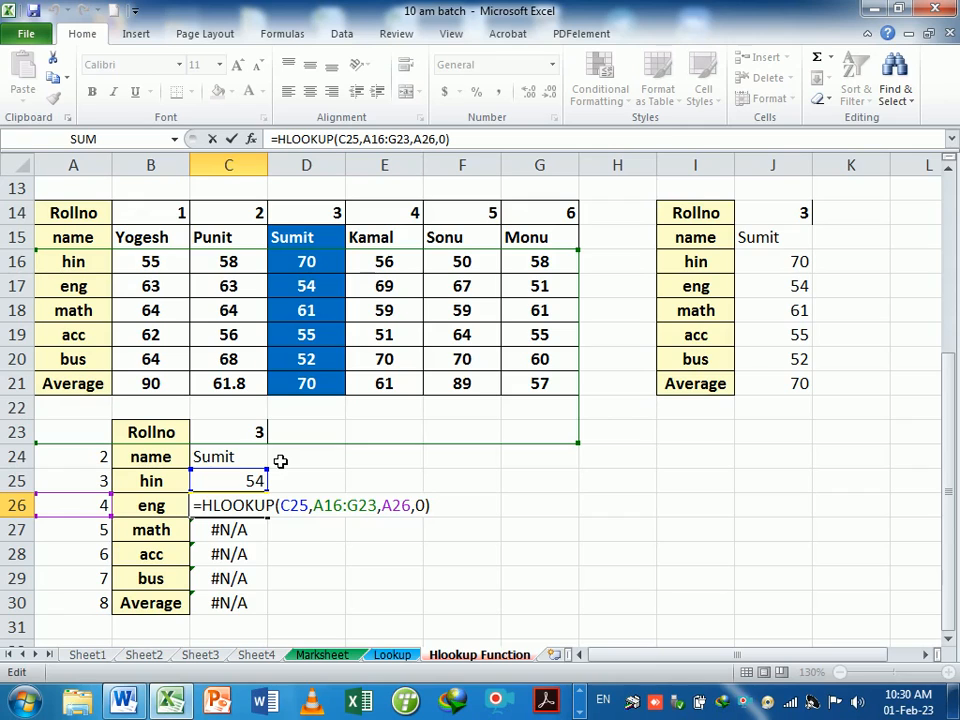
pyautogui.press('Return')
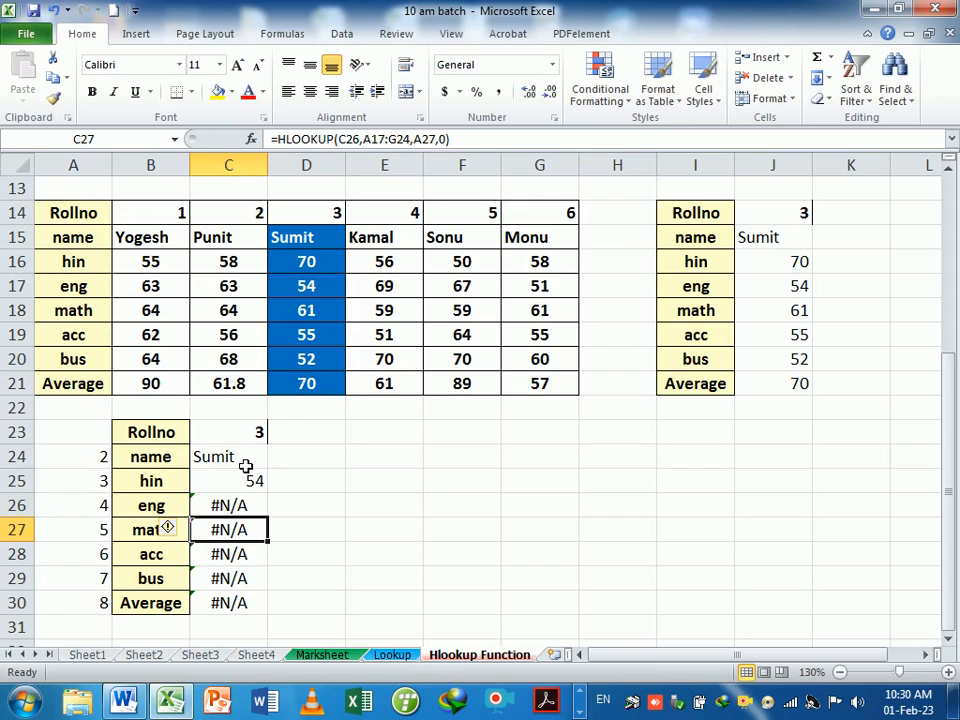
pyautogui.moveTo(246, 466); pyautogui.dragTo(243, 598)
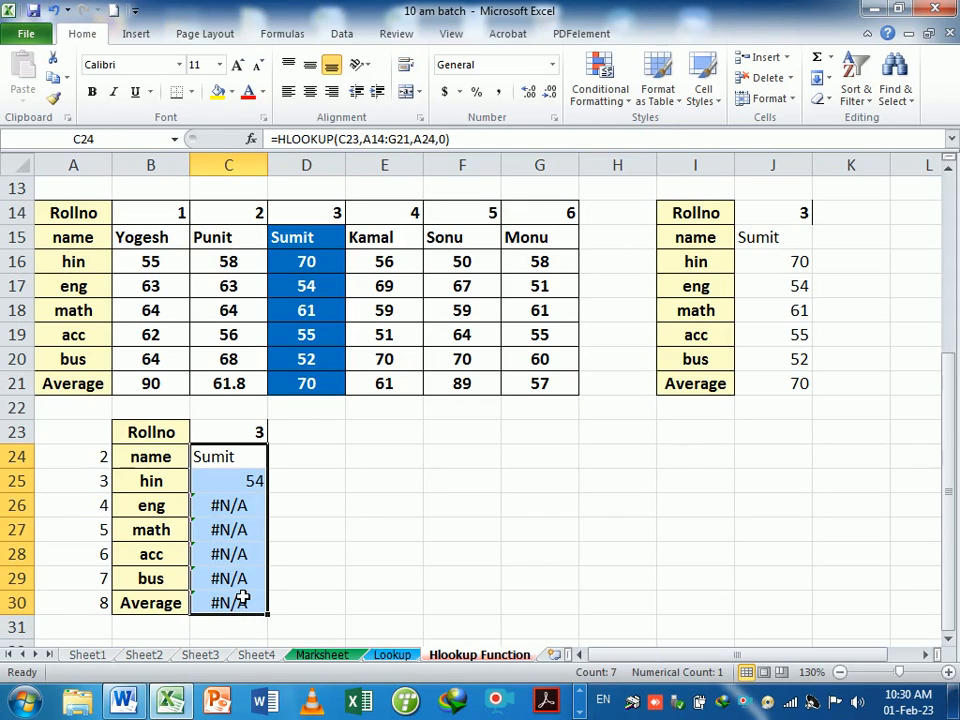
pyautogui.press('F2')
pyautogui.press('Return')
pyautogui.press('F2')
pyautogui.press('Return')
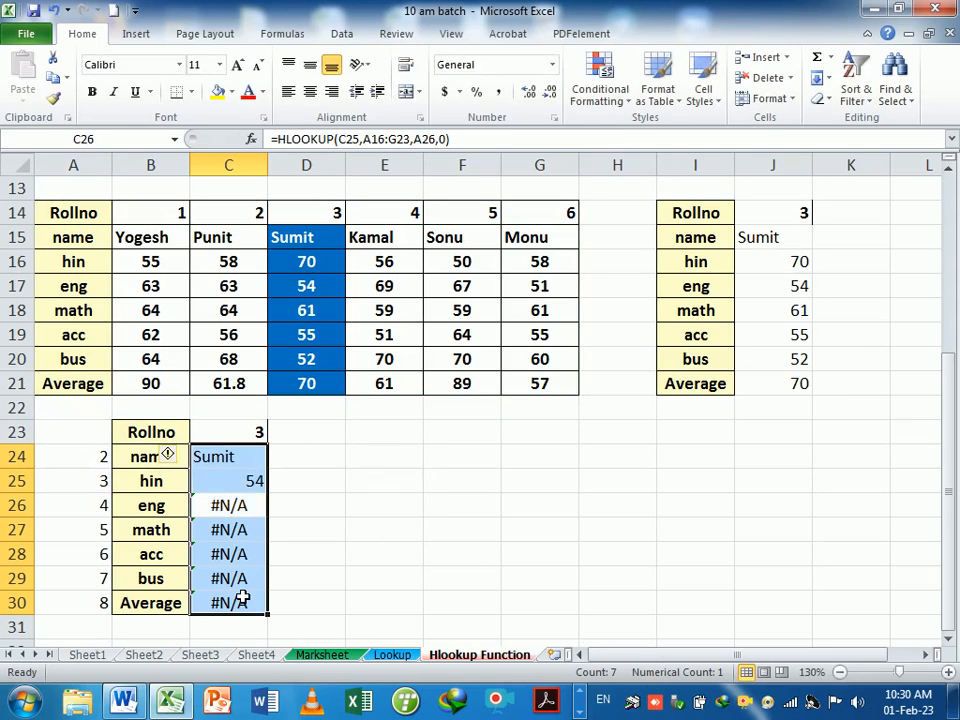
pyautogui.press('F2')
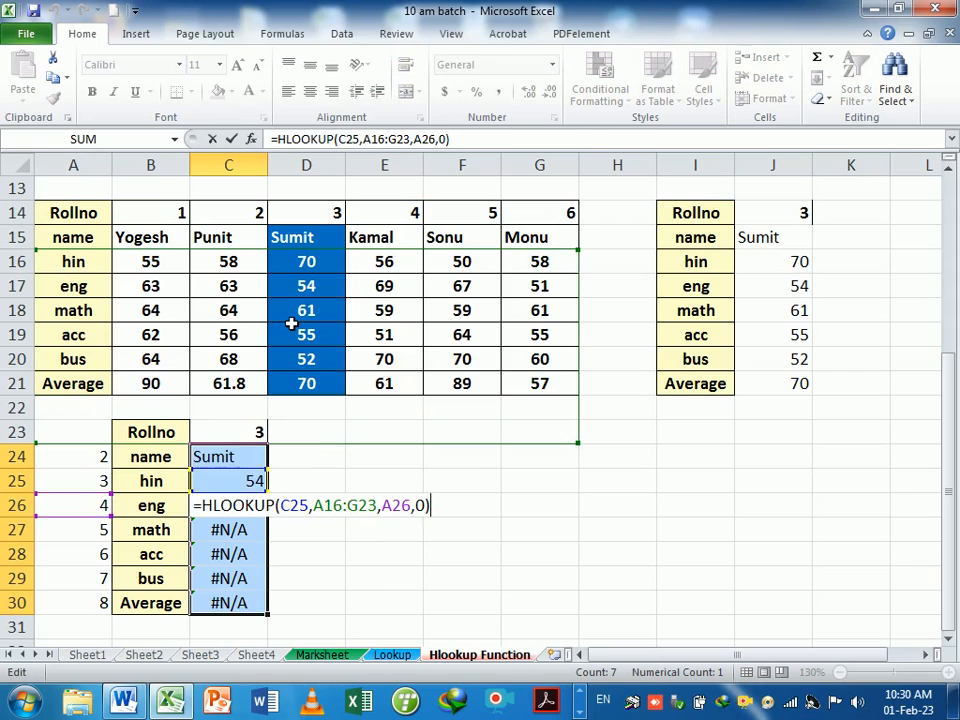
pyautogui.press('Return')
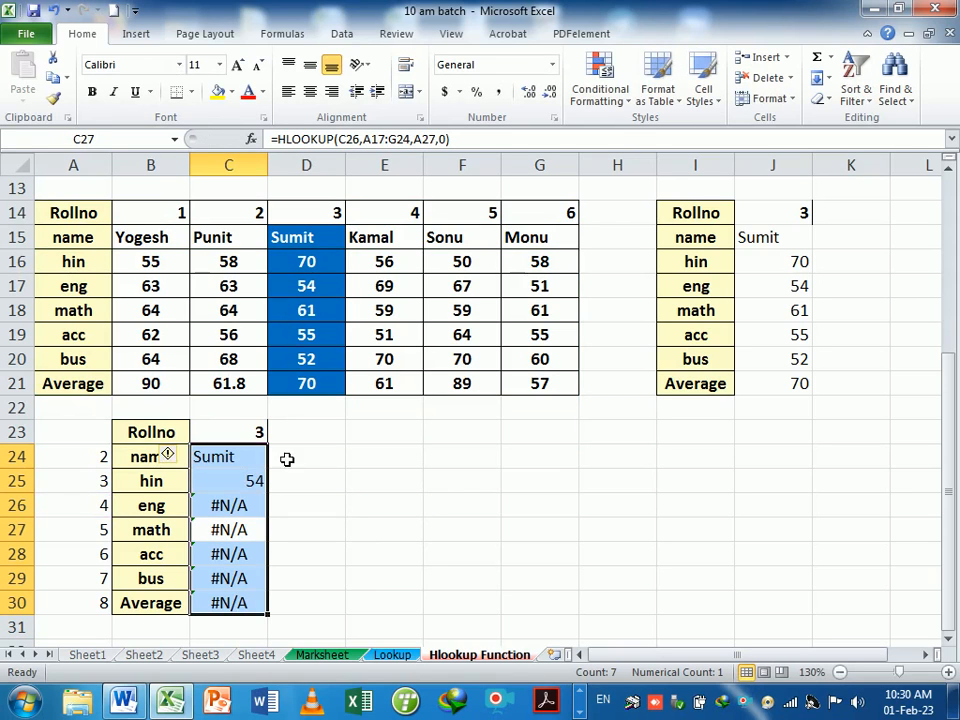
# Make the C23 and A14:G21 references absolute in C24's HLOOKUP formula, and fill it down through C30.
pyautogui.doubleClick(218, 460)
pyautogui.moveTo(290, 456); pyautogui.dragTo(367, 456)
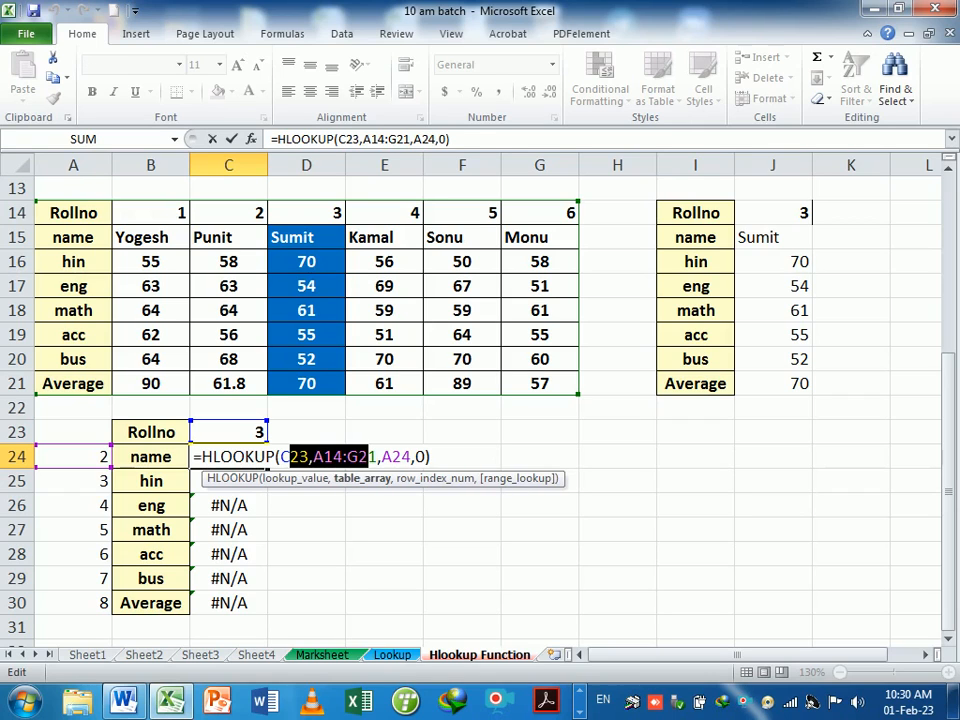
pyautogui.press('F4')
pyautogui.press('Return')
pyautogui.click(258, 464)
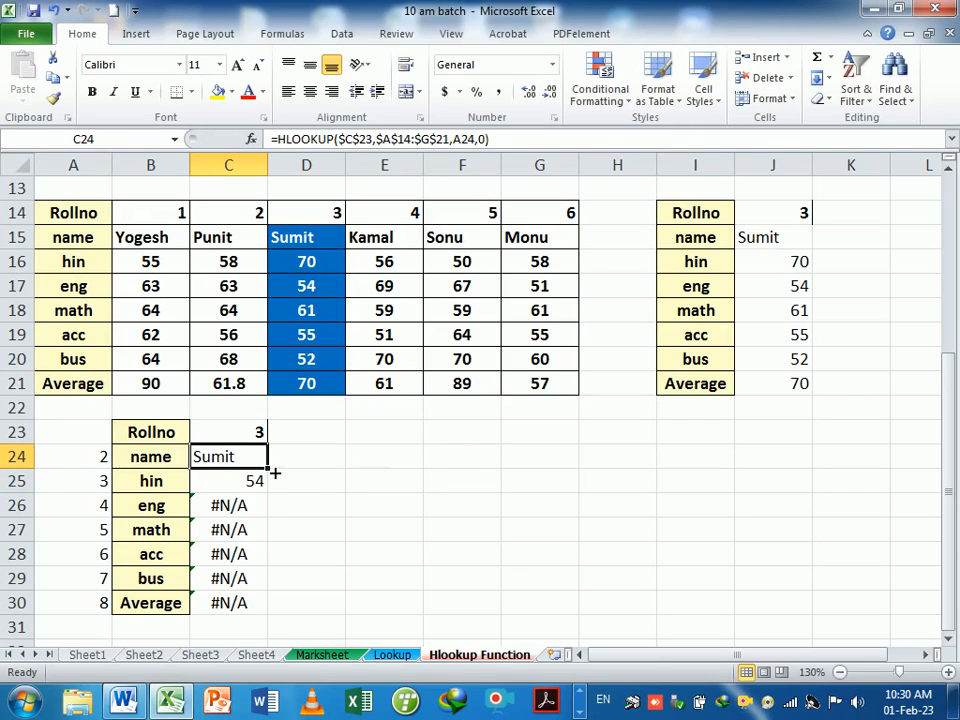
pyautogui.moveTo(268, 468); pyautogui.dragTo(255, 630)
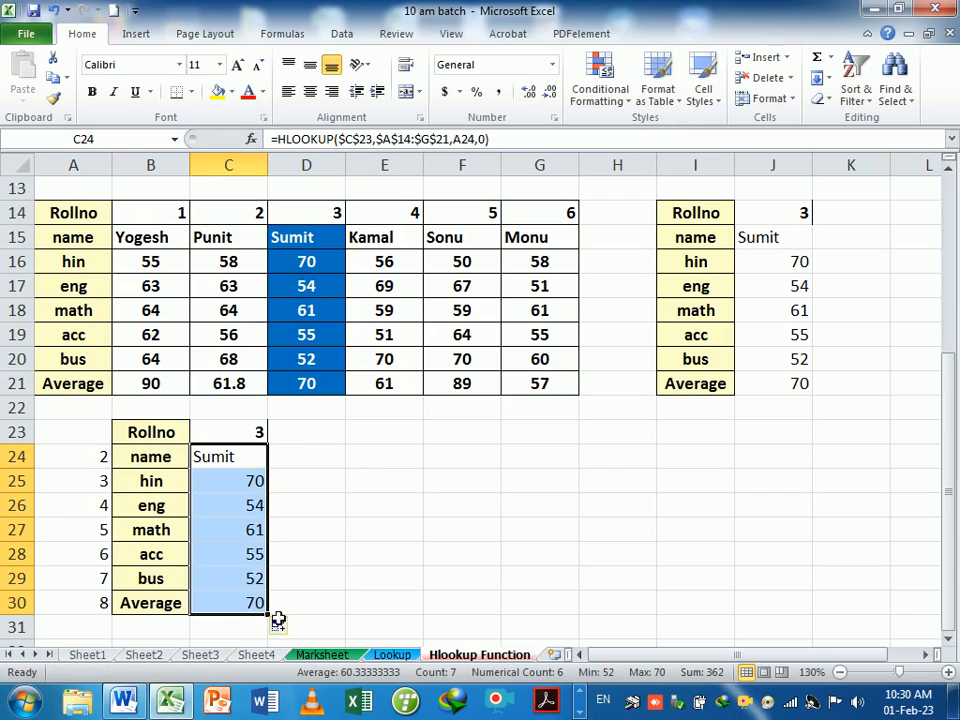
# Set the roll number in C23 to 6 and compare the second block's results with G15:G21.
pyautogui.click(247, 441)
pyautogui.write('6')
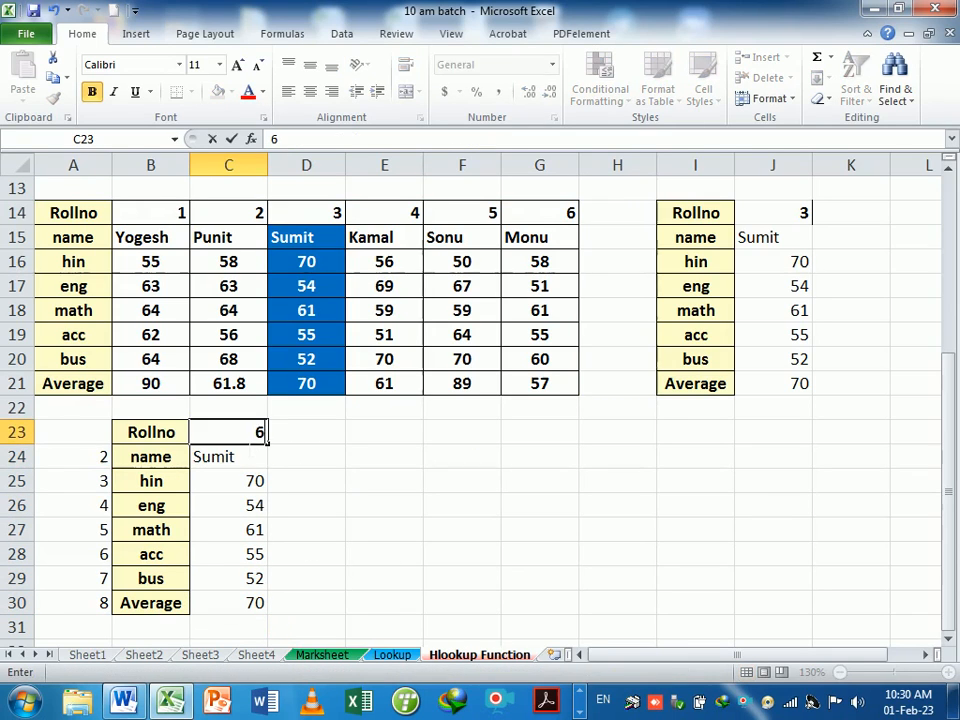
pyautogui.press('Return')
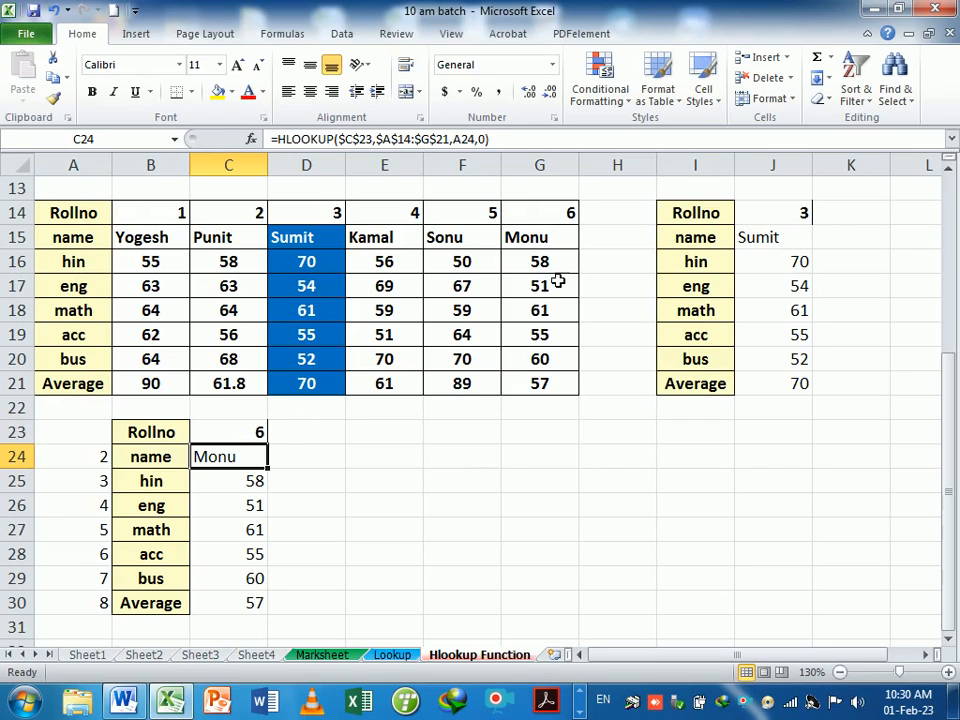
pyautogui.moveTo(546, 240); pyautogui.dragTo(546, 386)
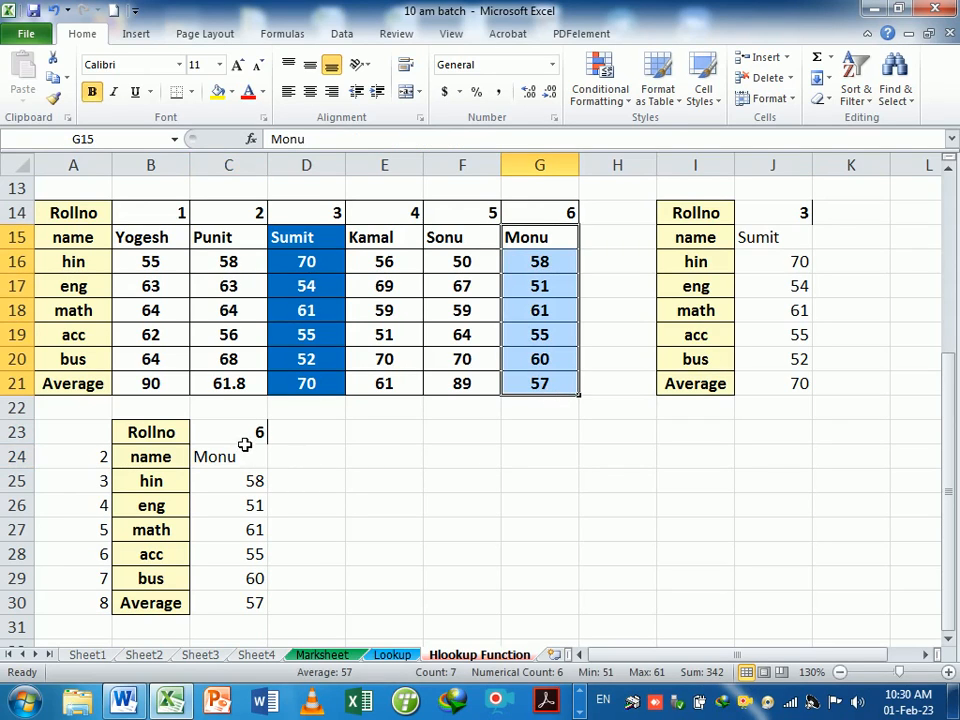
pyautogui.keyDown('ctrl'); pyautogui.moveTo(242, 436); pyautogui.dragTo(242, 602); pyautogui.keyUp('ctrl')
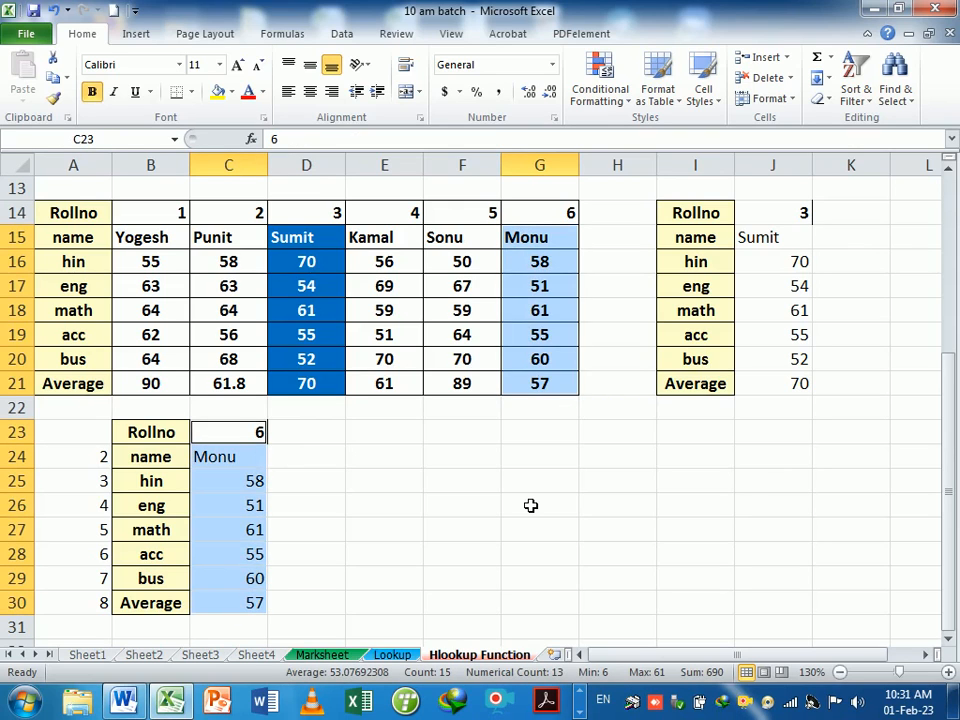
pyautogui.click(530, 506)
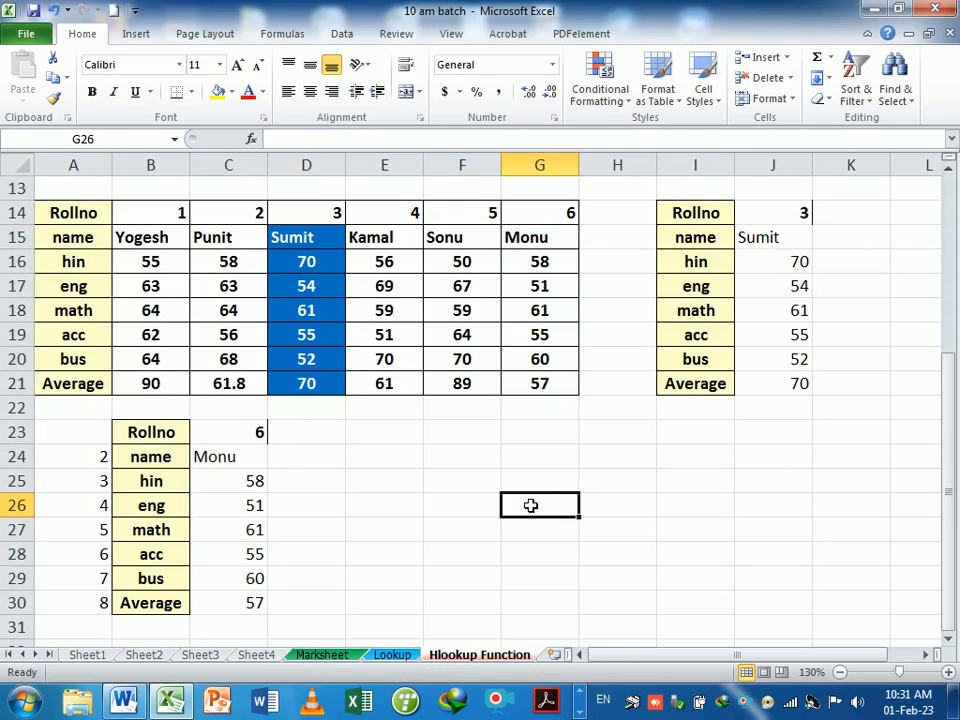
# Copy the roll number from J14 over the one in C23.
pyautogui.click(788, 216)
pyautogui.hotkey('ctrl', 'c')
pyautogui.click(226, 437)
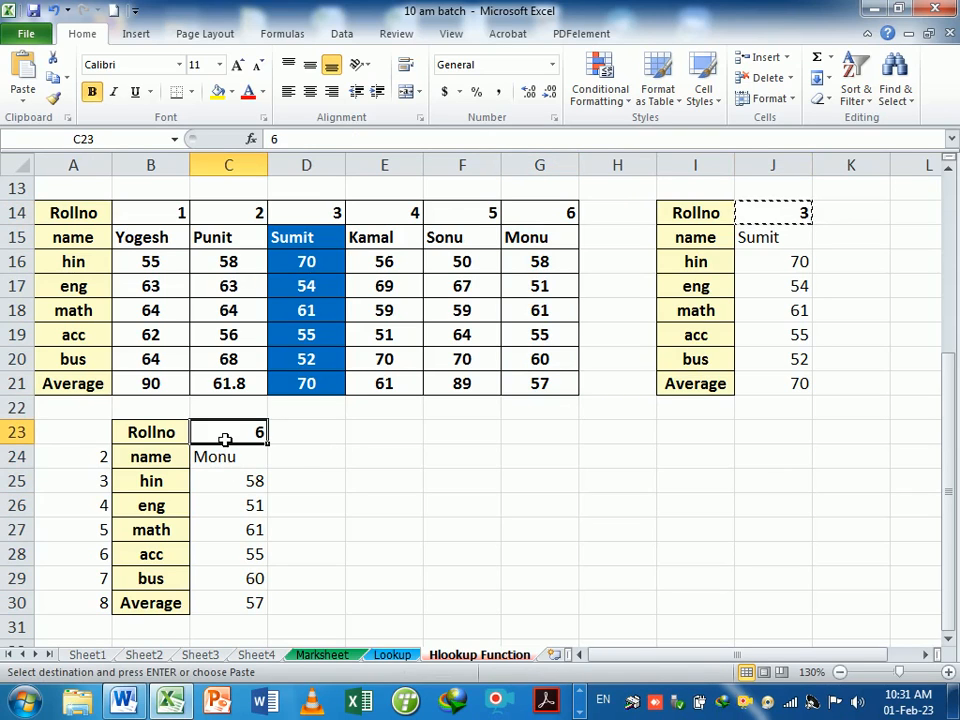
pyautogui.hotkey('ctrl', 'v')
pyautogui.click(381, 482)
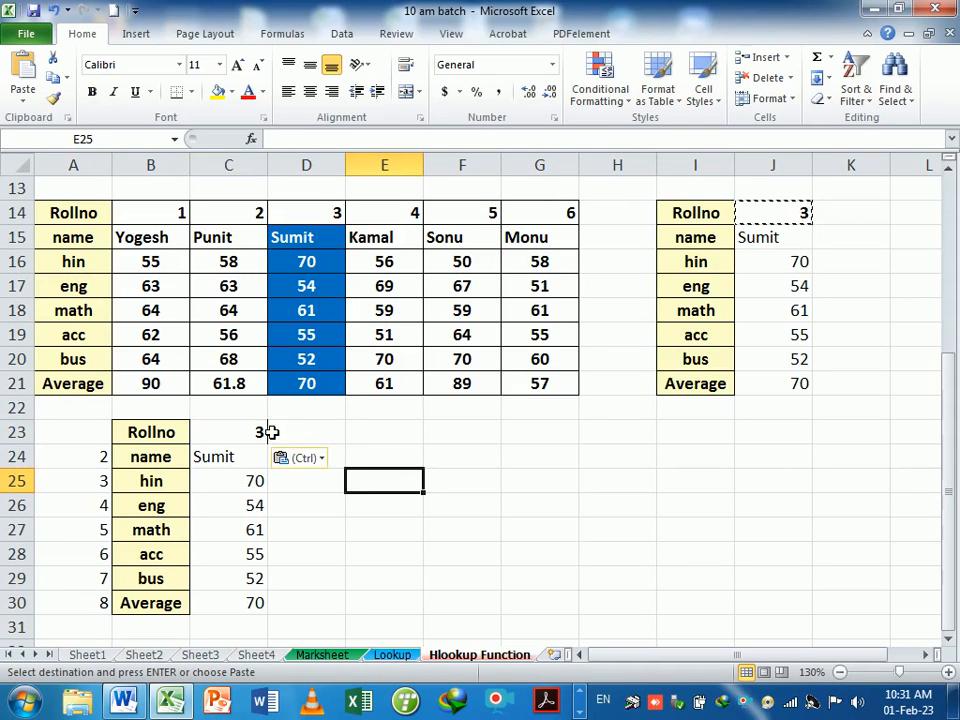
pyautogui.click(510, 505)
# Replace the roll number in C23 with the formula =J14 to link it to the first lookup block.
pyautogui.click(256, 432)
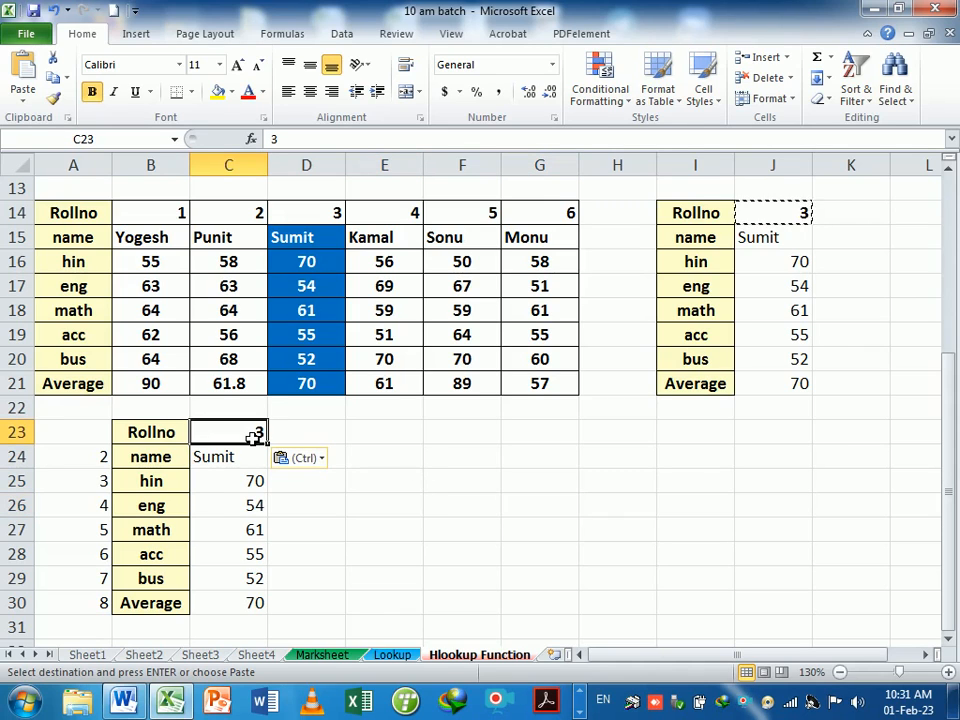
pyautogui.press('Delete')
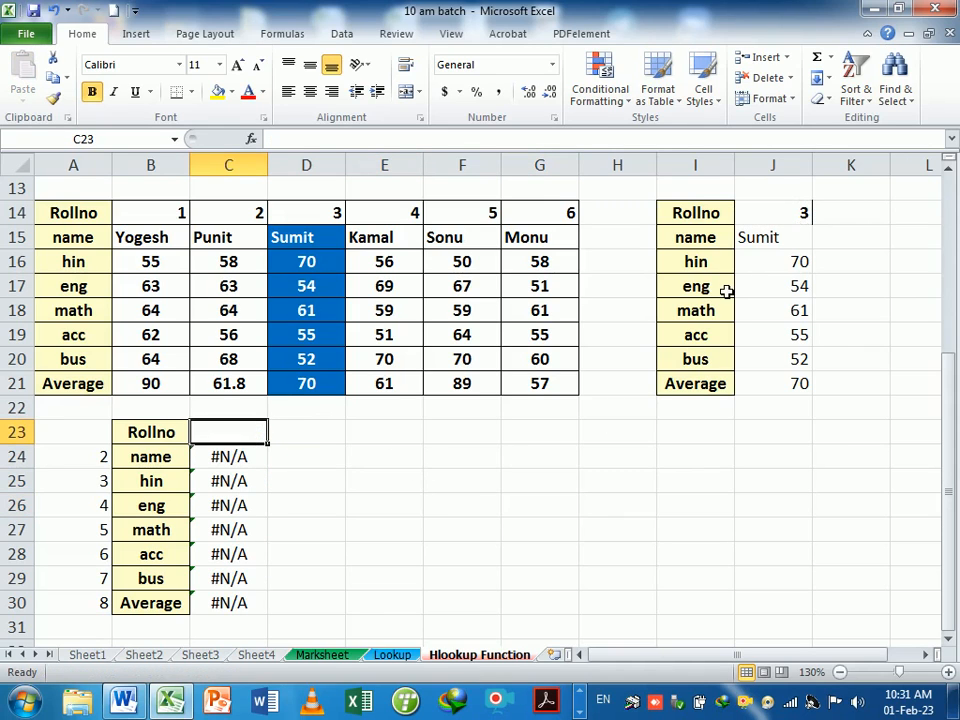
pyautogui.write('=')
pyautogui.click(740, 218)
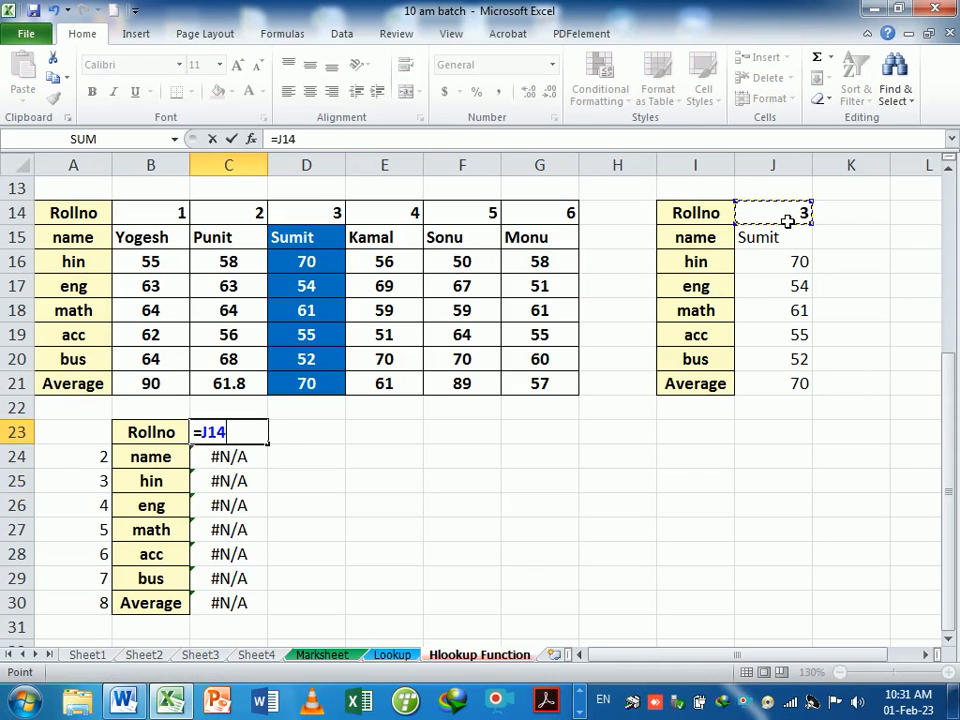
pyautogui.press('Return')
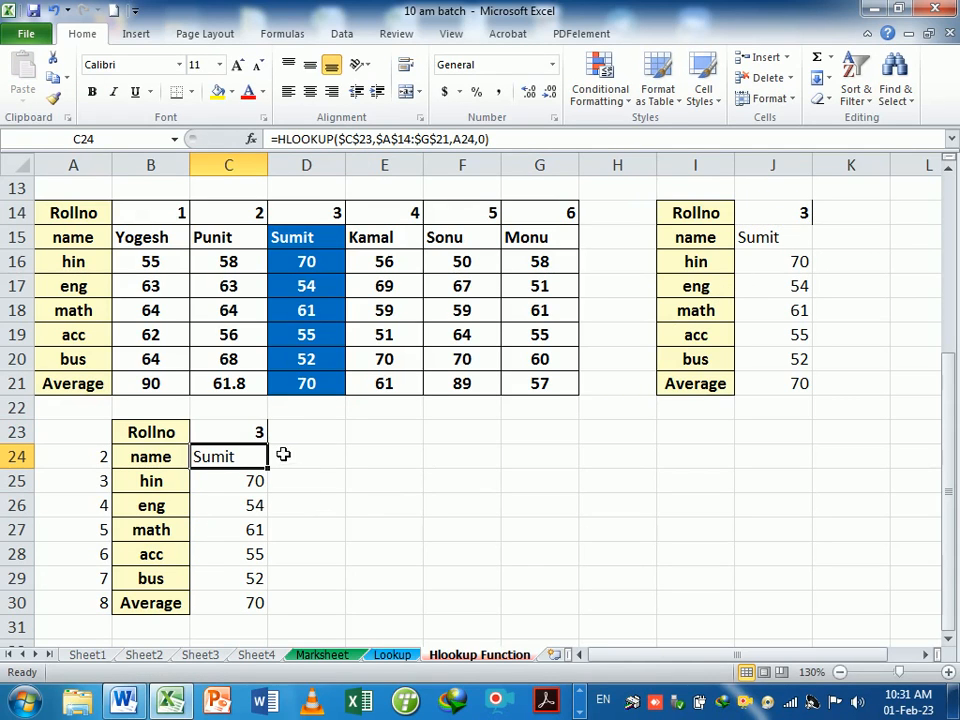
# Test the linked lookup blocks by setting the roll number in J14 to 6.
pyautogui.click(776, 212)
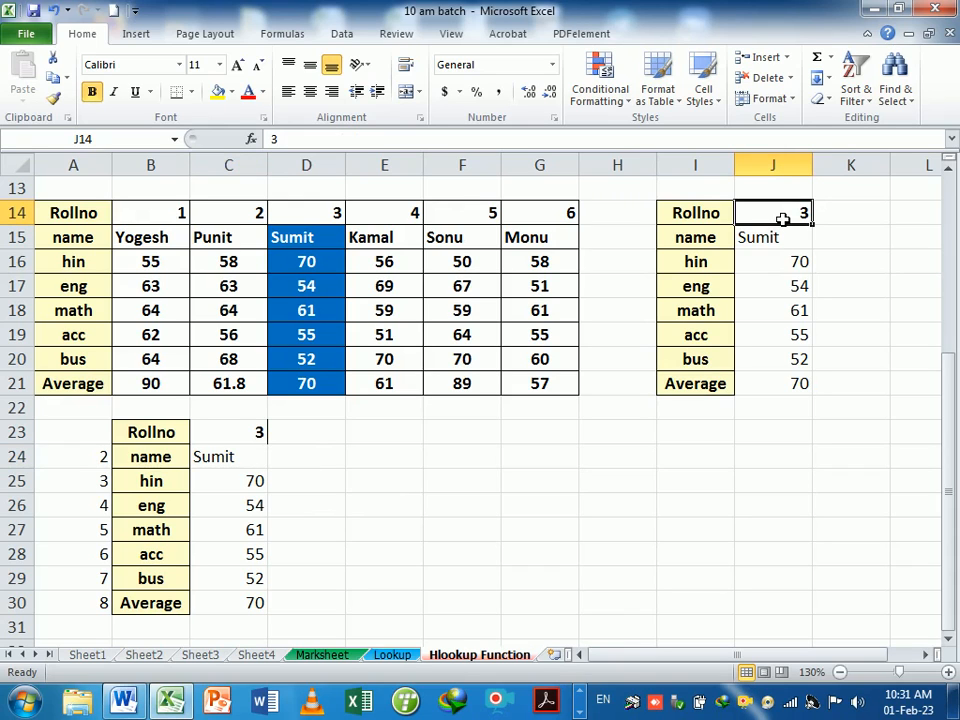
pyautogui.write('6')
pyautogui.press('Return')
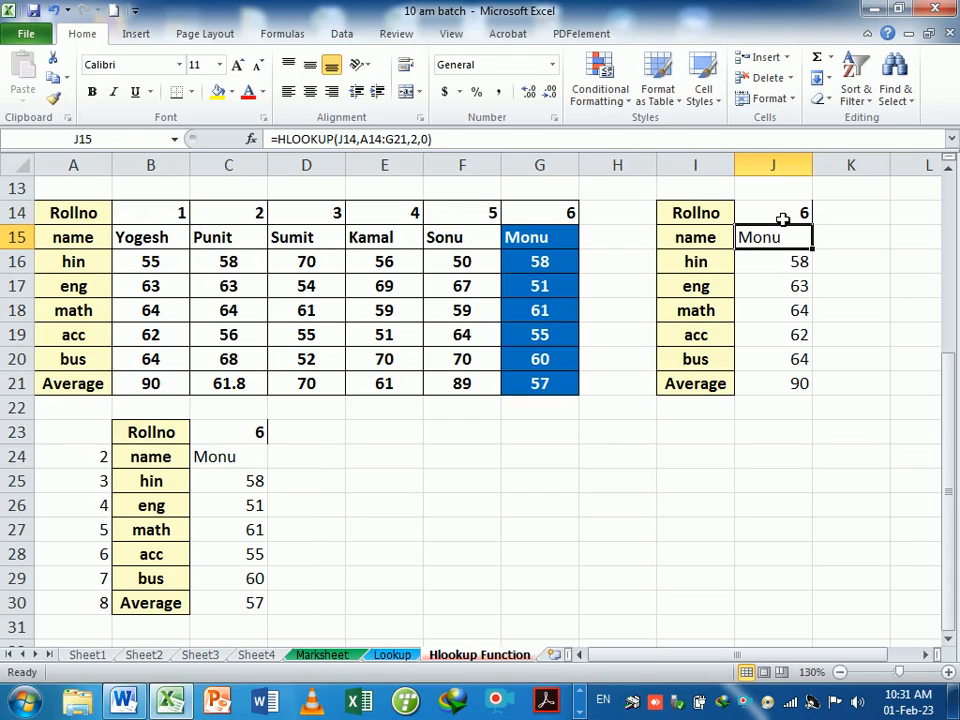
# Set the roll number in J14 to 4 and compare the results in C24:C30 with those in J15:J21.
pyautogui.click(783, 219)
pyautogui.write('4')
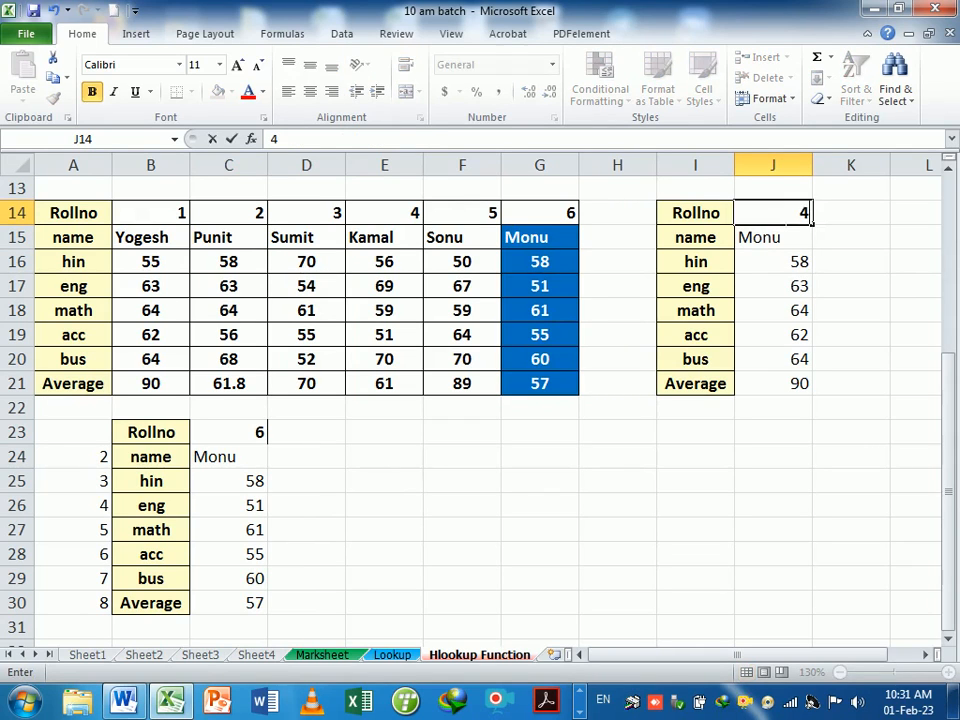
pyautogui.press('Return')
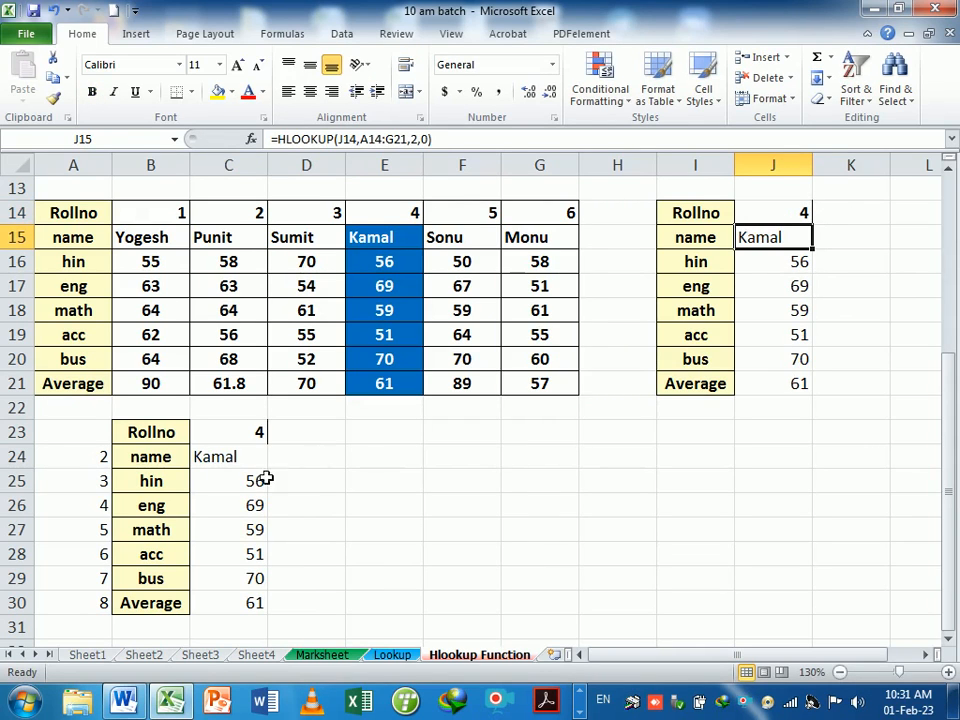
pyautogui.moveTo(249, 459); pyautogui.dragTo(250, 602)
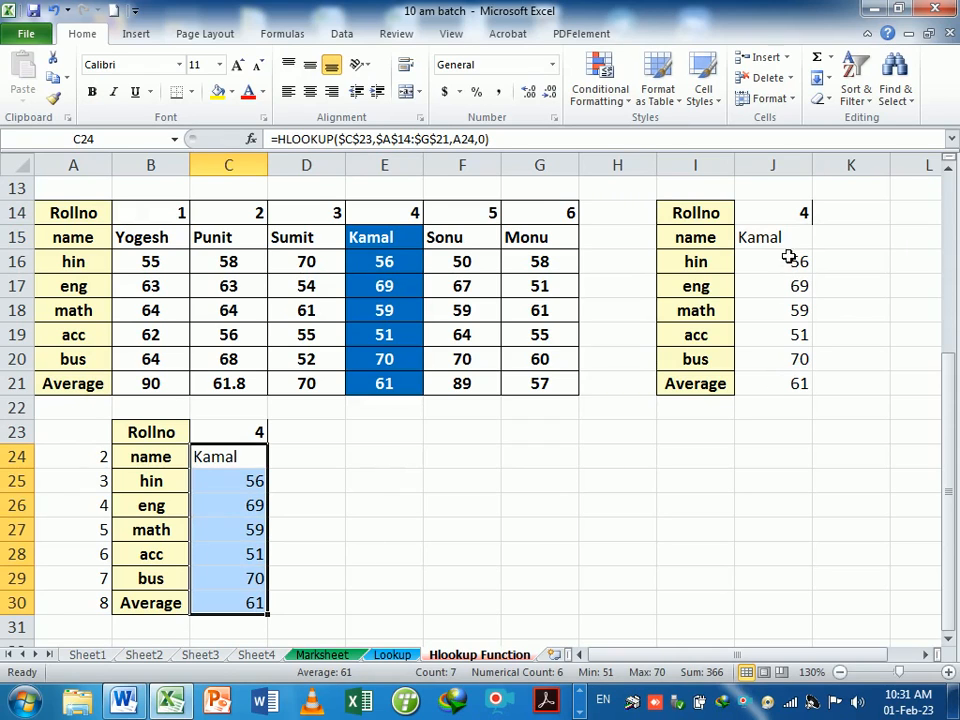
pyautogui.moveTo(788, 242); pyautogui.dragTo(793, 381)
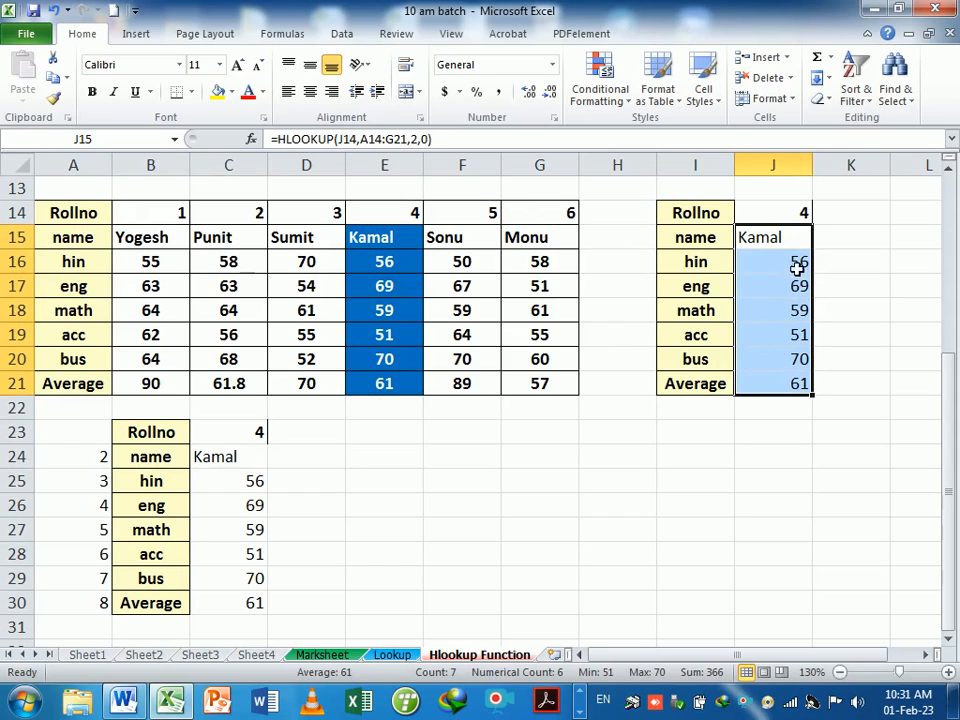
pyautogui.click(774, 242)
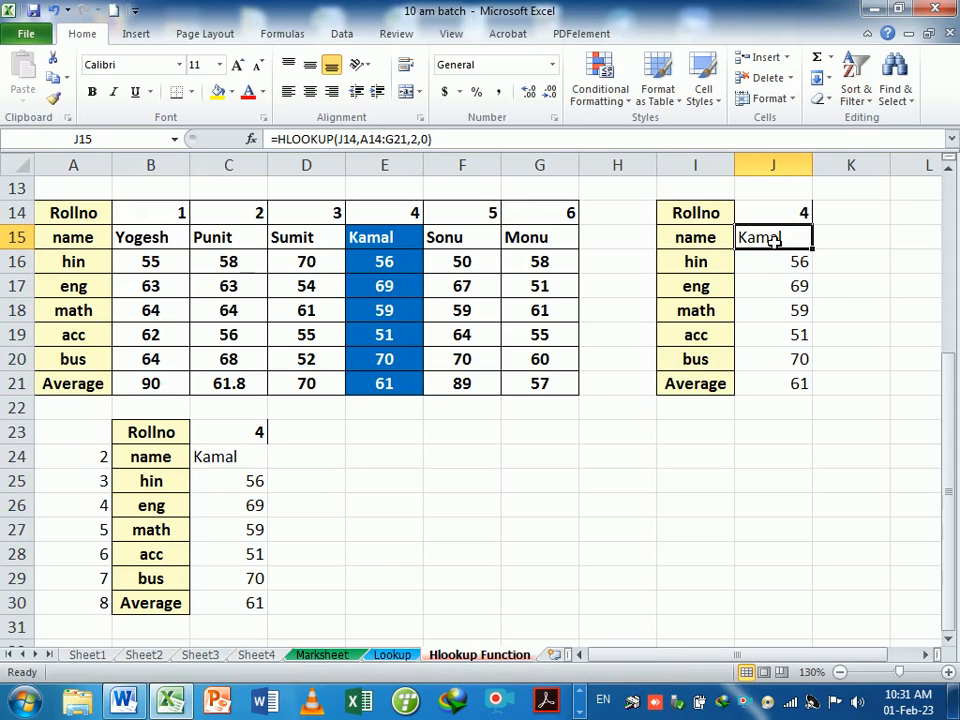
pyautogui.moveTo(774, 241); pyautogui.dragTo(780, 388)
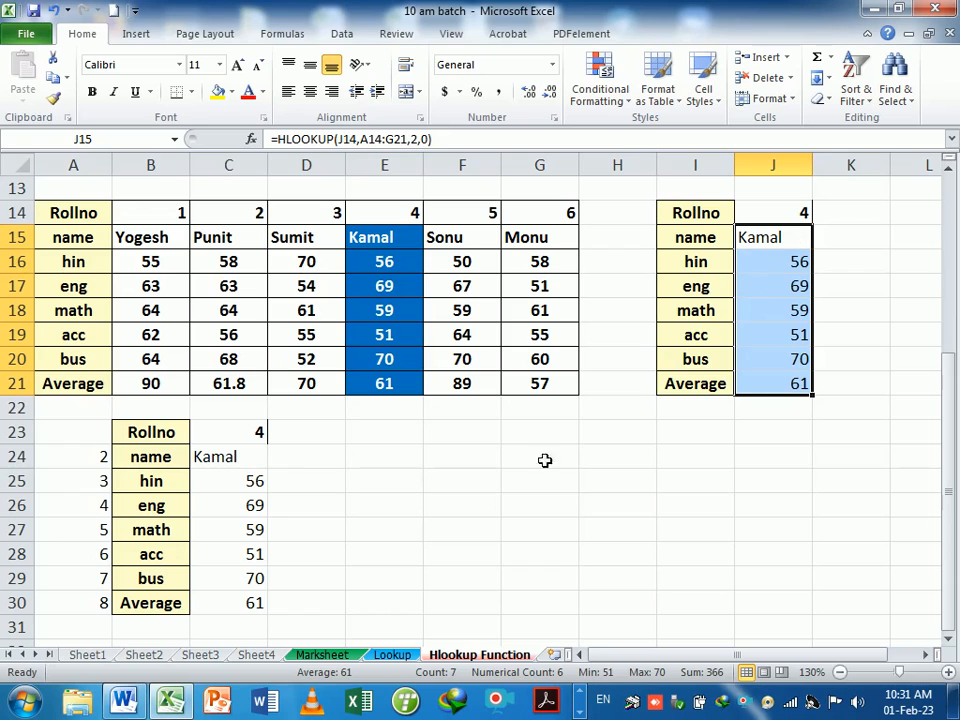
# Examine the absolute lookup value and table references in C24's HLOOKUP formula.
pyautogui.doubleClick(234, 464)
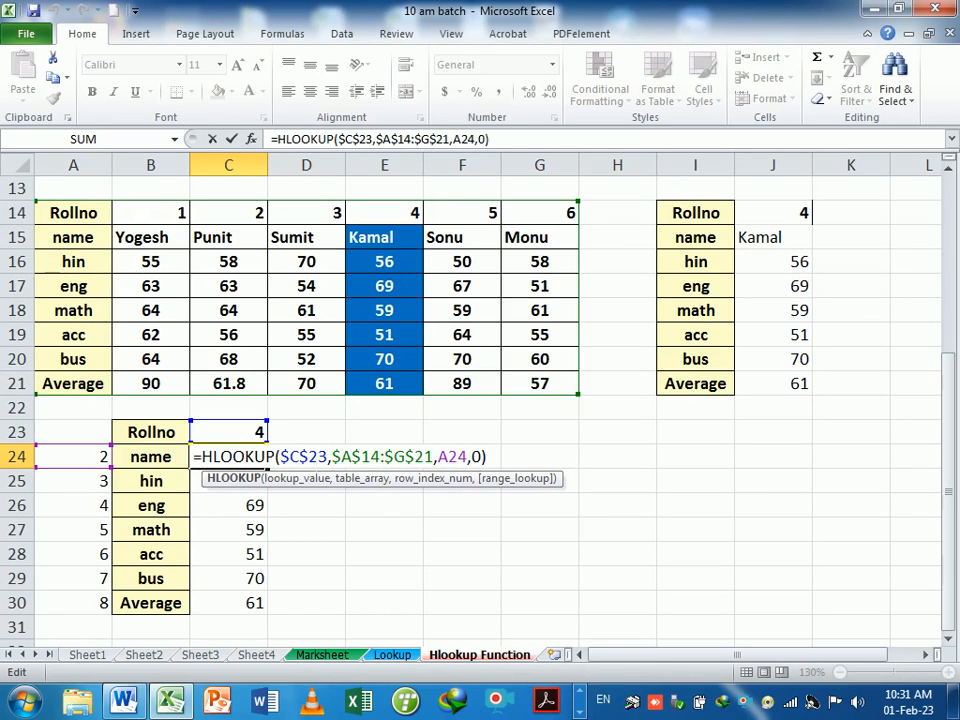
pyautogui.click(309, 457)
pyautogui.click(394, 457)
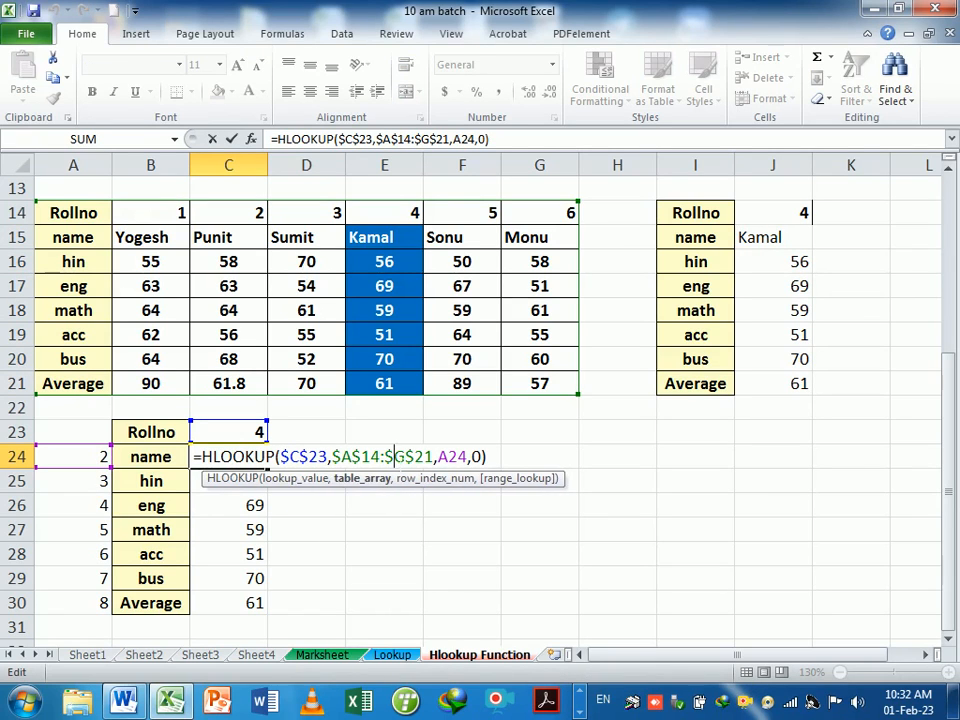
pyautogui.press('Return')
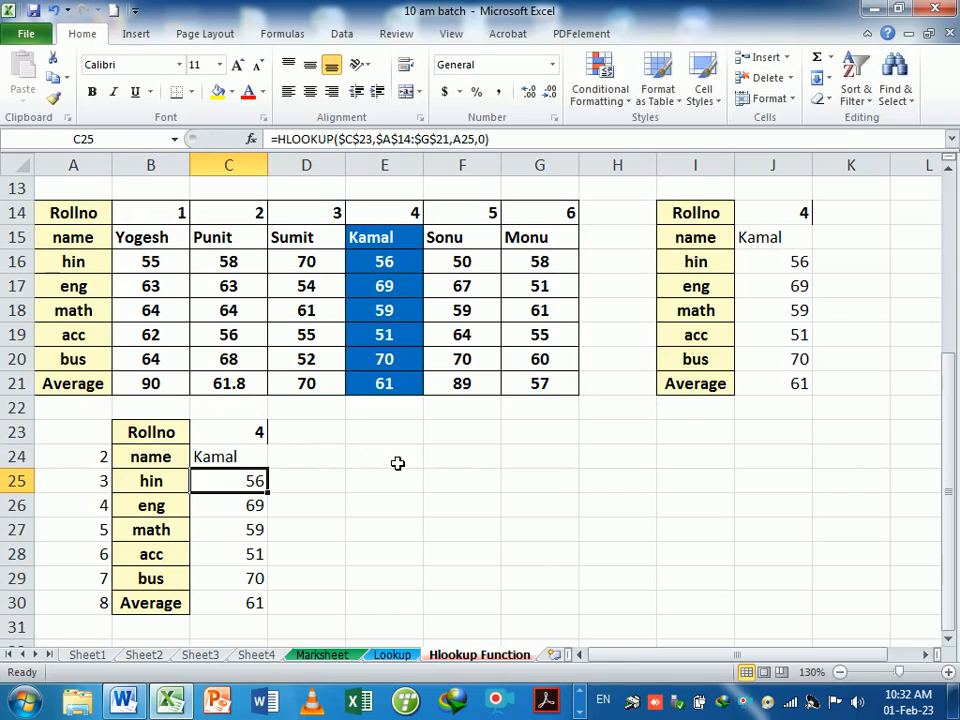
# Review the HLOOKUP formulas in C25:C30 one by one, along with the helper row indexes in A24:A30 that they reference.
pyautogui.doubleClick(229, 484)
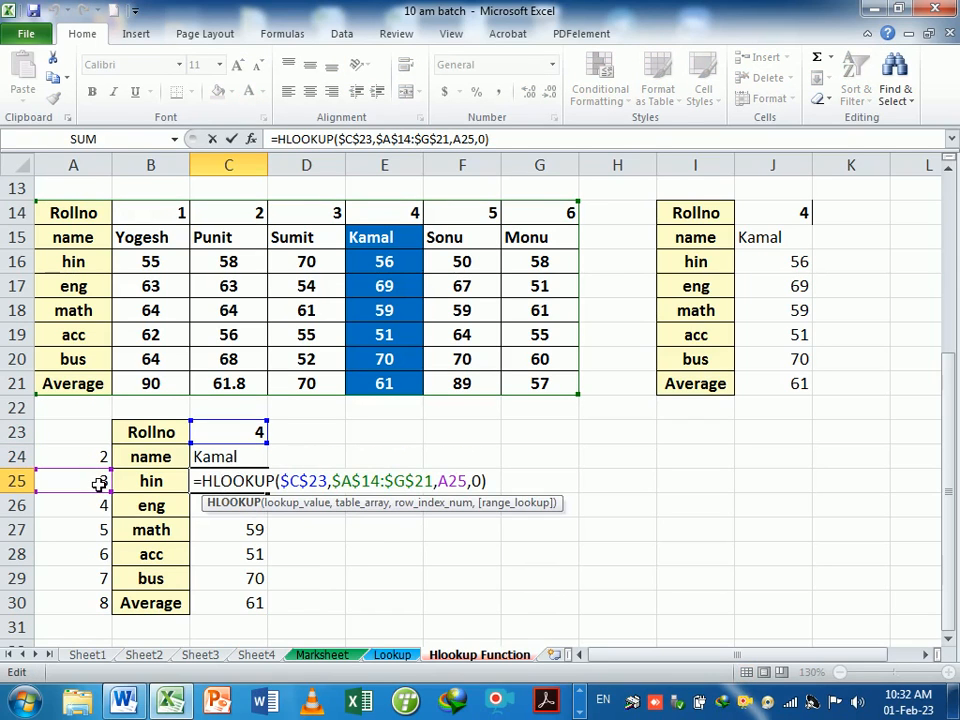
pyautogui.press('Return')
pyautogui.doubleClick(253, 505)
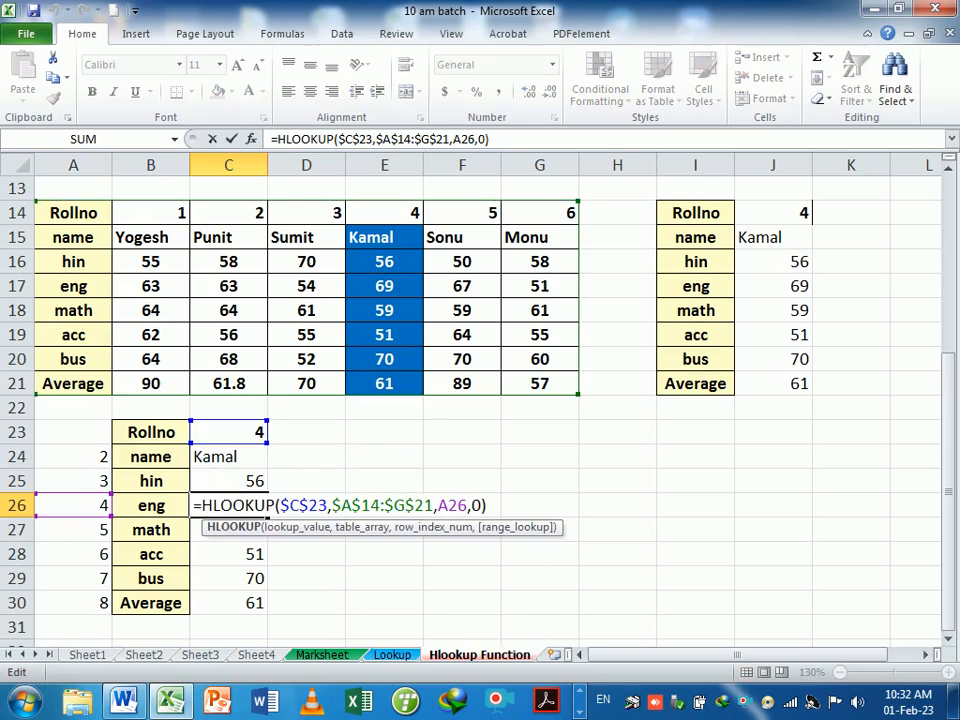
pyautogui.press('Return')
pyautogui.doubleClick(231, 529)
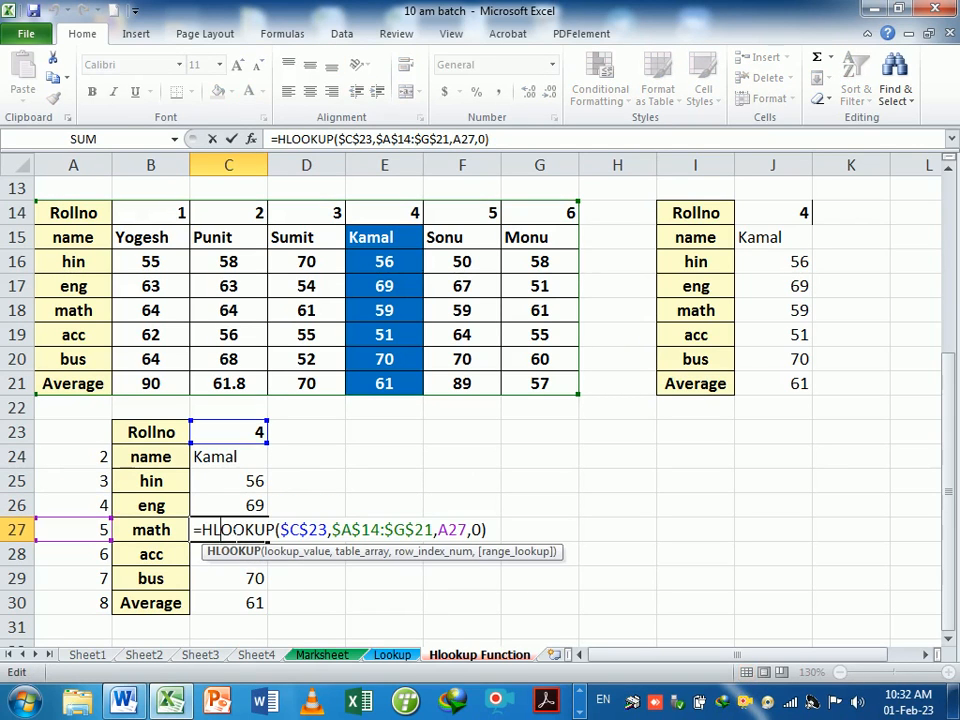
pyautogui.press('Return')
pyautogui.doubleClick(221, 555)
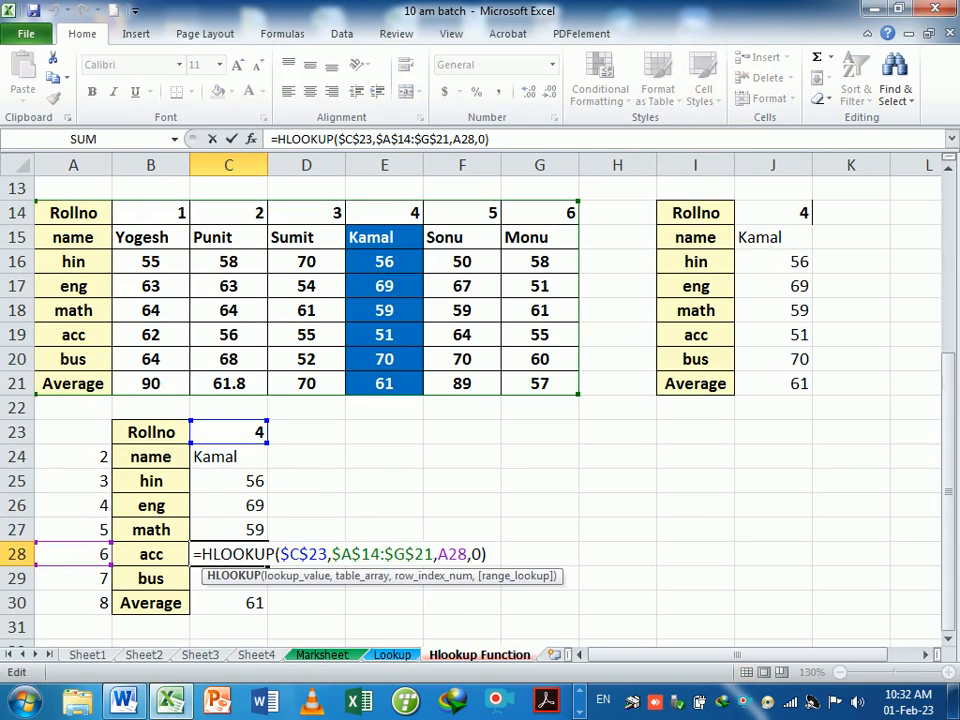
pyautogui.press('Return')
pyautogui.doubleClick(197, 578)
pyautogui.press('Return')
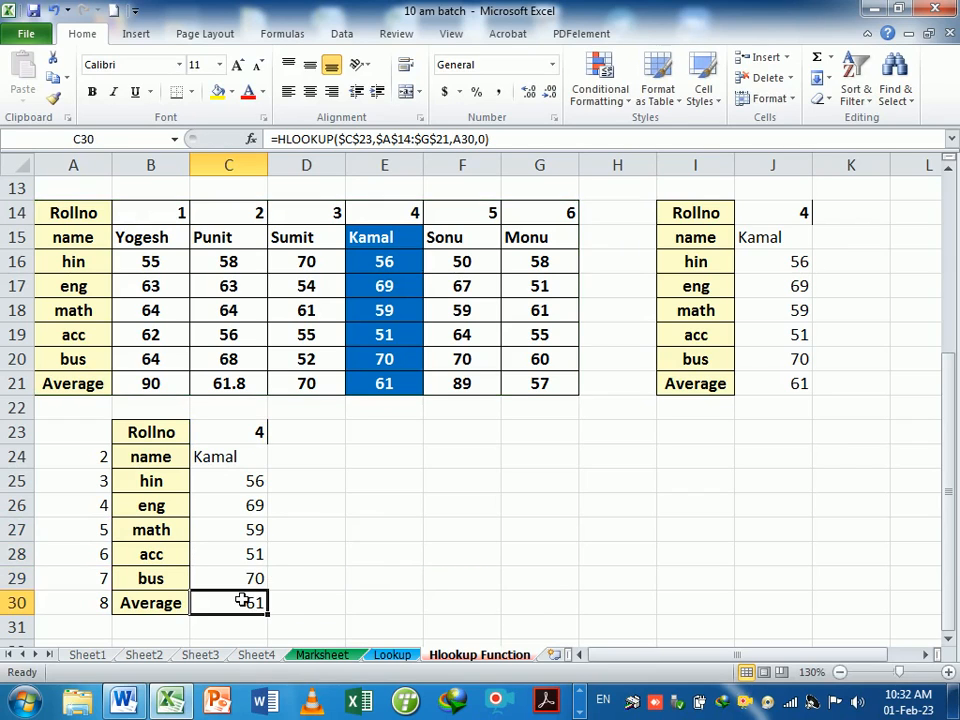
pyautogui.doubleClick(240, 603)
pyautogui.press('Return')
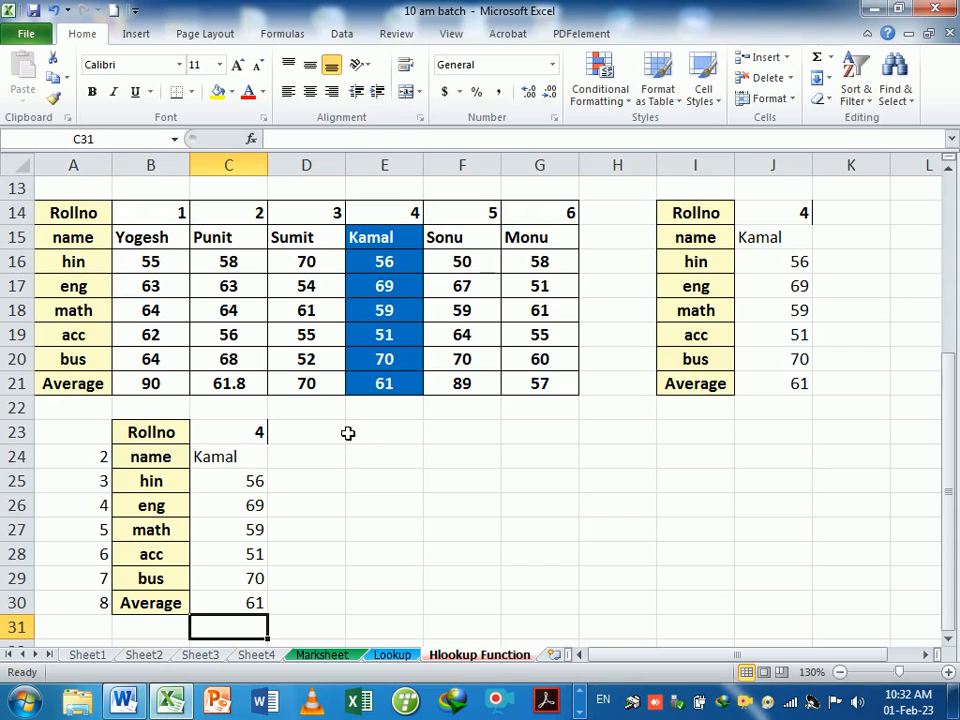
pyautogui.click(103, 457)
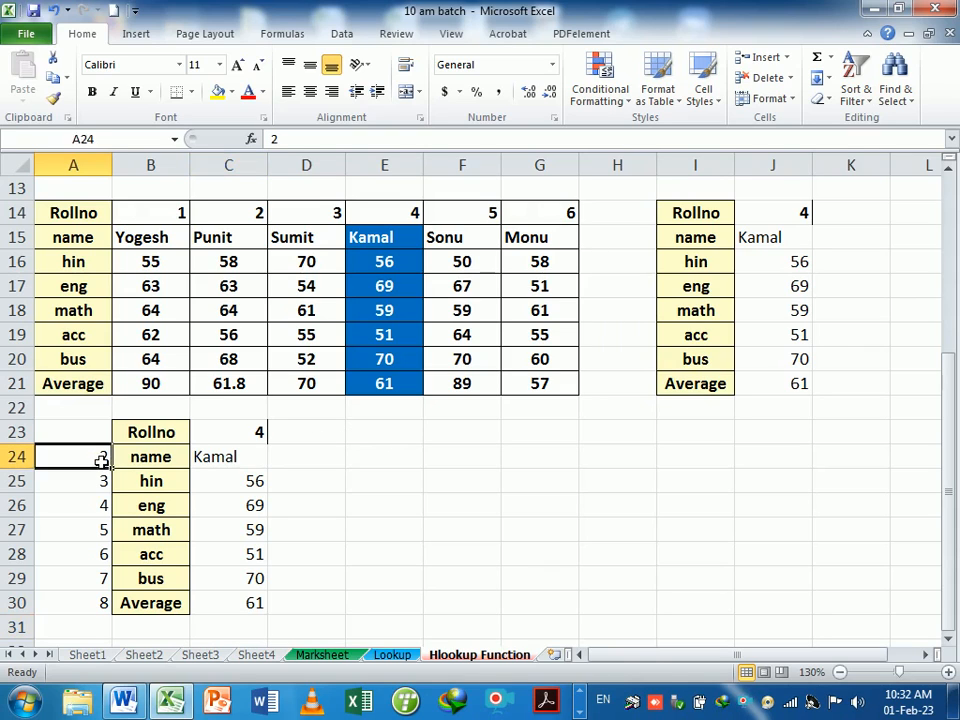
pyautogui.moveTo(103, 457); pyautogui.dragTo(72, 606)
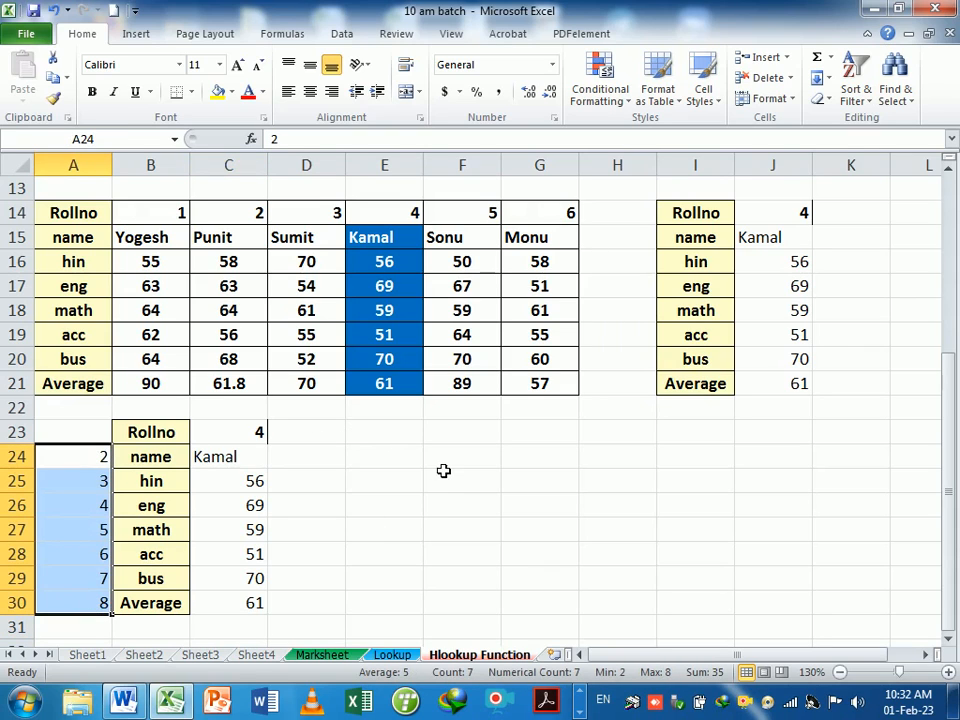
# Enter the formula =ROW() in F24.
pyautogui.click(443, 465)
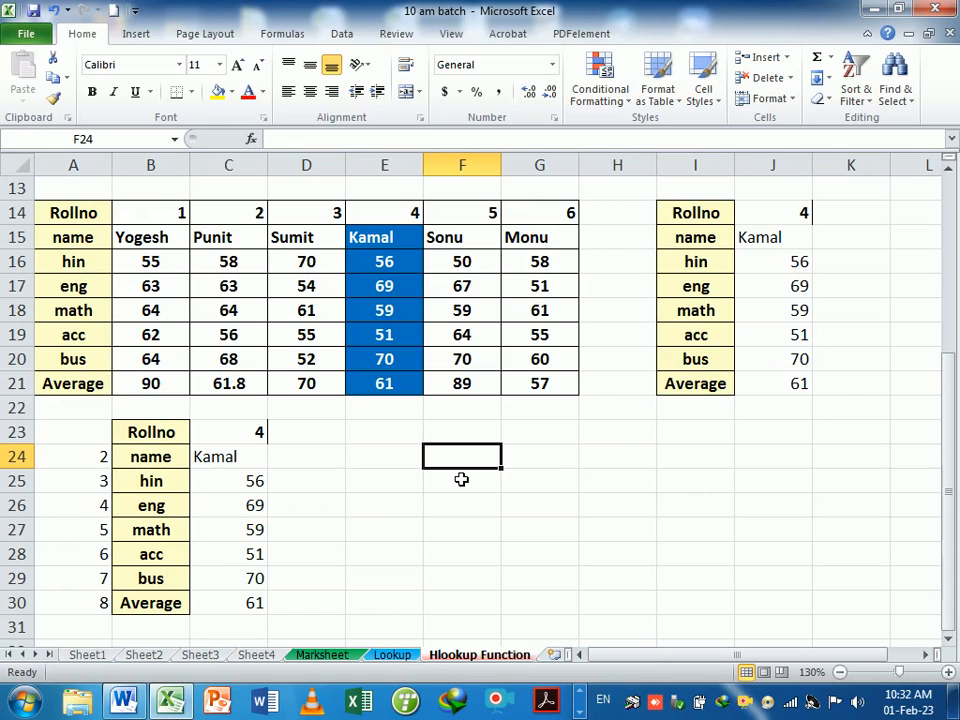
pyautogui.write('=')
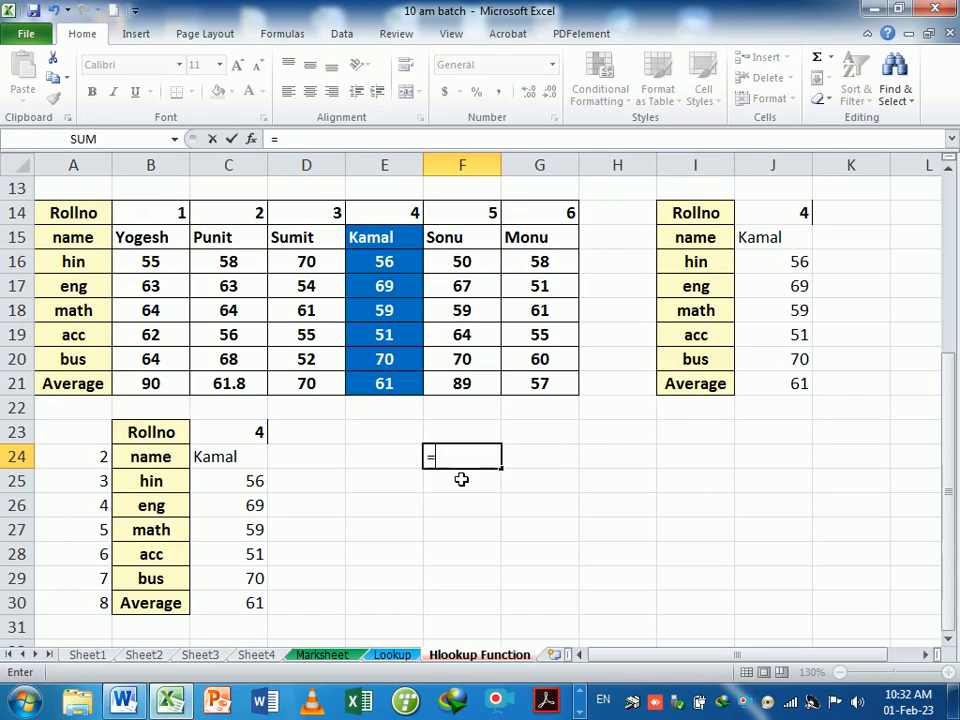
pyautogui.write('row(0')
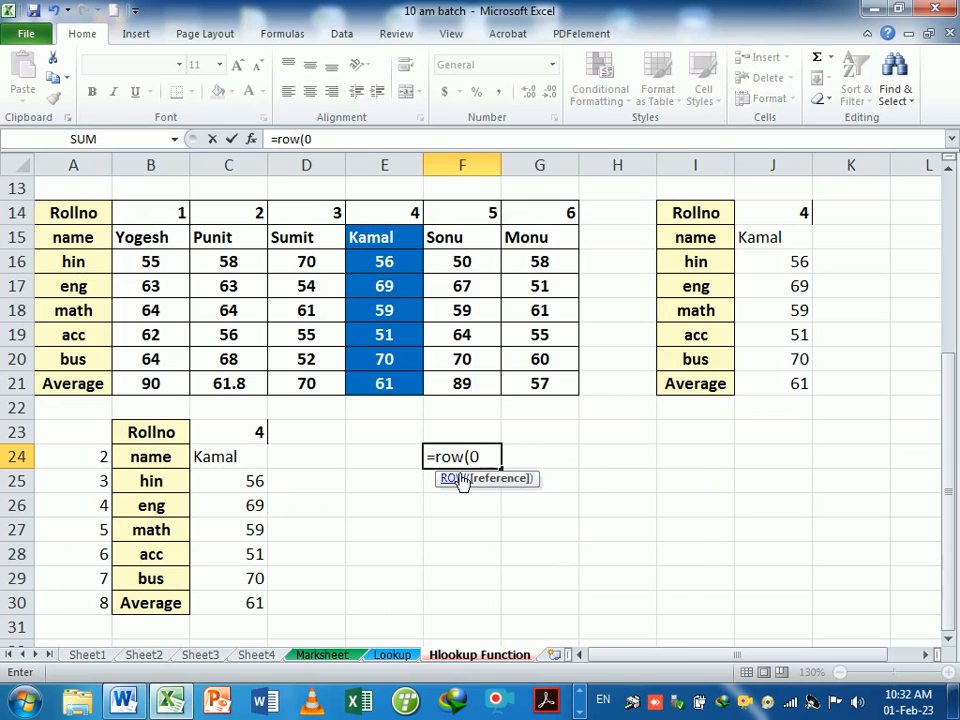
pyautogui.press('Return')
pyautogui.press('Return')
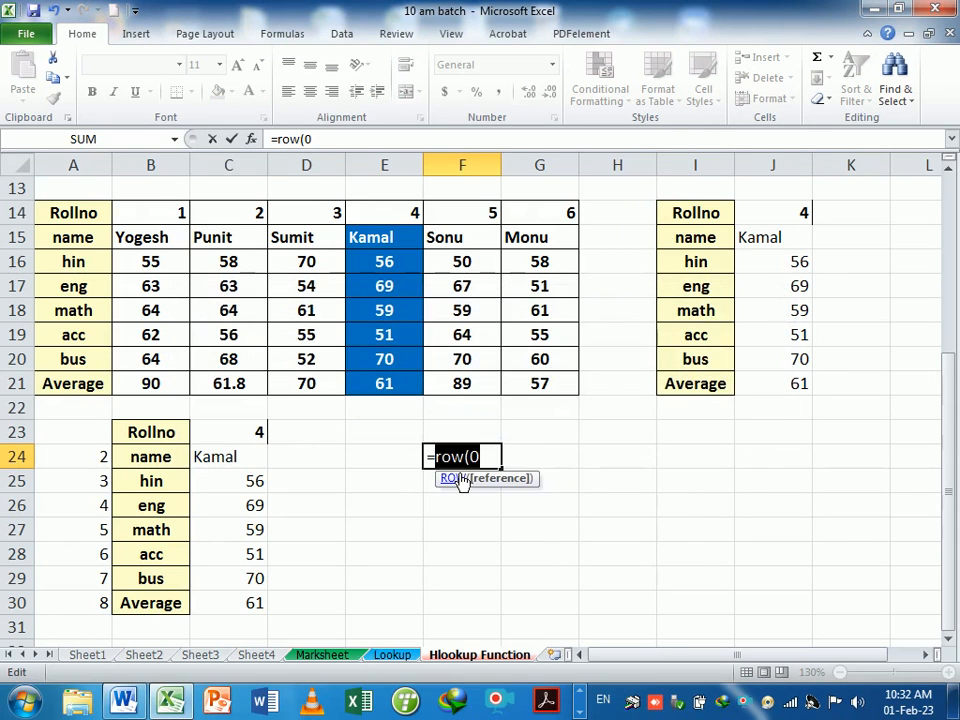
pyautogui.press('BackSpace')
pyautogui.press('Return')
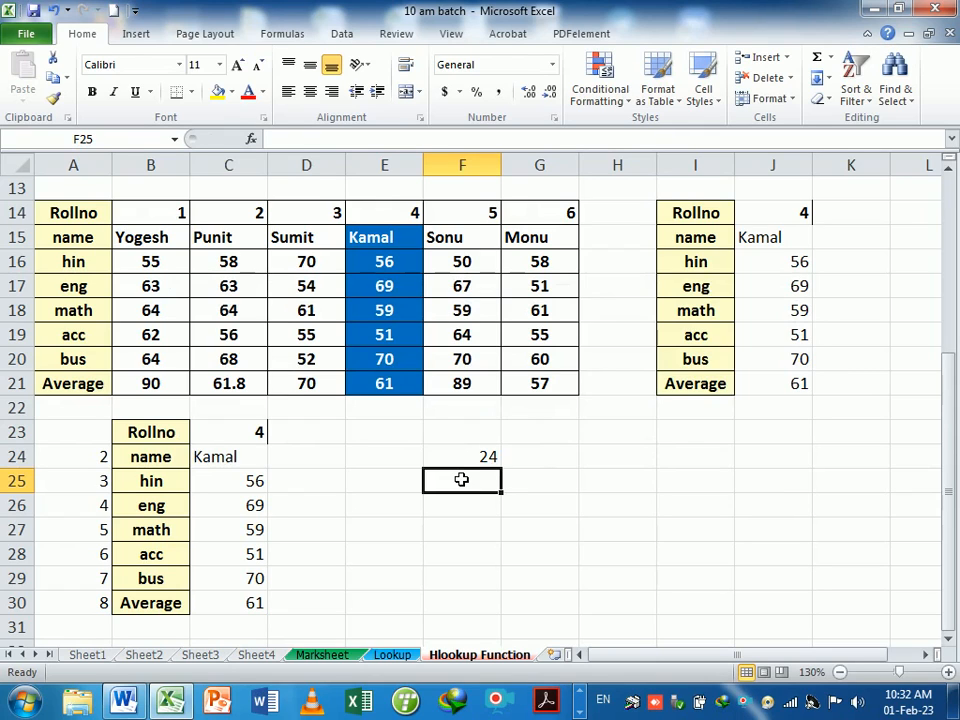
# Change the formula in F24 to =ROW(A2) and fill it down through F30.
pyautogui.click(488, 456)
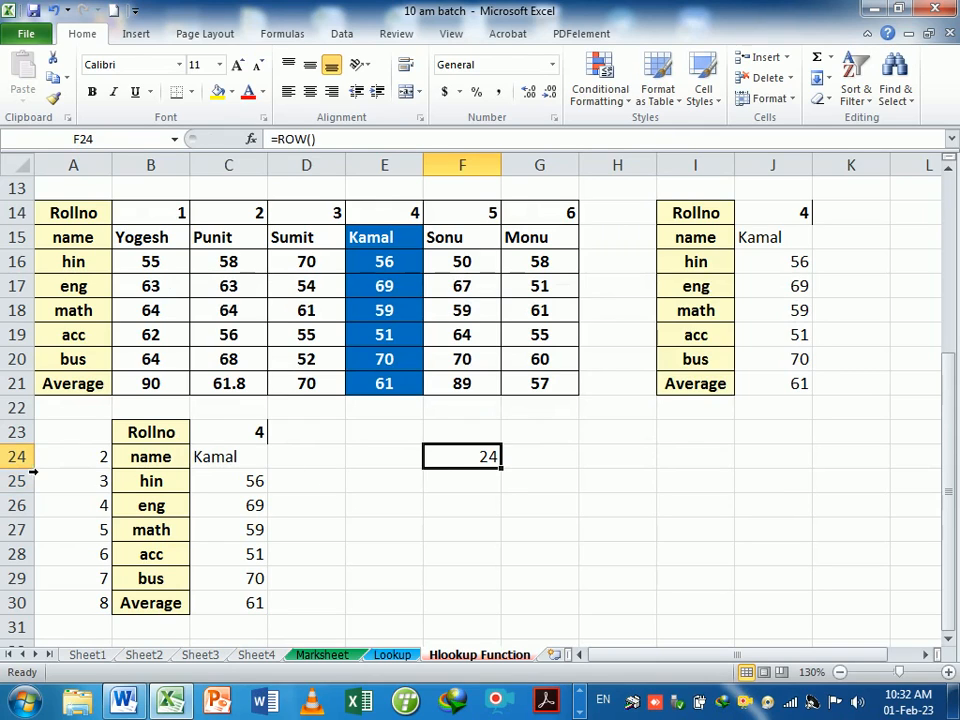
pyautogui.doubleClick(474, 463)
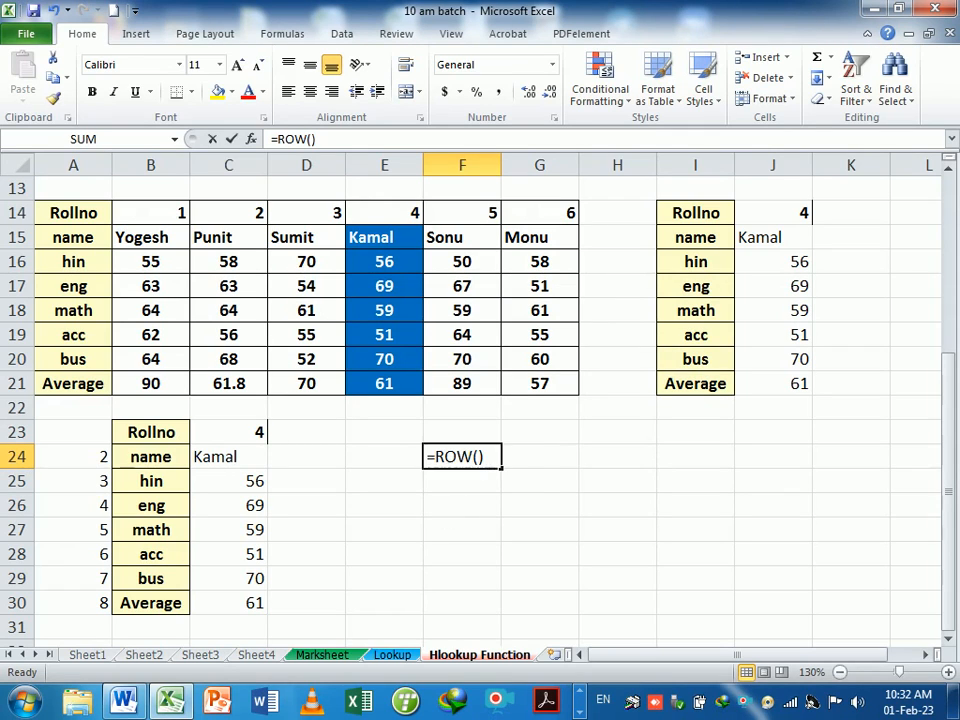
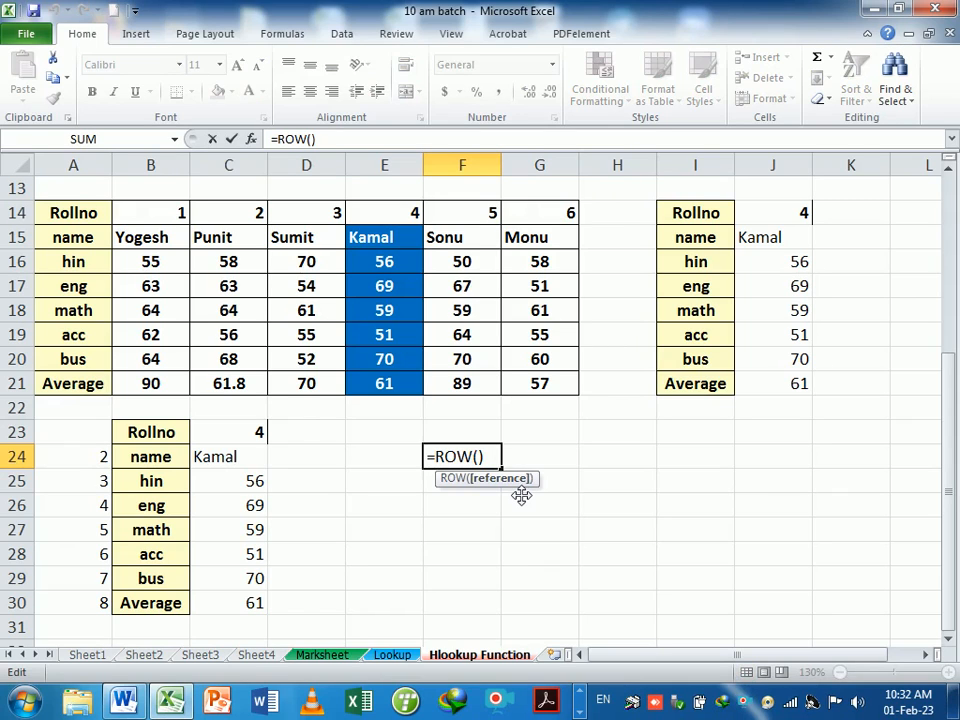
pyautogui.write('a2')
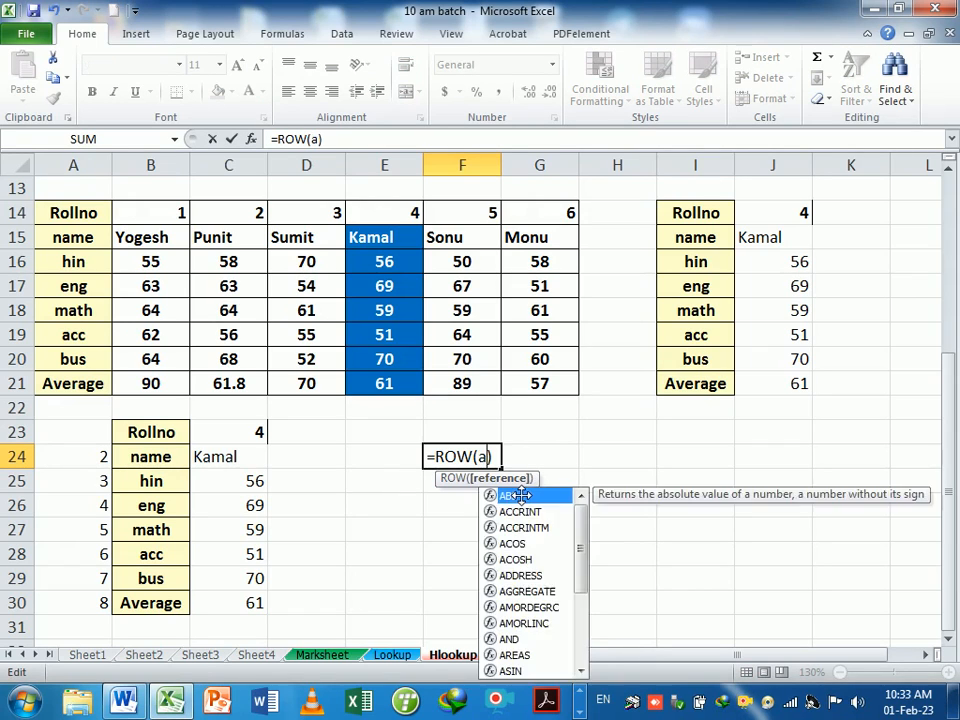
pyautogui.press('Return')
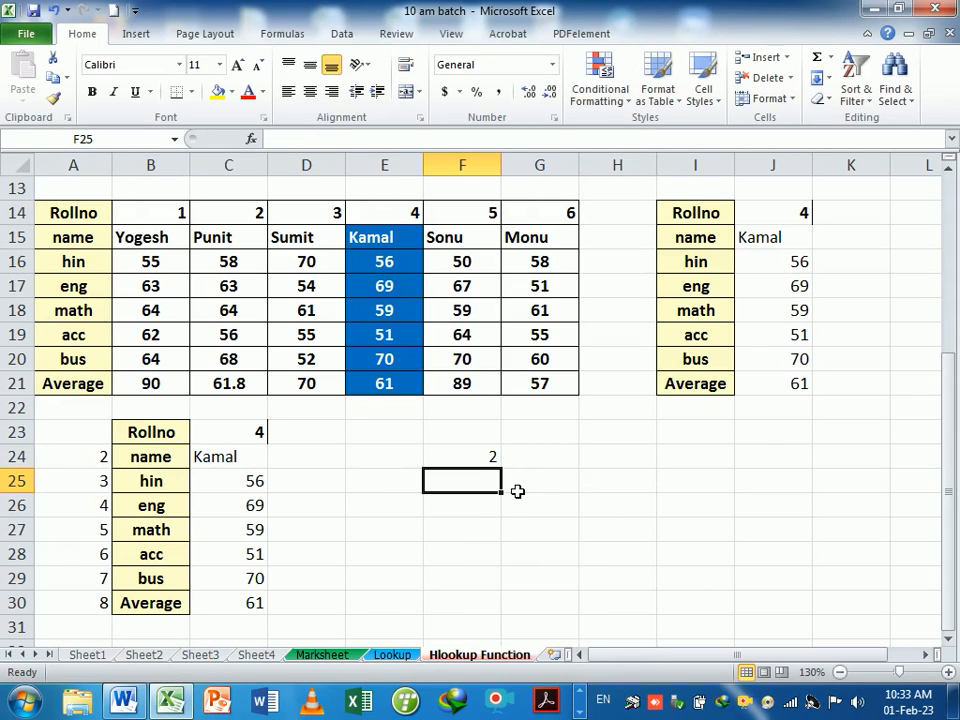
pyautogui.click(489, 456)
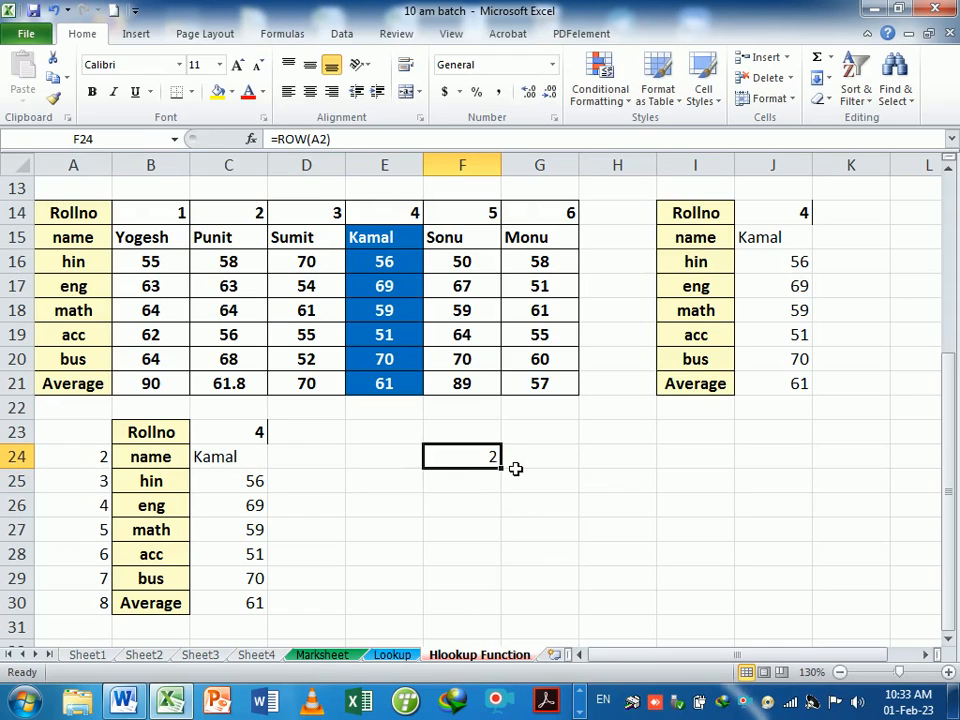
pyautogui.moveTo(503, 469); pyautogui.dragTo(497, 618)
# Trace the A2 reference in F24's ROW formula and compare F24:F30 with the helper indexes in A24:A30.
pyautogui.doubleClick(486, 455)
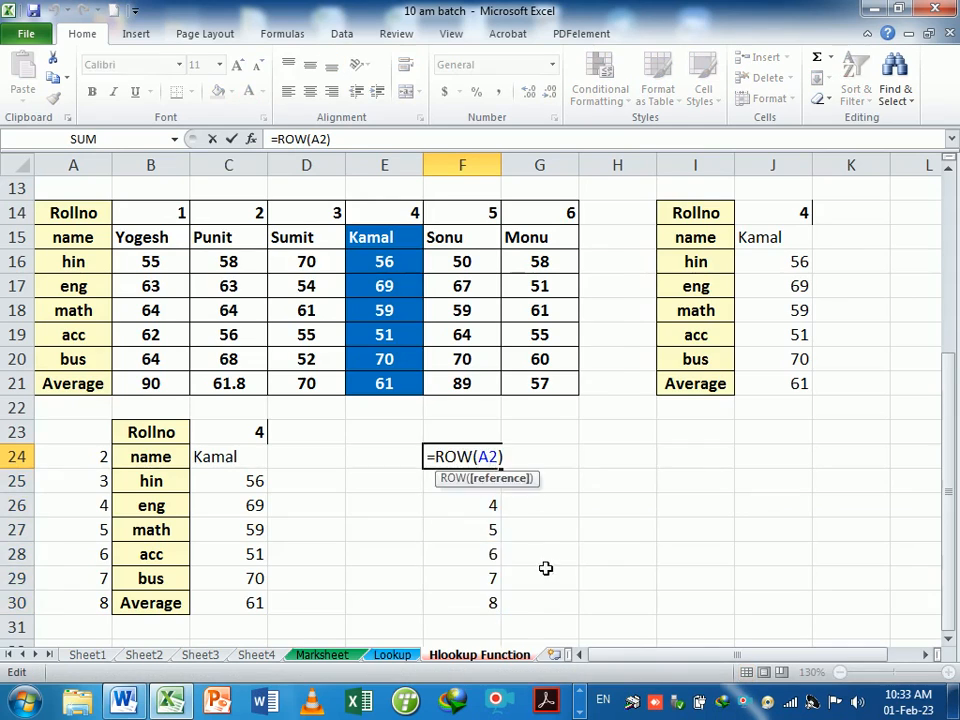
pyautogui.scroll(4, 545, 568)
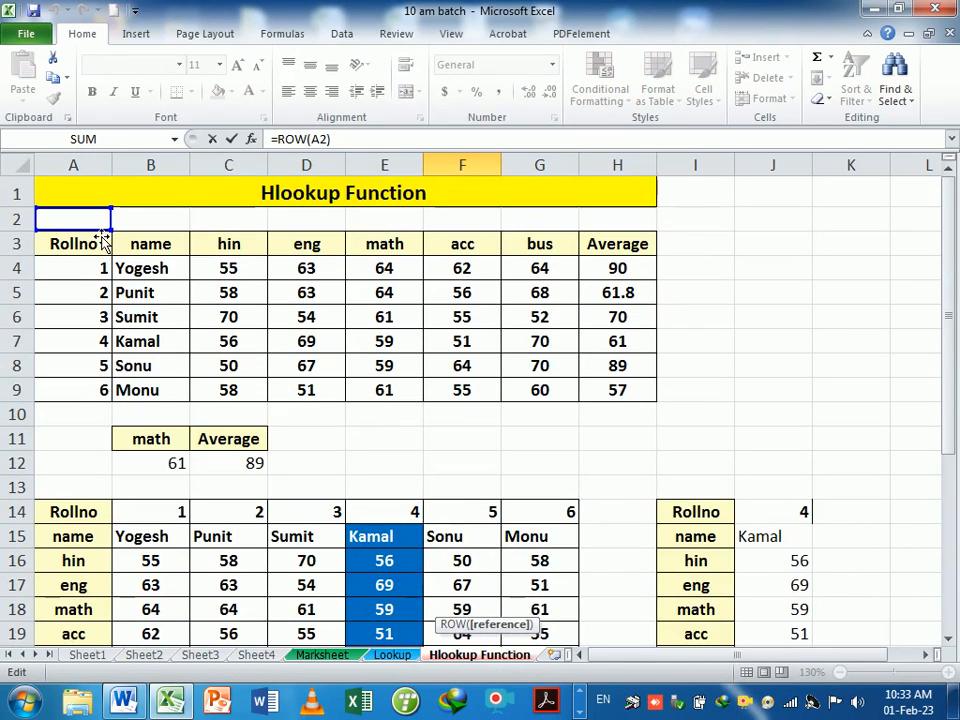
pyautogui.scroll(-6, 523, 379)
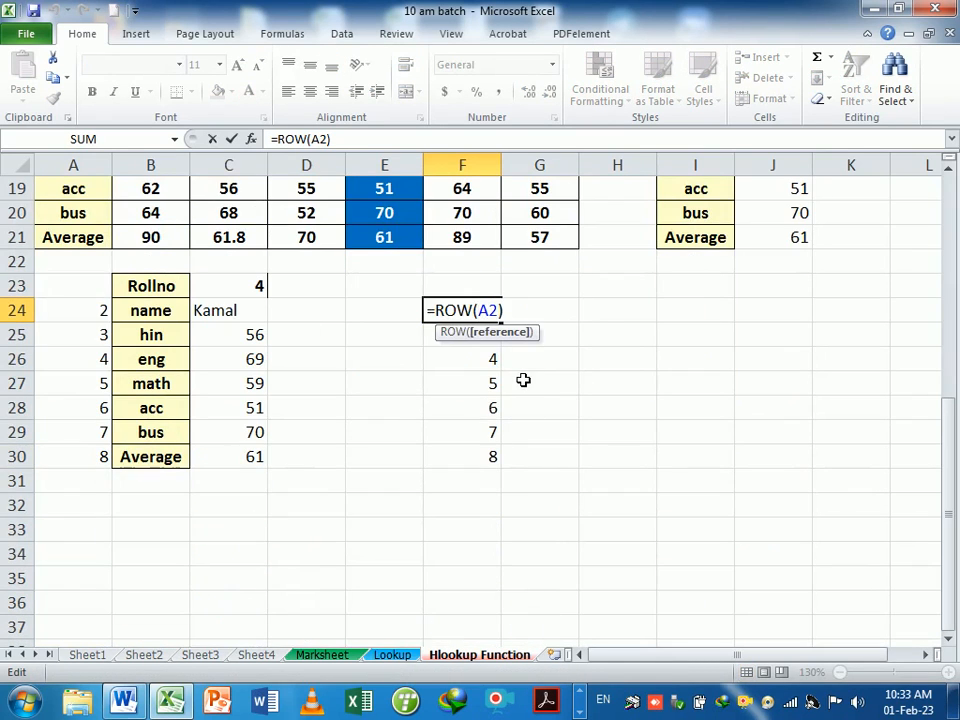
pyautogui.press('Return')
pyautogui.click(138, 314)
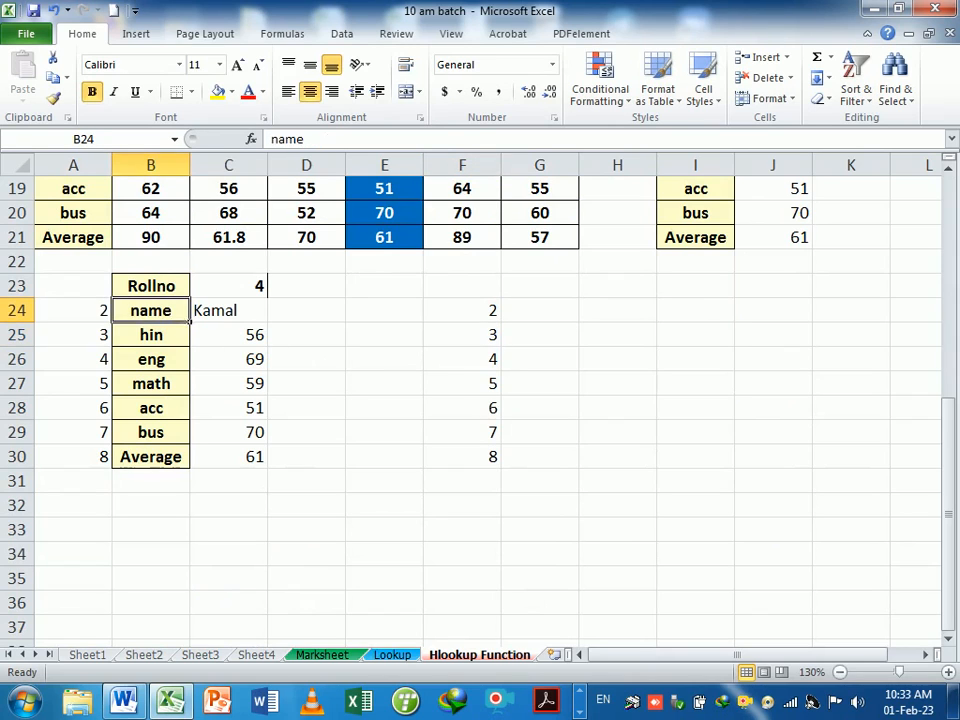
pyautogui.click(203, 315)
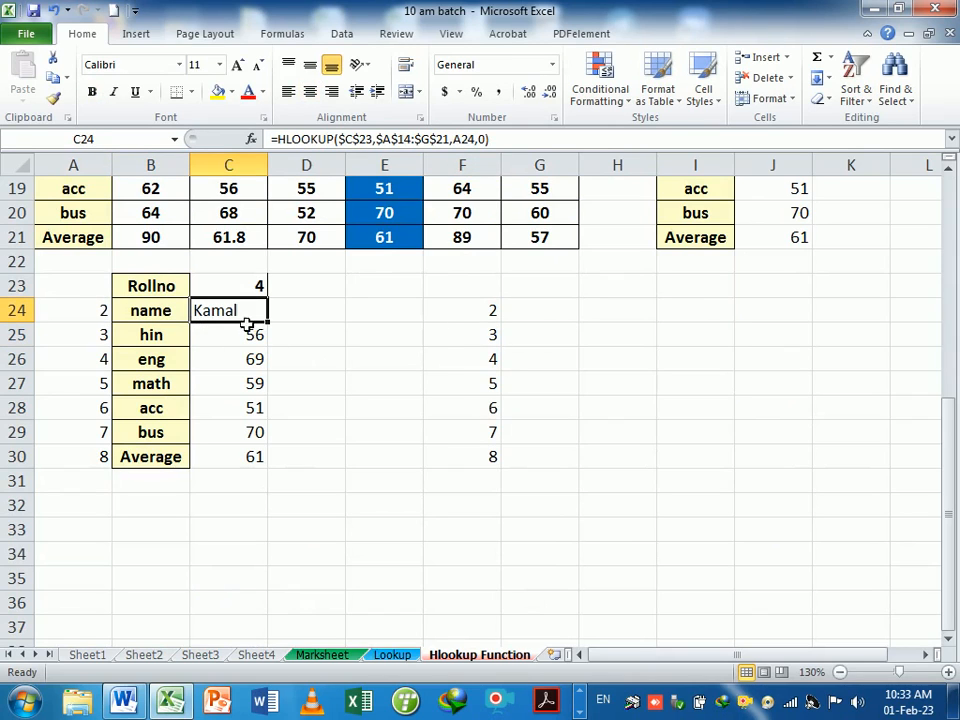
pyautogui.moveTo(452, 317); pyautogui.dragTo(470, 462)
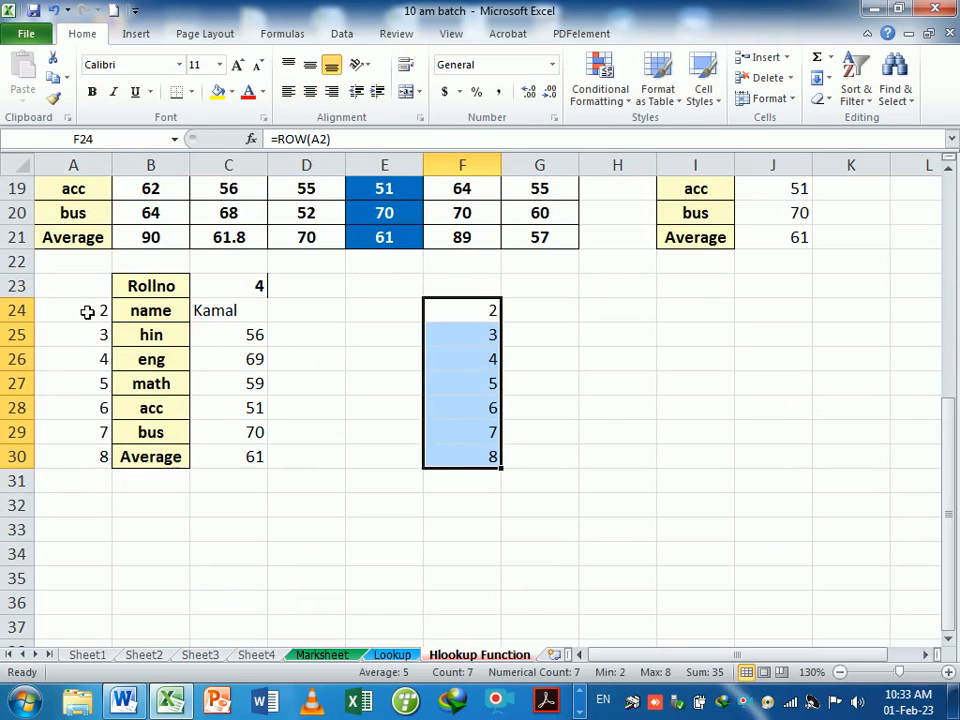
pyautogui.moveTo(86, 311); pyautogui.dragTo(94, 456)
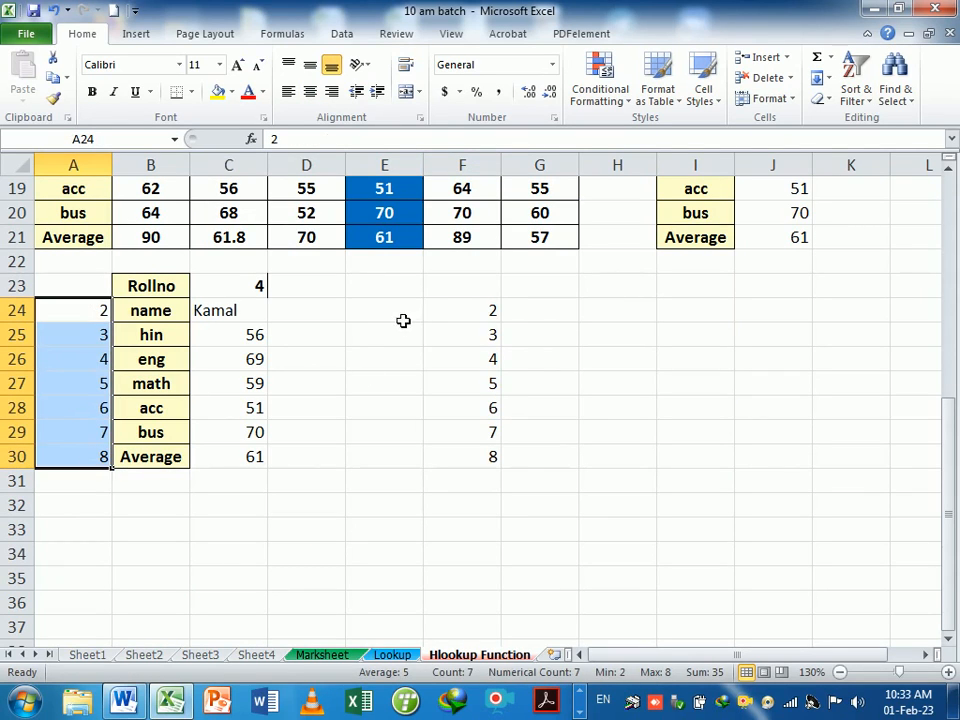
# Start an HLOOKUP formula in D24 with $C$23 as the lookup value and $A$14:$G$21 as the table array.
pyautogui.click(331, 315)
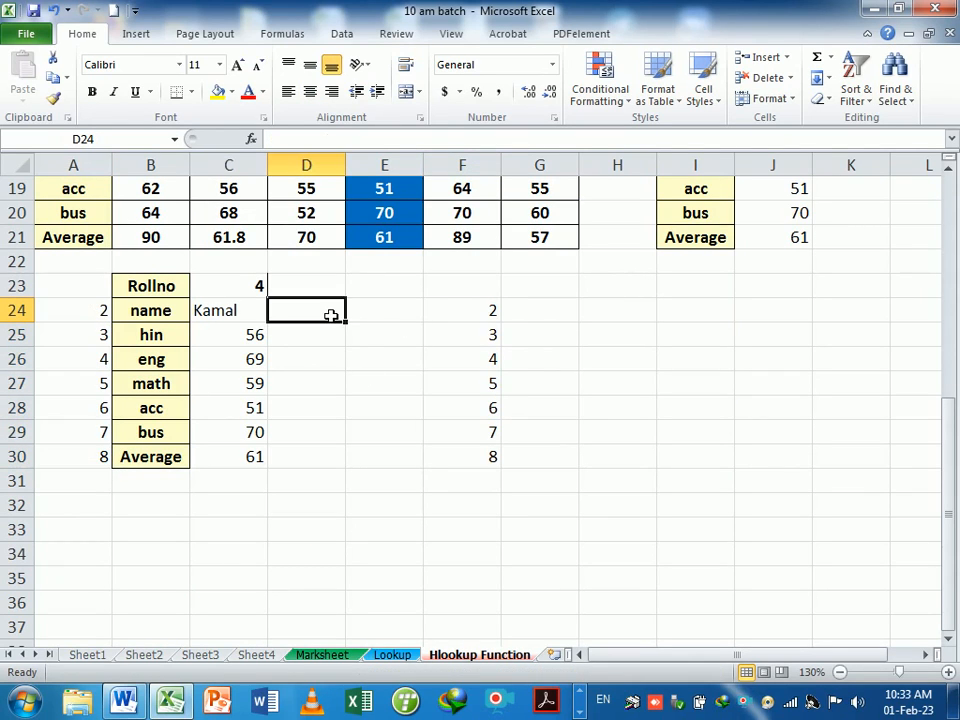
pyautogui.write('=hl')
pyautogui.press('Tab')
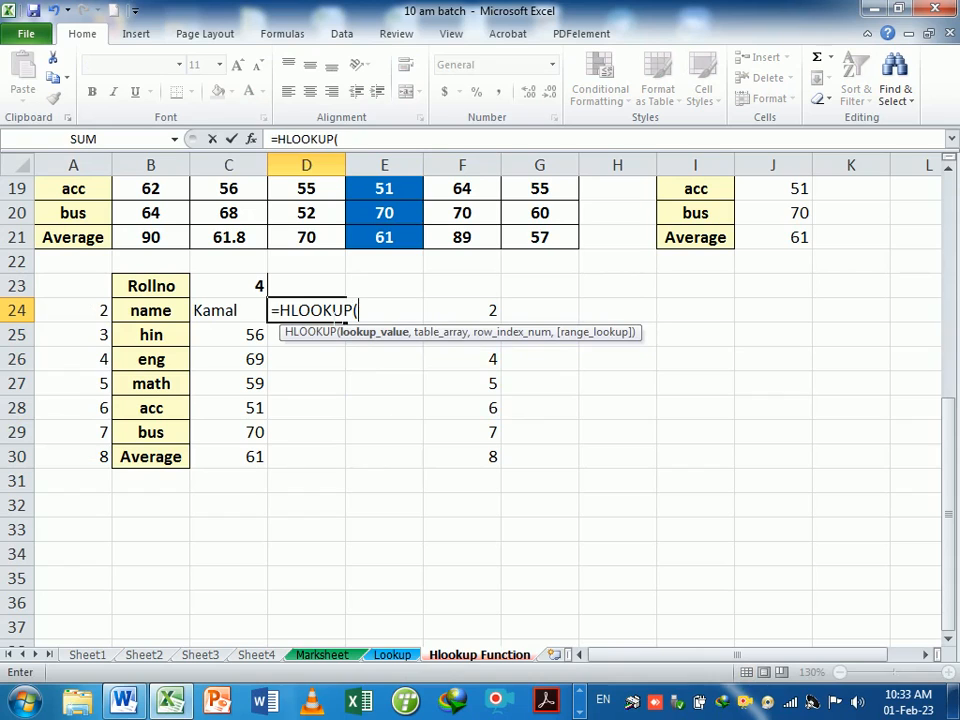
pyautogui.click(253, 287)
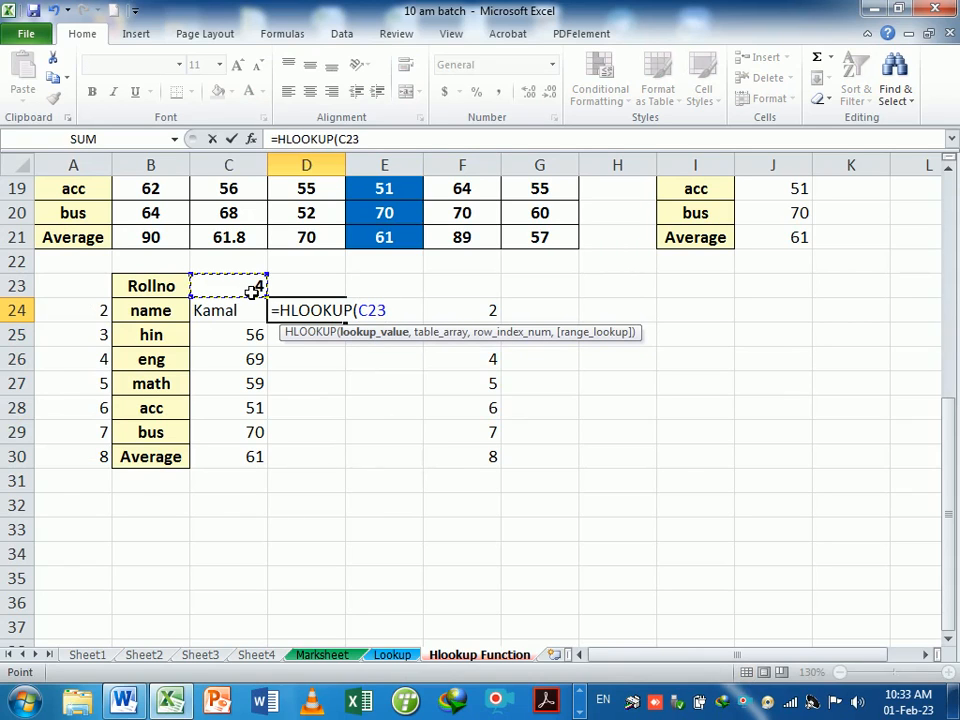
pyautogui.press('F4')
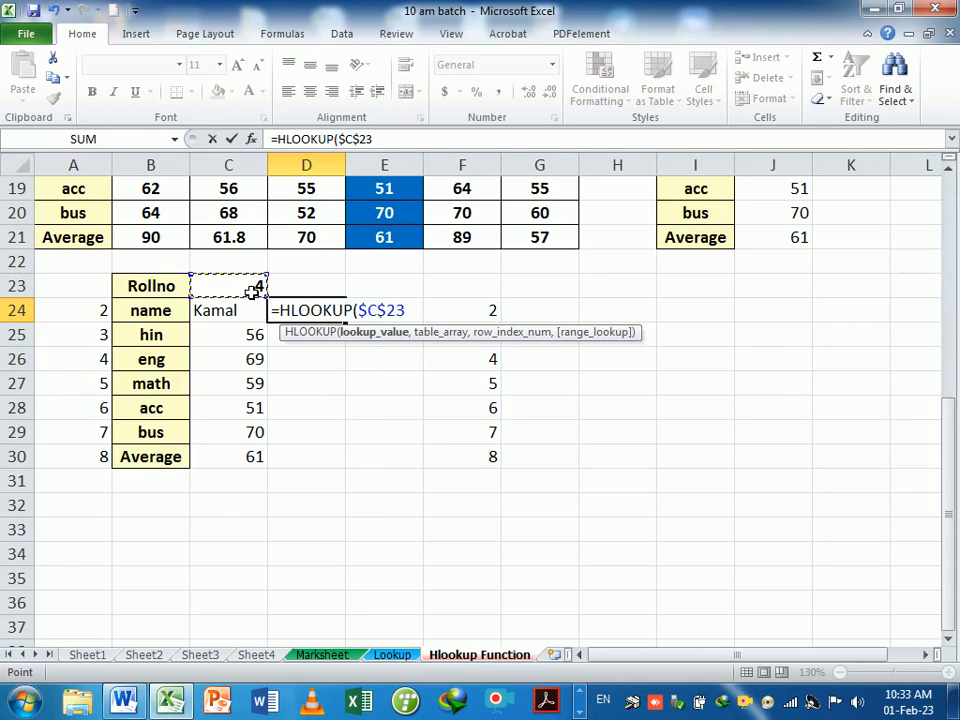
pyautogui.write(',')
pyautogui.scroll(2, 340, 230)
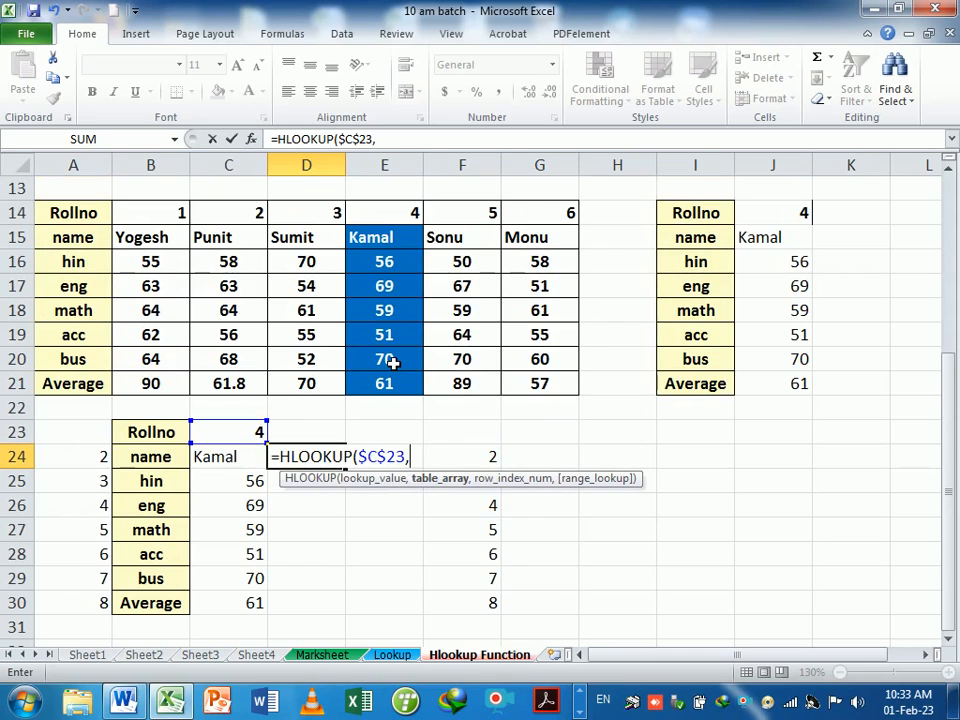
pyautogui.click(100, 220)
pyautogui.moveTo(101, 220); pyautogui.dragTo(519, 377)
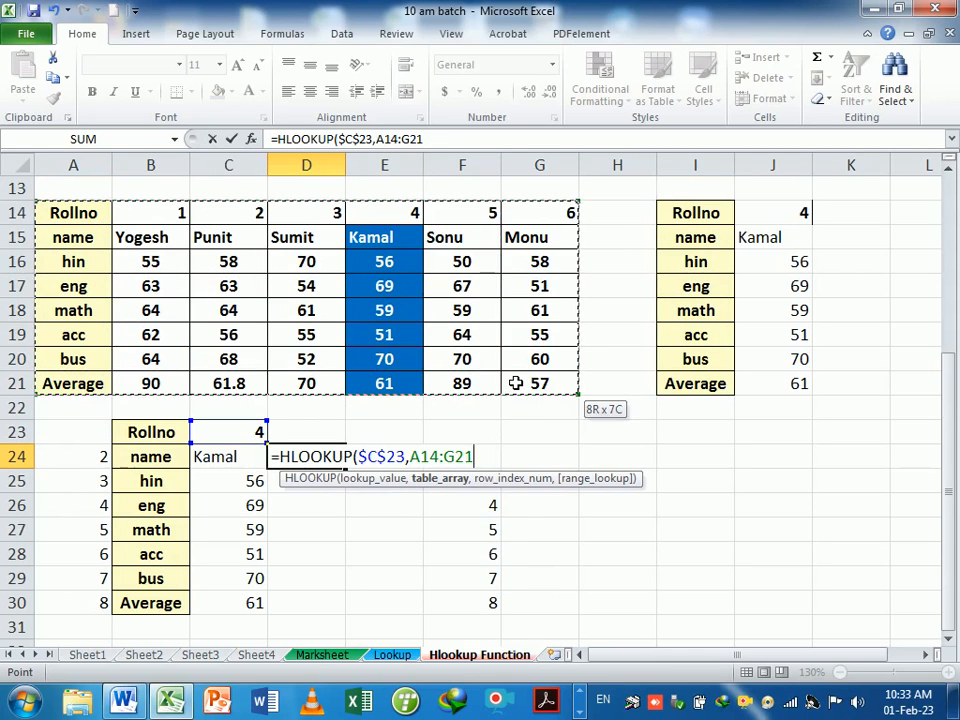
pyautogui.press('F4')
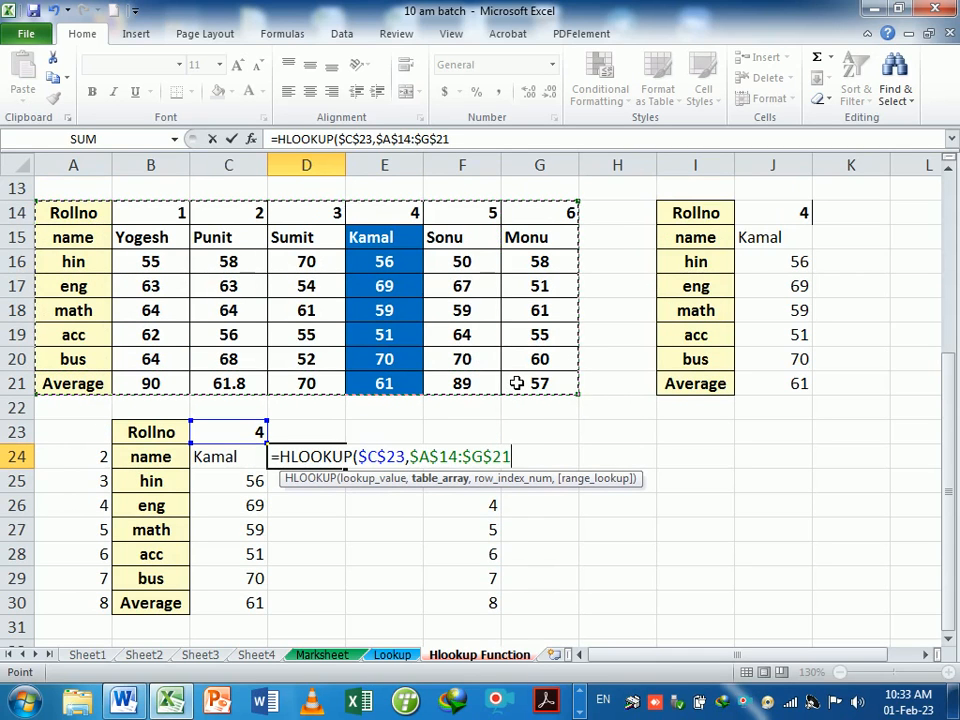
pyautogui.write(',')
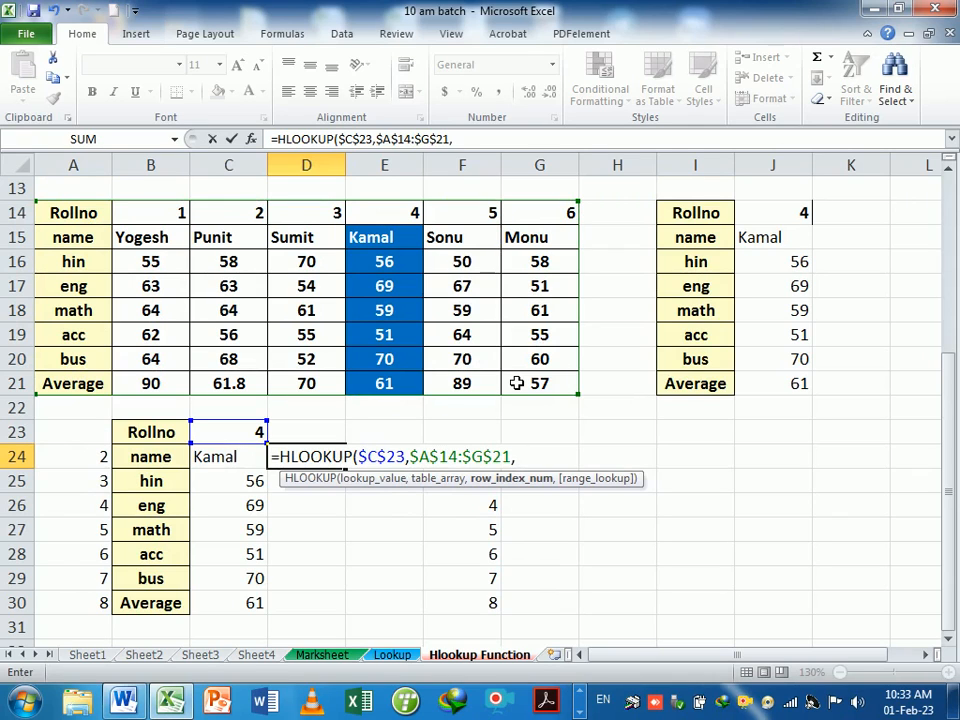
# Complete the HLOOKUP formula in D24 with ROW(A2) as the row index and 0 for an exact match.
pyautogui.write('r')
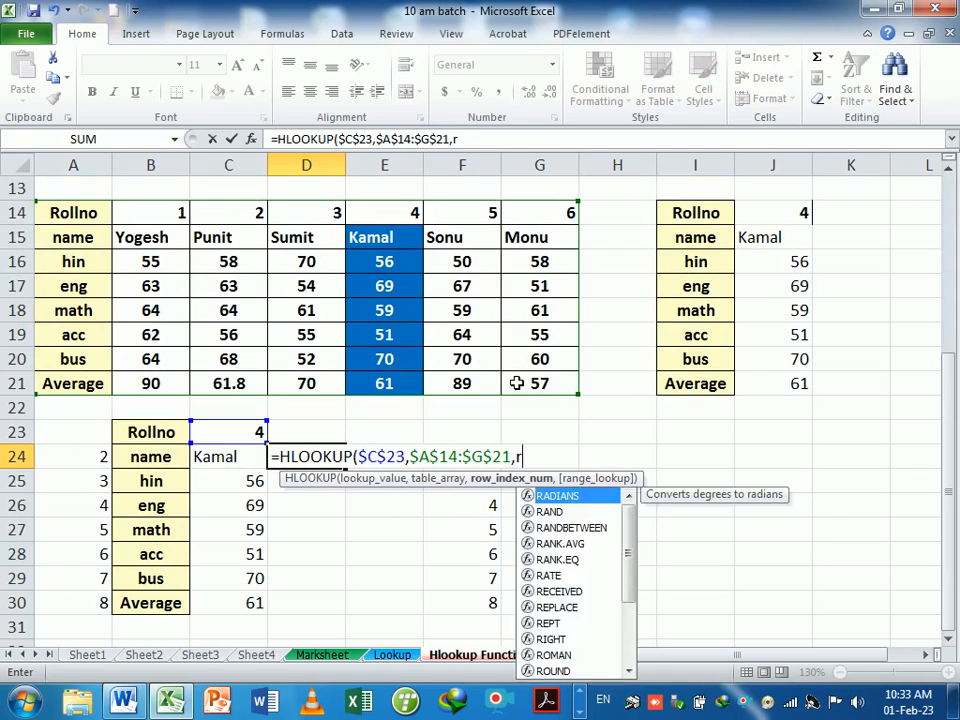
pyautogui.write('ow(a2)')
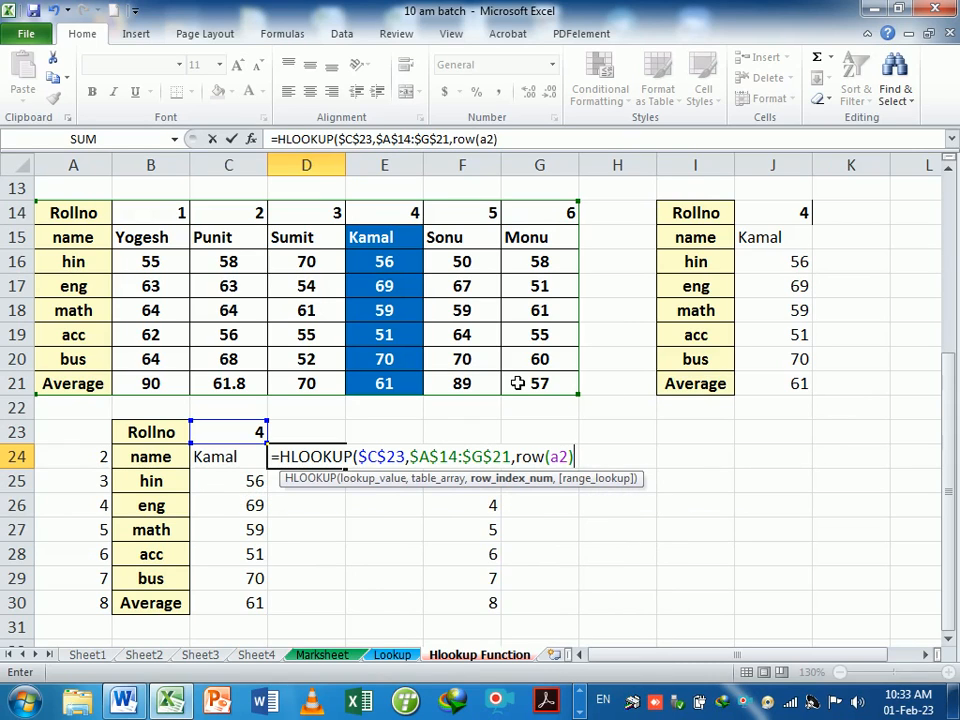
pyautogui.press('BackSpace')
pyautogui.press('BackSpace')
pyautogui.press('BackSpace')
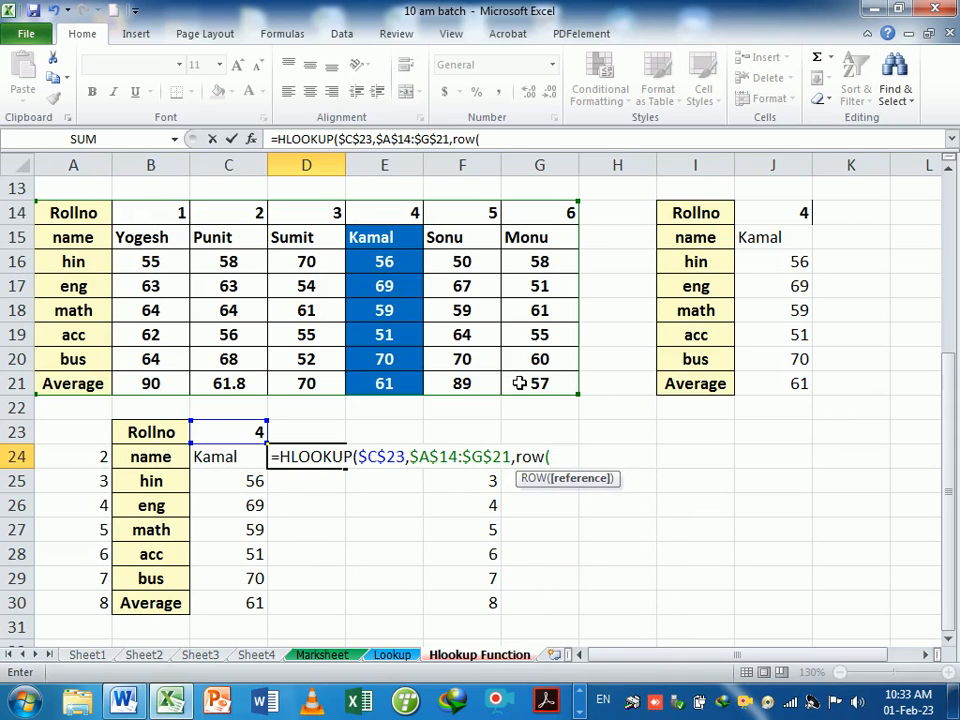
pyautogui.scroll(4, 436, 419)
pyautogui.click(83, 222)
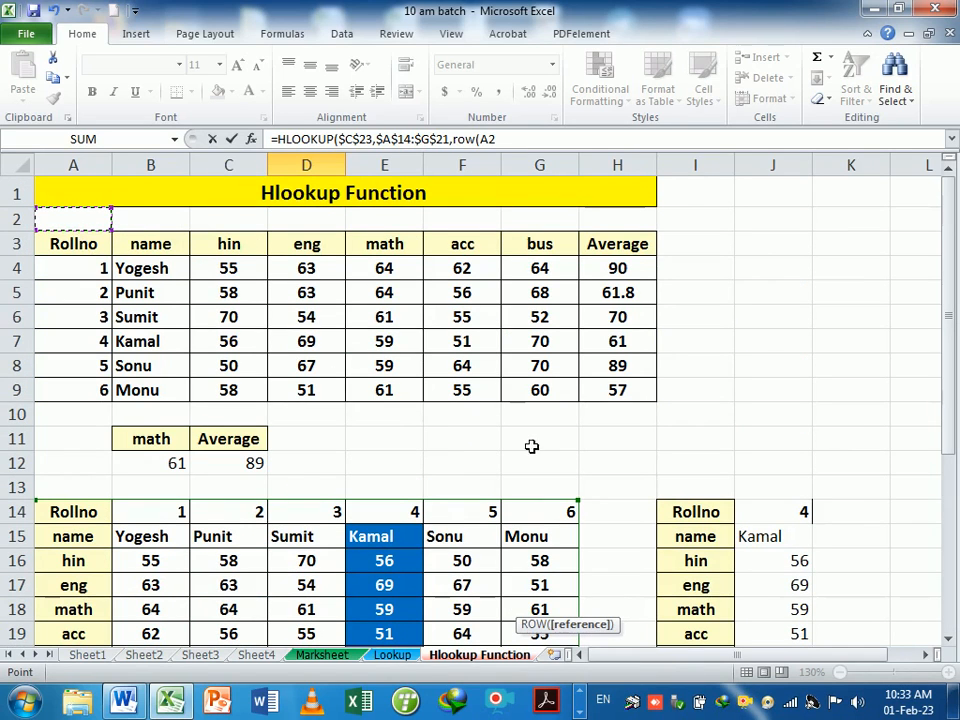
pyautogui.scroll(-4, 568, 505)
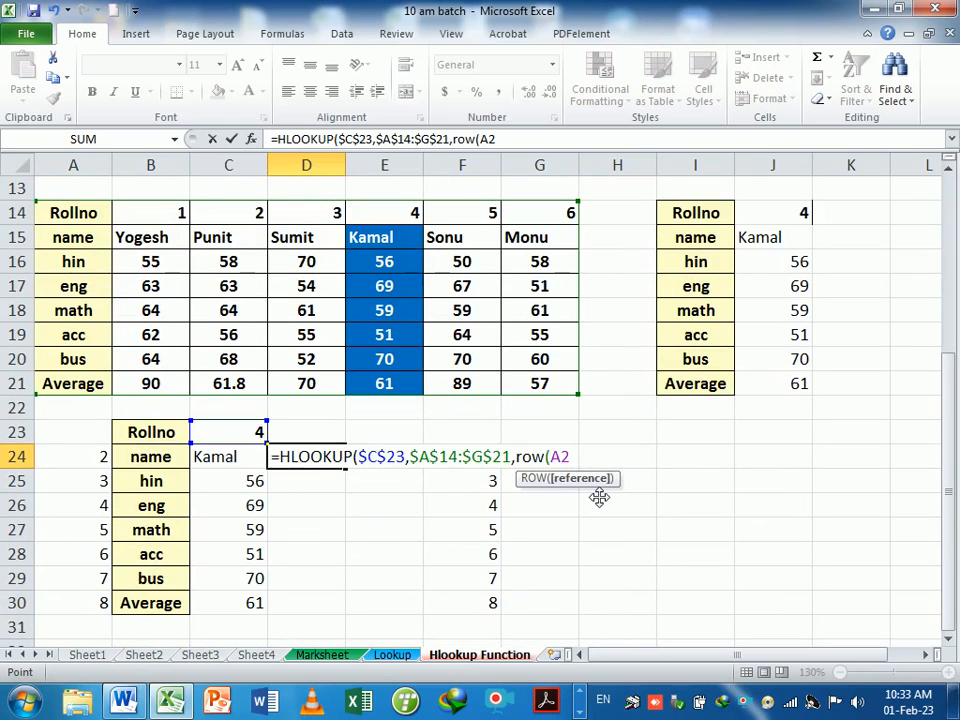
pyautogui.write('),')
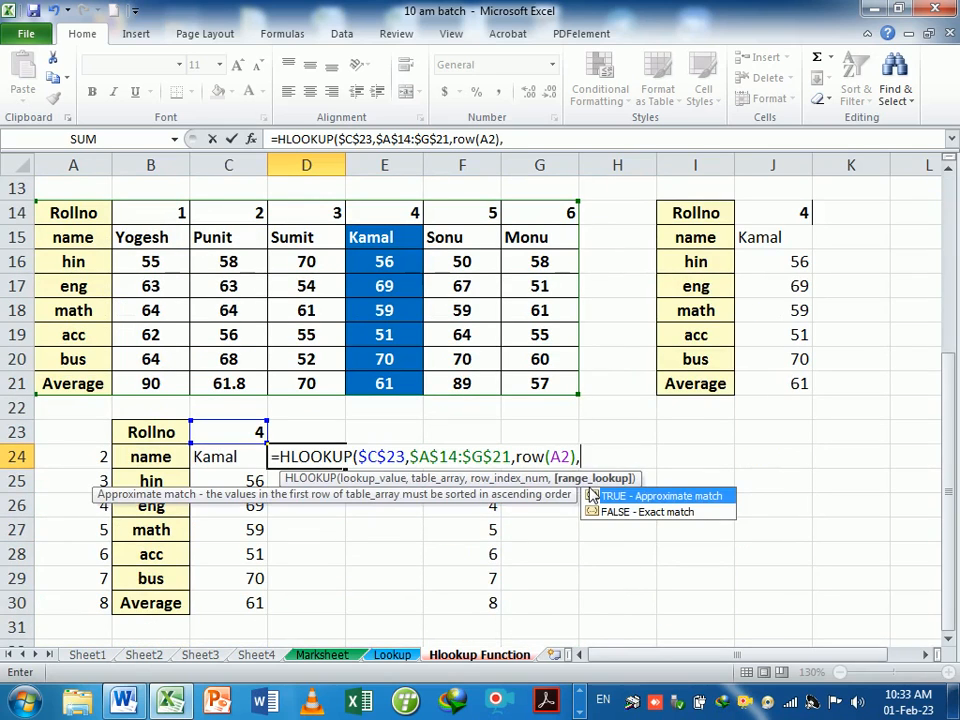
pyautogui.write('0)')
pyautogui.press('Return')
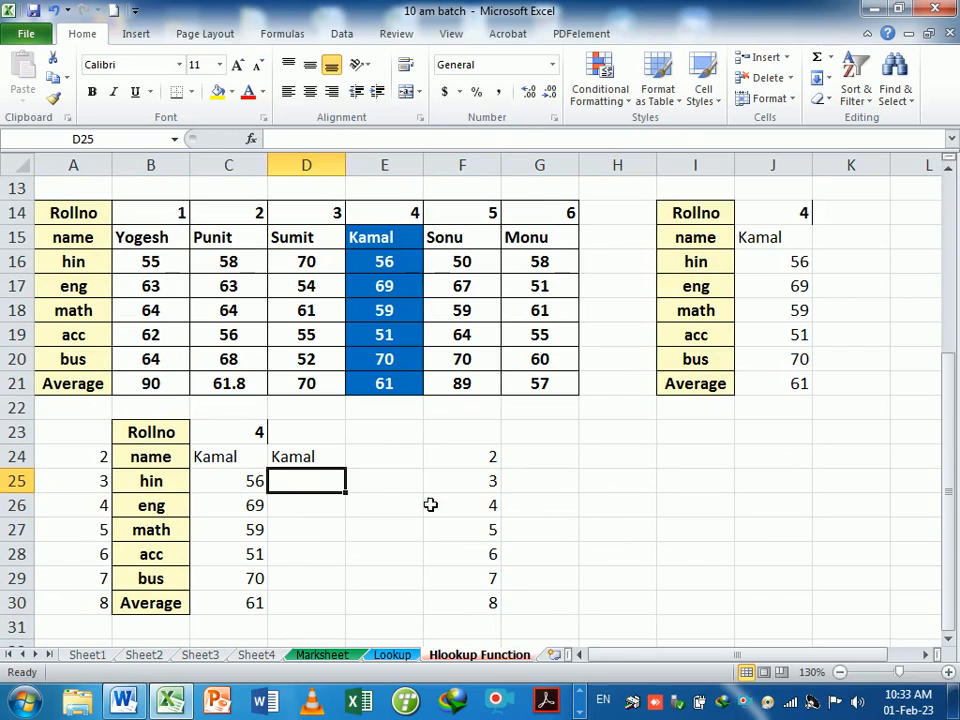
# Fill the D24 HLOOKUP formula down through D30 and compare its row index argument with the formula in C24.
pyautogui.click(320, 463)
pyautogui.moveTo(347, 470); pyautogui.dragTo(358, 614)
pyautogui.moveTo(255, 462); pyautogui.dragTo(328, 612)
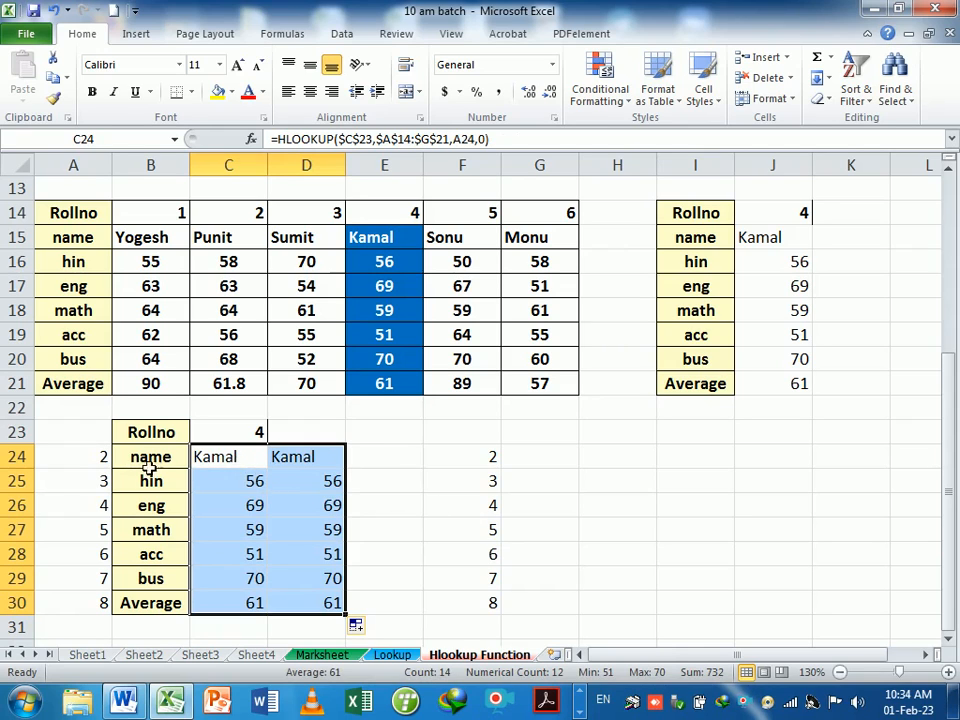
pyautogui.click(220, 460)
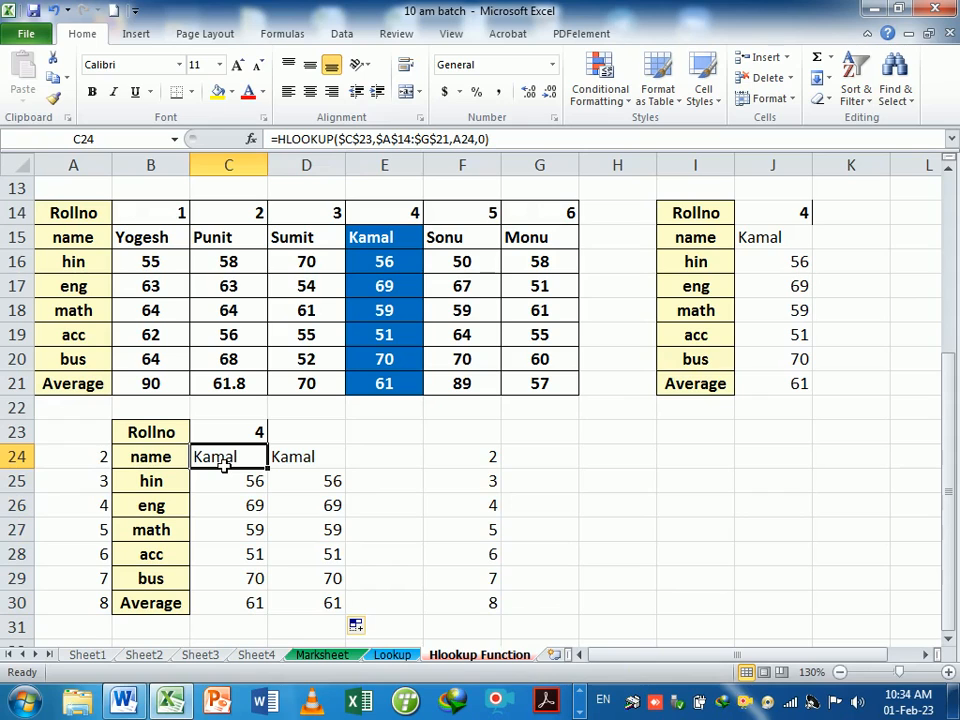
pyautogui.click(311, 458)
pyautogui.doubleClick(311, 457)
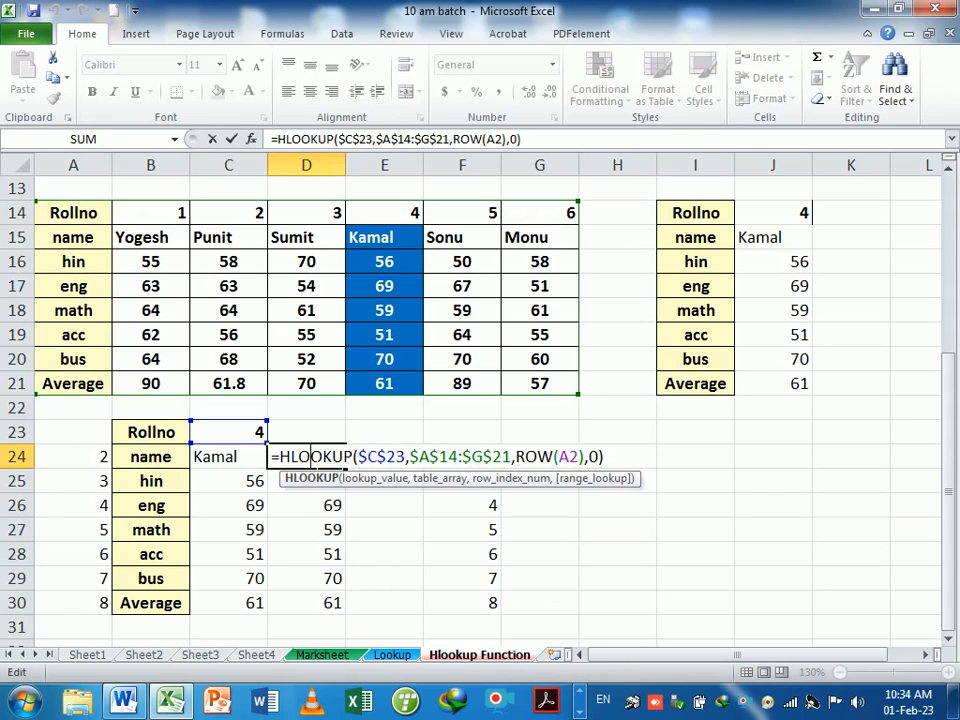
pyautogui.press('Return')
# Enter the formula =ROWS(I23:I24) in G24.
pyautogui.press('Right')
pyautogui.press('Right')
pyautogui.press('Right')
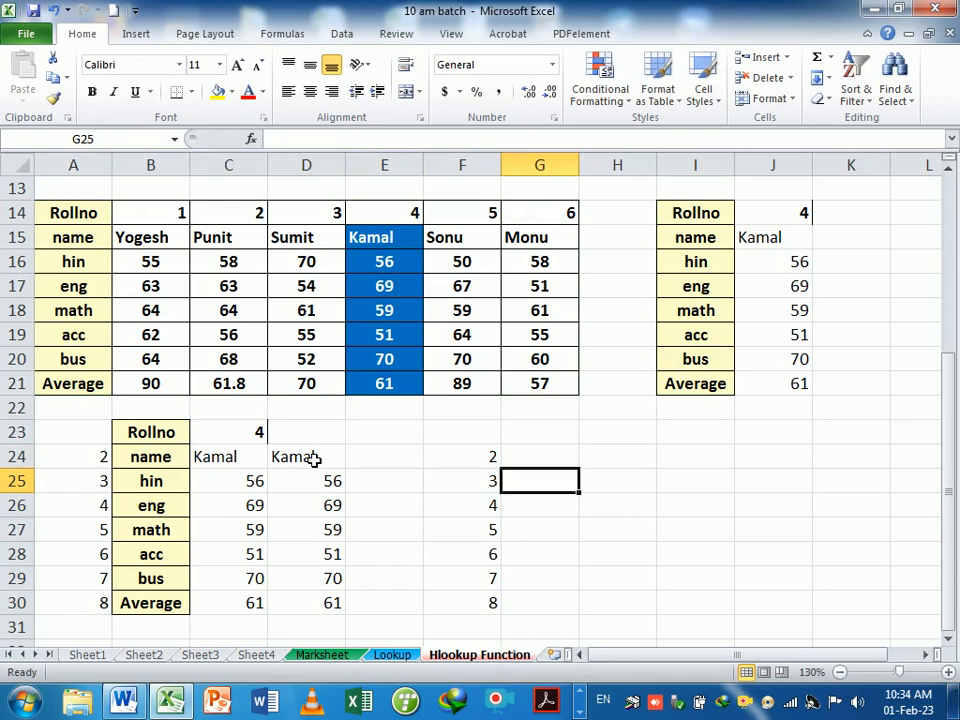
pyautogui.press('Right')
pyautogui.press('Up')
pyautogui.press('Up')
pyautogui.press('Left')
pyautogui.press('Down')
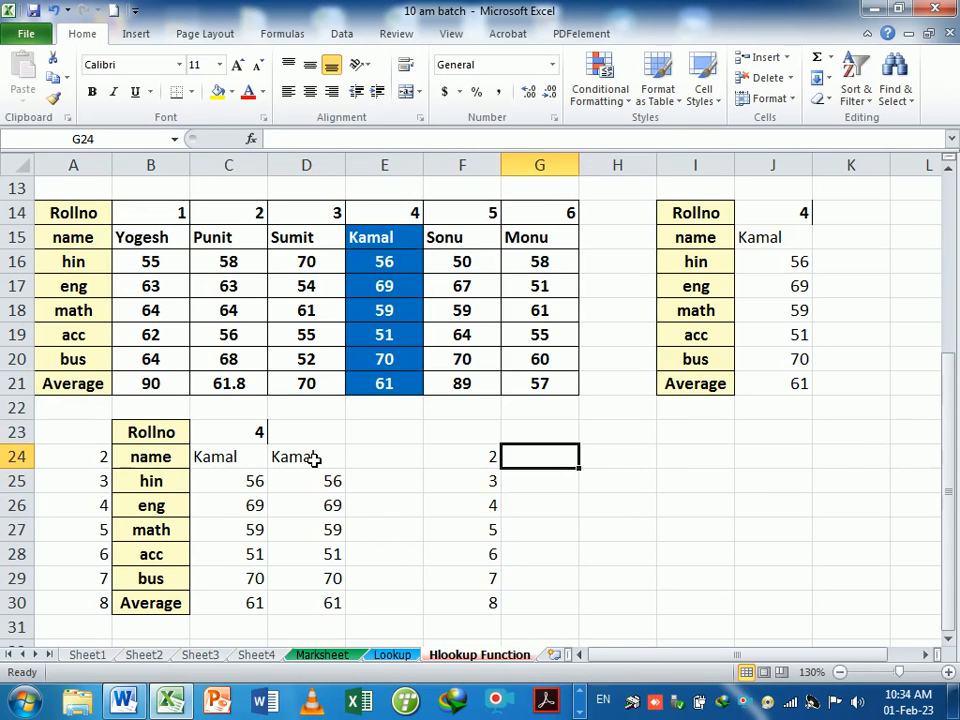
pyautogui.write('=')
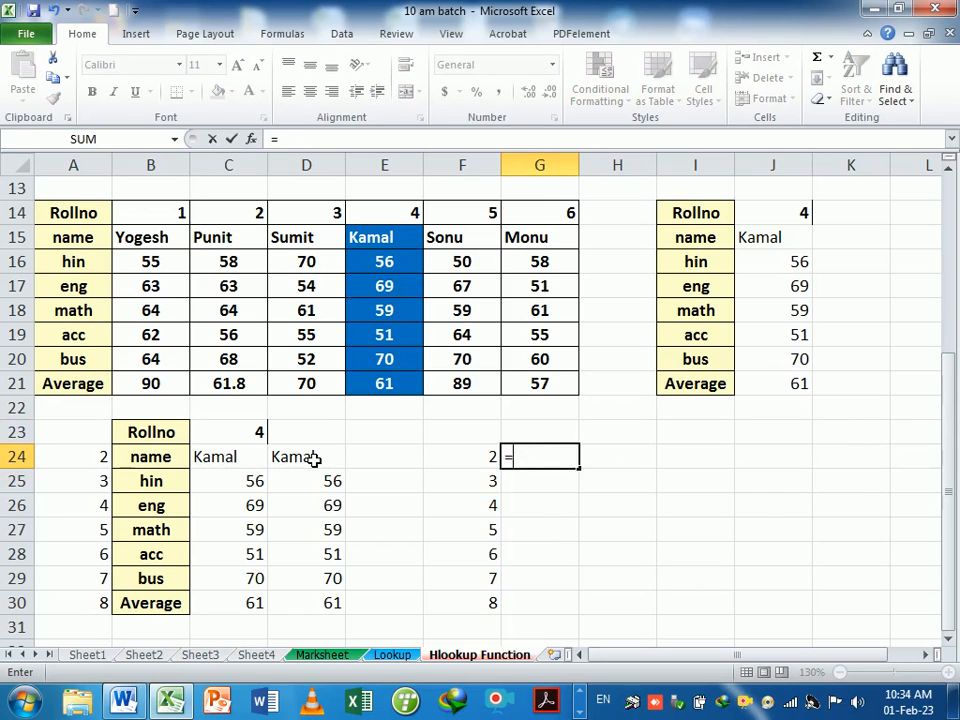
pyautogui.write('row')
pyautogui.press('Down')
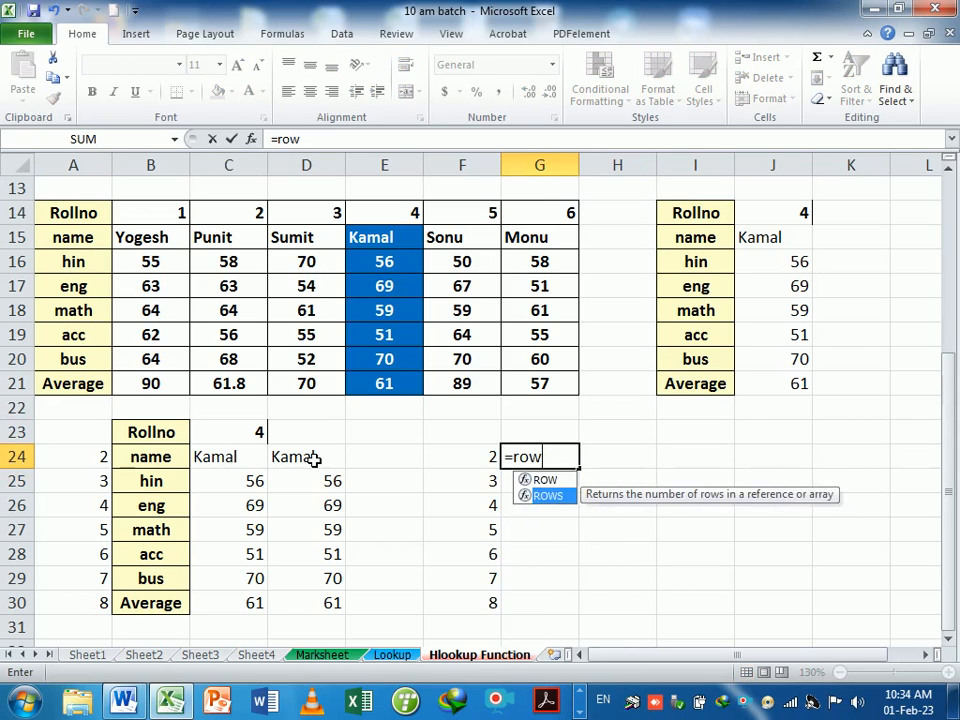
pyautogui.press('Tab')
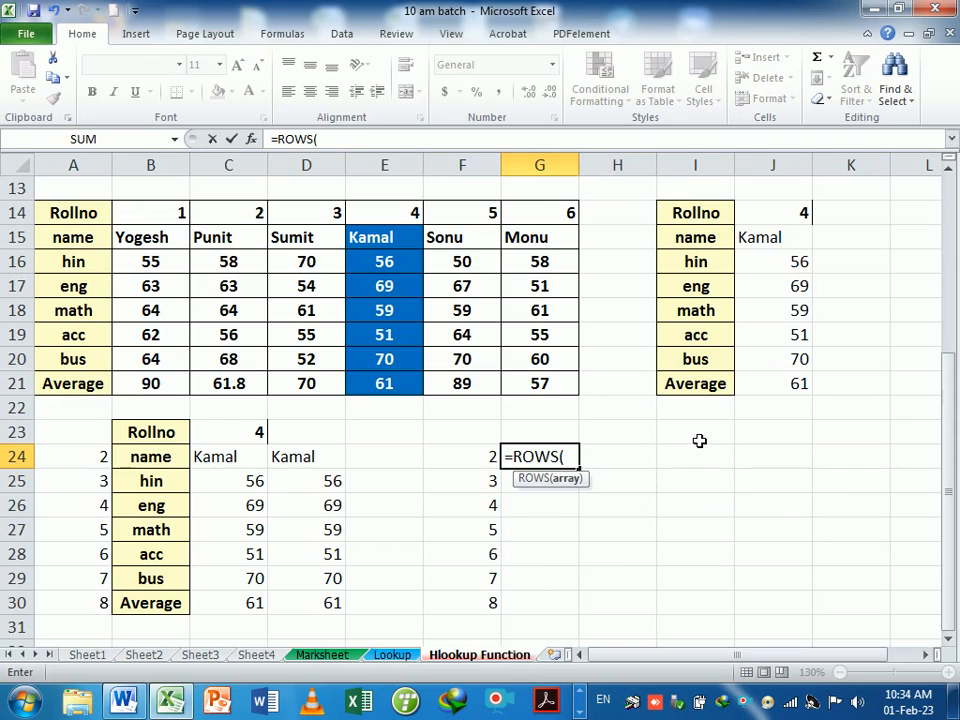
pyautogui.moveTo(700, 438); pyautogui.dragTo(699, 453)
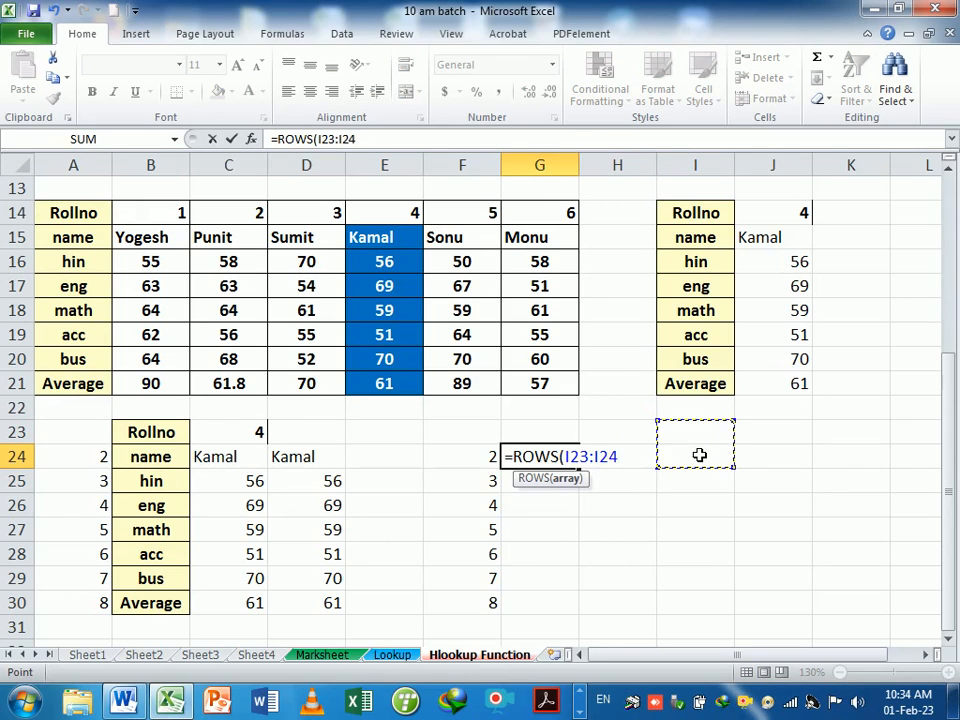
pyautogui.press('Return')
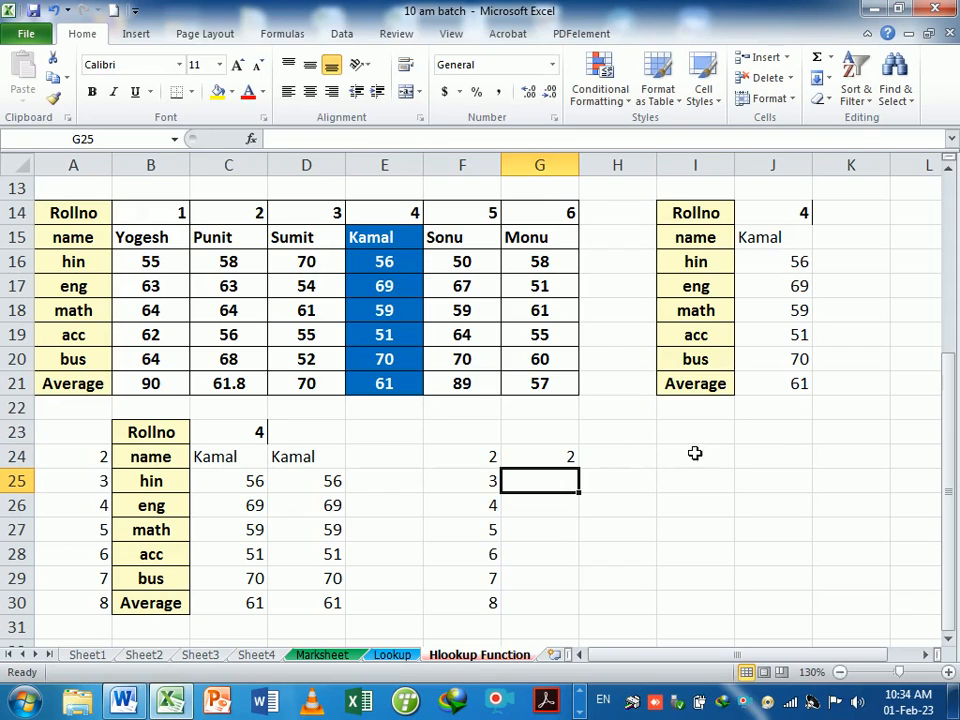
# Fill the ROWS formula in G24 down through G30 and inspect the references in the copied formulas one by one.
pyautogui.click(565, 463)
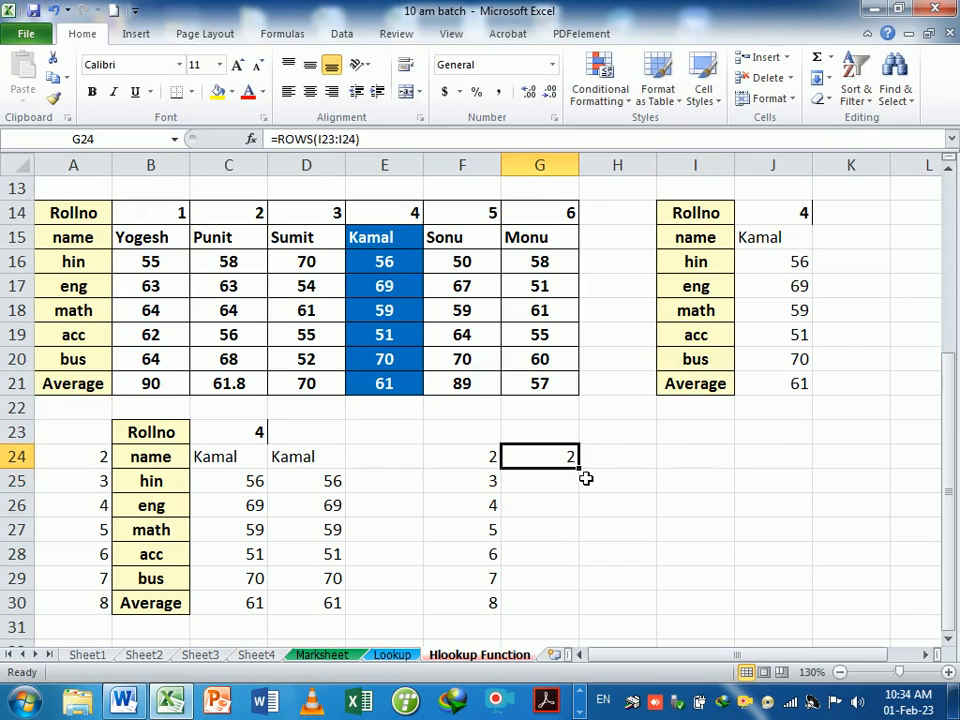
pyautogui.moveTo(578, 469); pyautogui.dragTo(570, 614)
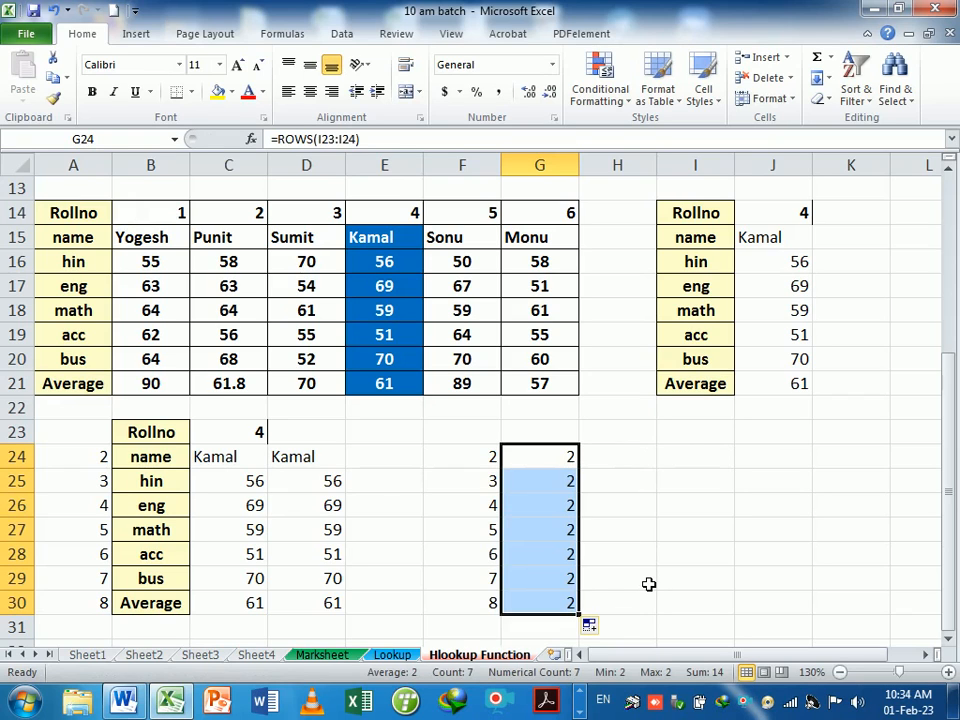
pyautogui.press('F2')
pyautogui.press('Return')
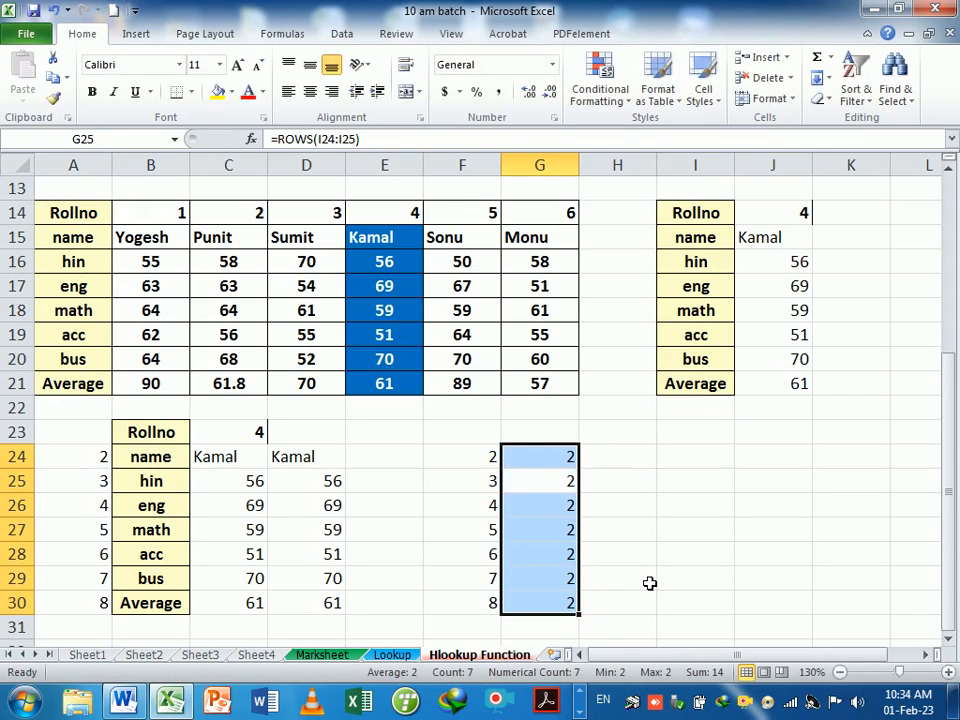
pyautogui.press('F2')
pyautogui.press('Return')
pyautogui.press('F2')
pyautogui.press('Return')
pyautogui.press('F2')
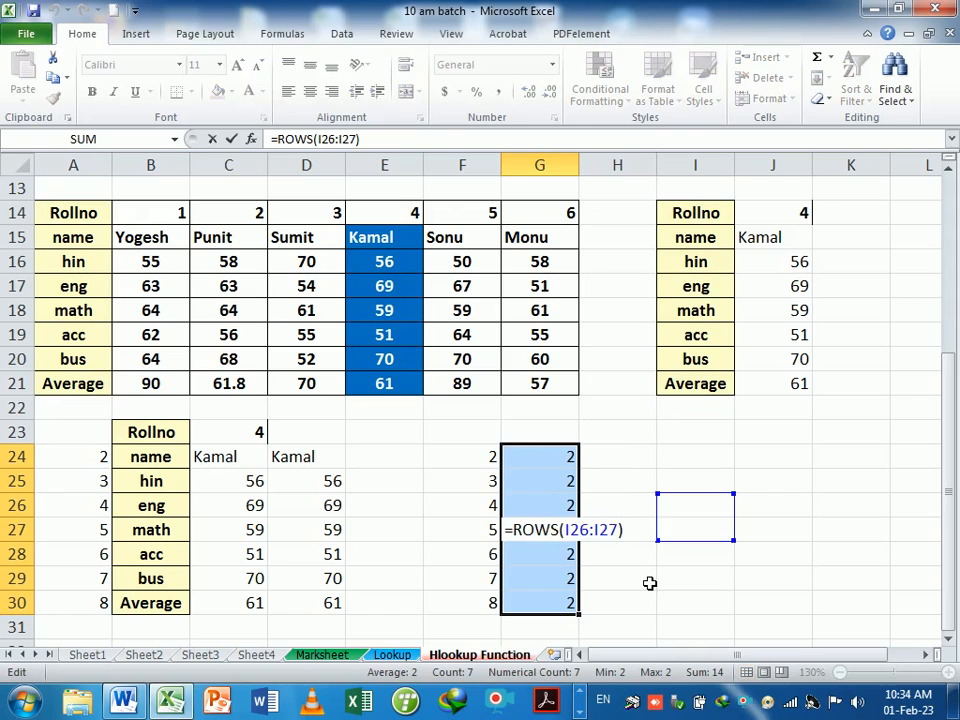
pyautogui.press('Return')
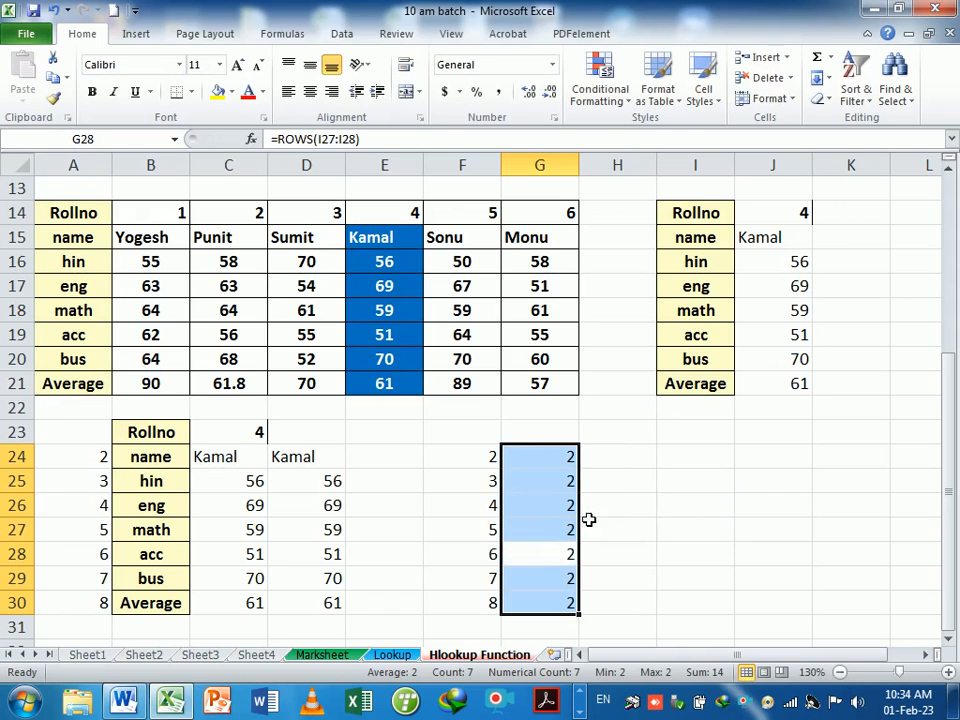
# Change the formula in G24 to =ROWS(I$23:I24) and fill it down through G30.
pyautogui.click(555, 462)
pyautogui.doubleClick(555, 462)
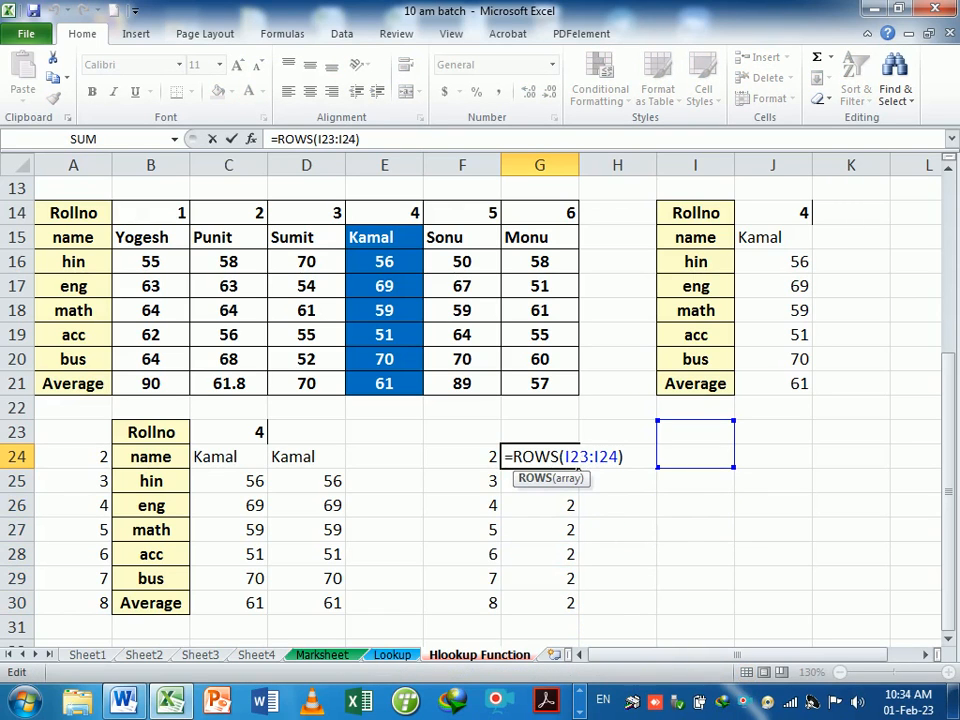
pyautogui.click(570, 458)
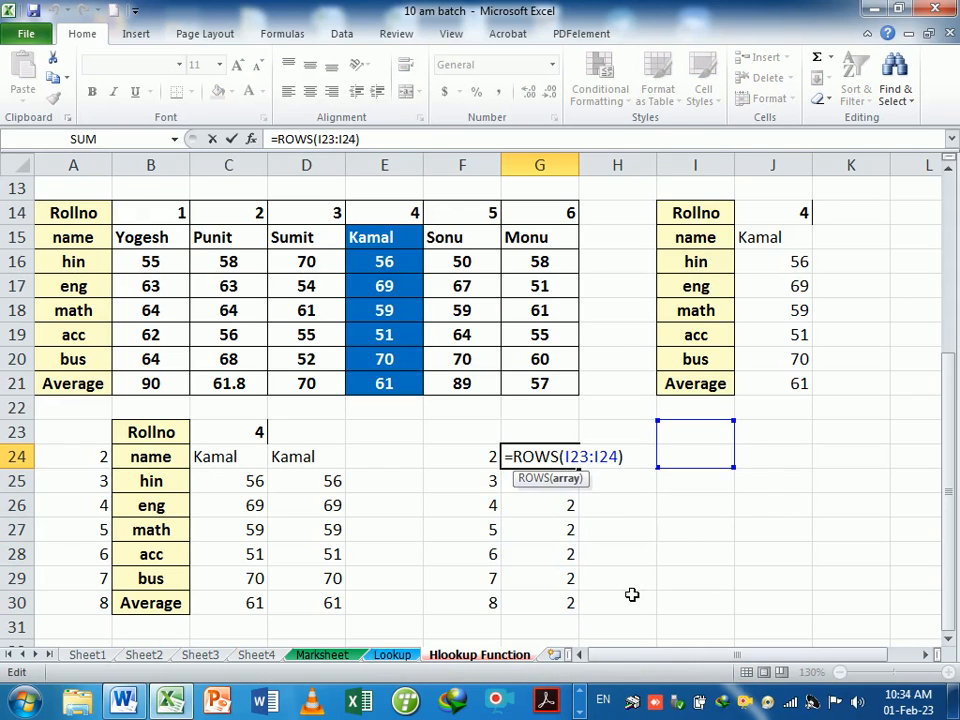
pyautogui.write('$')
pyautogui.press('Return')
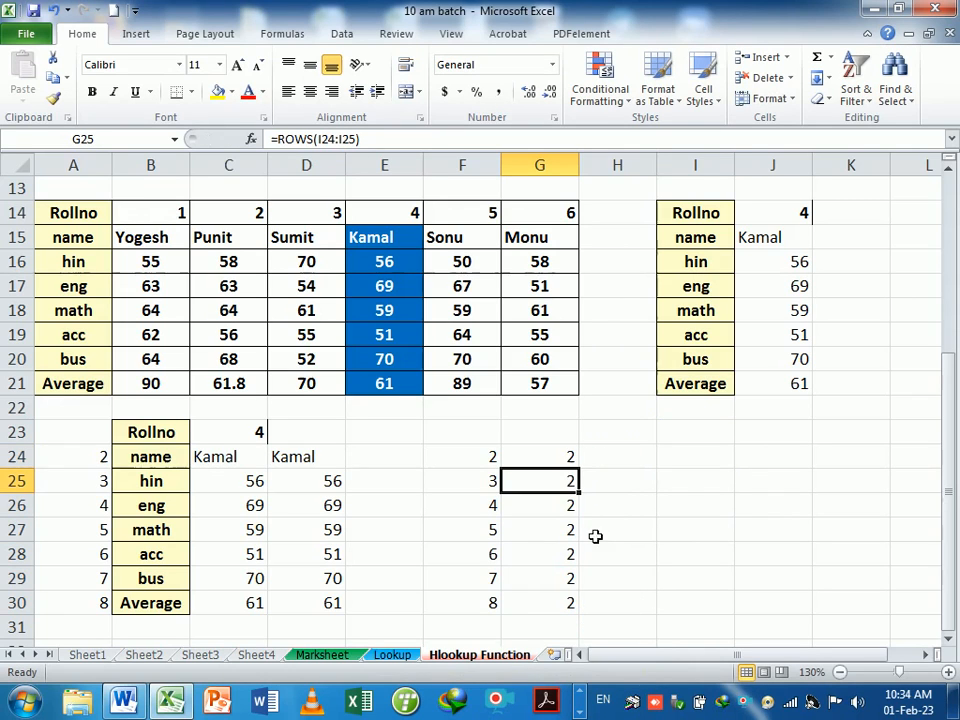
pyautogui.click(562, 460)
pyautogui.moveTo(585, 476); pyautogui.dragTo(580, 590)
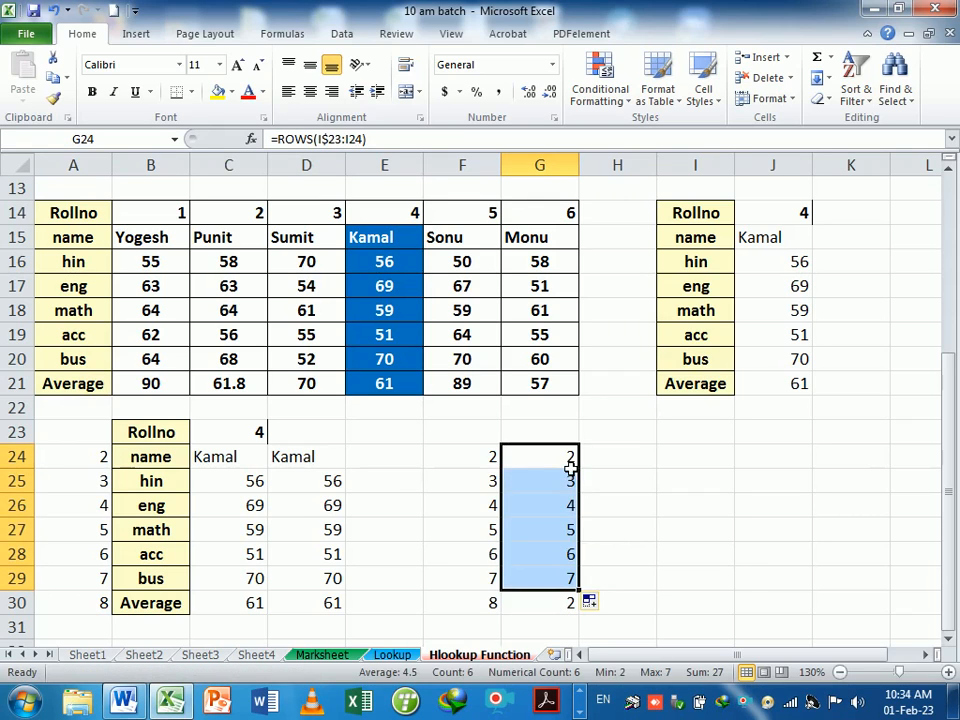
pyautogui.moveTo(562, 456); pyautogui.dragTo(581, 615)
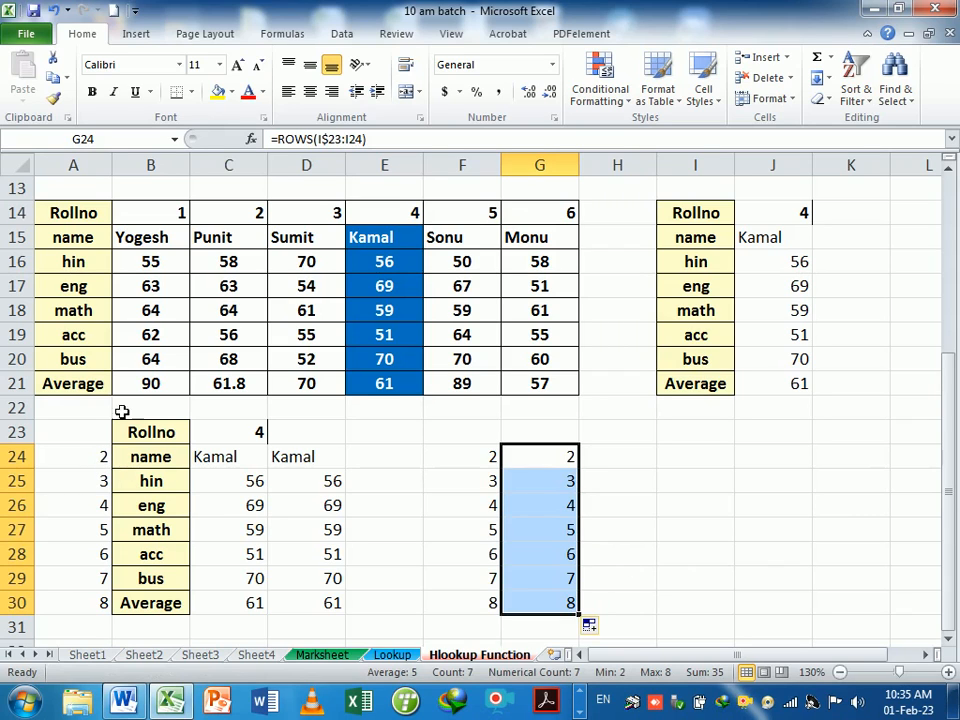
# Start an HLOOKUP formula in E24 with $C$23 as the lookup value and $A$14:$G$21 as the table array.
pyautogui.moveTo(98, 240); pyautogui.dragTo(120, 265)
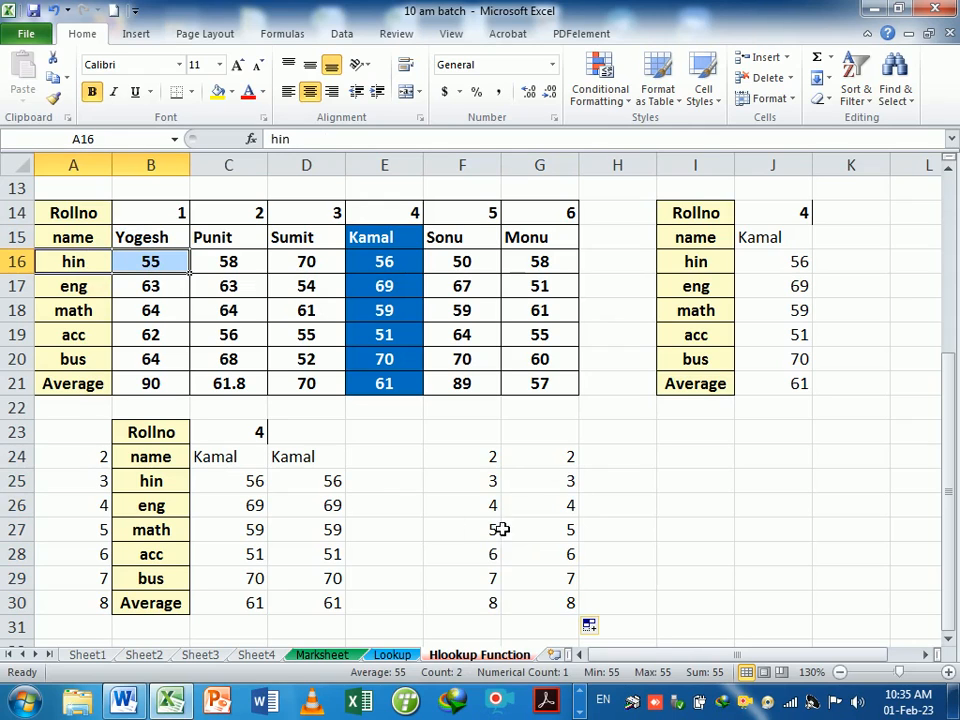
pyautogui.click(377, 461)
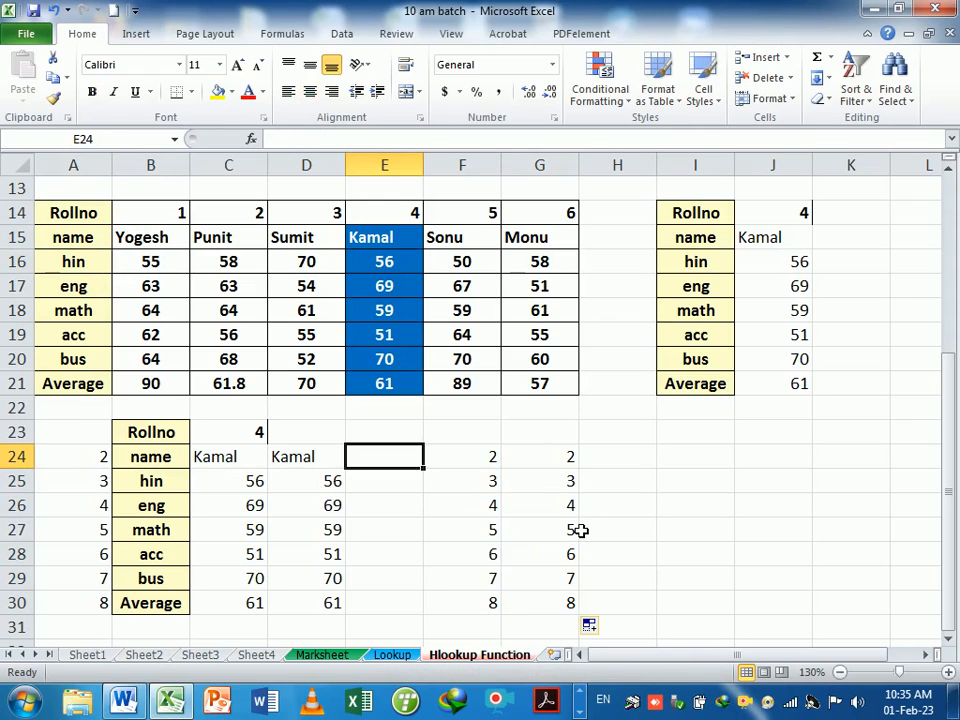
pyautogui.write('=hl')
pyautogui.press('Tab')
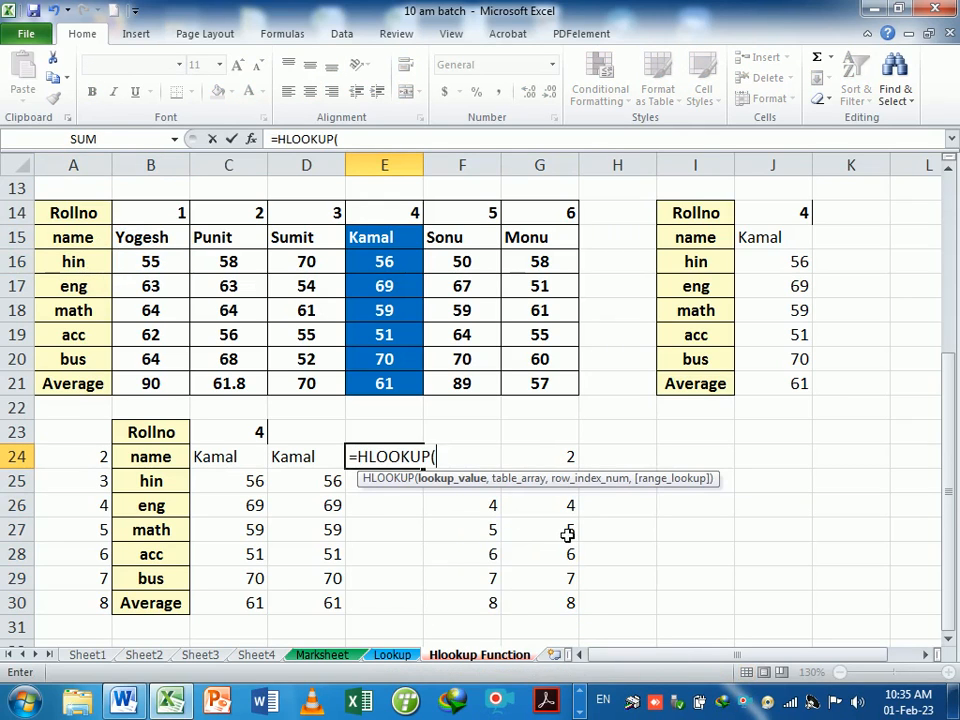
pyautogui.click(252, 432)
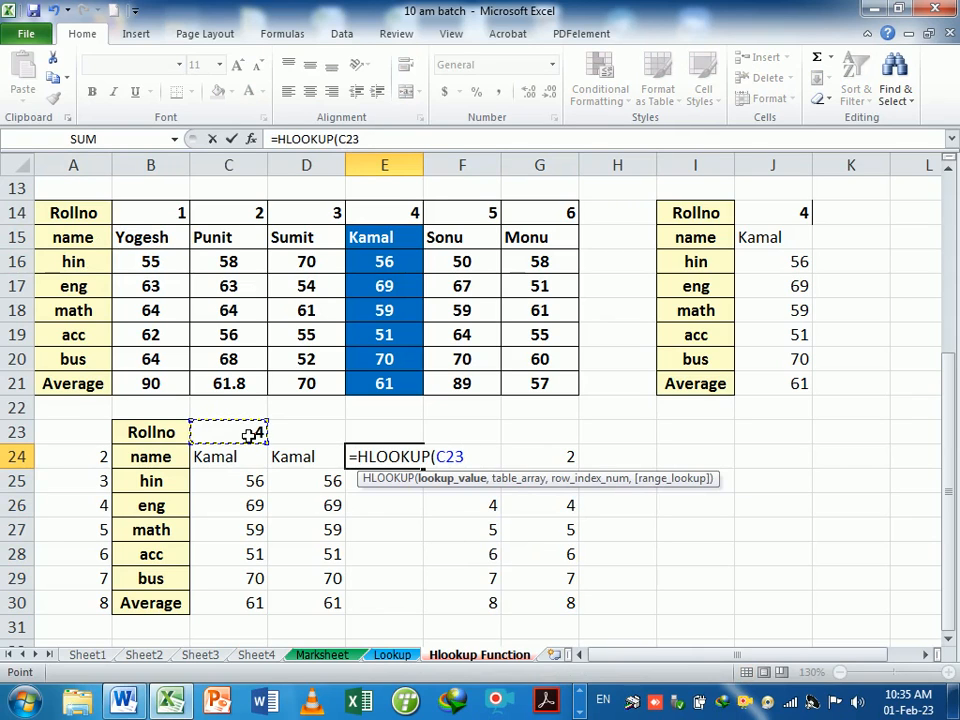
pyautogui.press('F4')
pyautogui.write(',')
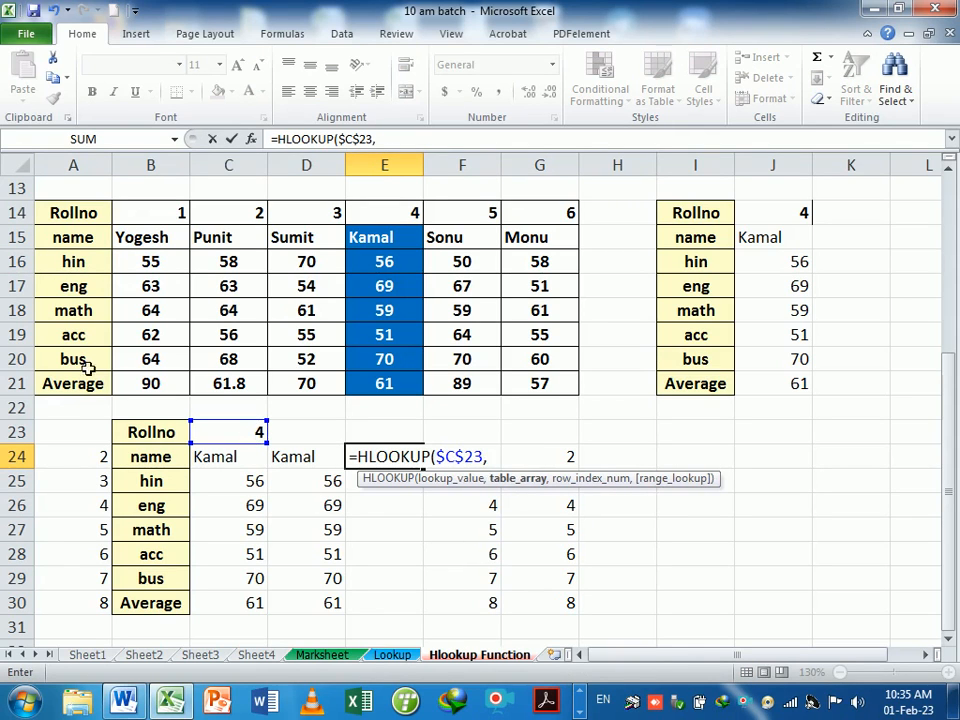
pyautogui.moveTo(64, 212); pyautogui.dragTo(540, 380)
pyautogui.press('F4')
# Complete the E24 HLOOKUP formula with ROWS(B$23:B24) as the row index and 0 for an exact match.
pyautogui.write(',rows')
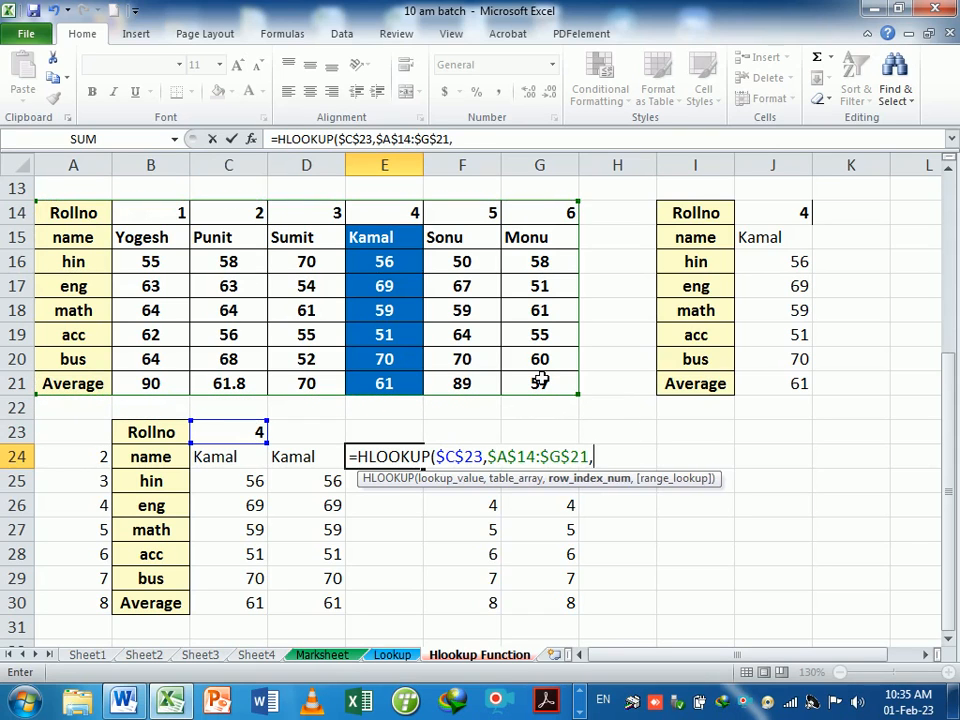
pyautogui.press('Tab')
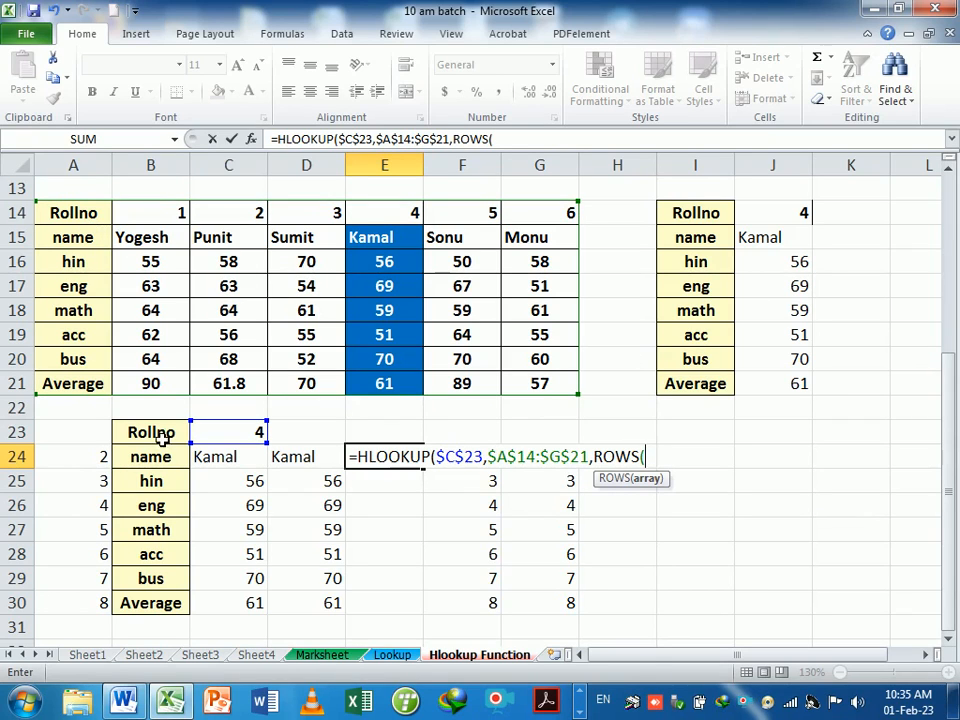
pyautogui.moveTo(161, 437); pyautogui.dragTo(168, 458)
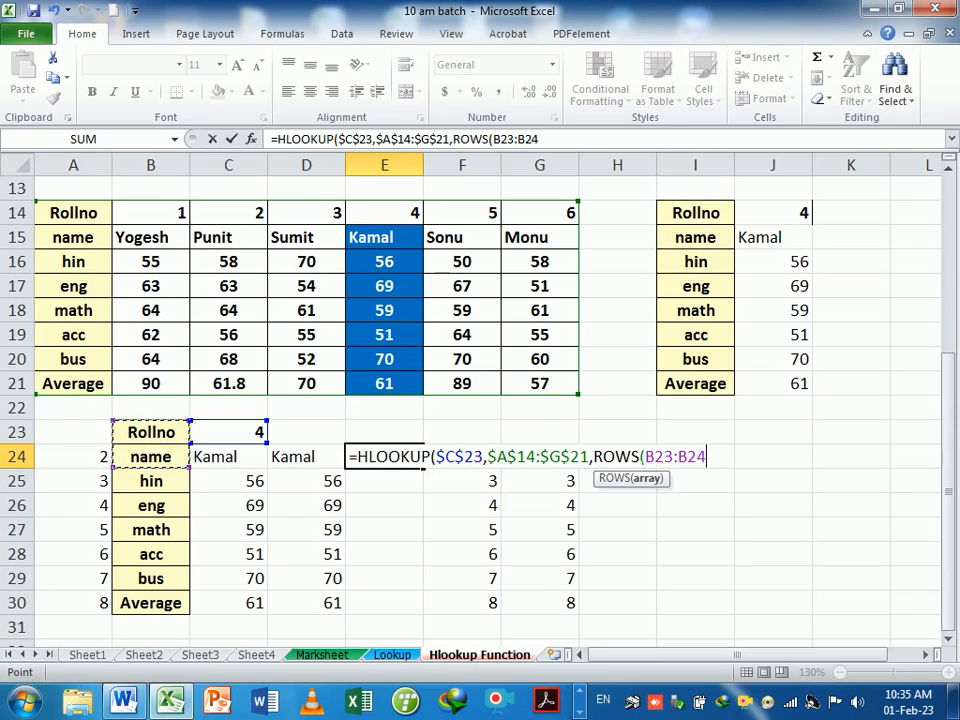
pyautogui.click(655, 457)
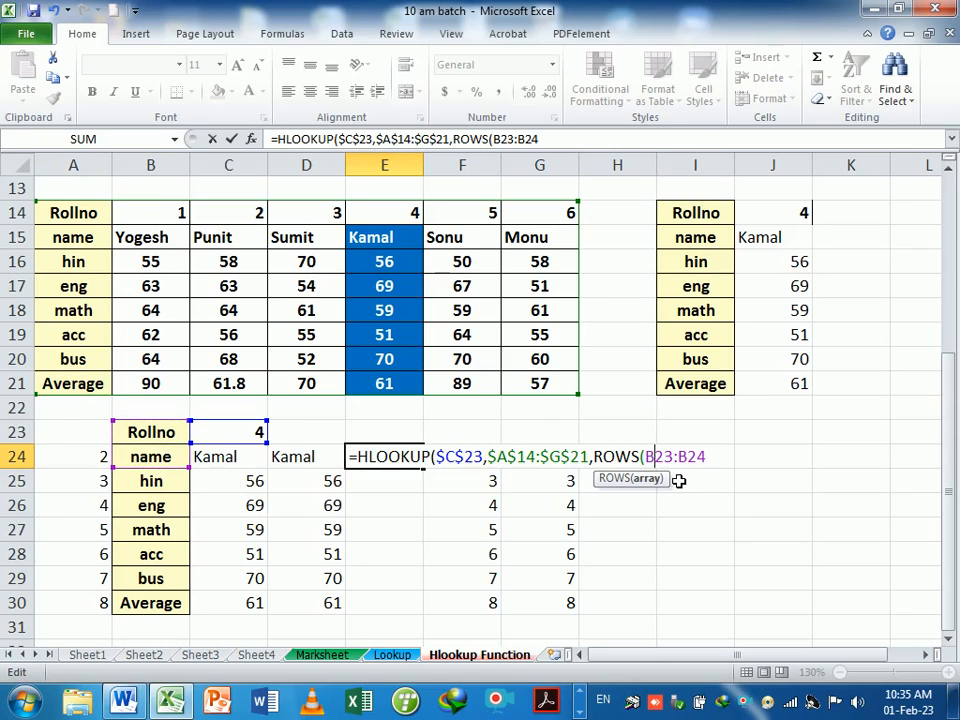
pyautogui.write('$')
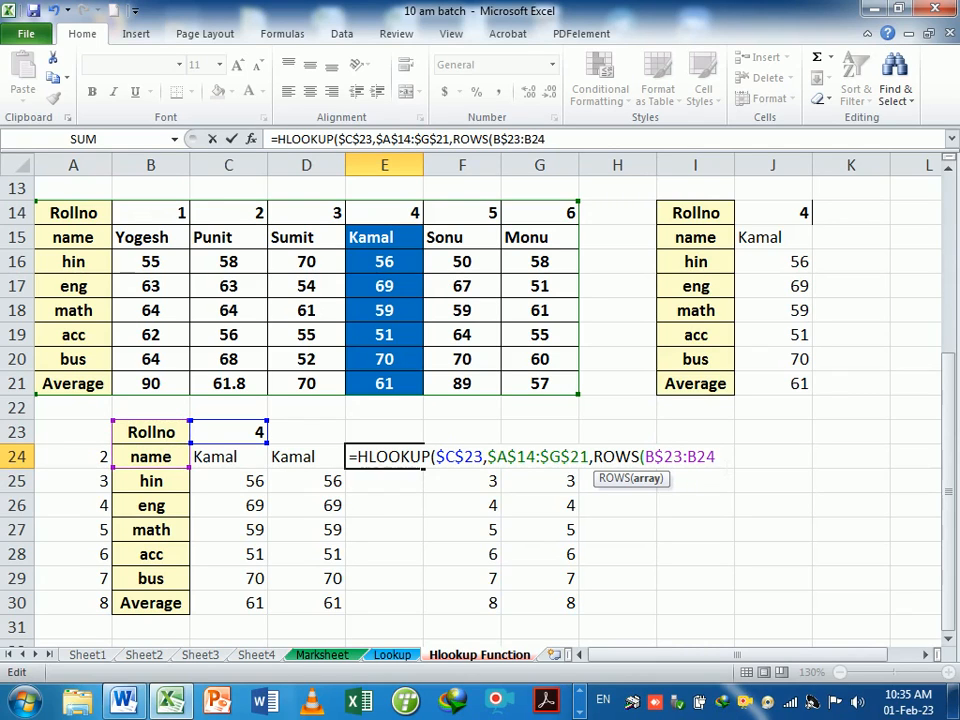
pyautogui.write(')')
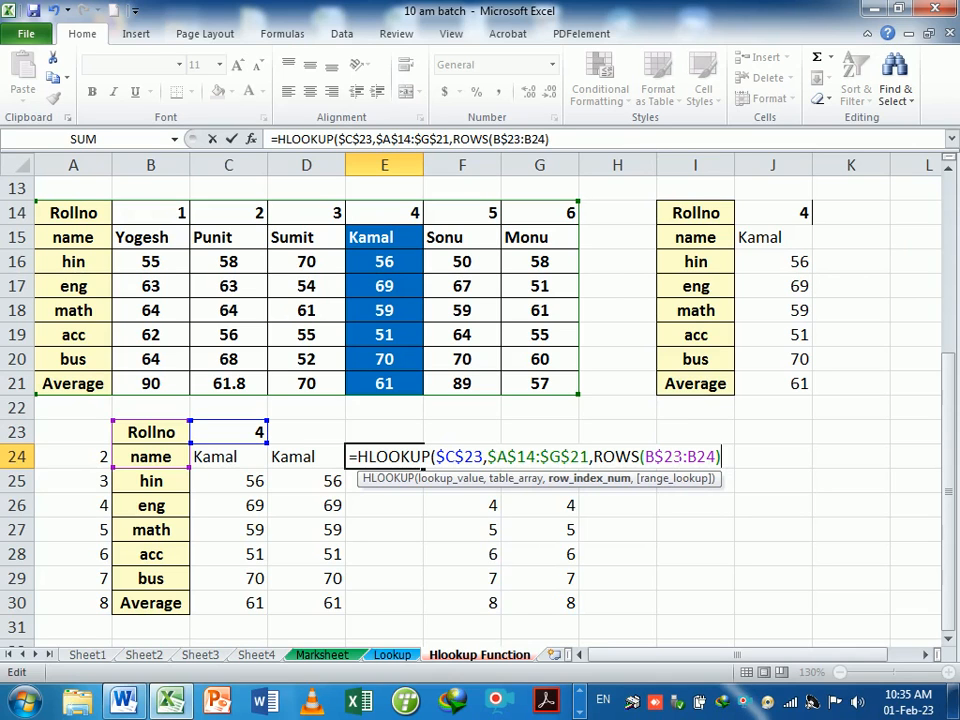
pyautogui.write(',0')
pyautogui.press('Return')
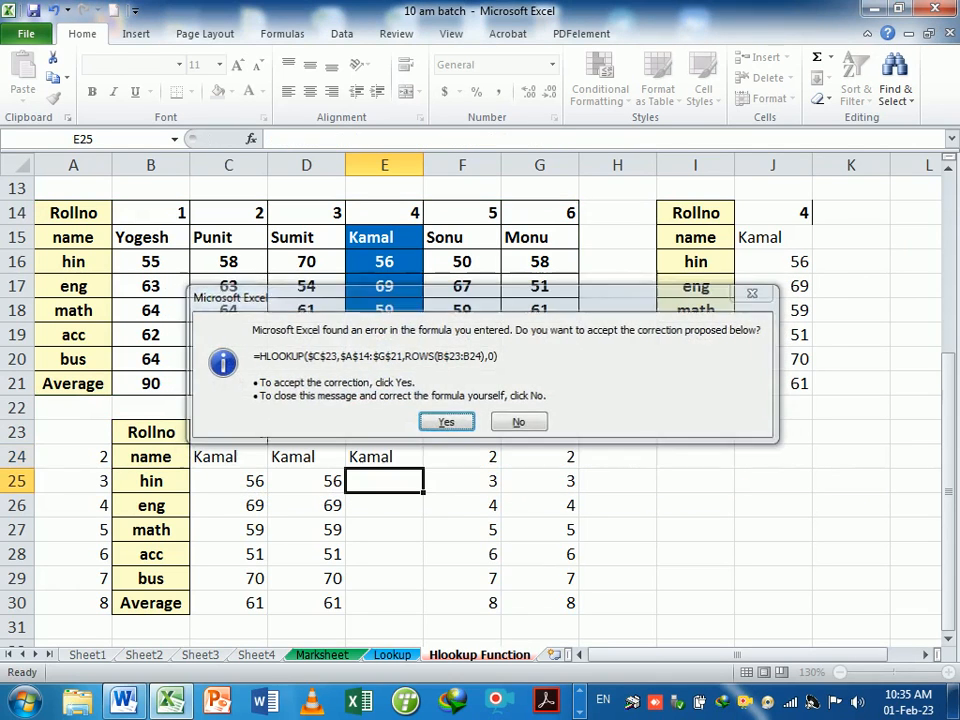
pyautogui.press('Return')
# Fill the E24 HLOOKUP formula down through E30 and set the Rollno in J14 to 6.
pyautogui.click(418, 465)
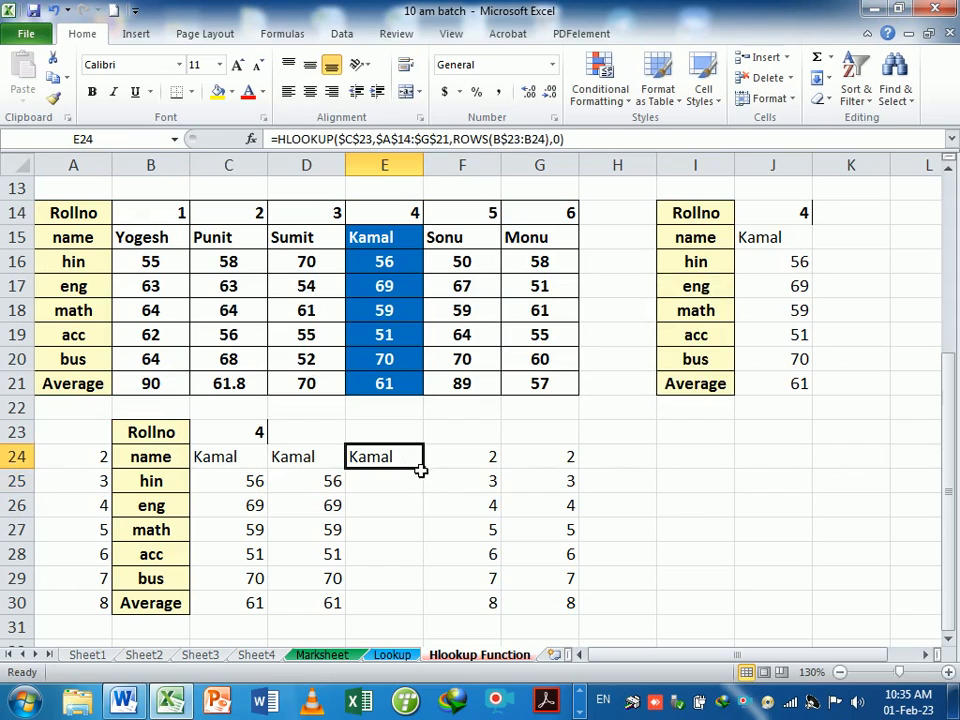
pyautogui.moveTo(423, 468); pyautogui.dragTo(426, 612)
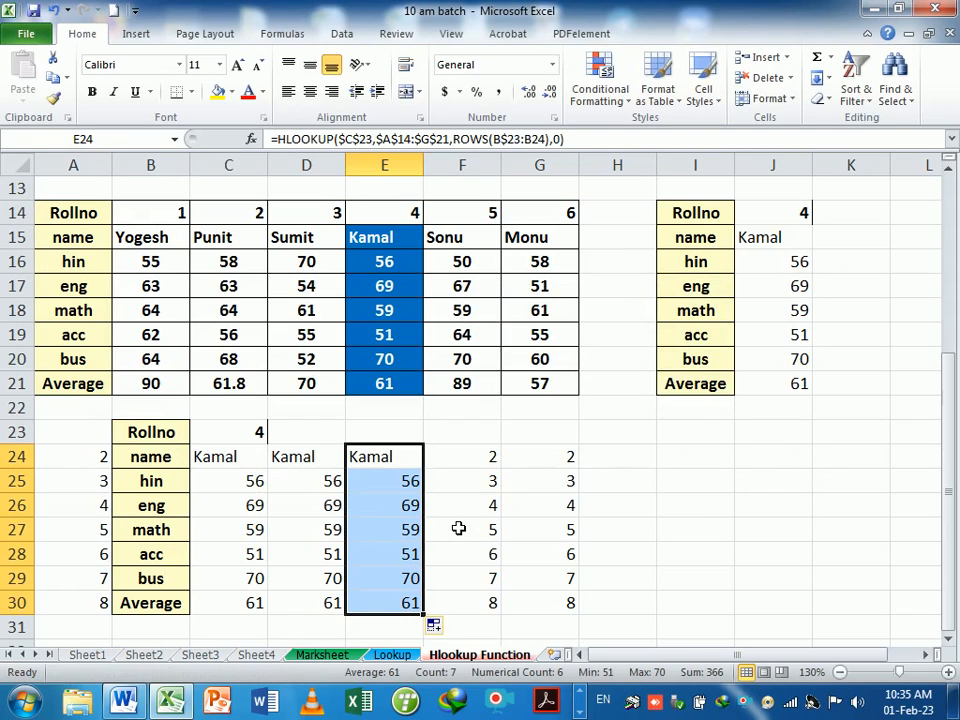
pyautogui.click(770, 216)
pyautogui.write('6')
pyautogui.press('Return')
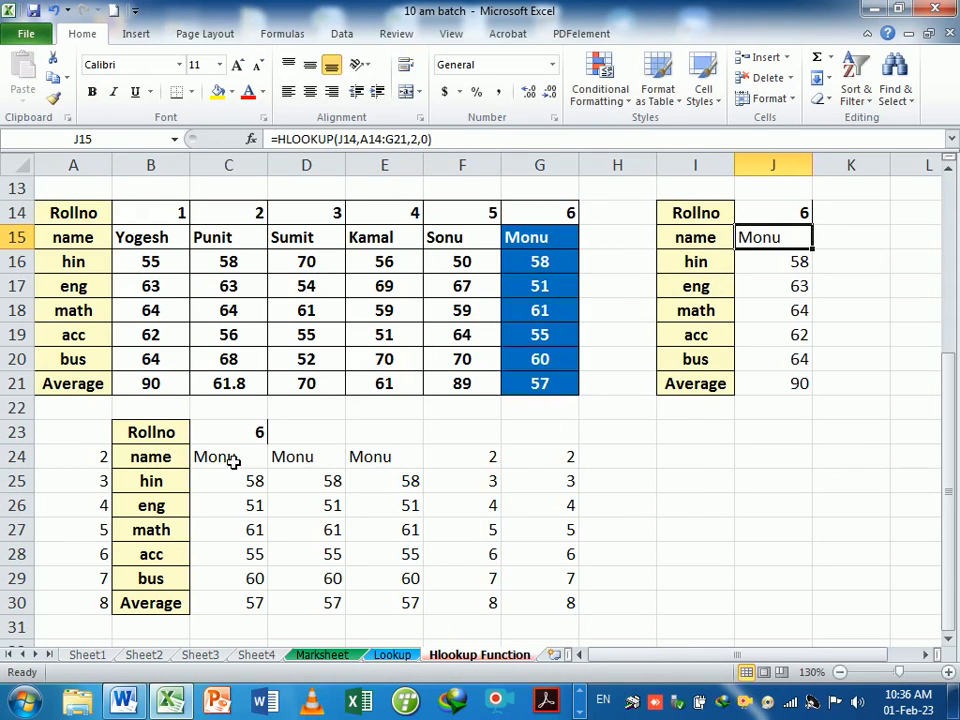
# Review the lookup results in C24:E30 and J15:J21 and examine the formulas in F24, G24 and C24.
pyautogui.moveTo(258, 458); pyautogui.dragTo(407, 602)
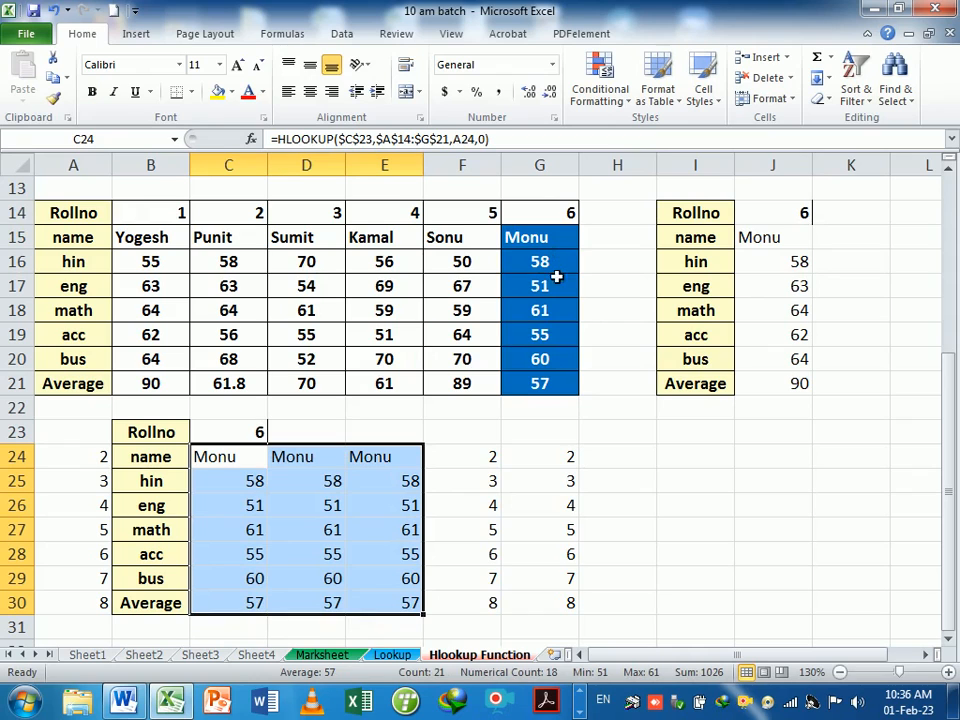
pyautogui.moveTo(219, 463); pyautogui.dragTo(392, 467)
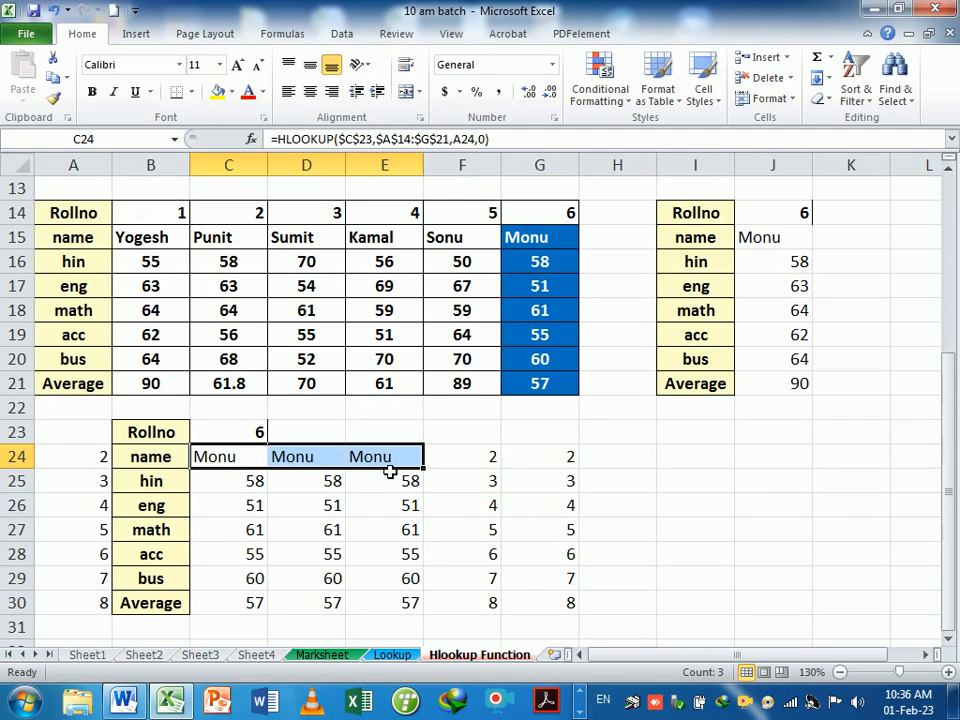
pyautogui.doubleClick(471, 462)
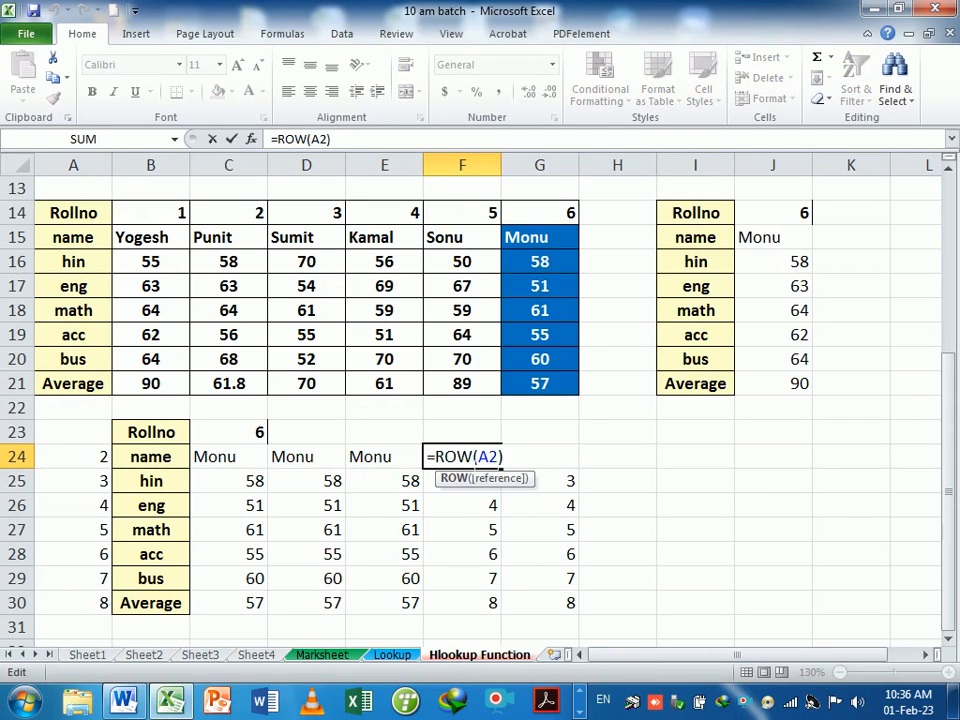
pyautogui.press('Return')
pyautogui.doubleClick(540, 460)
pyautogui.press('Return')
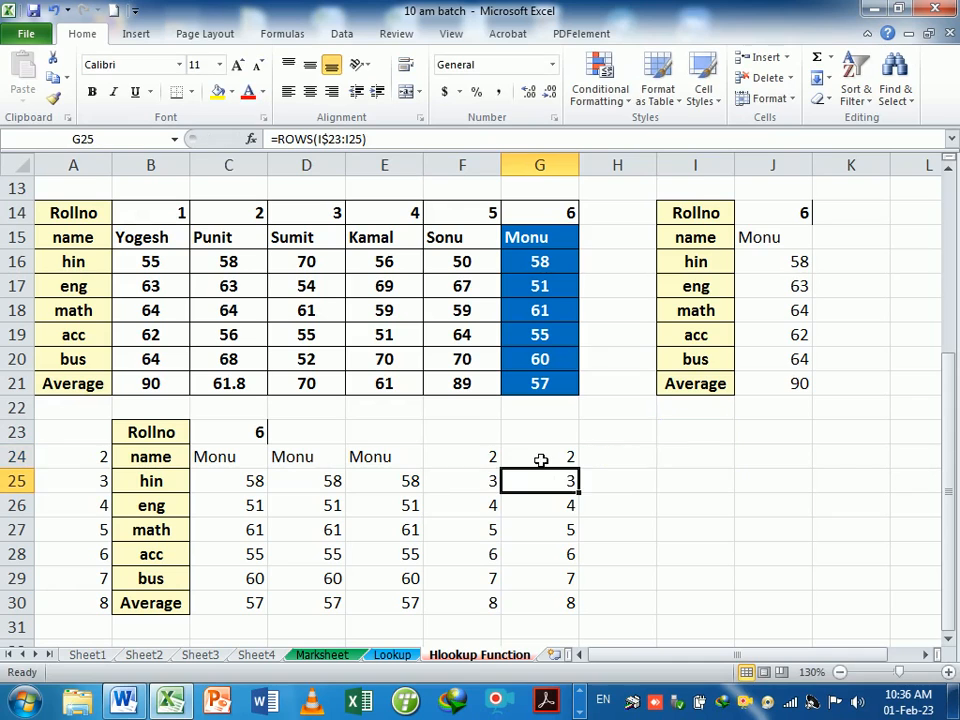
pyautogui.doubleClick(242, 458)
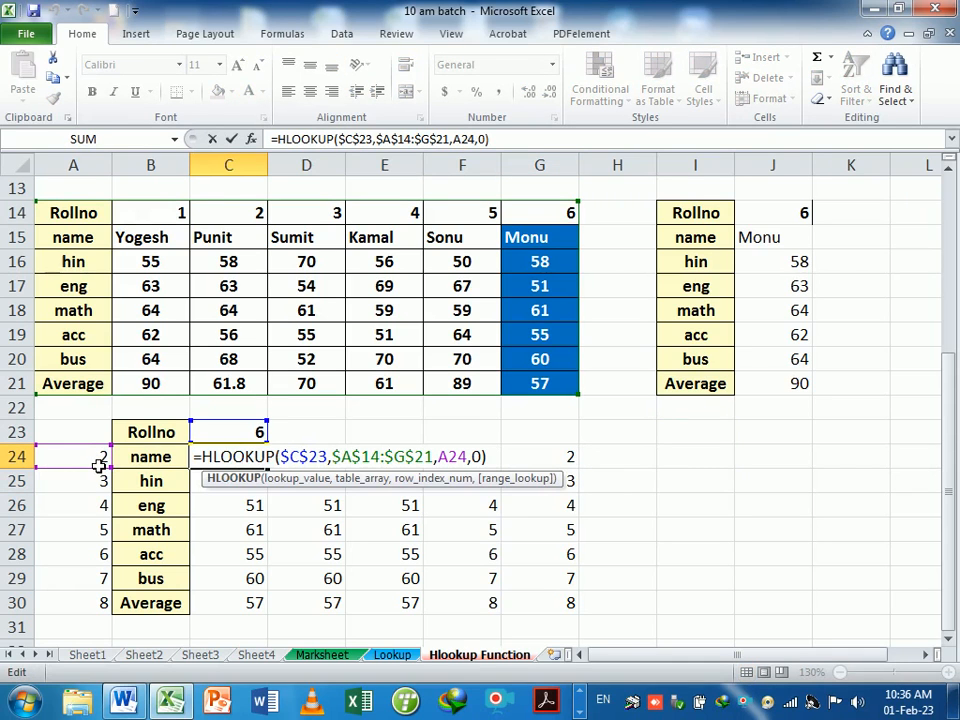
pyautogui.press('Return')
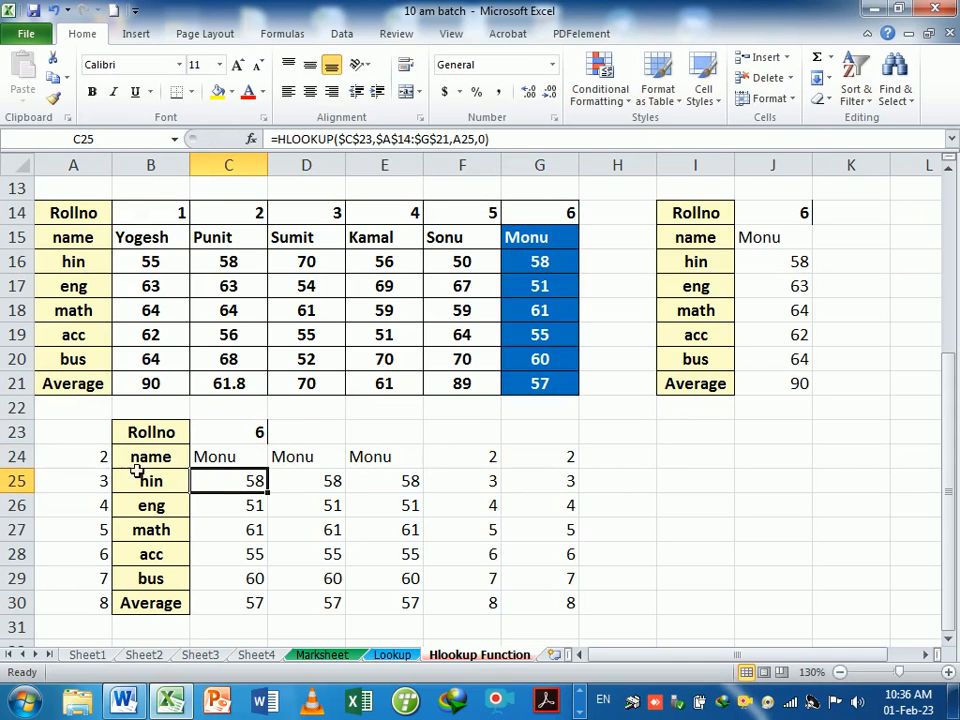
pyautogui.moveTo(257, 456); pyautogui.dragTo(415, 605)
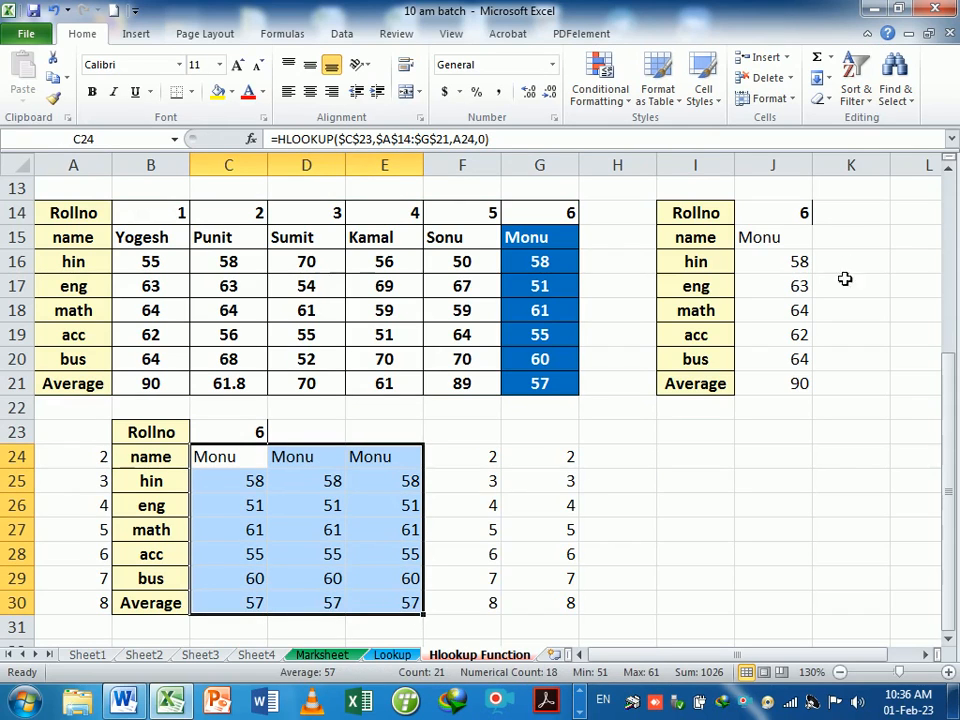
pyautogui.click(795, 240)
pyautogui.moveTo(791, 252); pyautogui.dragTo(791, 392)
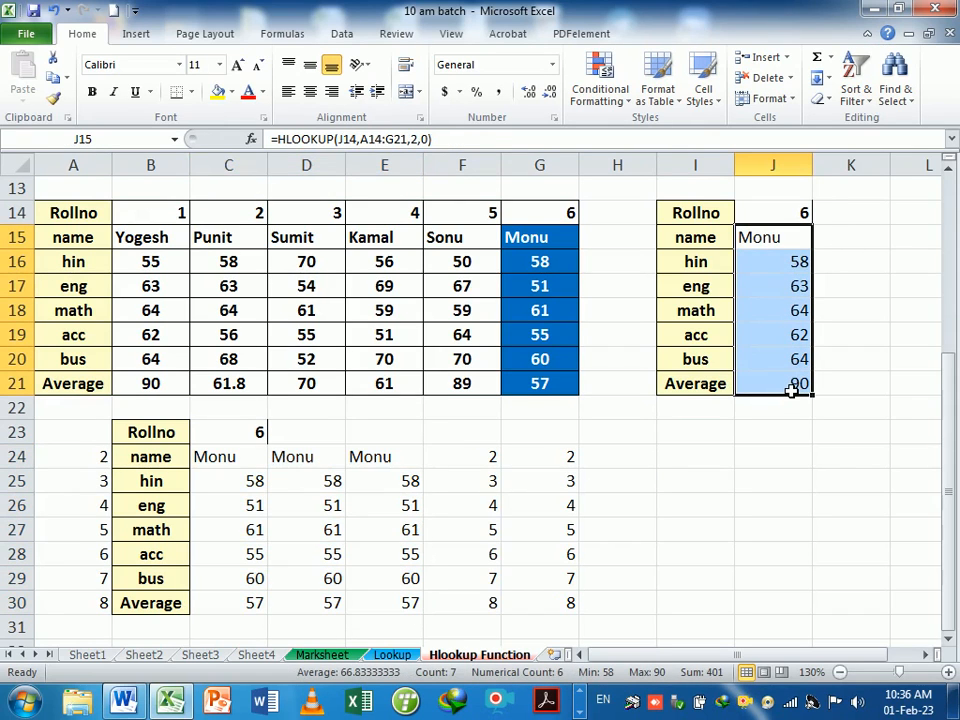
pyautogui.click(751, 460)
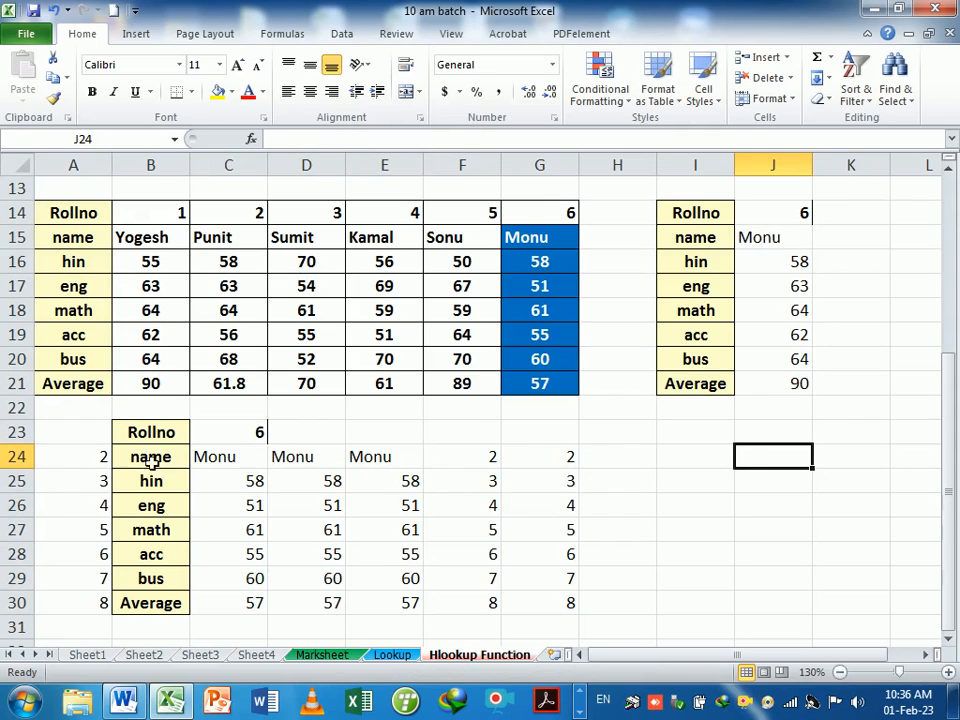
# Apply all borders to the lookup result range C23:E30.
pyautogui.moveTo(240, 461); pyautogui.dragTo(422, 600)
pyautogui.click(191, 91)
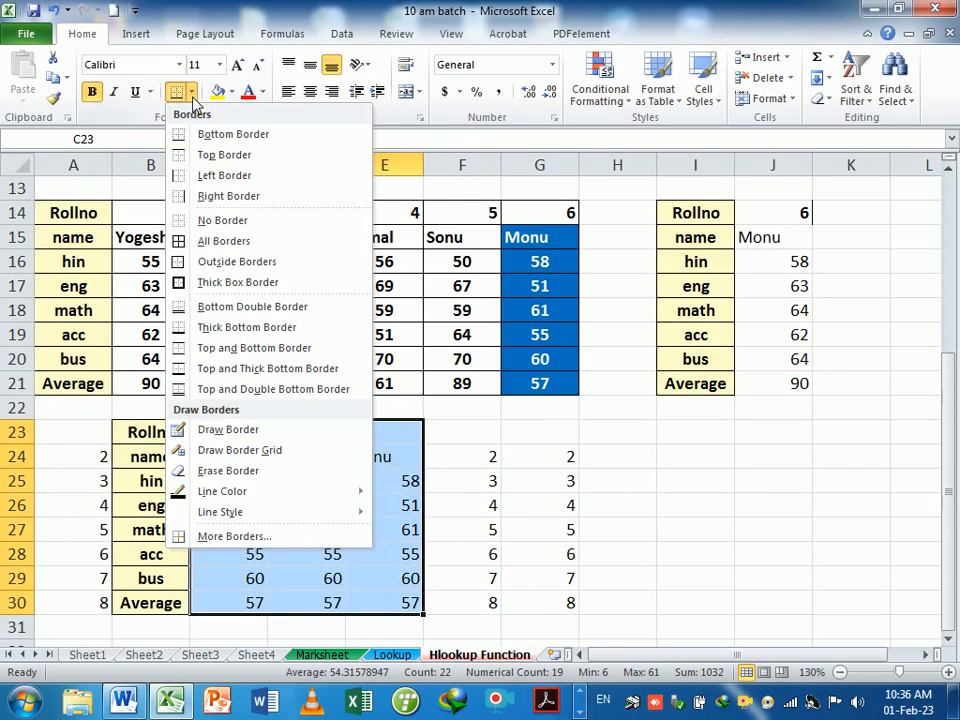
pyautogui.click(212, 242)
pyautogui.click(674, 513)
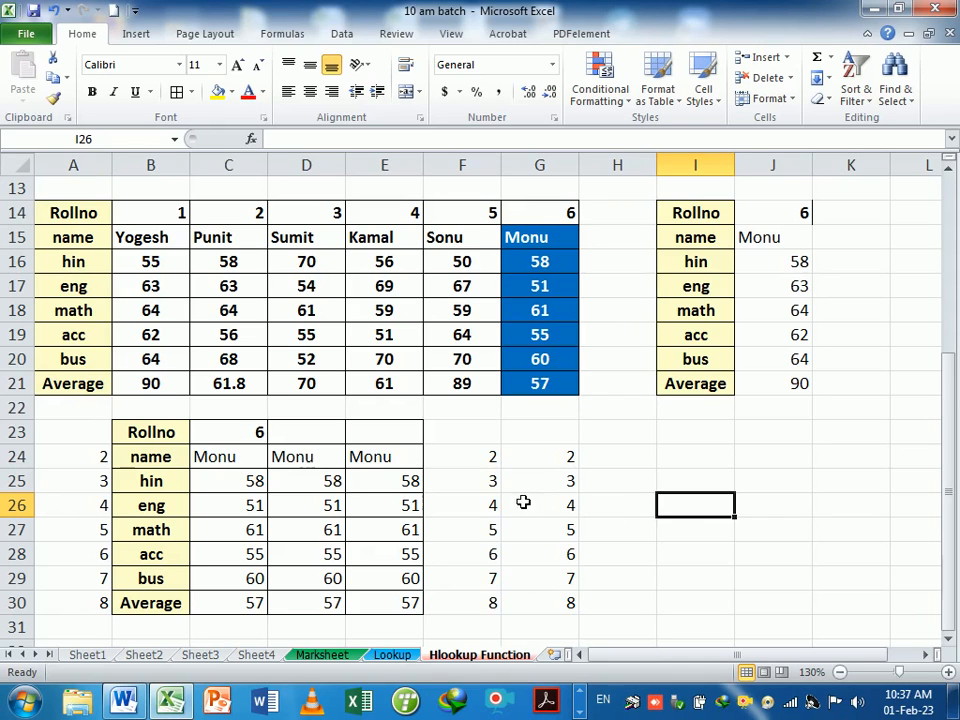
# Copy the marks table A14:G21 and paste it below the lookup results, starting at A33.
pyautogui.moveTo(75, 213); pyautogui.dragTo(529, 384)
pyautogui.hotkey('ctrl', 'c')
pyautogui.scroll(-5, 300, 392)
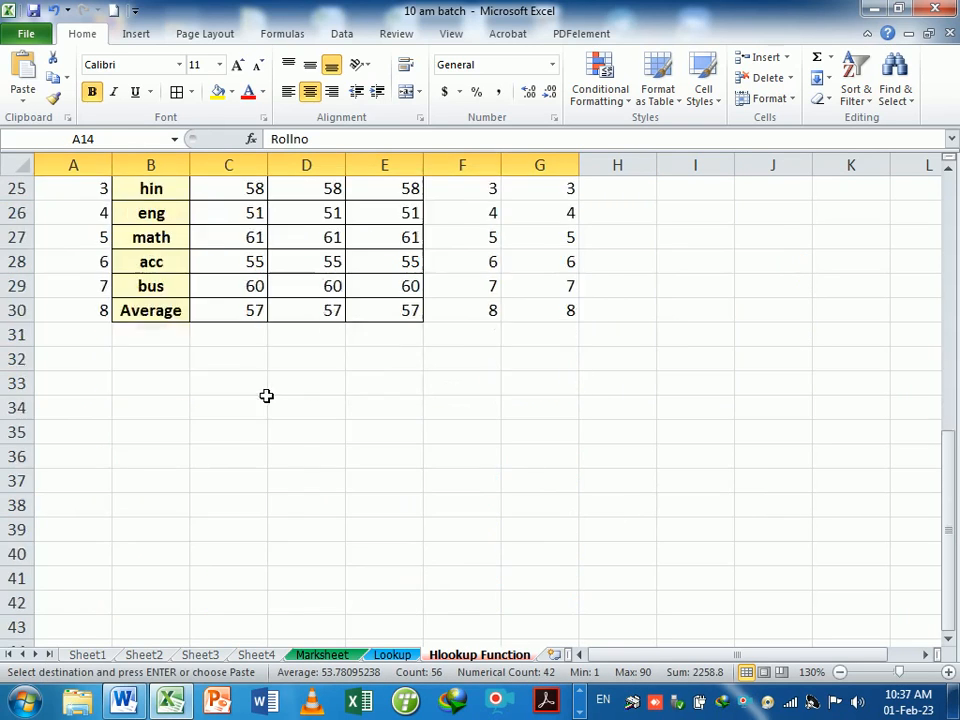
pyautogui.click(101, 320)
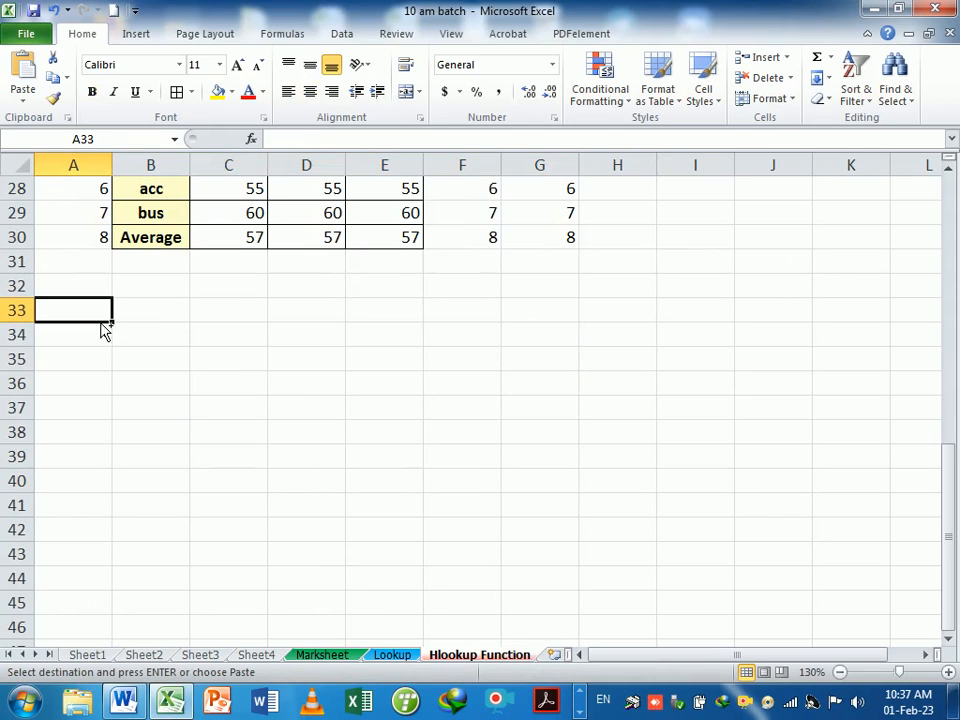
pyautogui.hotkey('ctrl', 'v')
pyautogui.click(371, 528)
# Copy the labels in A33:A40 and paste them transposed as a header row starting at A43.
pyautogui.moveTo(86, 313); pyautogui.dragTo(100, 492)
pyautogui.hotkey('ctrl', 'c')
pyautogui.scroll(-2, 175, 505)
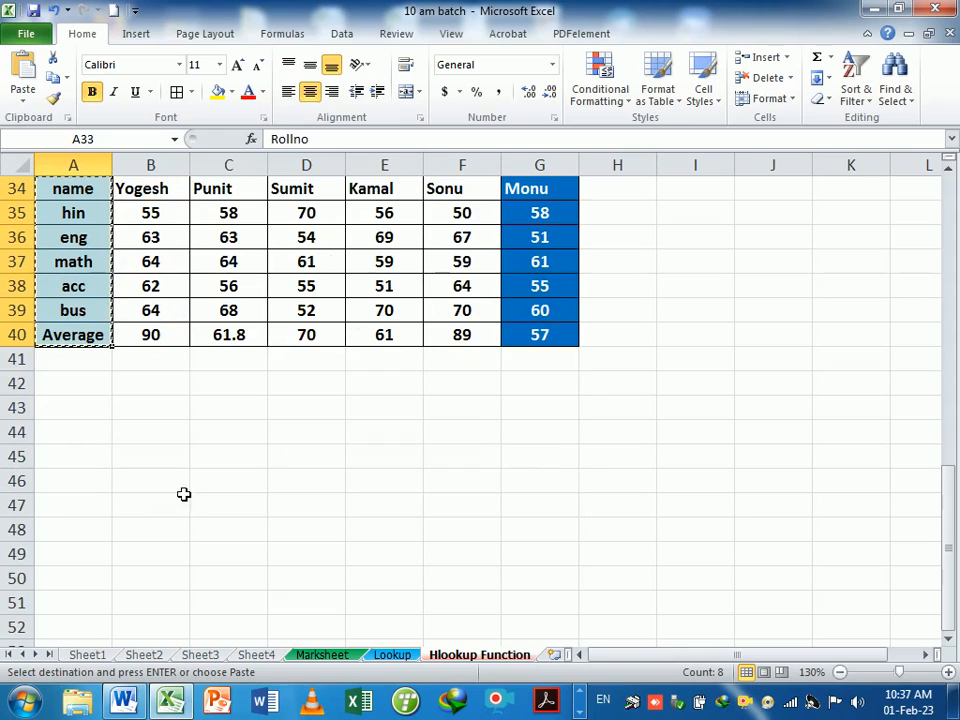
pyautogui.rightClick(96, 410)
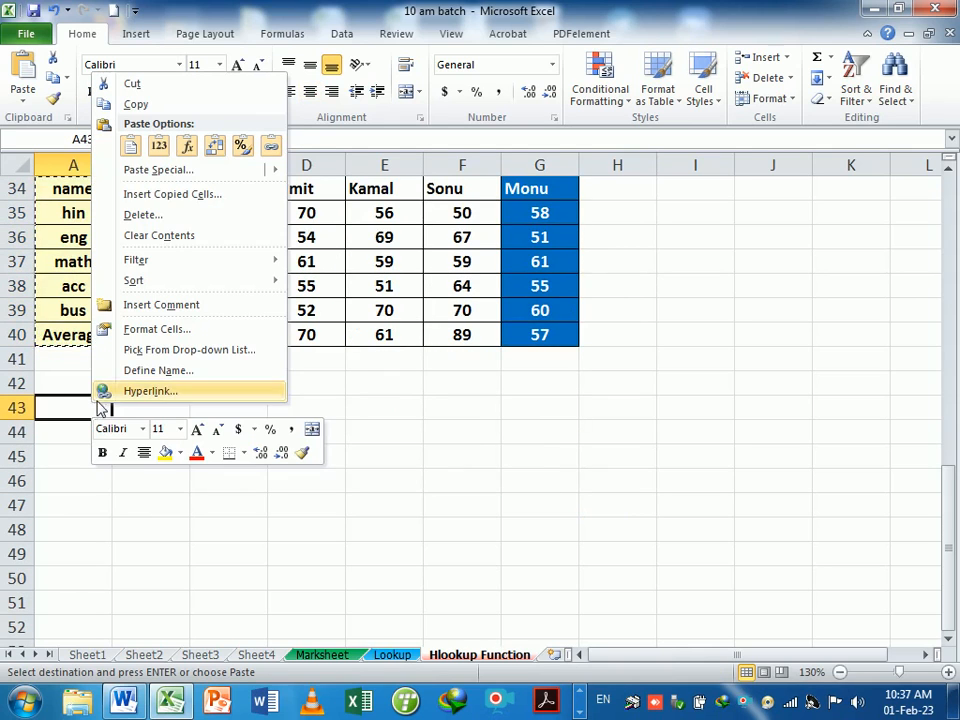
pyautogui.click(215, 147)
pyautogui.click(462, 456)
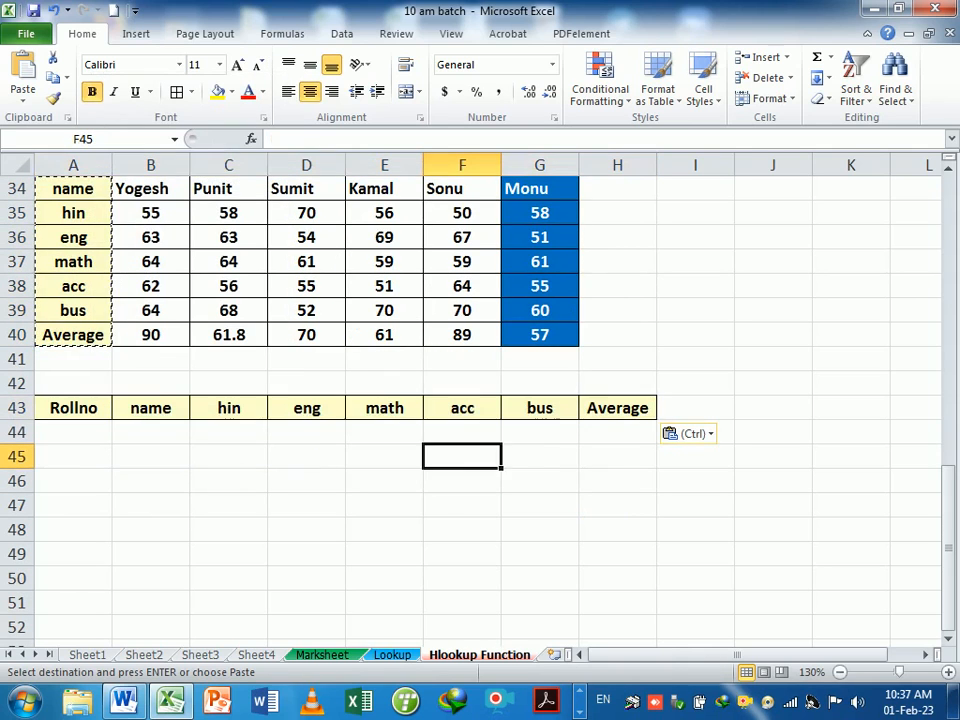
# Enter 1 in A44 as the Rollno for the new horizontal lookup row and select the name cell B44.
pyautogui.scroll(1, 462, 456)
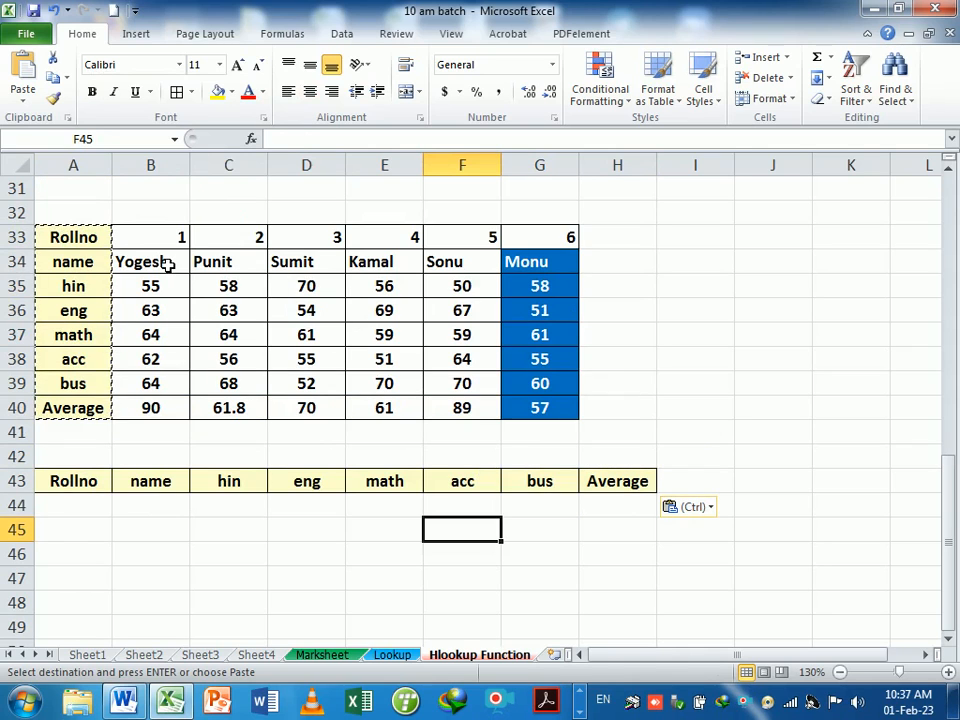
pyautogui.moveTo(137, 264); pyautogui.dragTo(171, 412)
pyautogui.moveTo(172, 497); pyautogui.dragTo(592, 507)
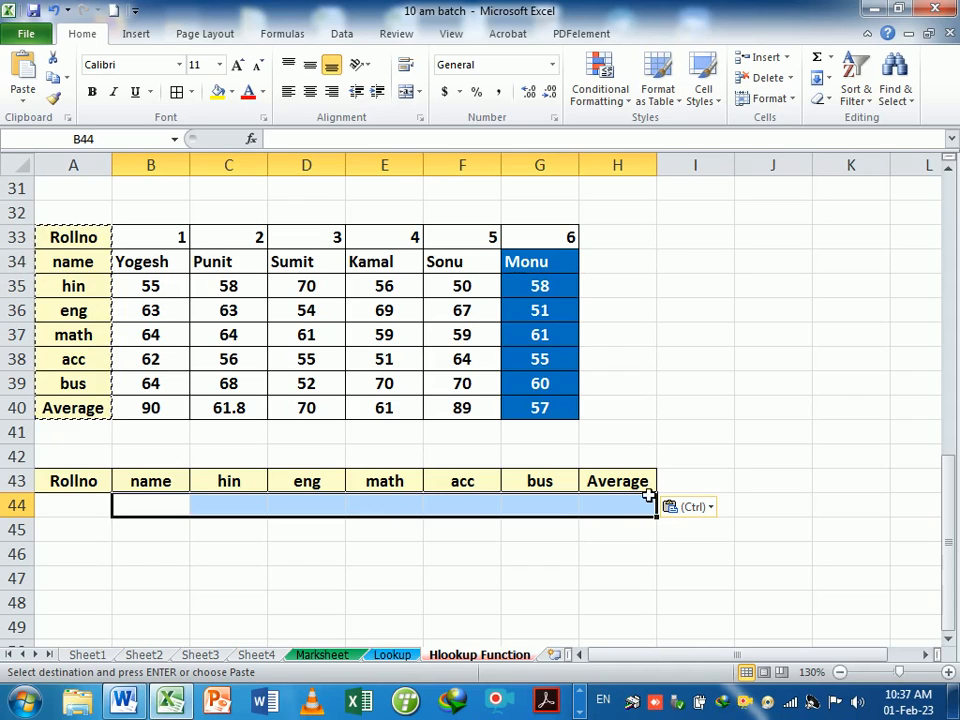
pyautogui.click(96, 513)
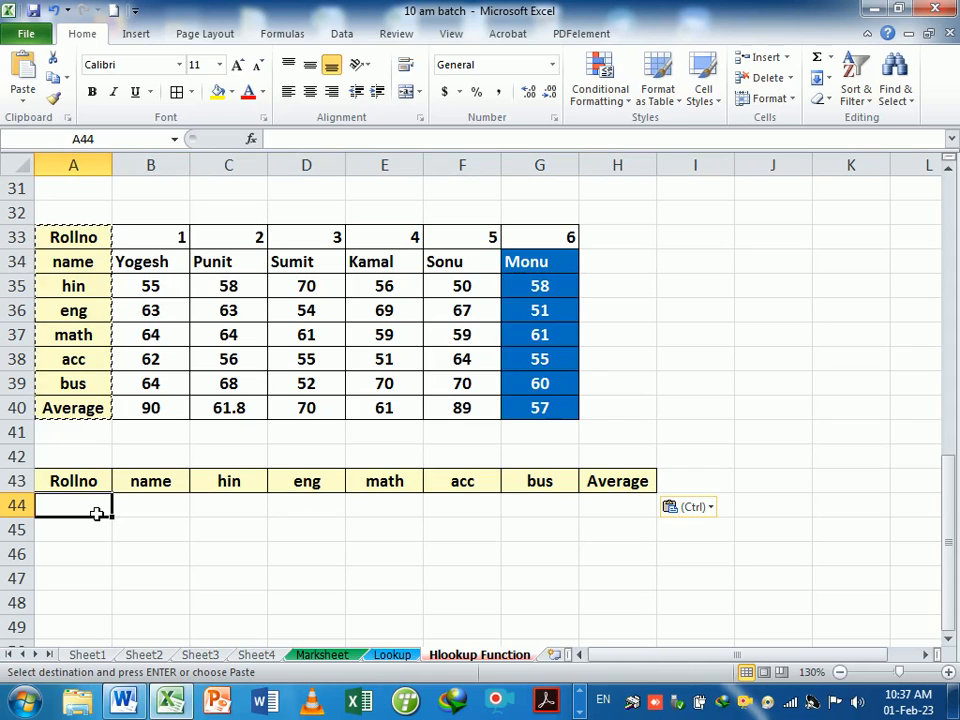
pyautogui.write('1')
pyautogui.press('Return')
pyautogui.click(164, 514)
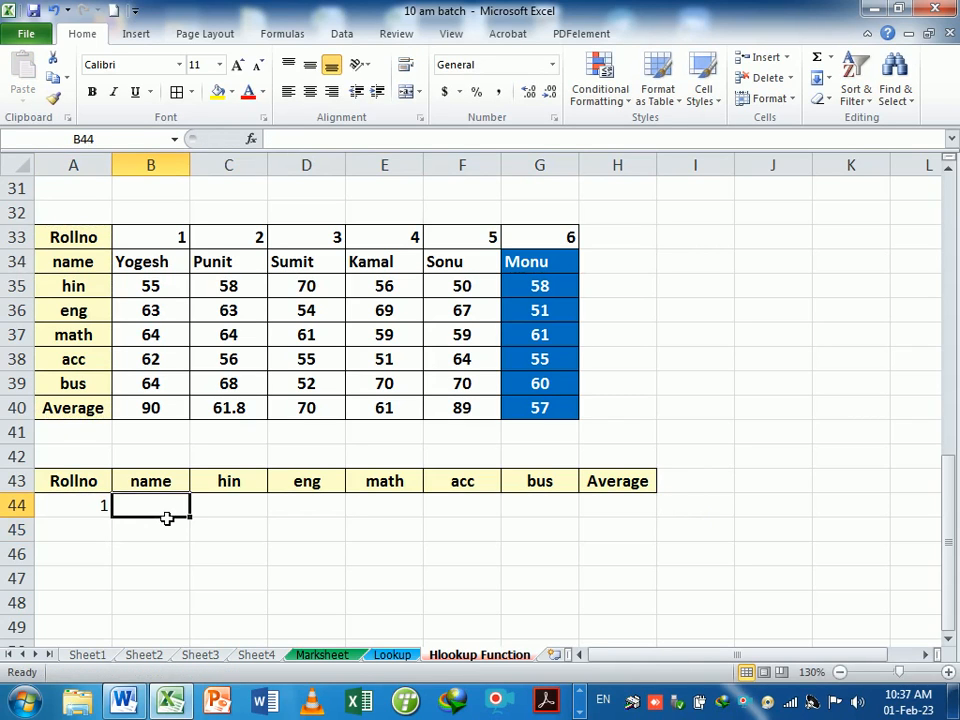
# Enter =HLOOKUP(A44,A33:G40,B42,0) in the name cell B44.
pyautogui.write('=hl')
pyautogui.press('Tab')
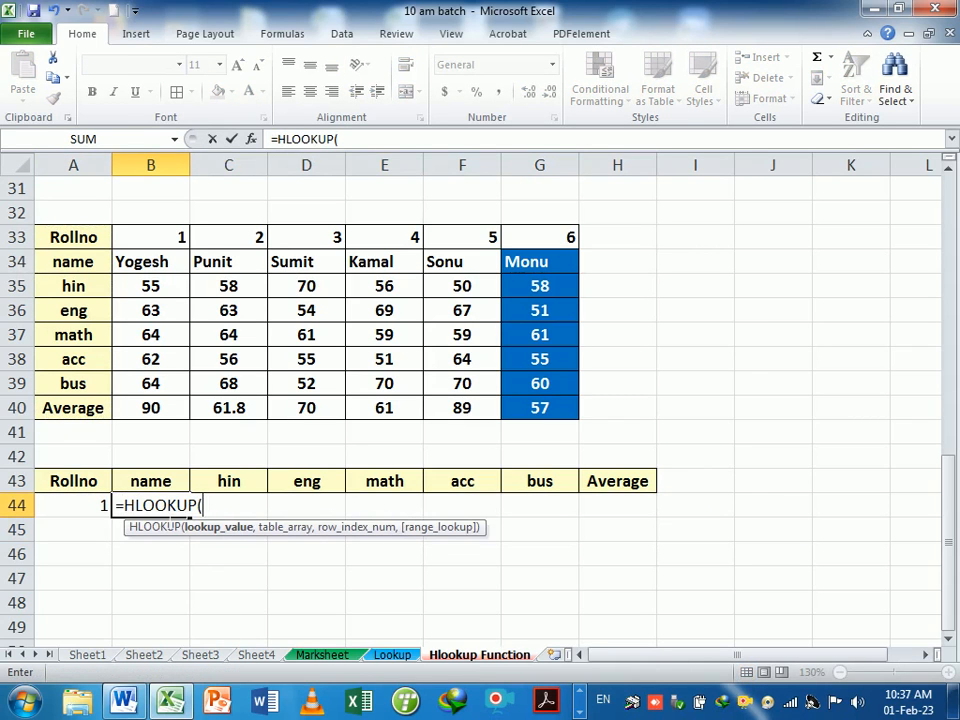
pyautogui.click(99, 508)
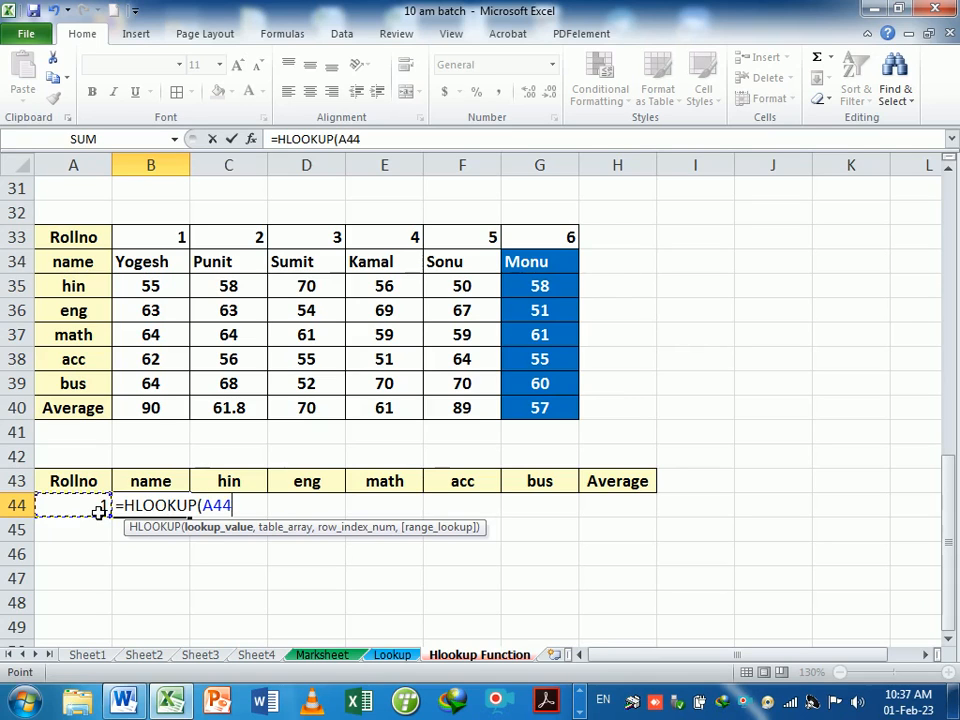
pyautogui.write(',')
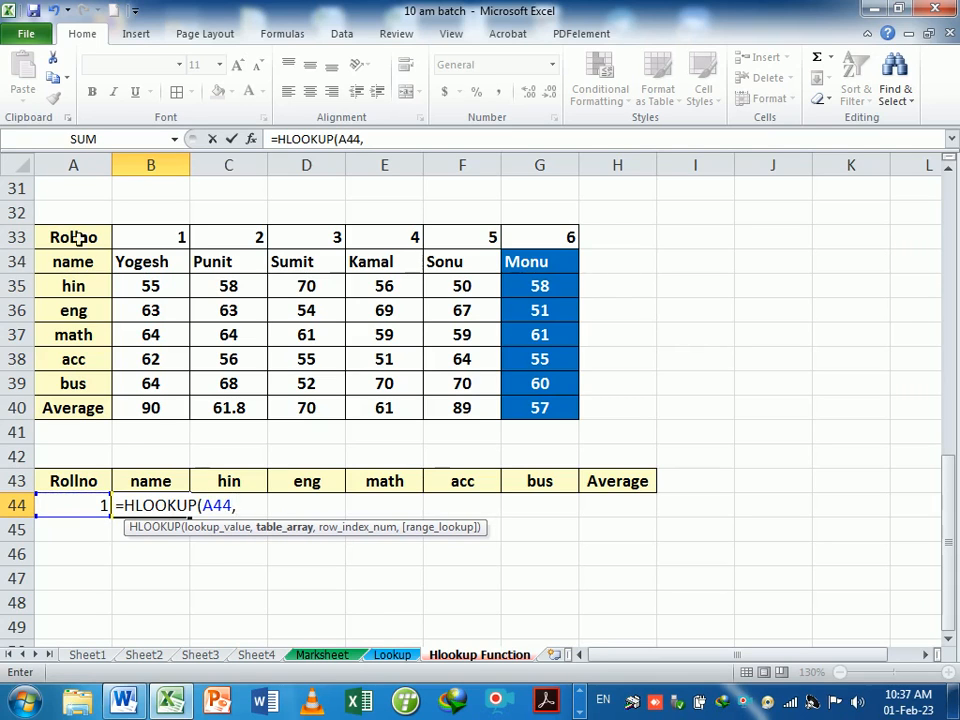
pyautogui.moveTo(88, 242); pyautogui.dragTo(524, 408)
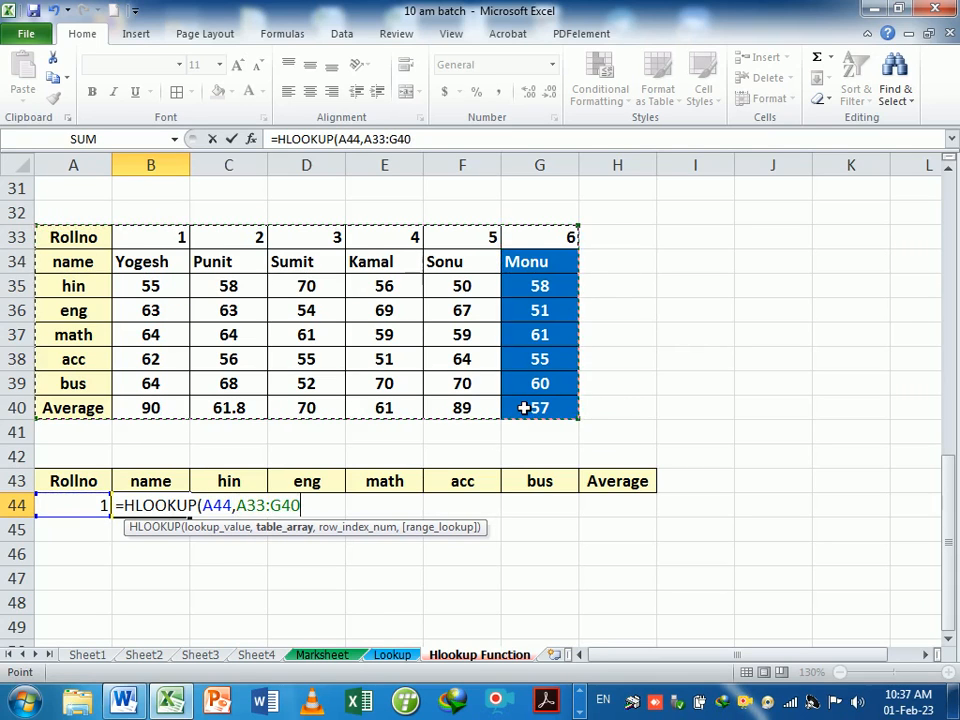
pyautogui.write(',')
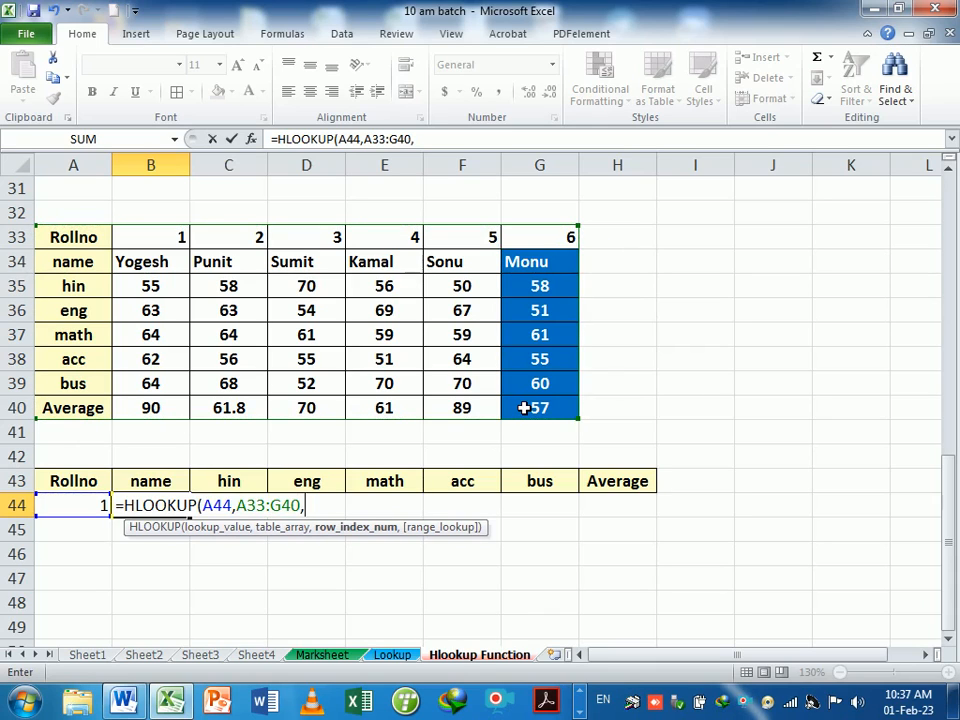
pyautogui.click(161, 466)
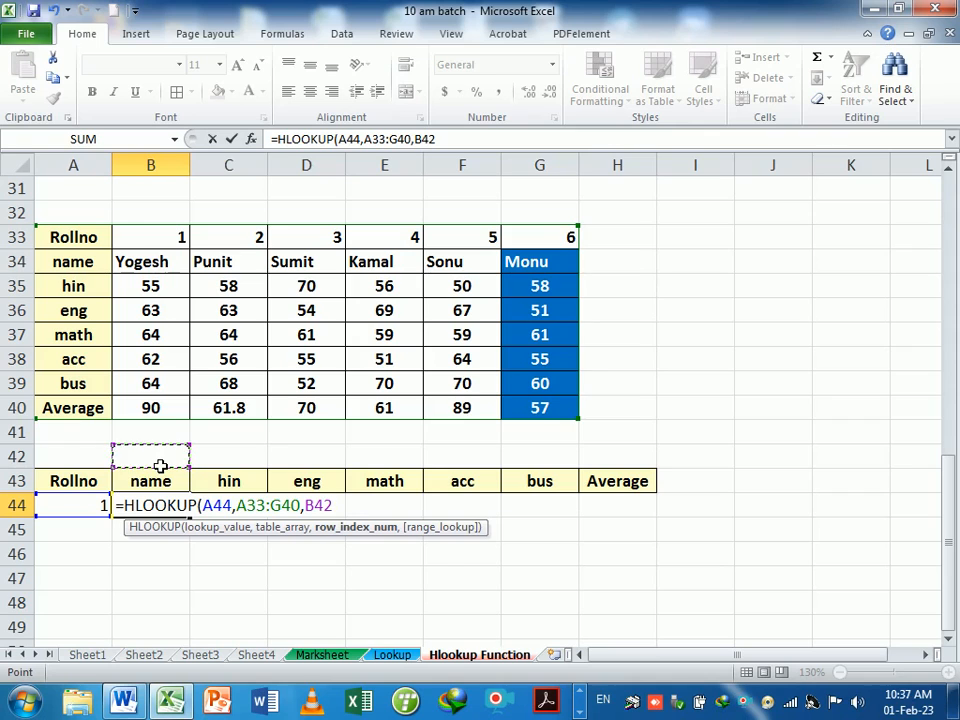
pyautogui.write(',0)')
pyautogui.press('Return')
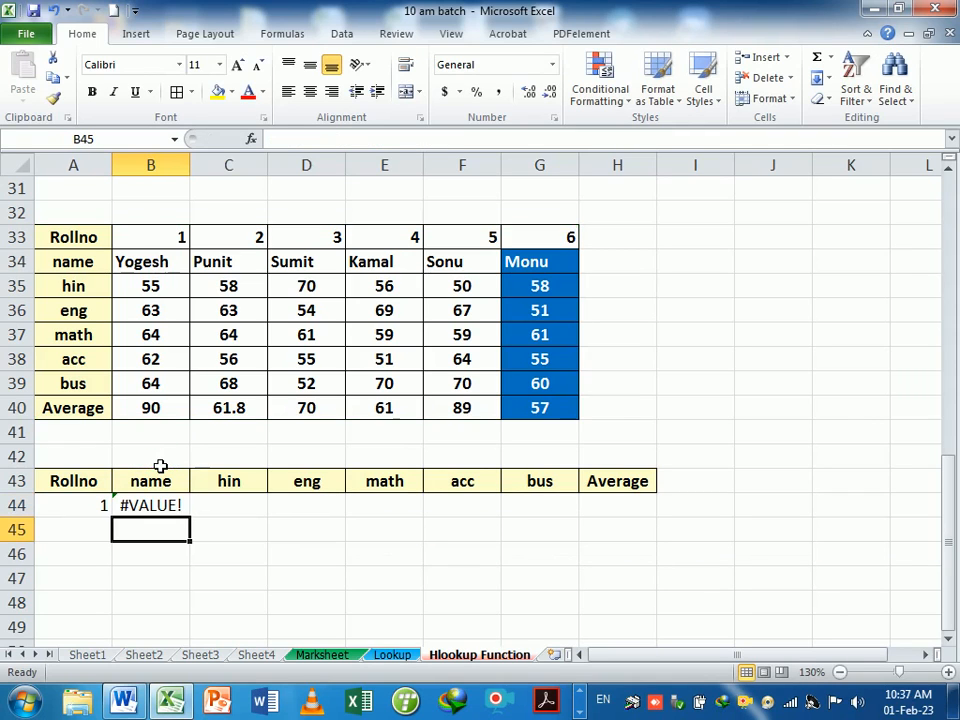
# Enter 2 in B42 and fill the row index numbers as a series from 2 to 8 across to H42.
pyautogui.click(157, 464)
pyautogui.write('2')
pyautogui.press('Return')
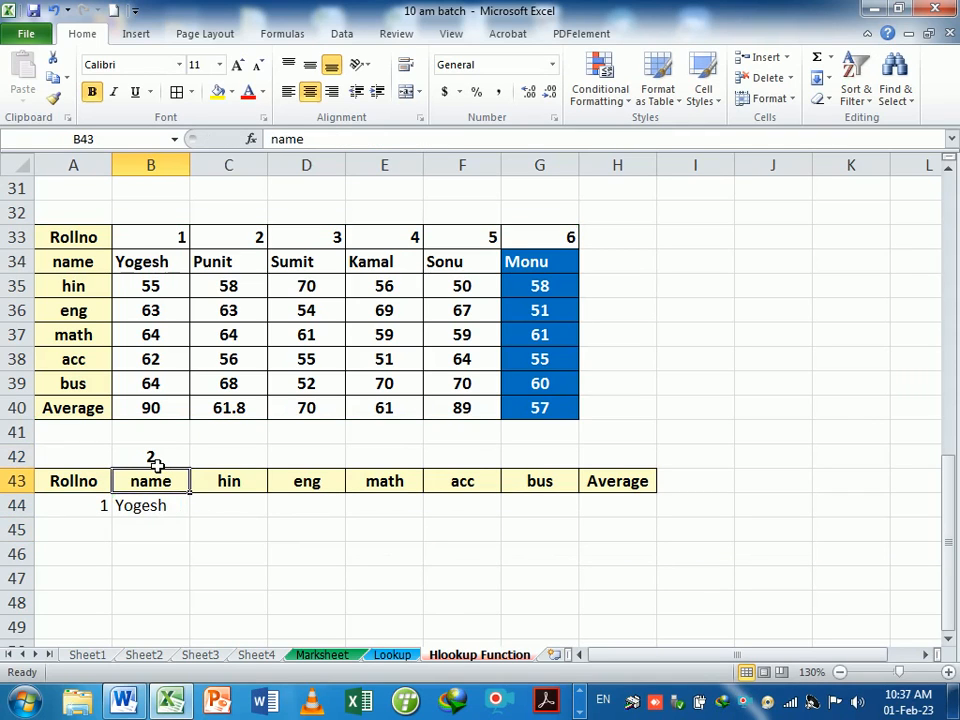
pyautogui.click(176, 460)
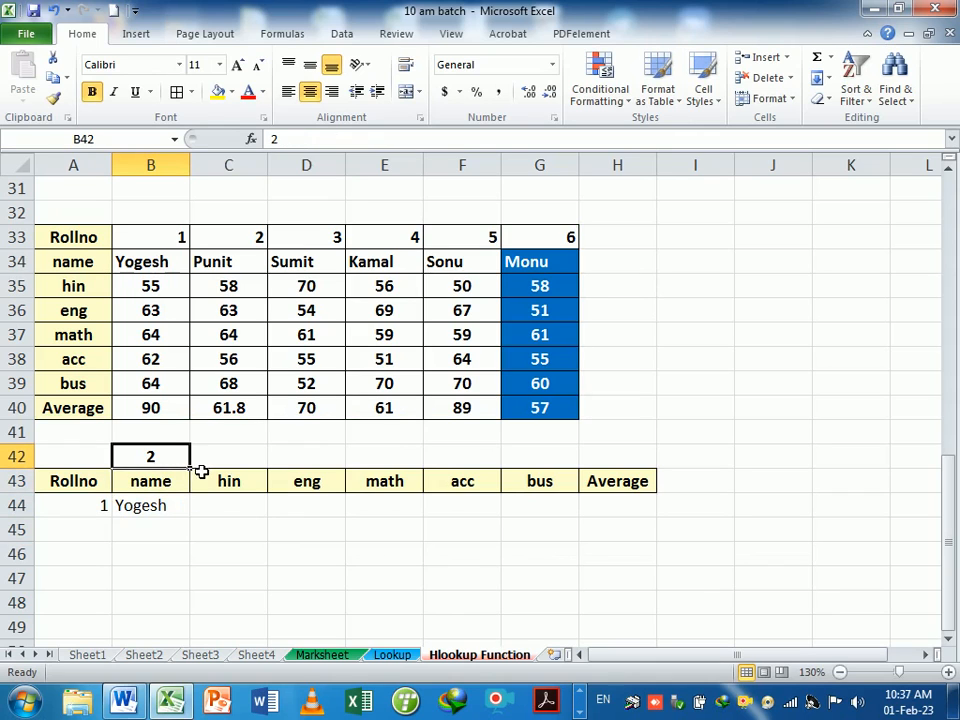
pyautogui.moveTo(195, 478); pyautogui.dragTo(652, 476)
# Make the A44 and A33:G40 references in B44's formula absolute and fill it across to H44.
pyautogui.click(178, 508)
pyautogui.moveTo(189, 517); pyautogui.dragTo(650, 552)
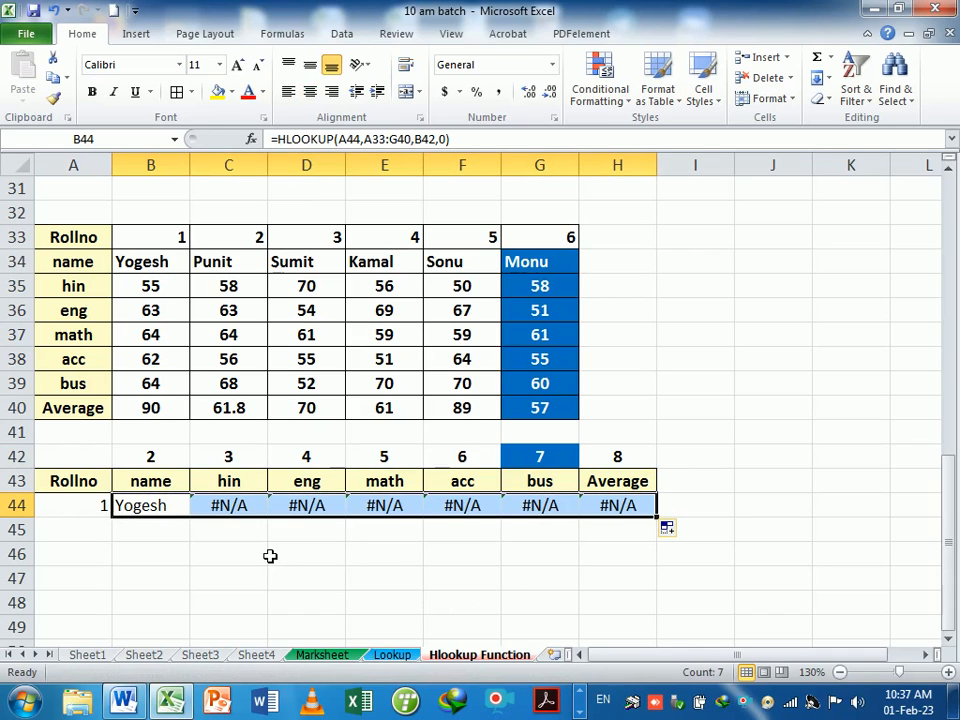
pyautogui.doubleClick(166, 508)
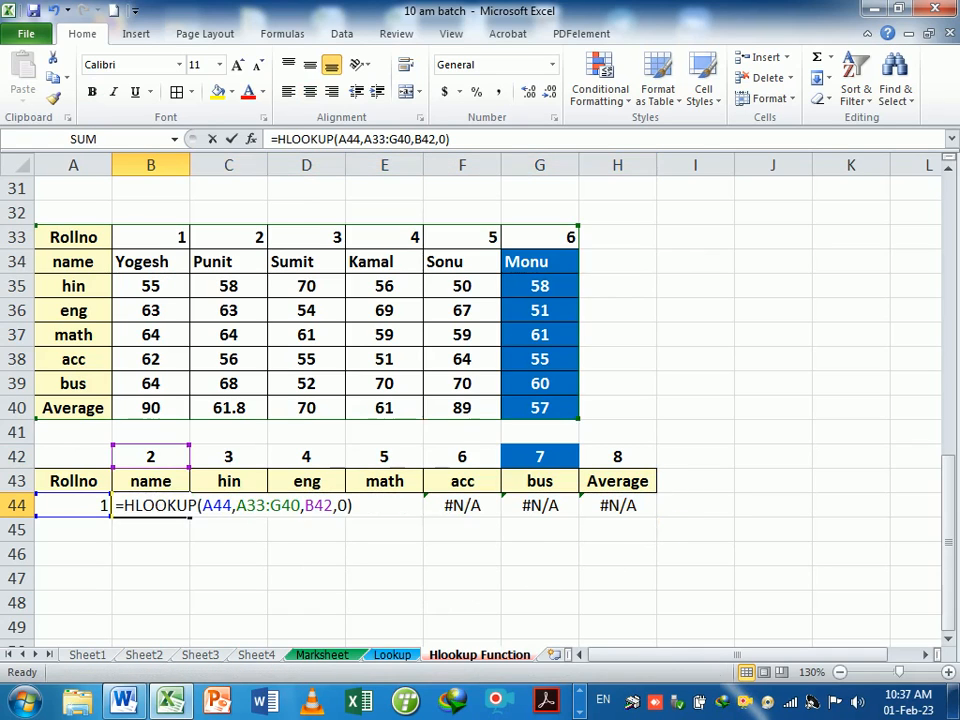
pyautogui.moveTo(202, 505); pyautogui.dragTo(300, 505)
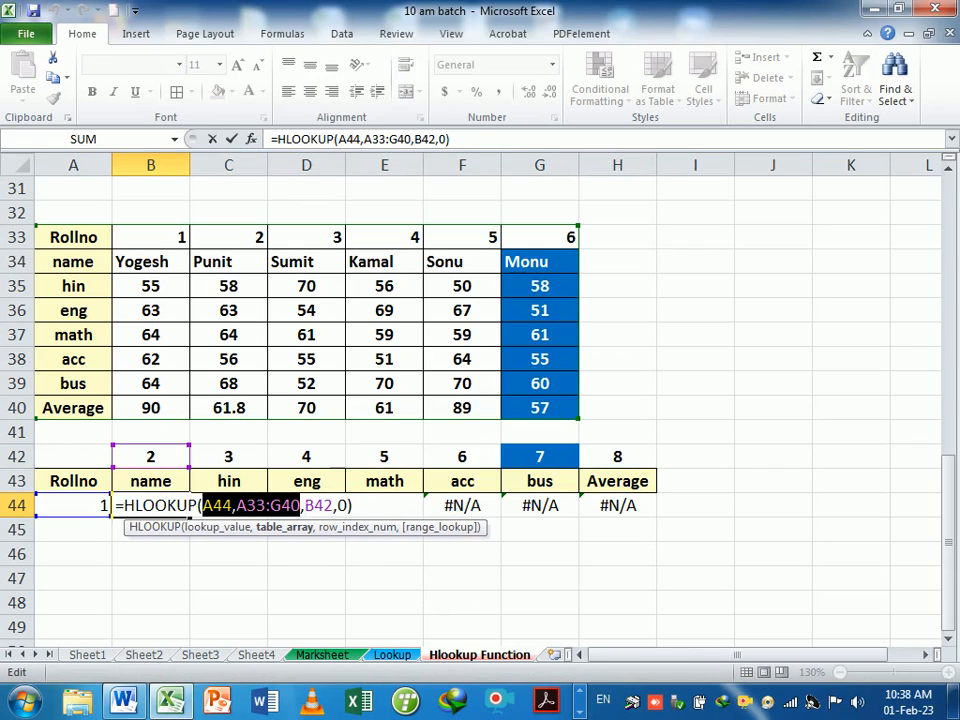
pyautogui.press('F4')
pyautogui.press('Return')
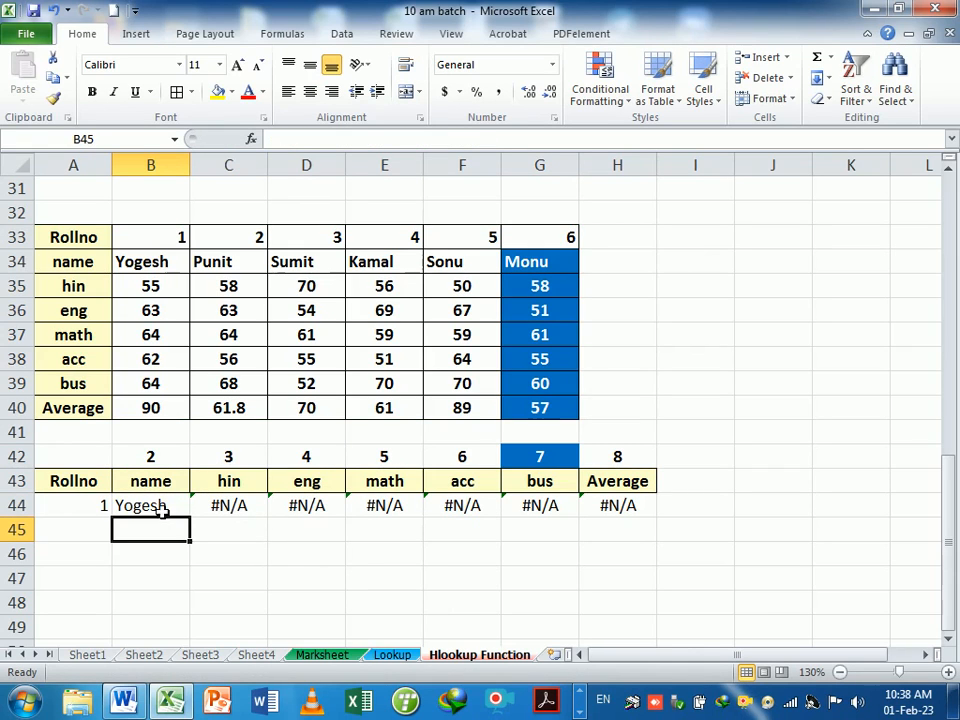
pyautogui.click(186, 512)
pyautogui.moveTo(191, 515); pyautogui.dragTo(632, 559)
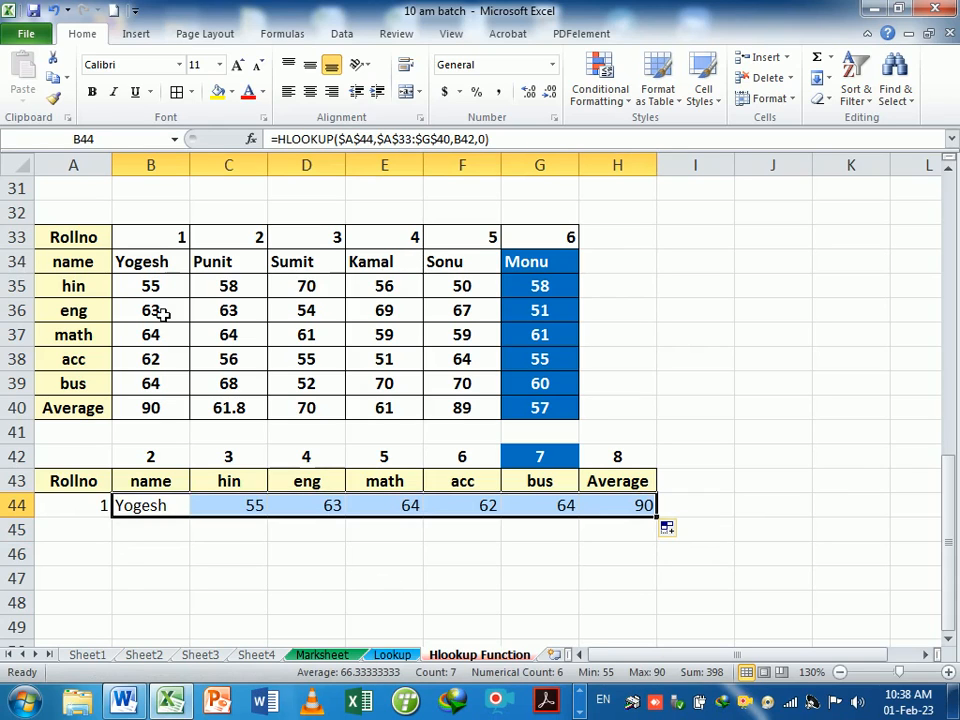
pyautogui.moveTo(154, 268); pyautogui.dragTo(170, 412)
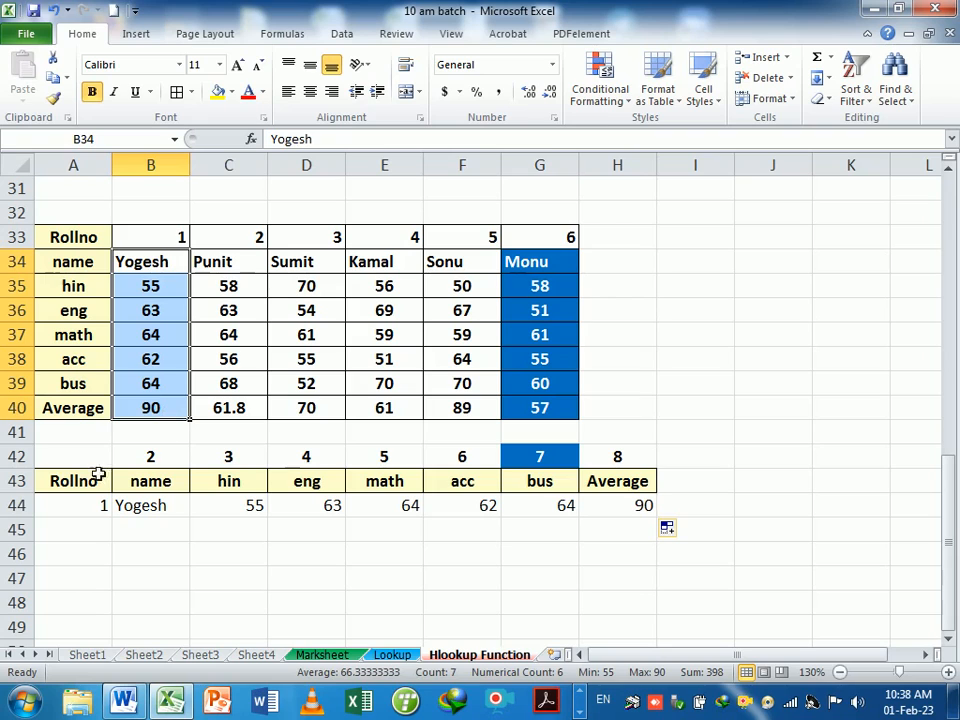
# Set the Rollno in A44 to 6 and compare the result row with that student's column G34:G40.
pyautogui.click(87, 506)
pyautogui.write('6')
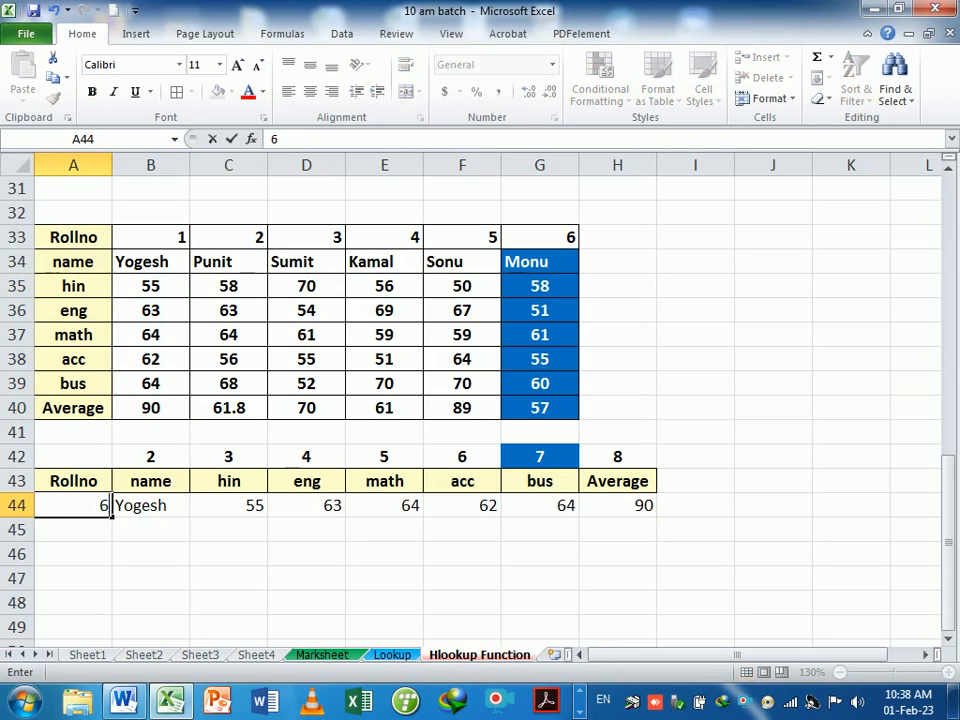
pyautogui.press('Return')
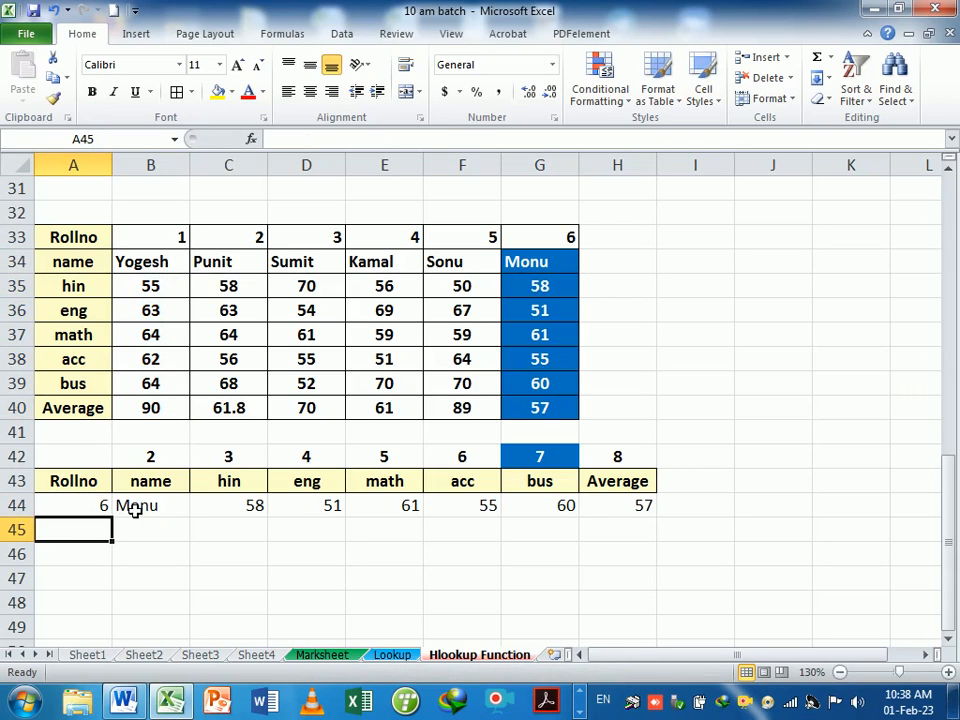
pyautogui.moveTo(135, 507); pyautogui.dragTo(582, 507)
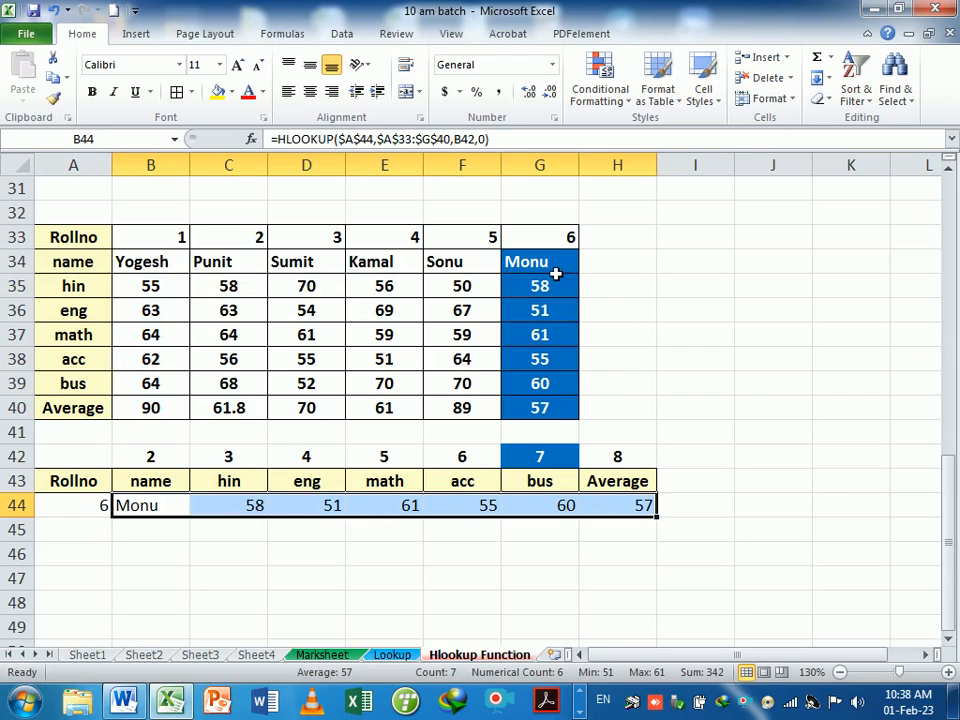
pyautogui.moveTo(555, 266); pyautogui.dragTo(551, 410)
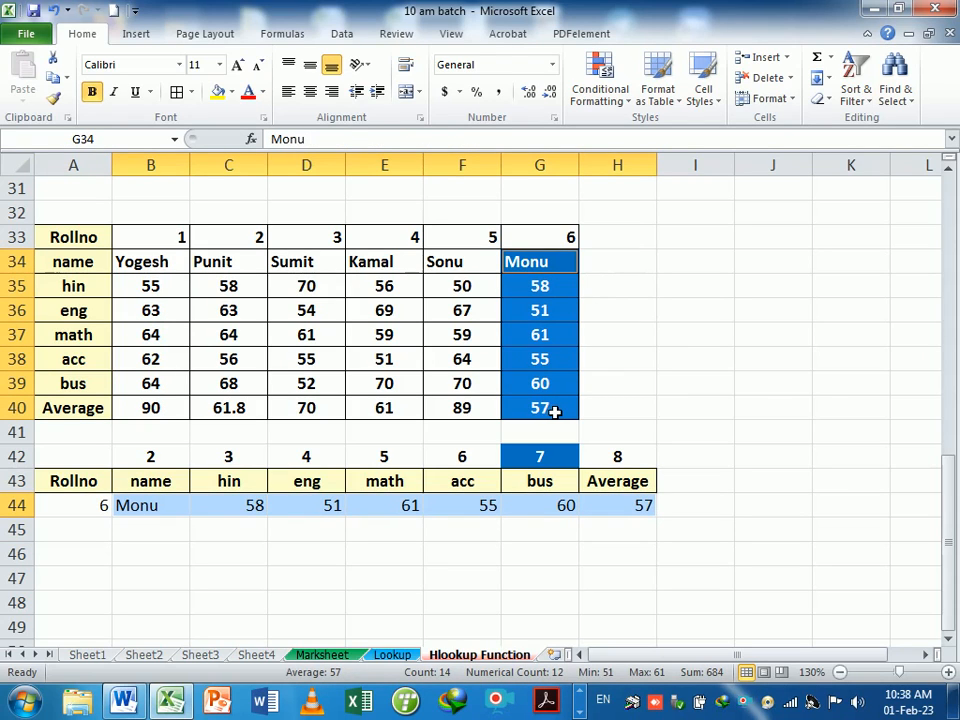
pyautogui.click(131, 549)
# Set the Rollno in A44 to 5 and review the result row B44:H44 and the index numbers B42:H42.
pyautogui.click(77, 512)
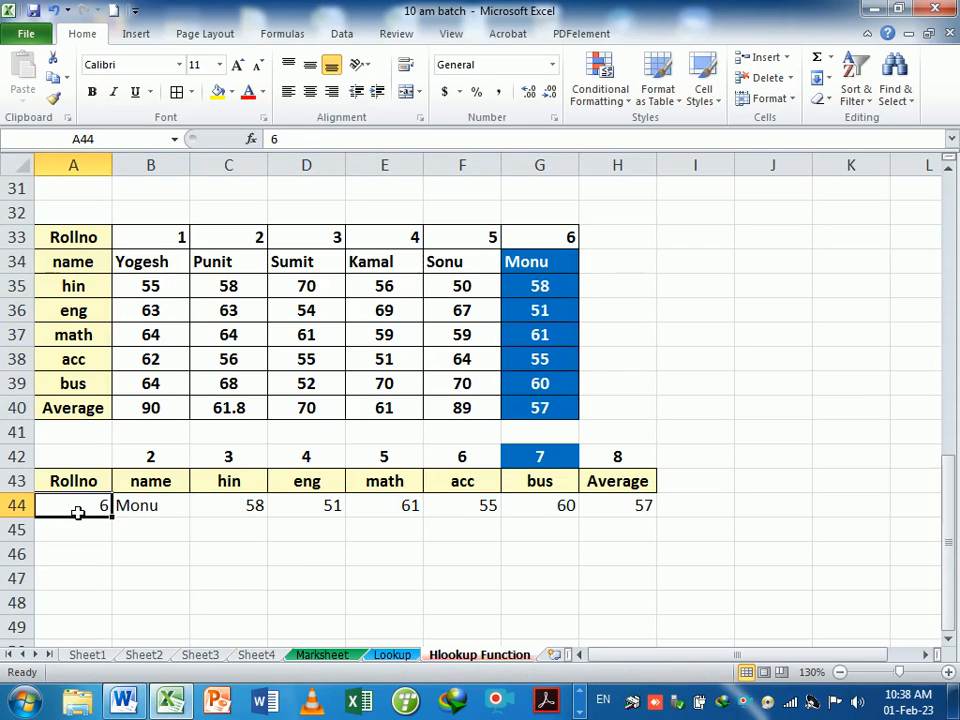
pyautogui.write('5')
pyautogui.press('Return')
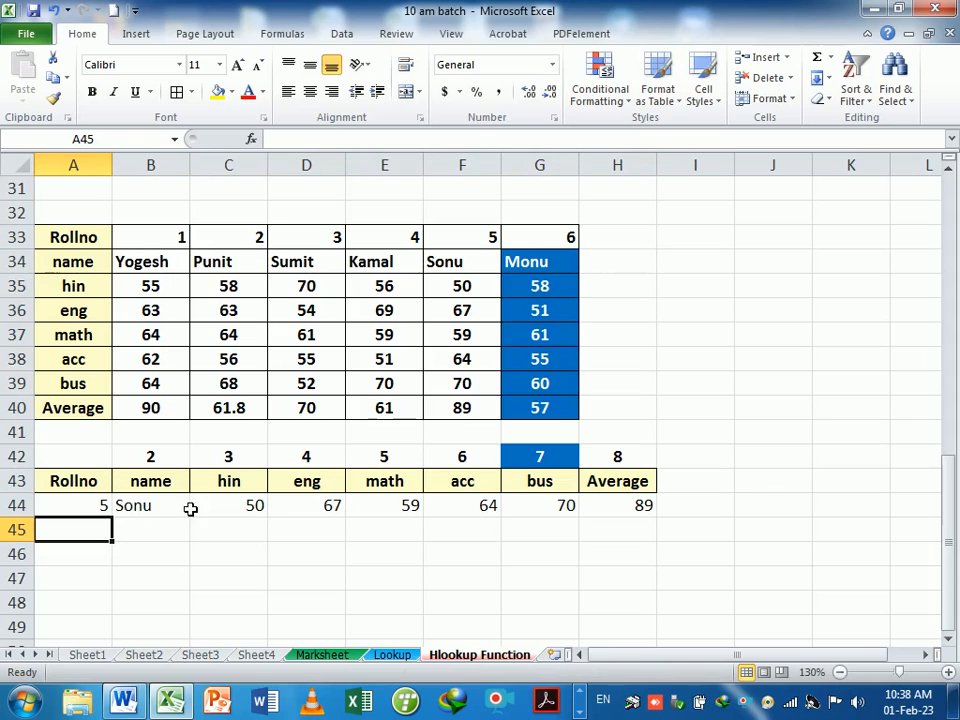
pyautogui.moveTo(161, 508); pyautogui.dragTo(597, 513)
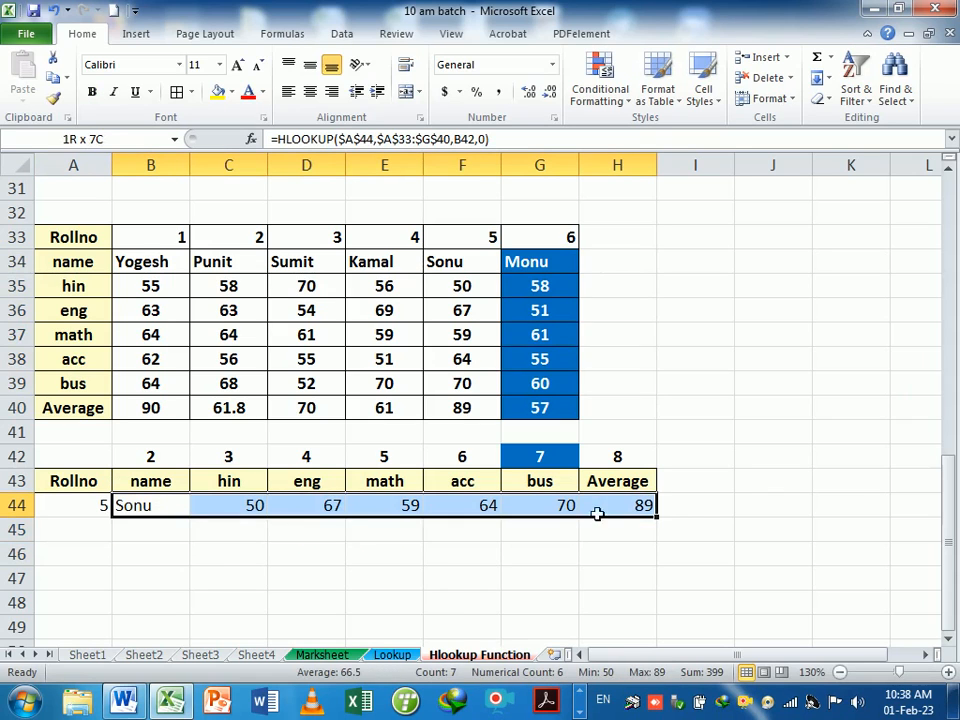
pyautogui.moveTo(163, 458); pyautogui.dragTo(593, 475)
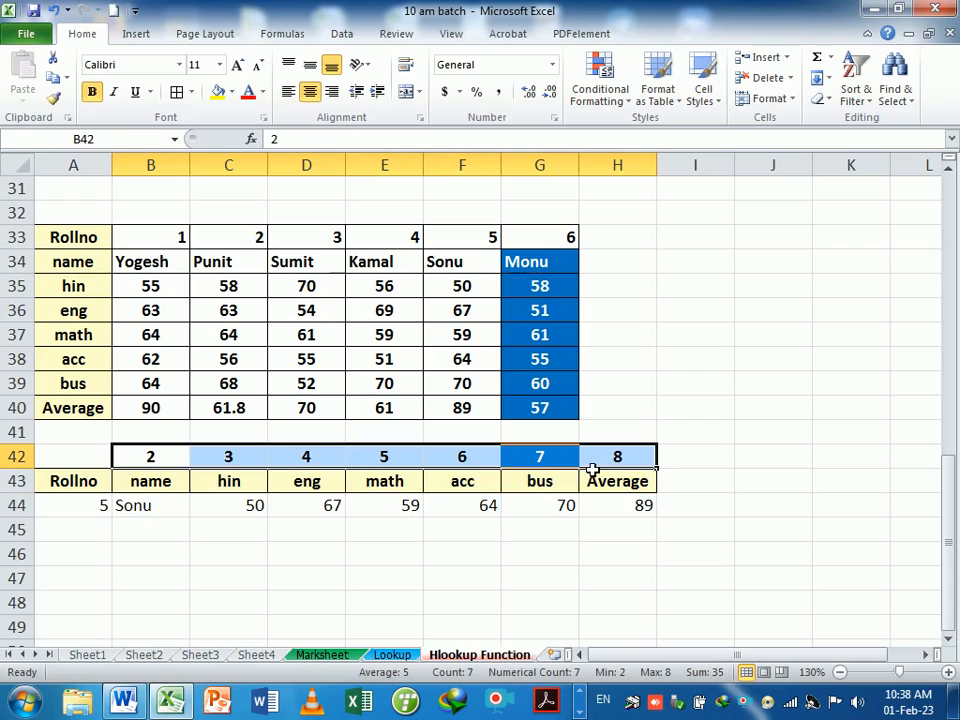
pyautogui.click(178, 510)
pyautogui.click(432, 562)
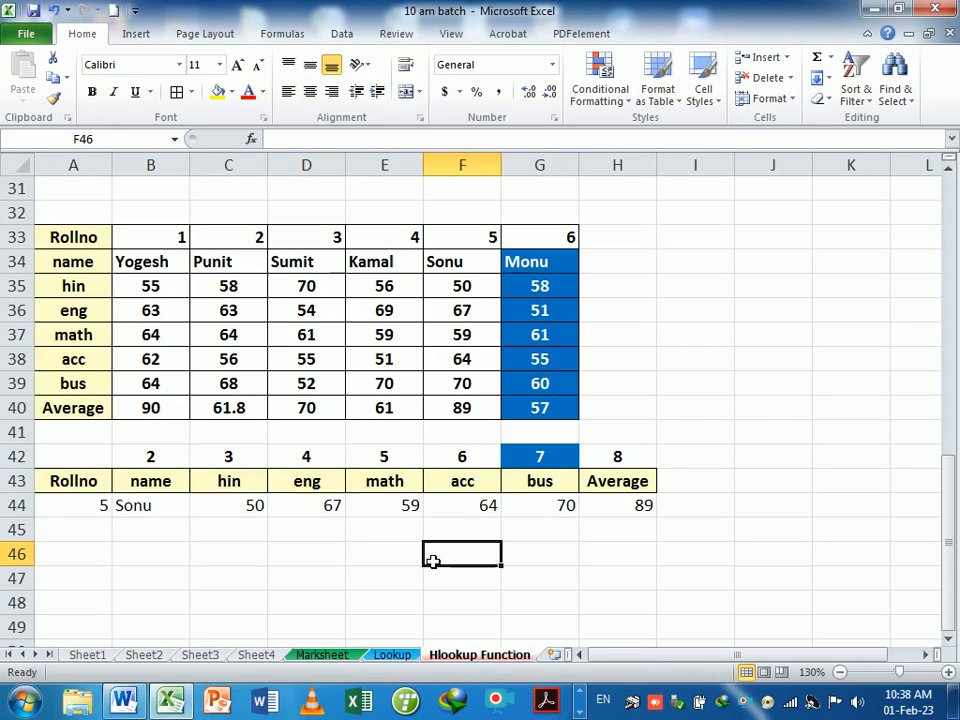
# Copy the Average and Grade table L56:M60 from the Lookup sheet.
pyautogui.click(391, 656)
pyautogui.scroll(-3, 435, 427)
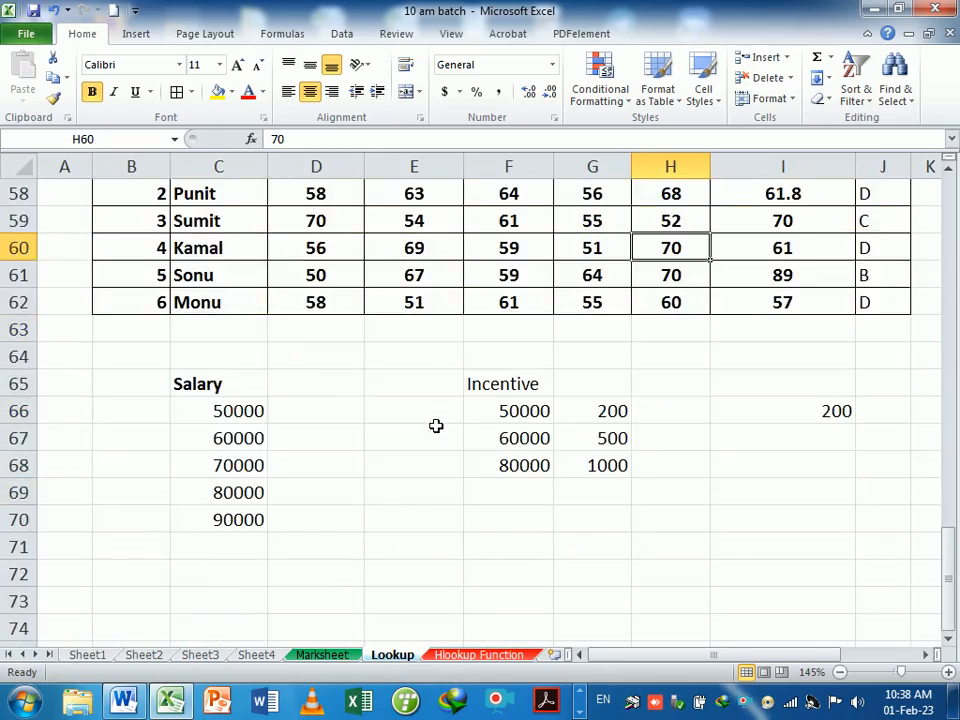
pyautogui.scroll(12, 435, 425)
pyautogui.scroll(7, 441, 450)
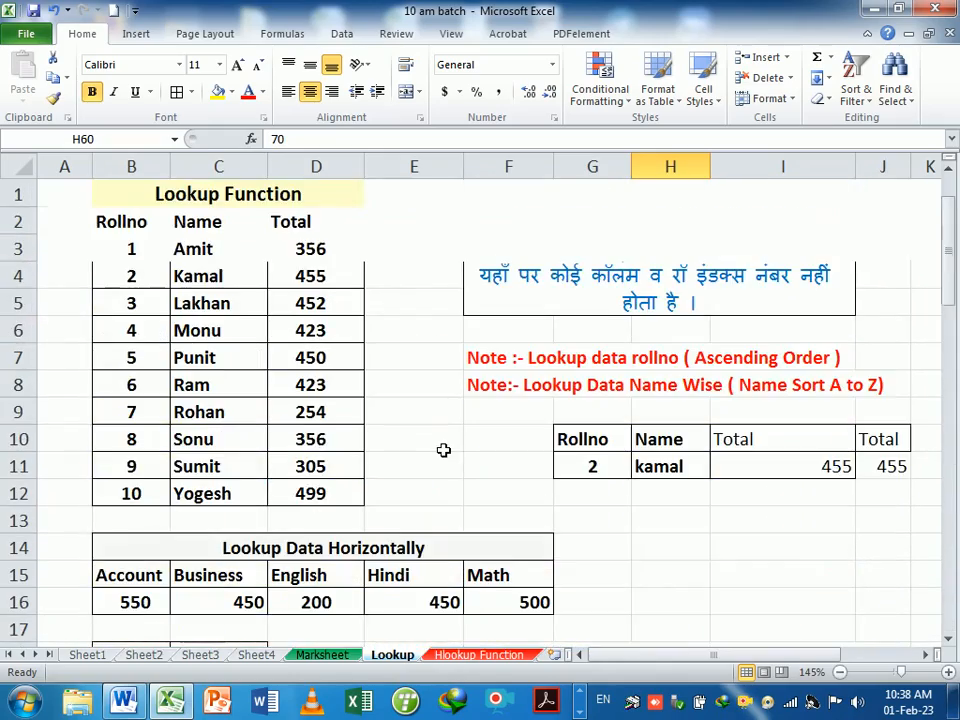
pyautogui.scroll(-5, 450, 440)
pyautogui.scroll(-11, 452, 450)
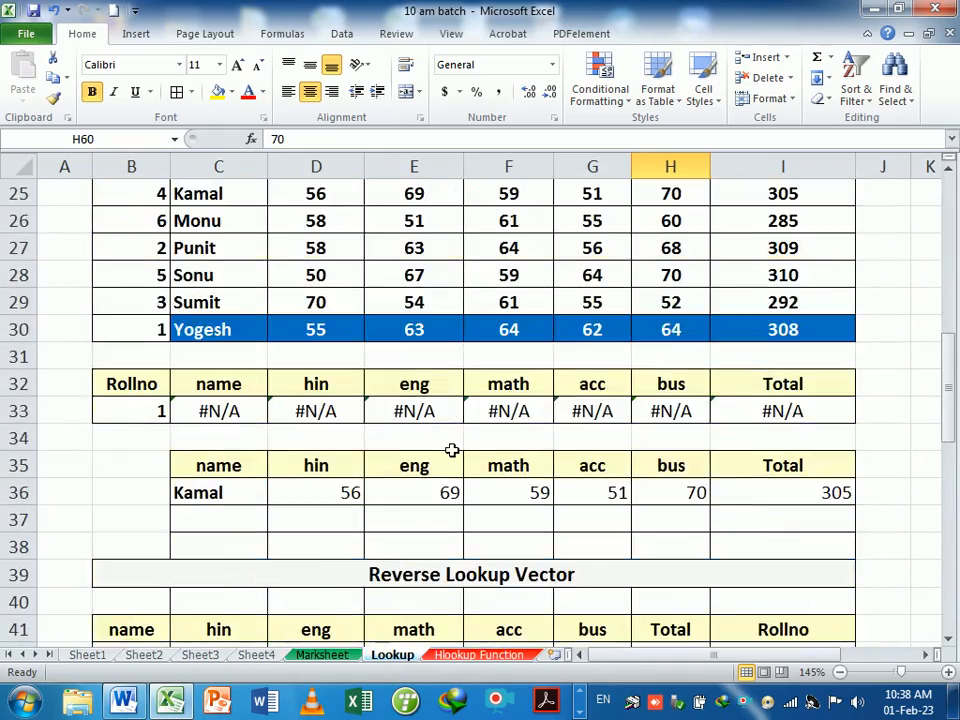
pyautogui.scroll(-4, 455, 455)
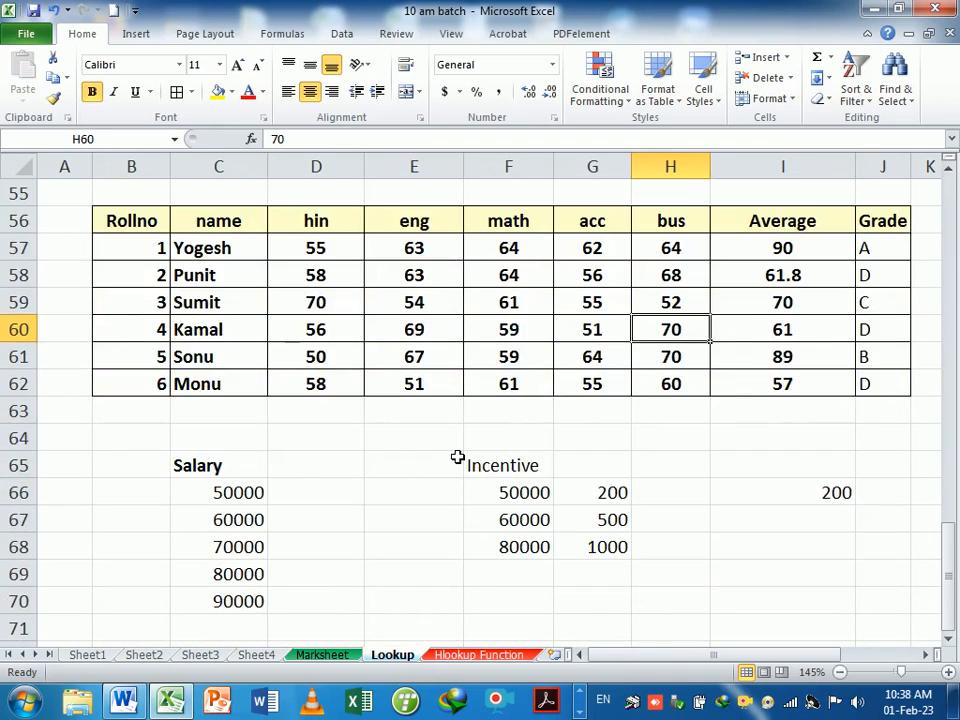
pyautogui.moveTo(782, 655); pyautogui.dragTo(857, 651)
pyautogui.scroll(3, 744, 495)
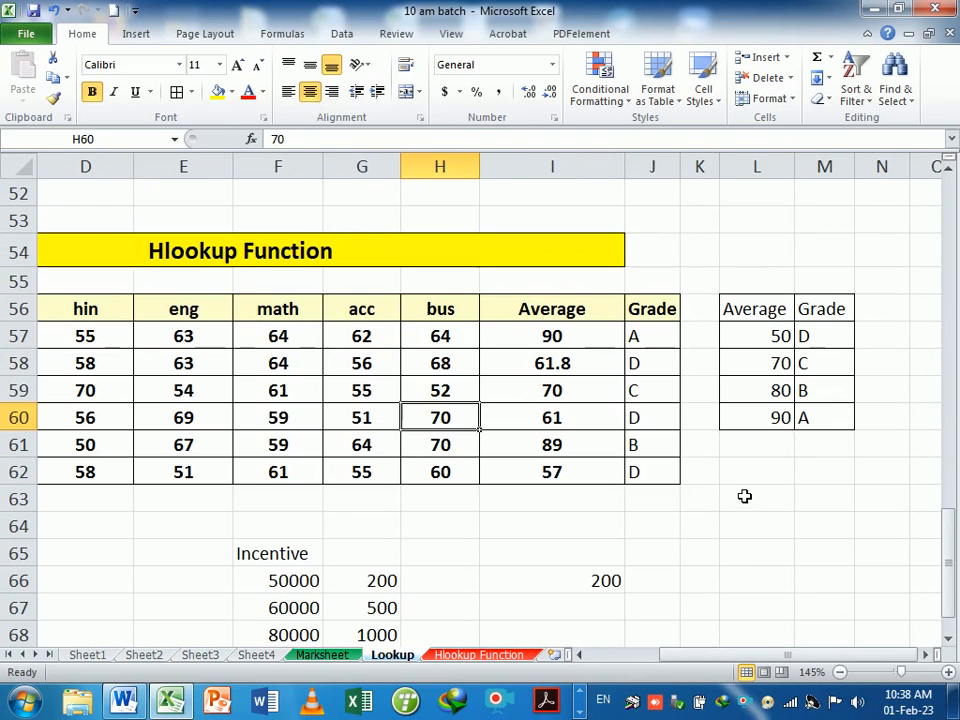
pyautogui.moveTo(754, 309); pyautogui.dragTo(808, 417)
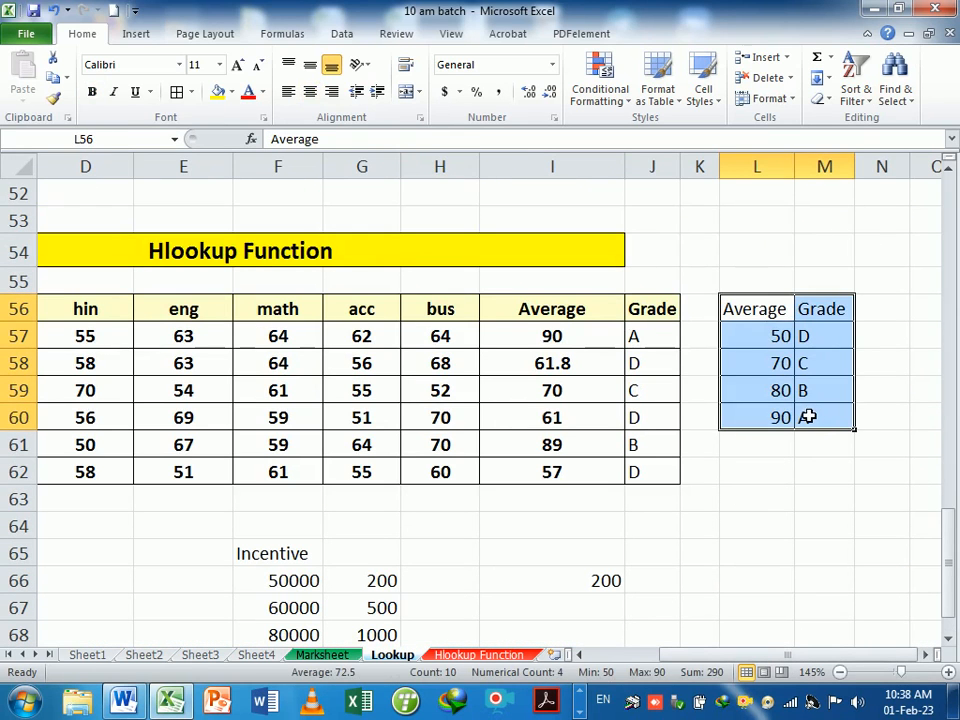
pyautogui.hotkey('ctrl', 'c')
# Paste the grade table transposed at I33 on the Hlookup Function sheet, then move it to B46:F47.
pyautogui.click(503, 658)
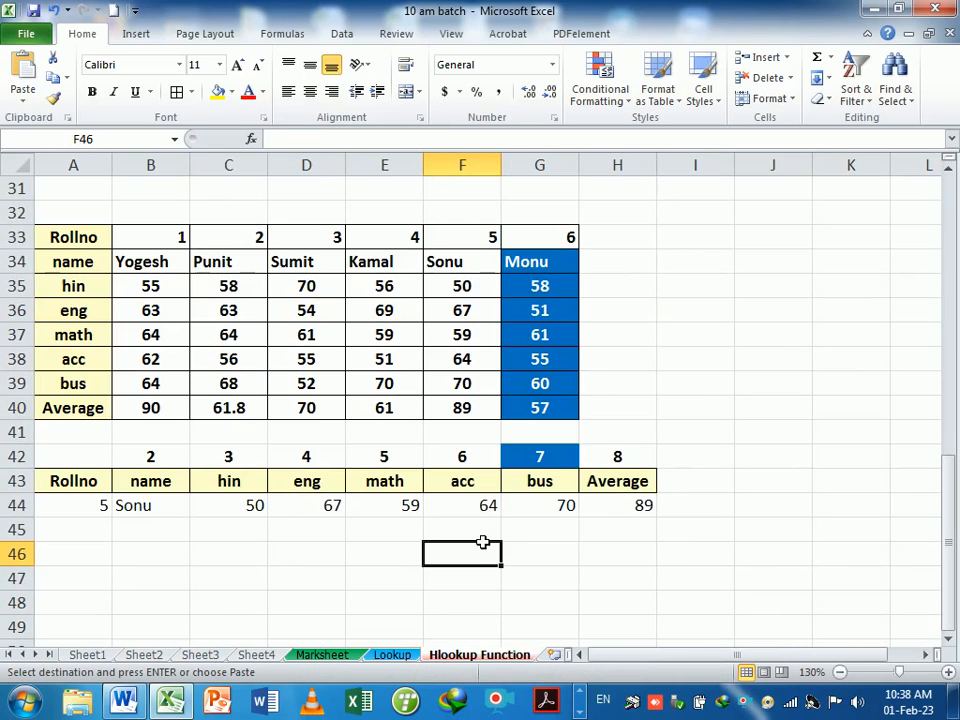
pyautogui.rightClick(682, 245)
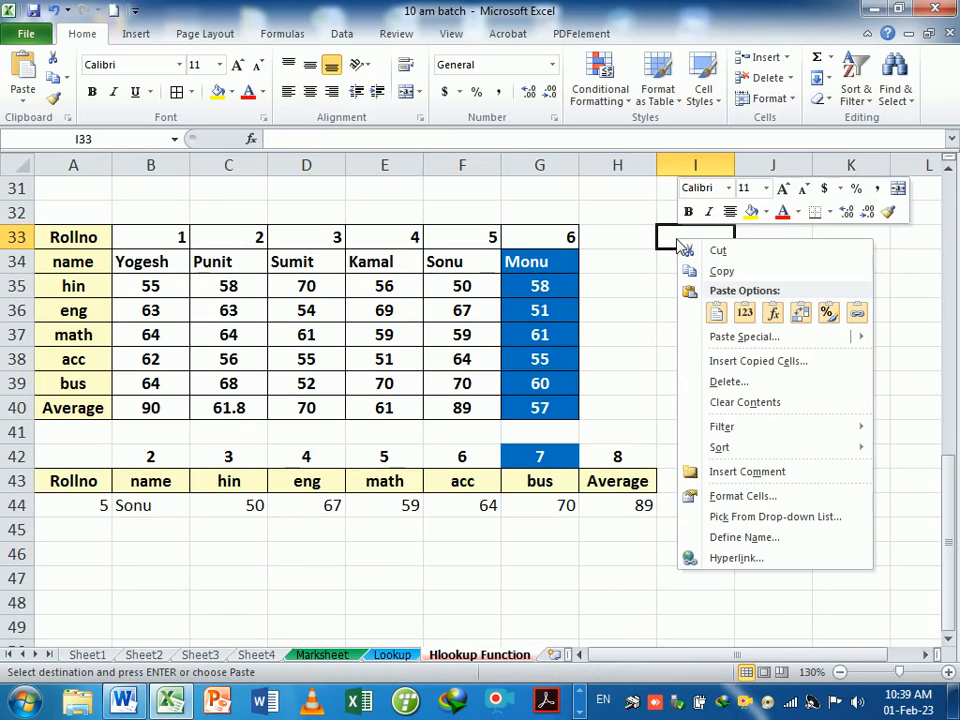
pyautogui.click(801, 316)
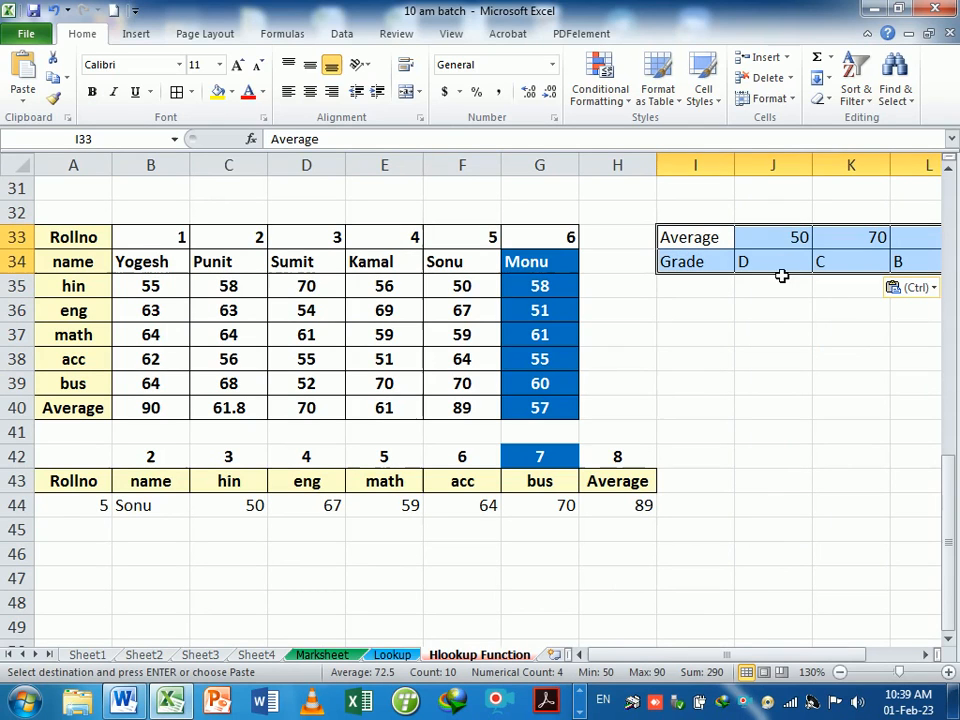
pyautogui.moveTo(784, 287); pyautogui.dragTo(266, 579)
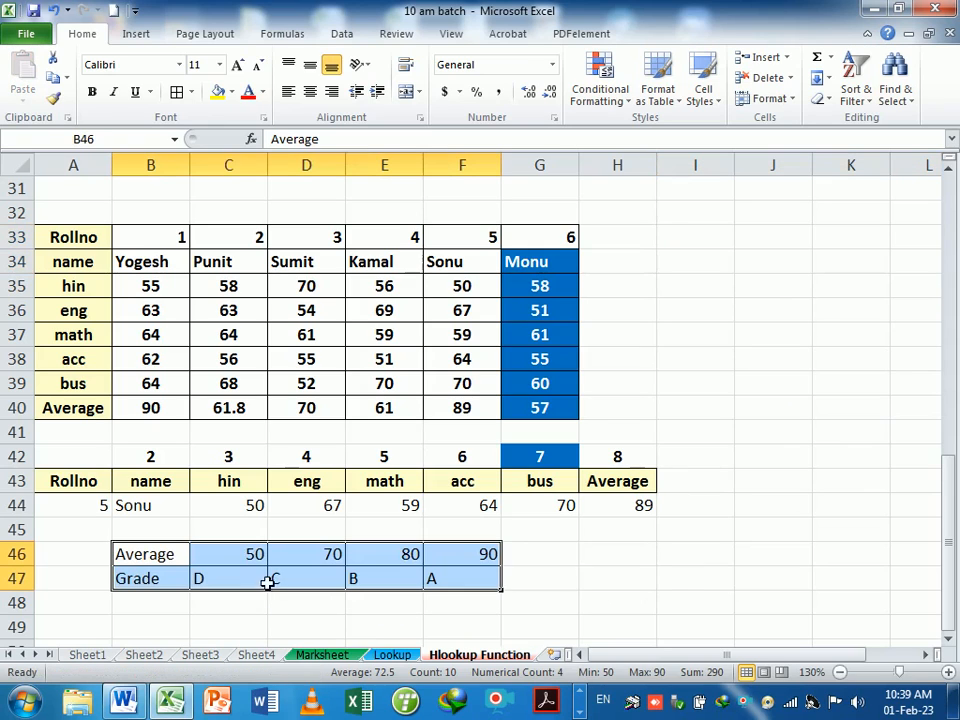
pyautogui.click(576, 578)
pyautogui.click(254, 556)
pyautogui.click(253, 578)
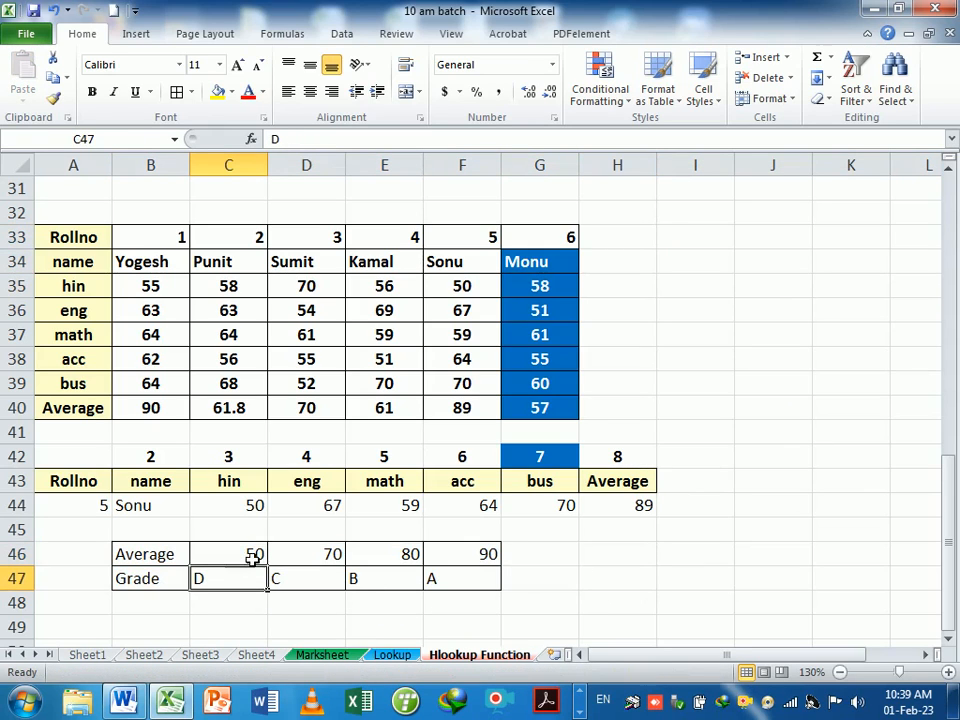
# Add the row label Grade in A41, directly below Average in the transposed marks table.
pyautogui.click(253, 556)
pyautogui.click(252, 580)
pyautogui.click(75, 434)
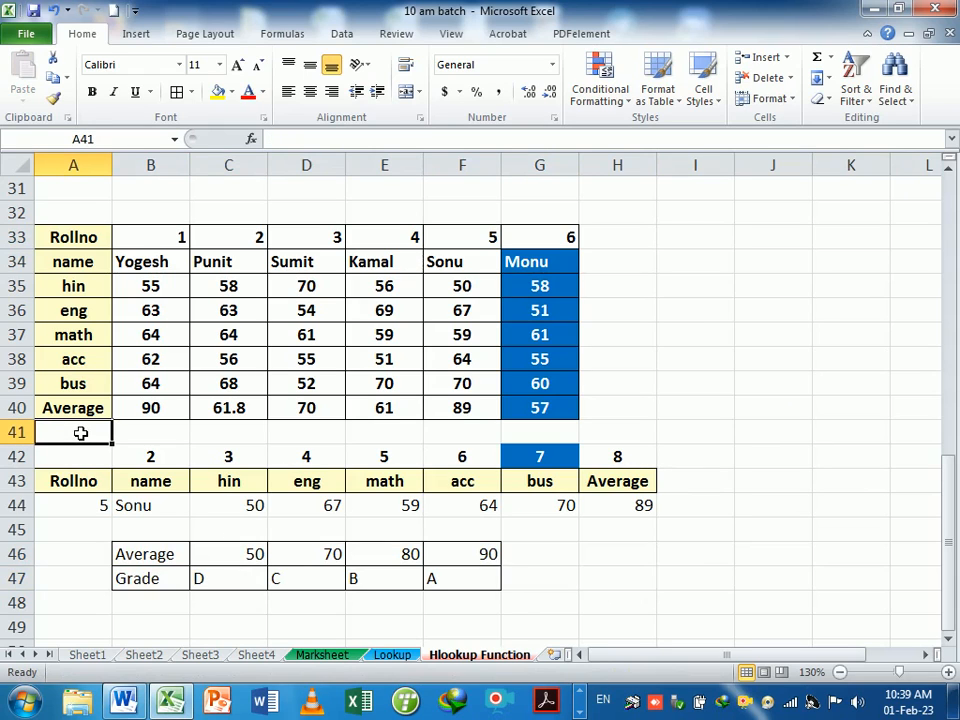
pyautogui.write('Grade')
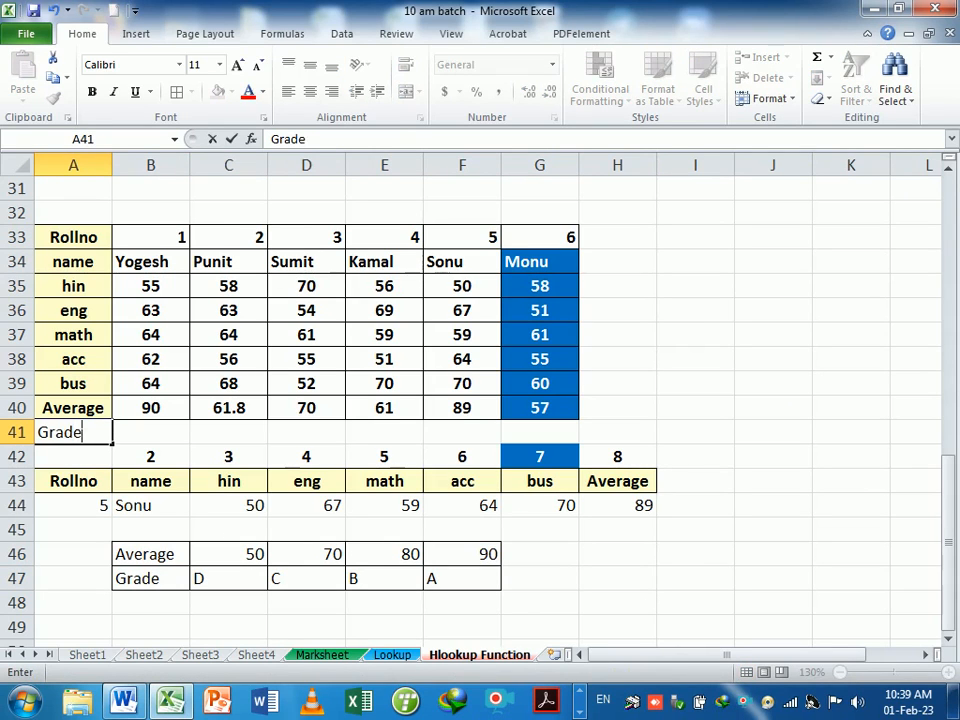
pyautogui.press('Tab')
# Enter =HLOOKUP(B40,$B$46:$F$47,2) in B41 and fill the formula across to G41.
pyautogui.write('=')
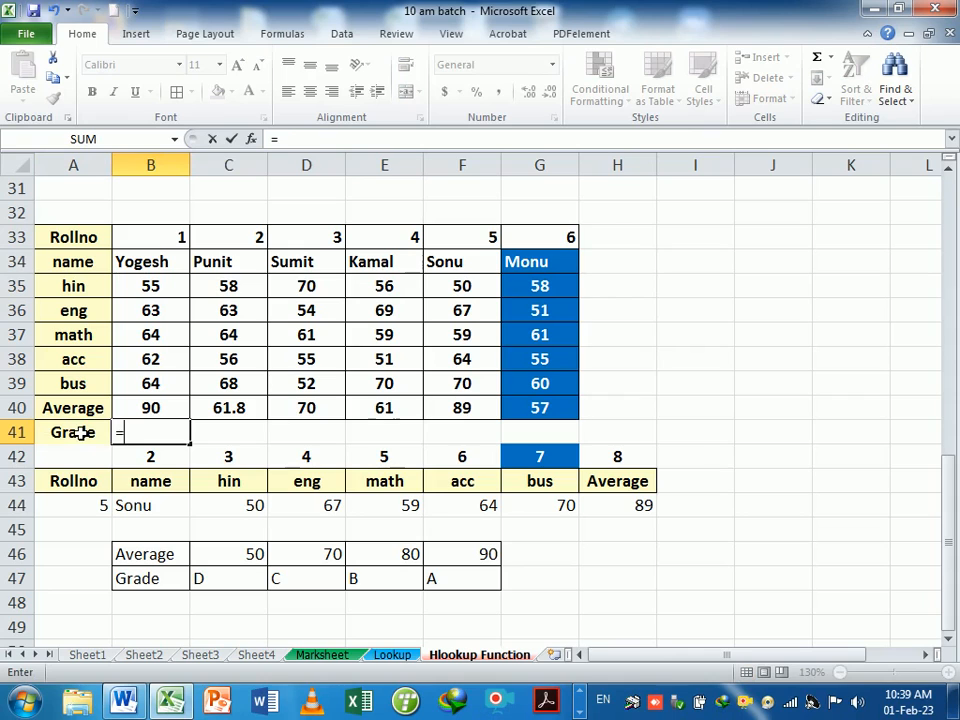
pyautogui.write('hl')
pyautogui.press('Tab')
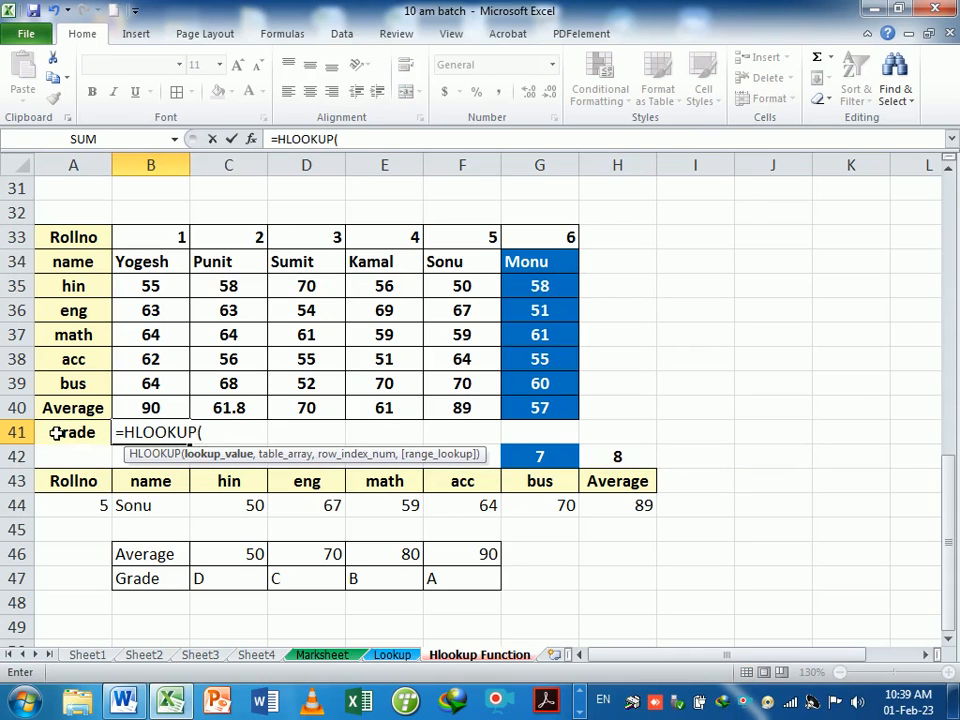
pyautogui.click(161, 410)
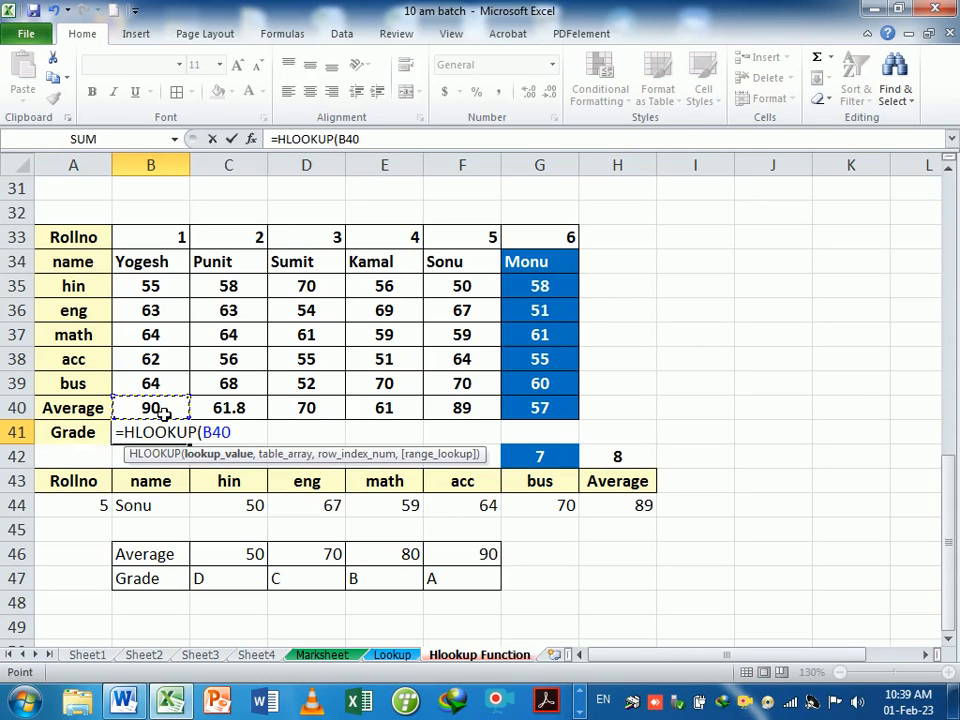
pyautogui.write(',')
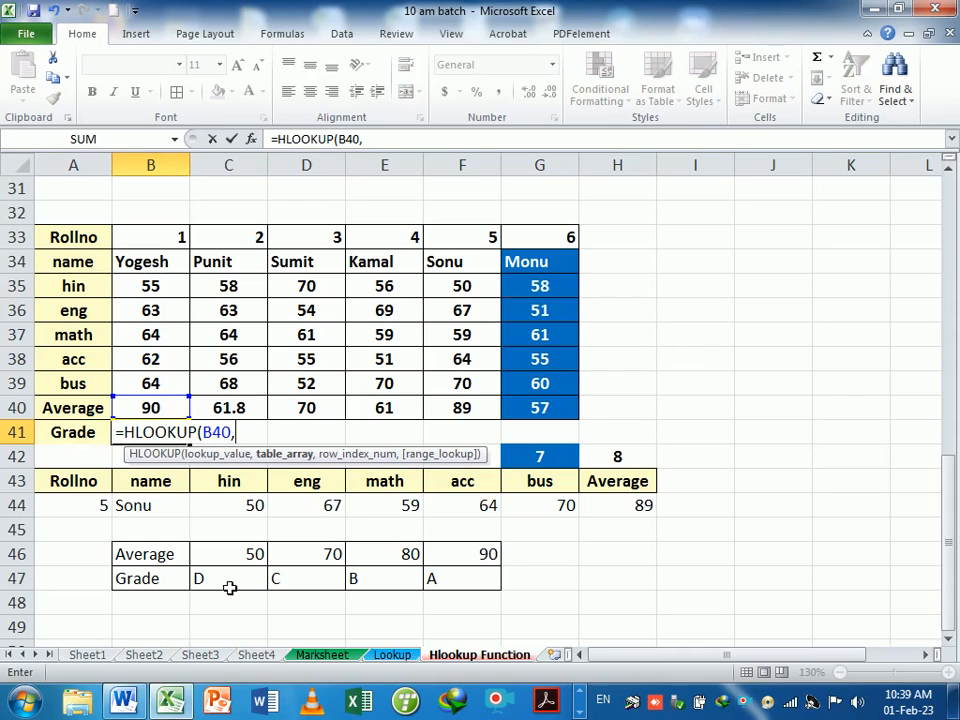
pyautogui.moveTo(190, 562); pyautogui.dragTo(448, 589)
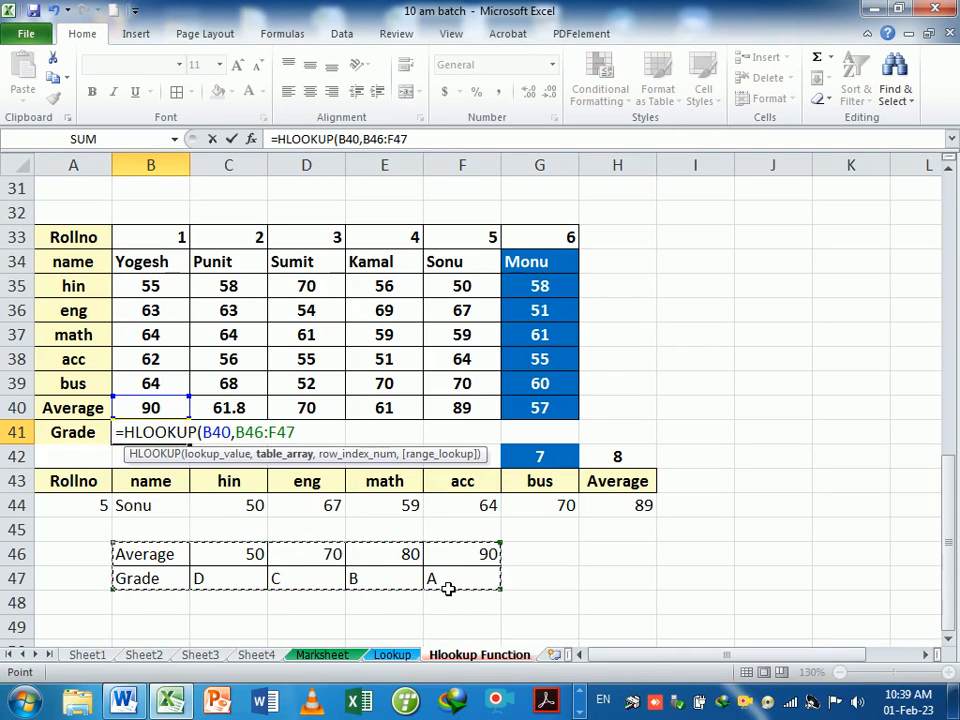
pyautogui.press('F4')
pyautogui.write(',')
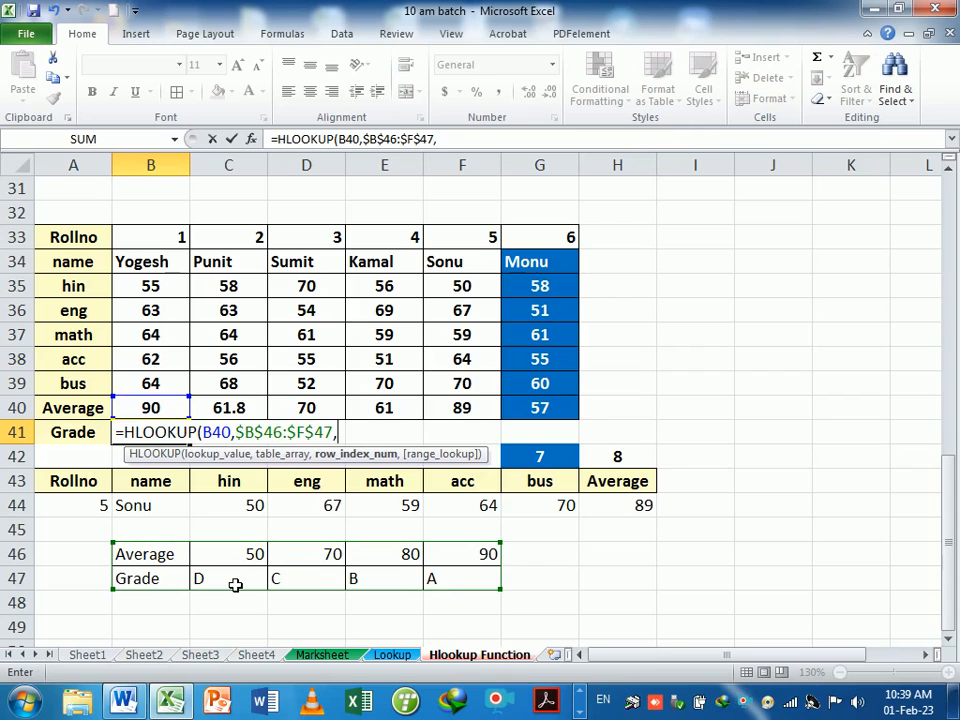
pyautogui.write('2')
pyautogui.press('Return')
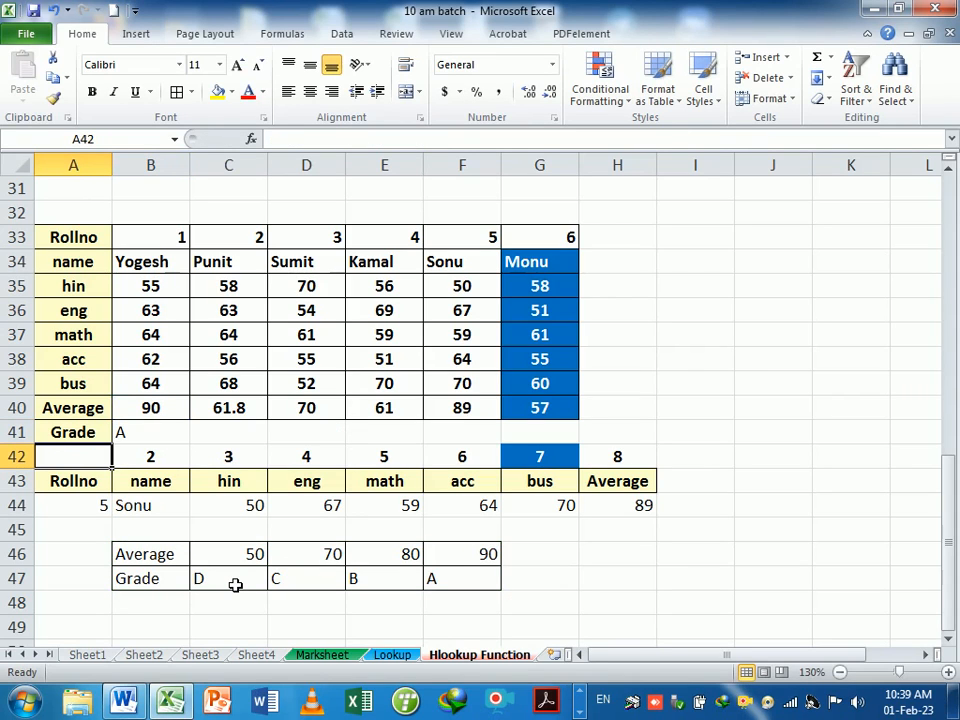
pyautogui.click(170, 437)
pyautogui.moveTo(197, 452); pyautogui.dragTo(572, 440)
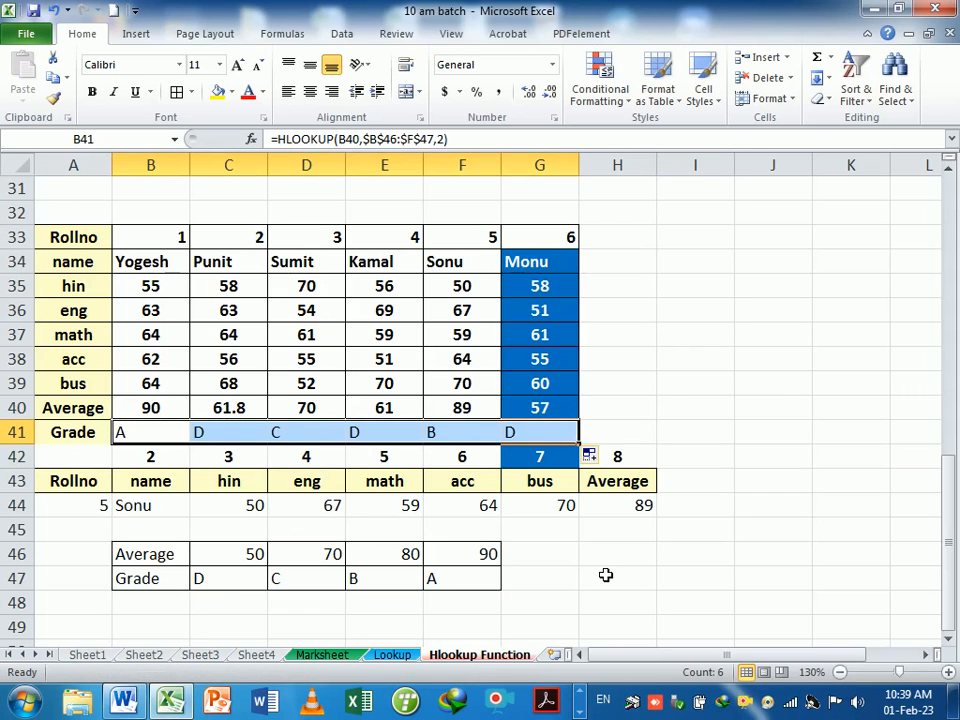
# Edit the grade formula in B41 to include approximate match, making it =HLOOKUP(B40,$B$46:$F$47,2,1).
pyautogui.doubleClick(155, 432)
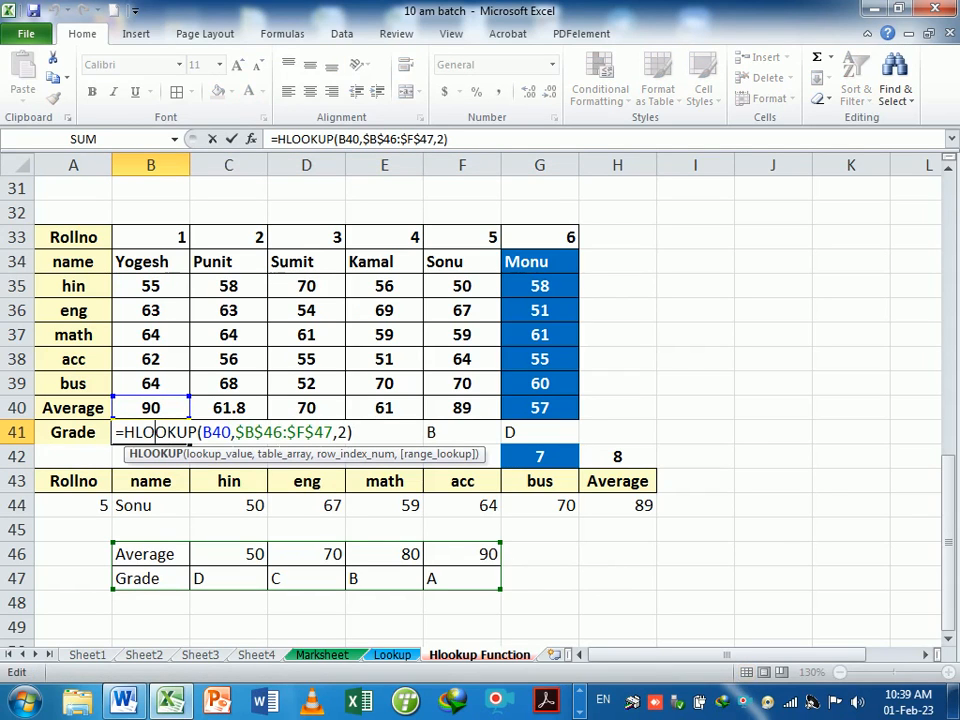
pyautogui.click(355, 432)
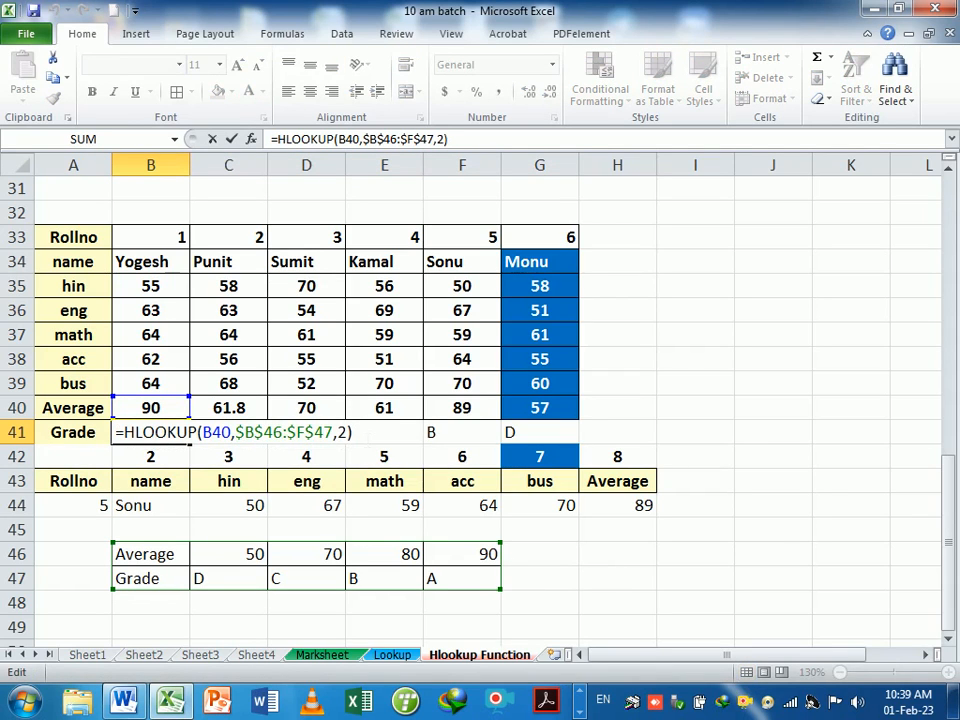
pyautogui.press('BackSpace')
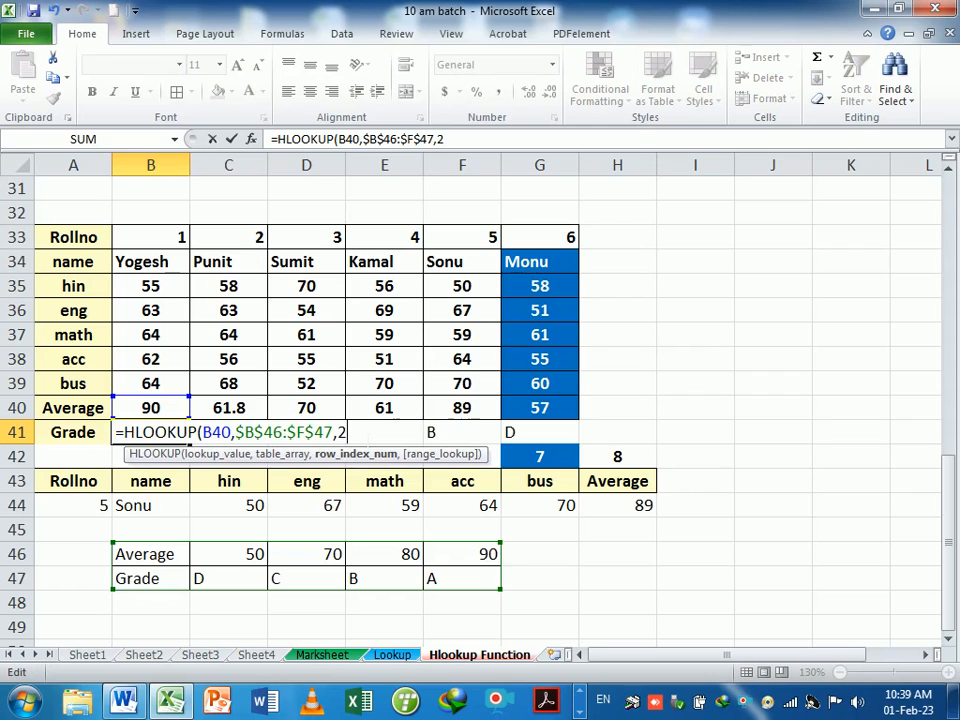
pyautogui.write(',')
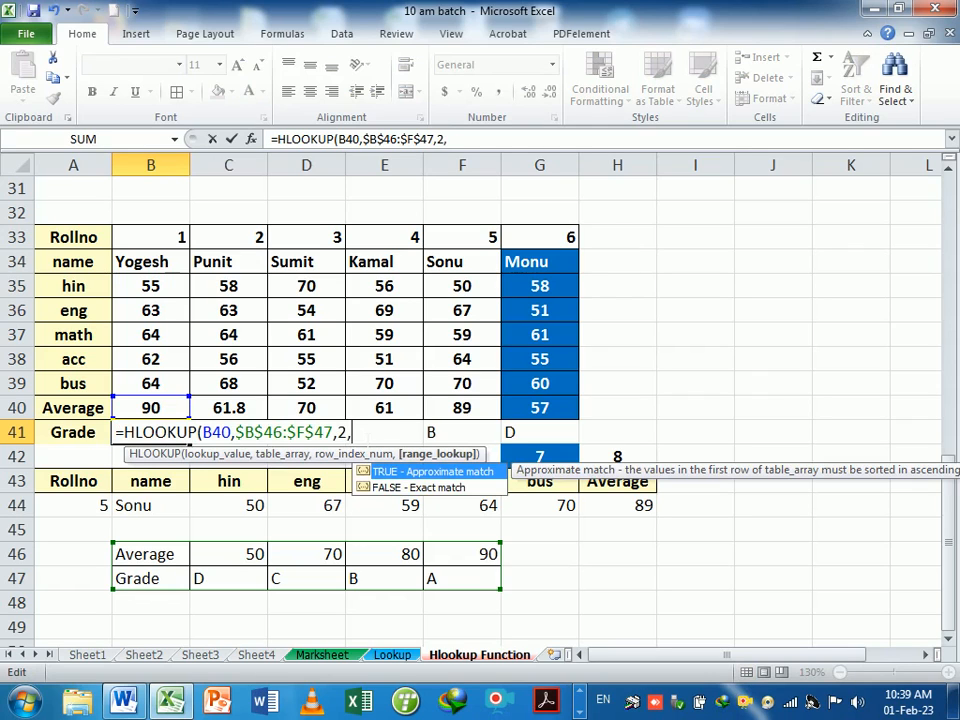
pyautogui.write('1')
pyautogui.press('Return')
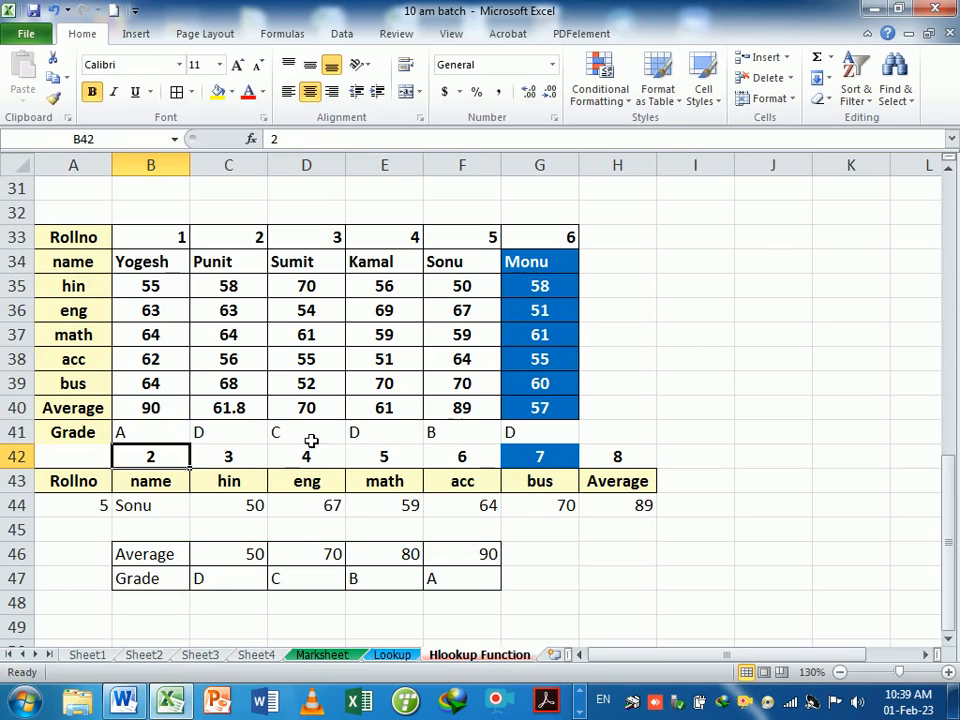
# Fill the revised grade formula from B41 across the Grade row to G41.
pyautogui.click(182, 432)
pyautogui.moveTo(189, 448); pyautogui.dragTo(328, 442)
pyautogui.click(174, 436)
pyautogui.moveTo(191, 445); pyautogui.dragTo(555, 441)
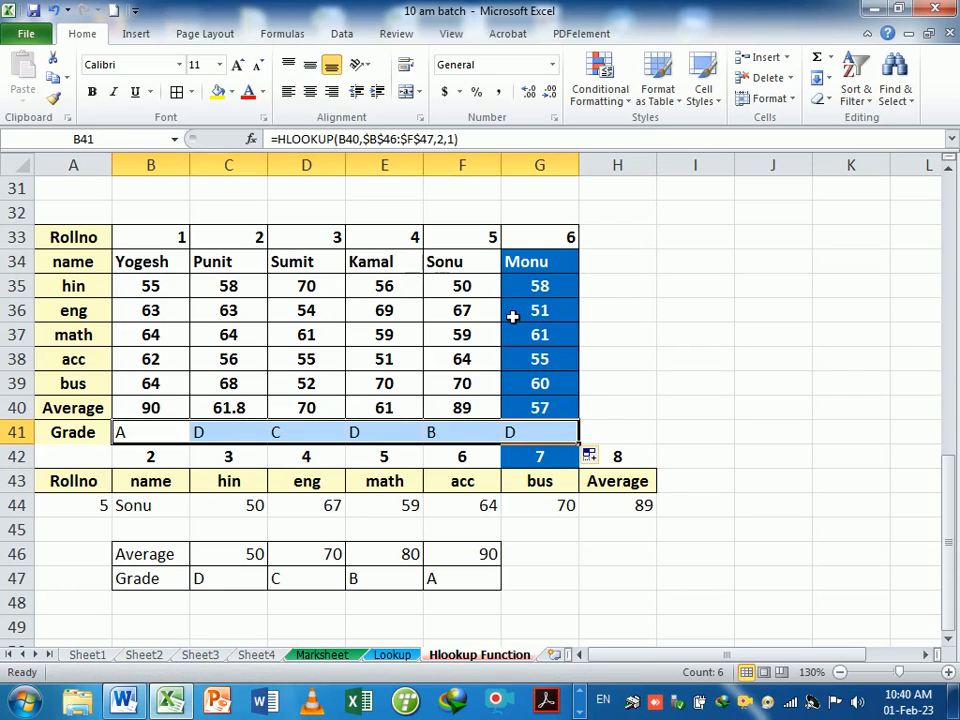
pyautogui.click(728, 442)
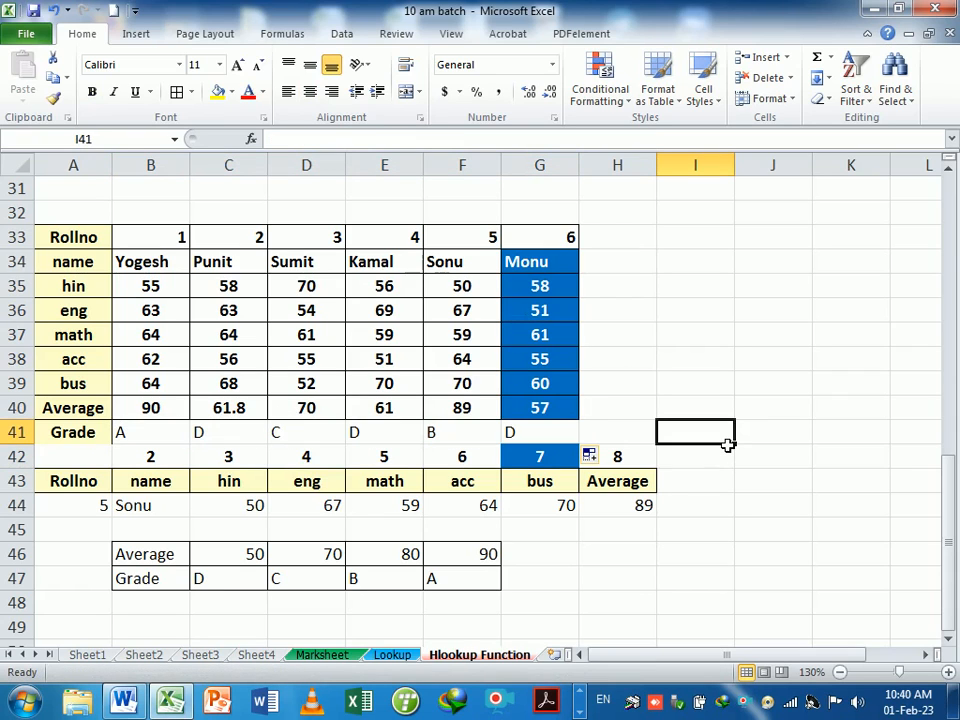